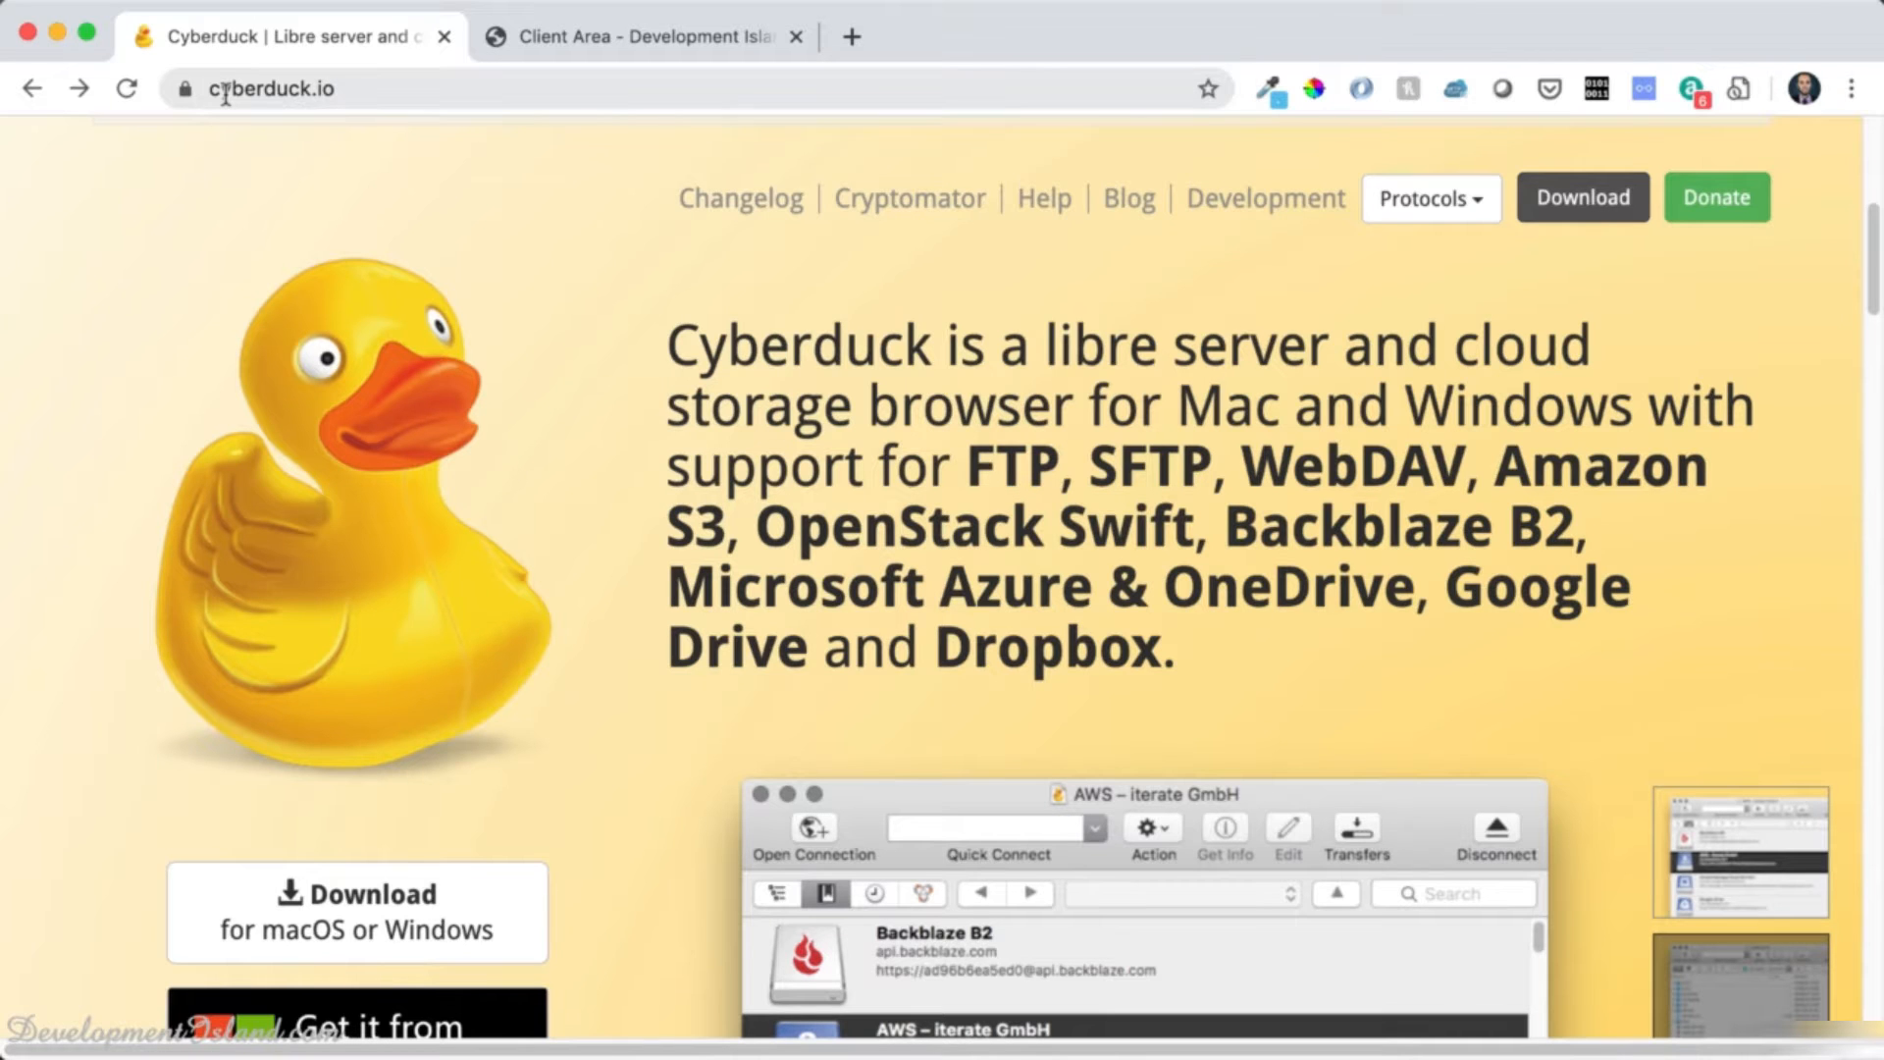
# - Download the macOS version of Cyberduck, Cyberduck-7.2.5.32097.zip, from the Cyberduck website's download page
pyautogui.scroll(-5, 367, 544)
pyautogui.scroll(1, 370, 546)
pyautogui.click(353, 373)
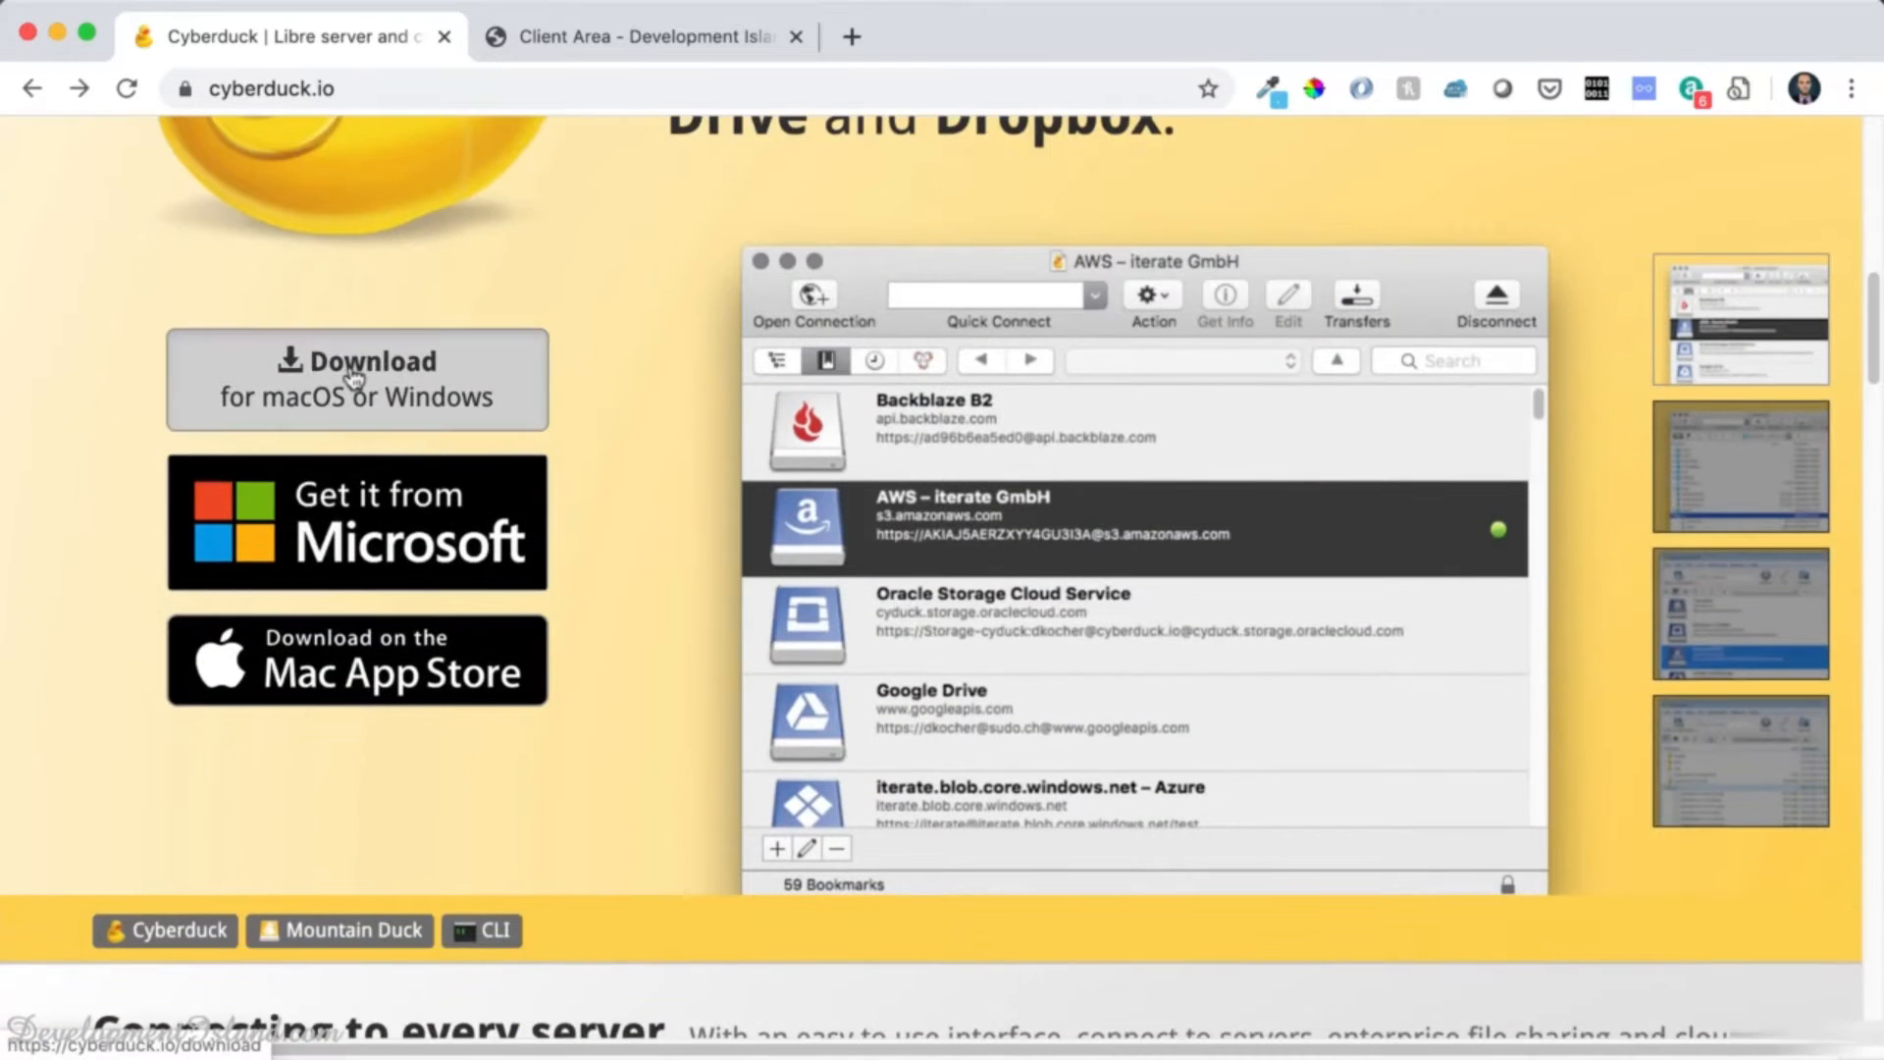
pyautogui.scroll(-6, 354, 377)
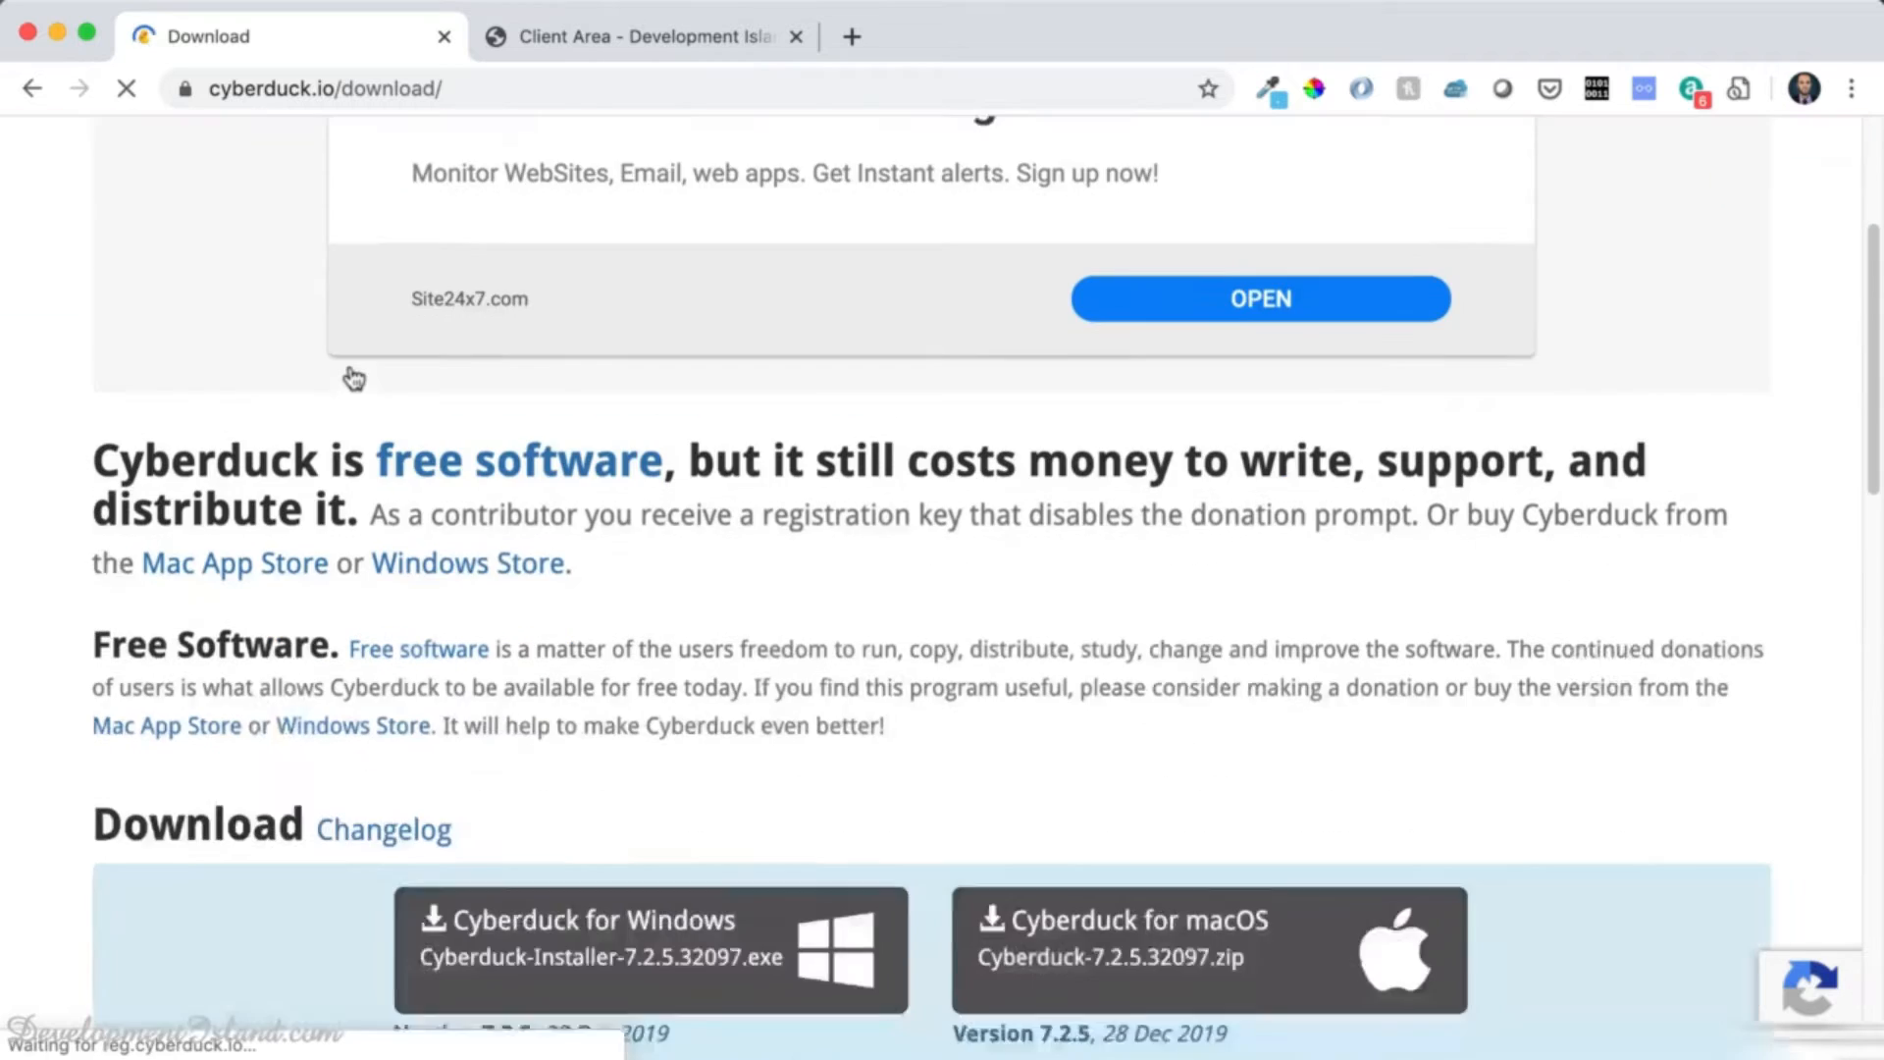
pyautogui.scroll(-2, 353, 377)
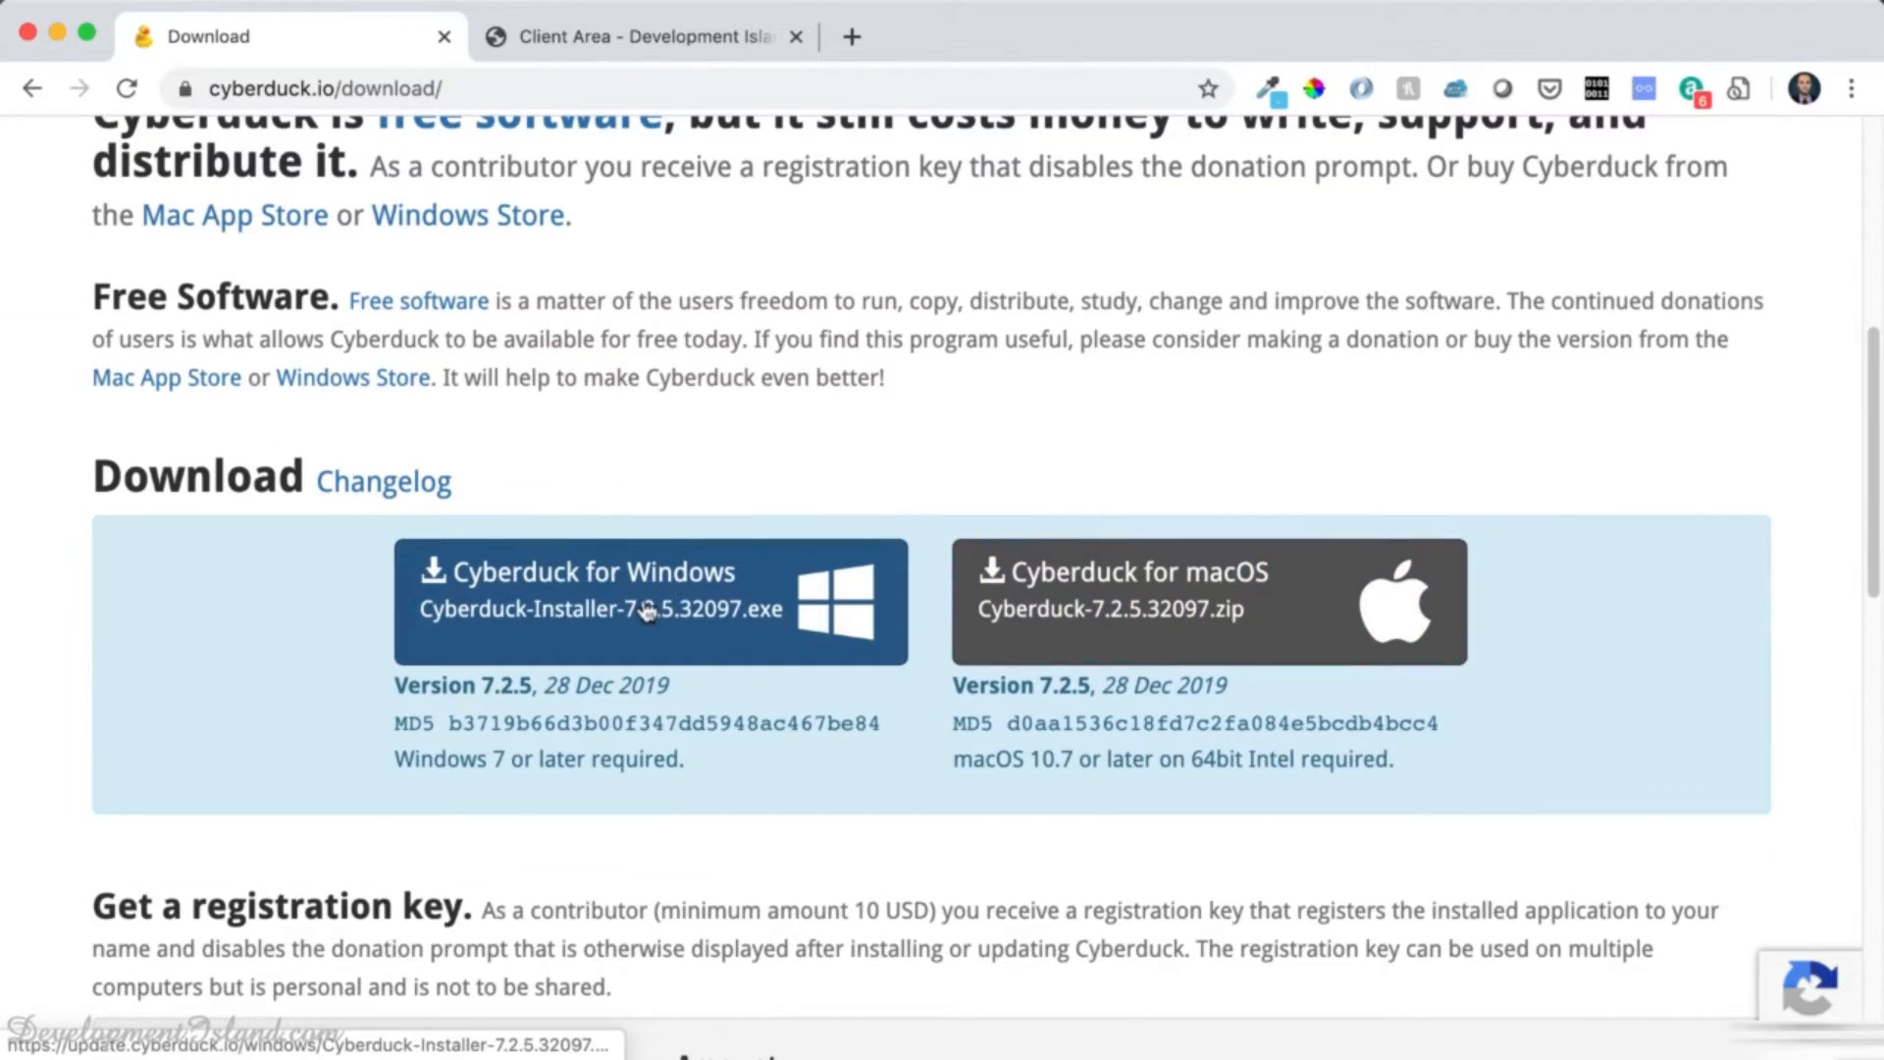
pyautogui.scroll(-1, 1306, 580)
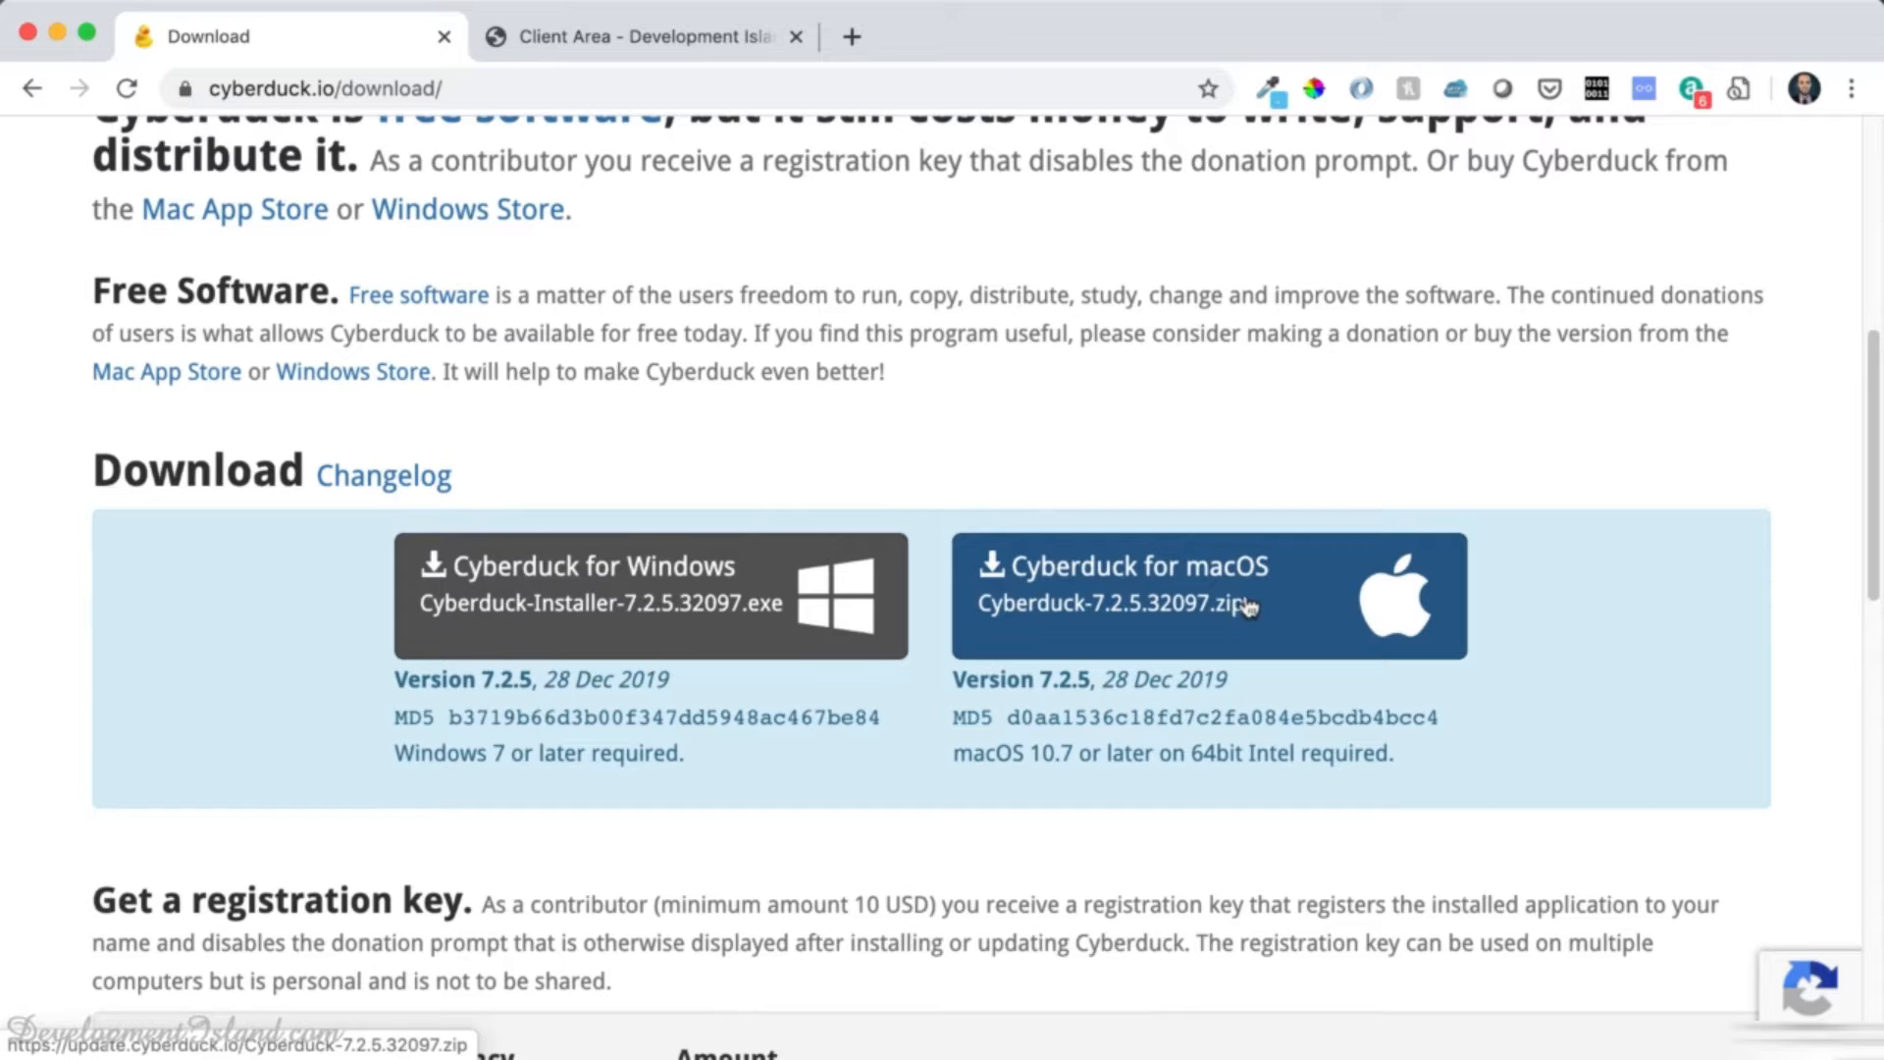
pyautogui.click(1114, 589)
pyautogui.click(1595, 742)
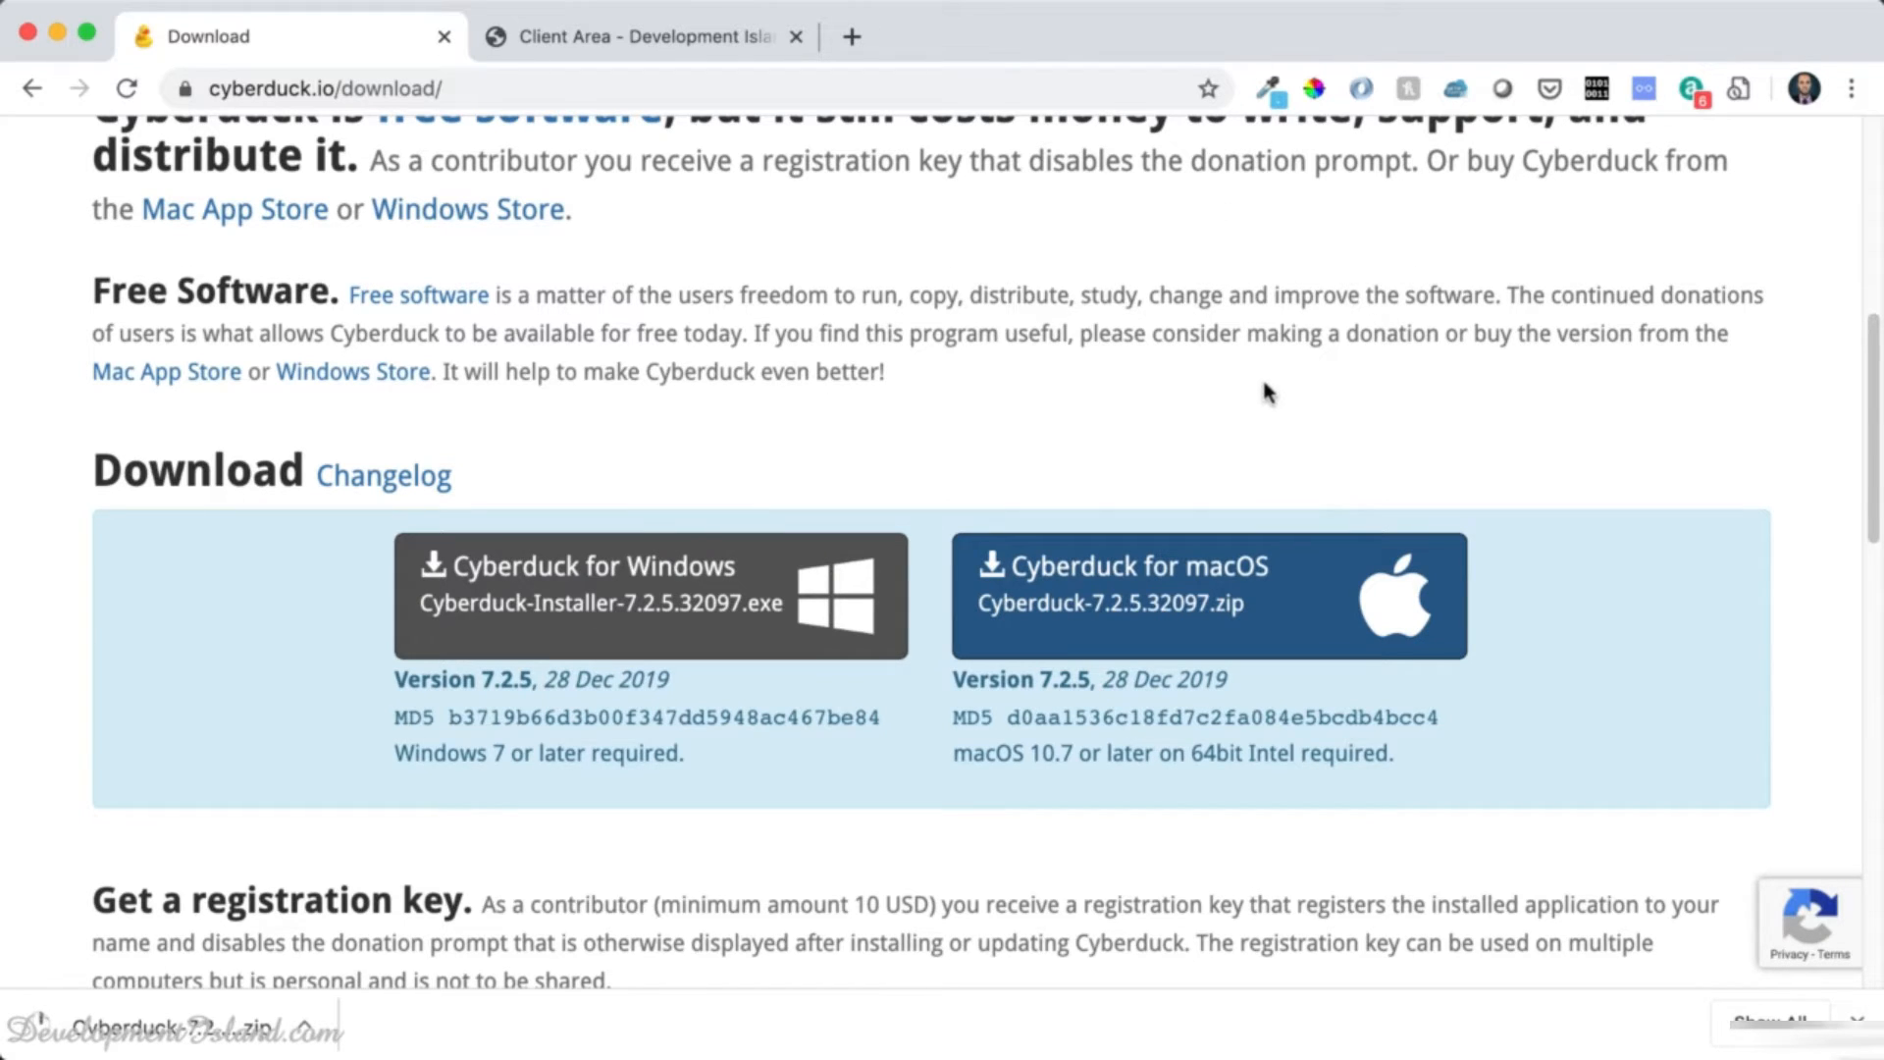
# - Launch Cyberduck and open a new connection form
pyautogui.moveTo(1065, 1032)
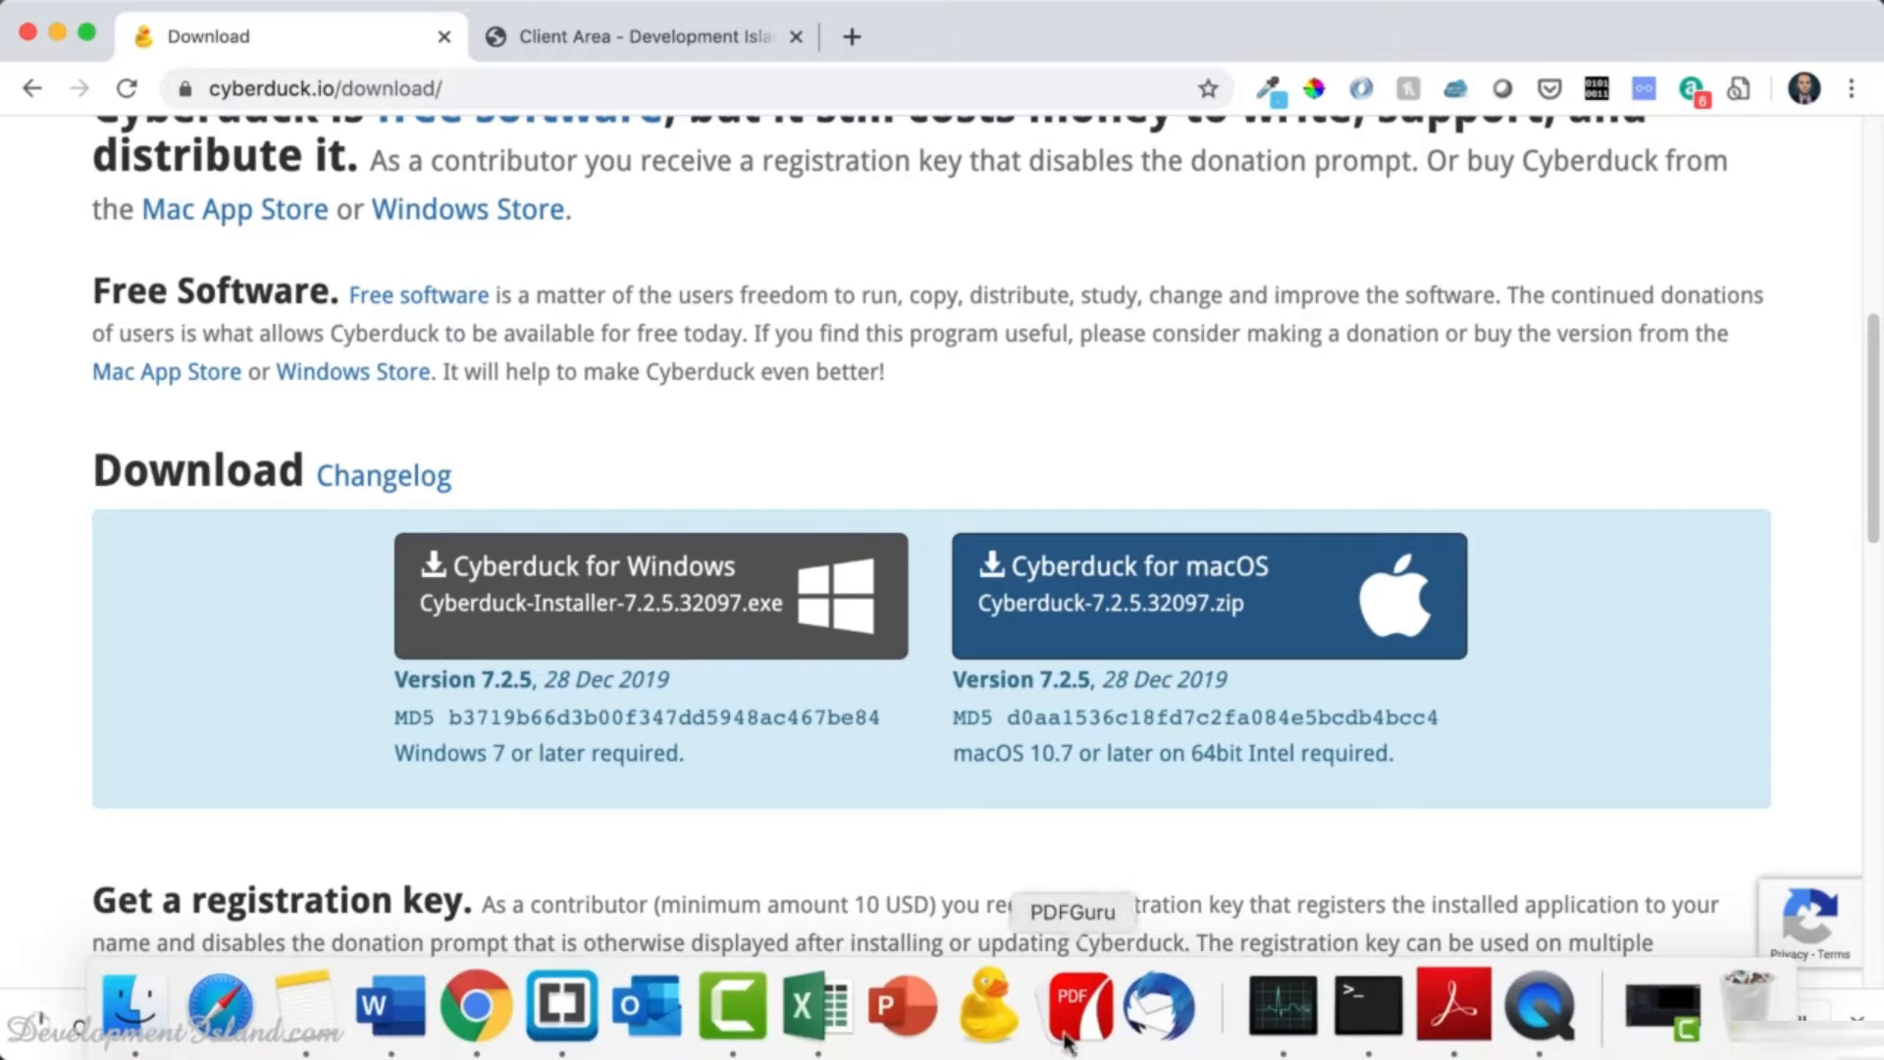
pyautogui.click(991, 1033)
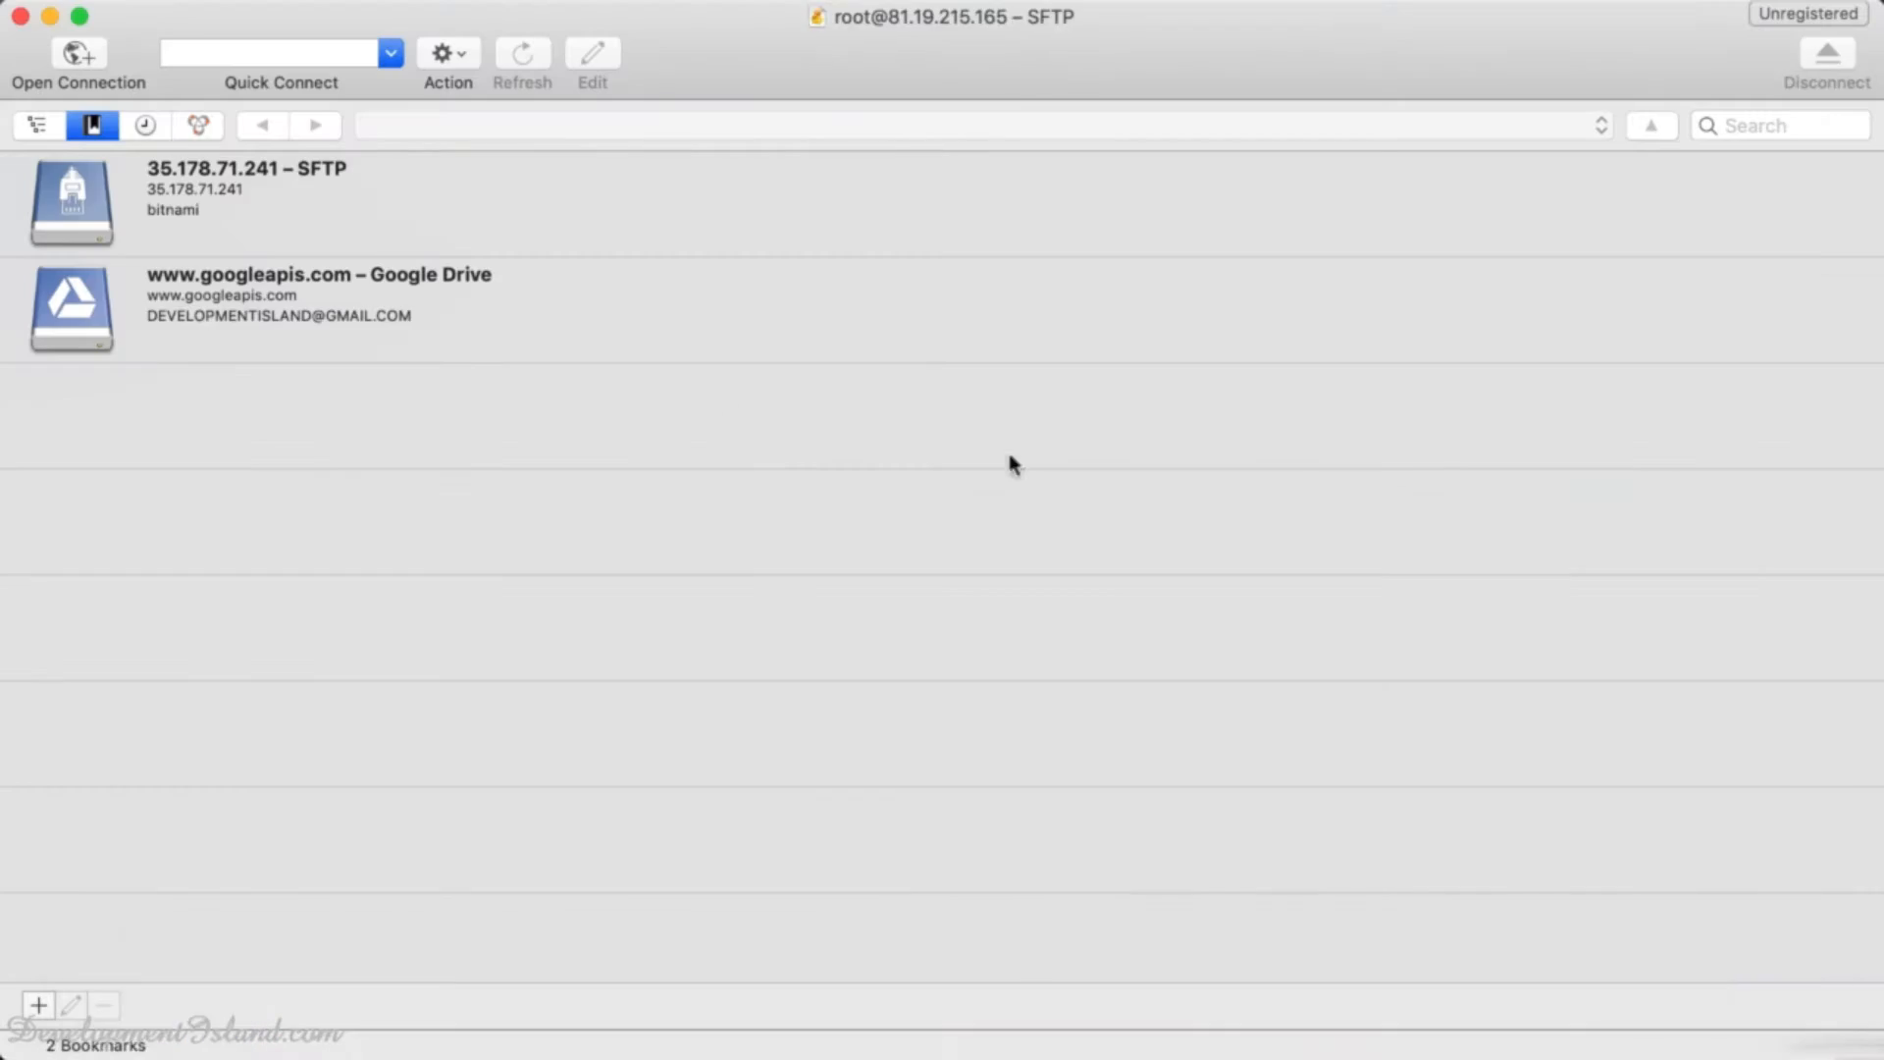
pyautogui.click(77, 54)
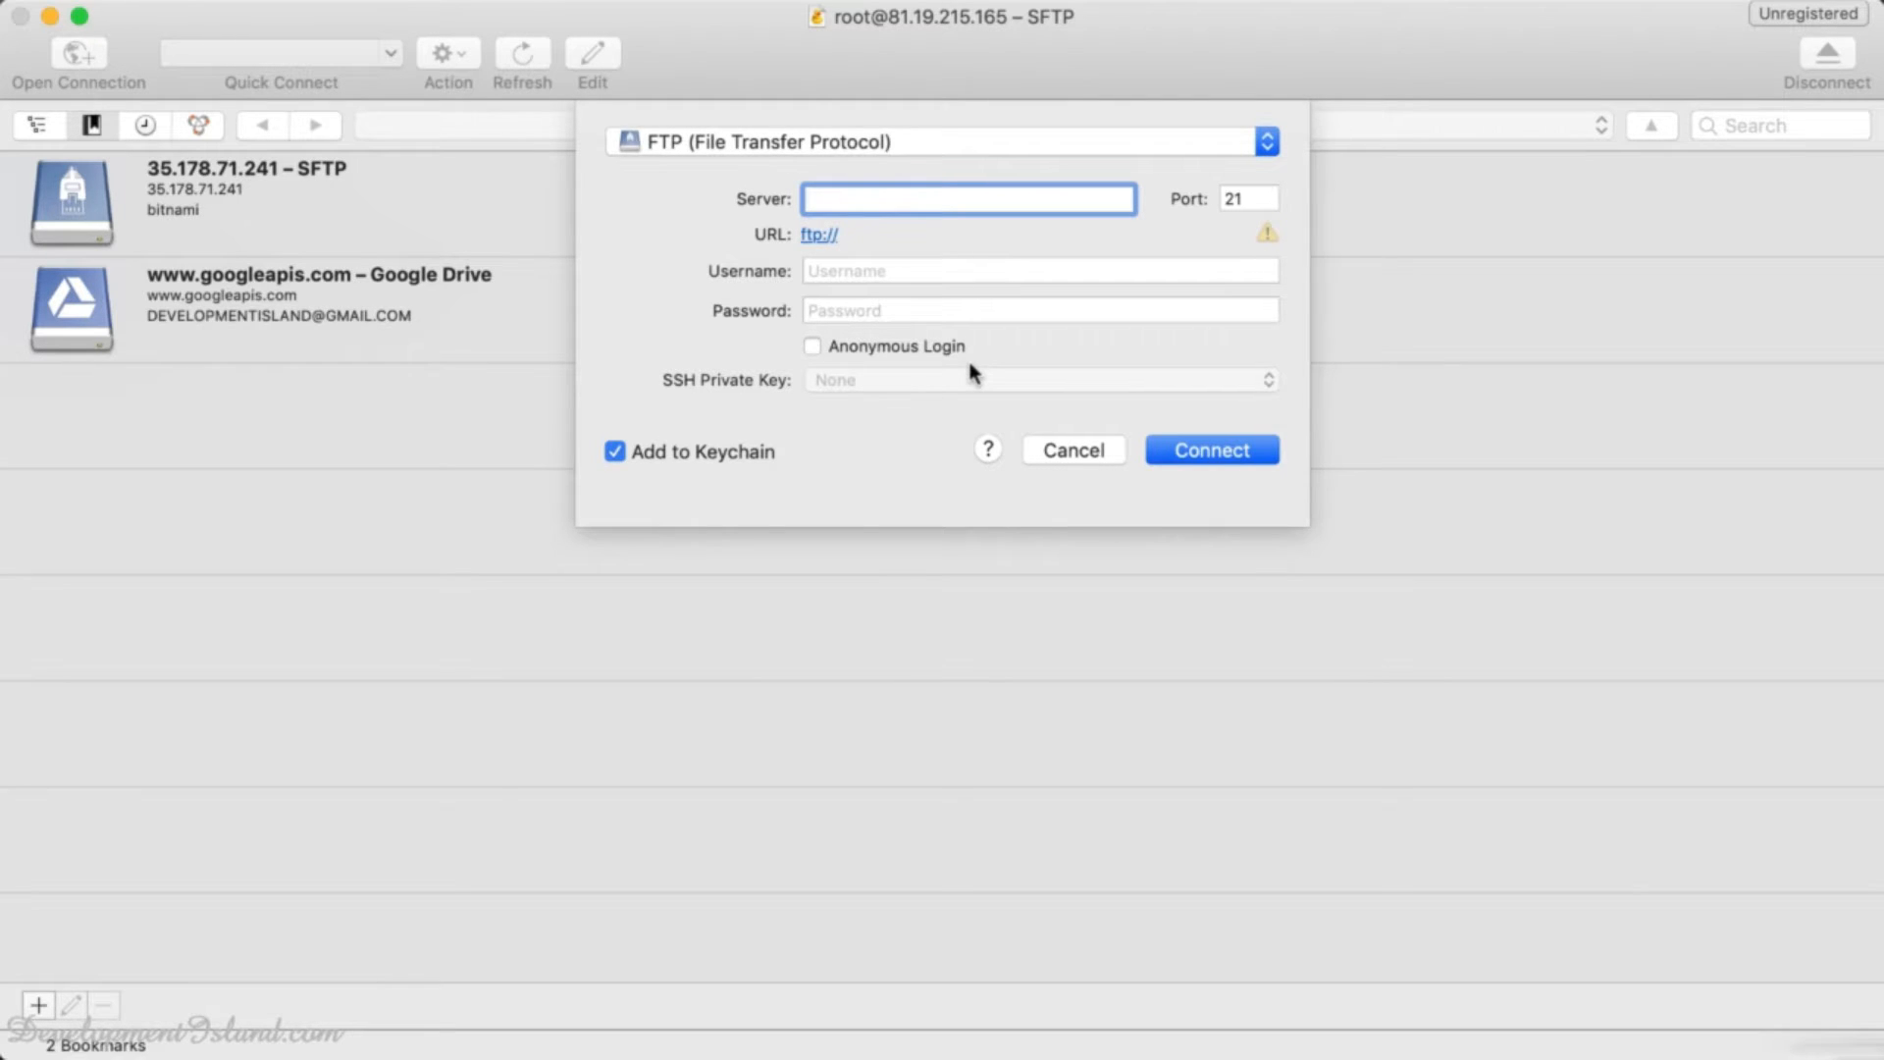
# - Switch to Chrome and open the Platinum Trial web hosting product's details in the hosting client area
pyautogui.press('super+Tab')
pyautogui.press('super+Tab')
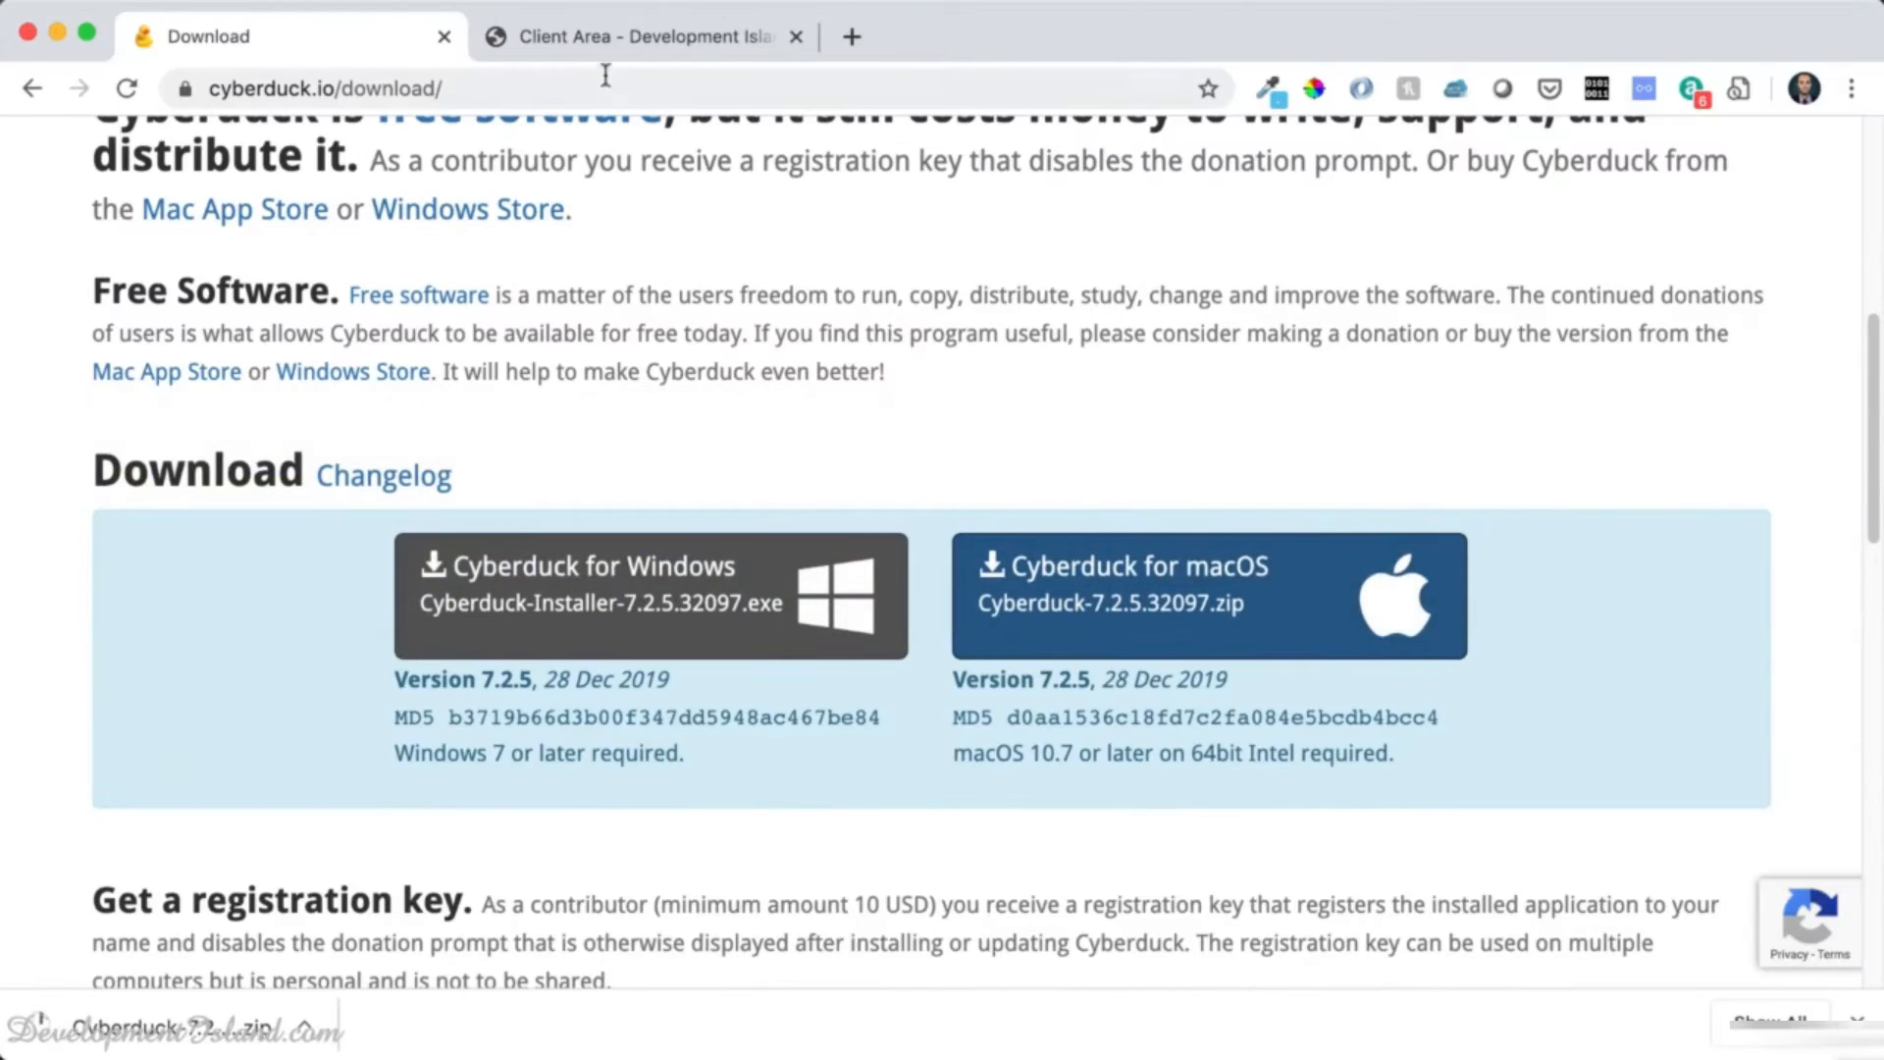
pyautogui.click(605, 41)
pyautogui.scroll(-3, 1010, 530)
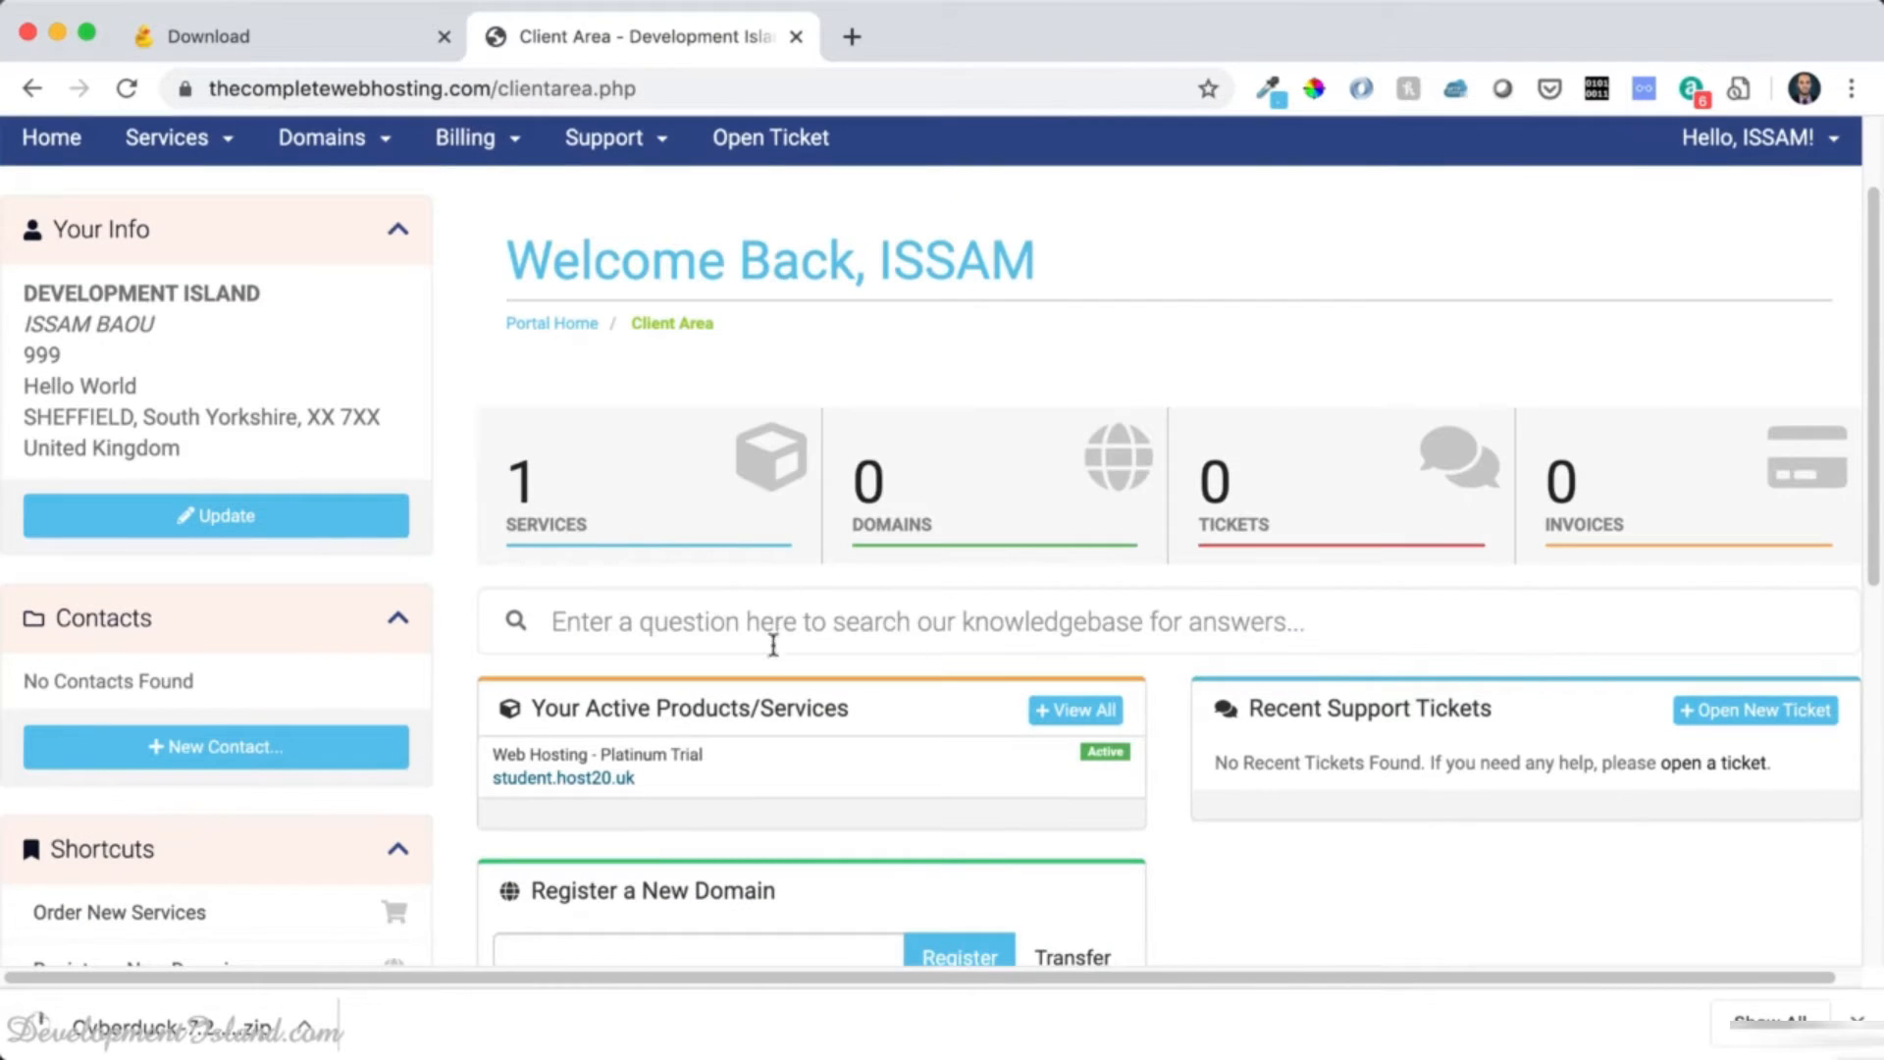
pyautogui.scroll(-1, 770, 660)
pyautogui.scroll(4, 770, 661)
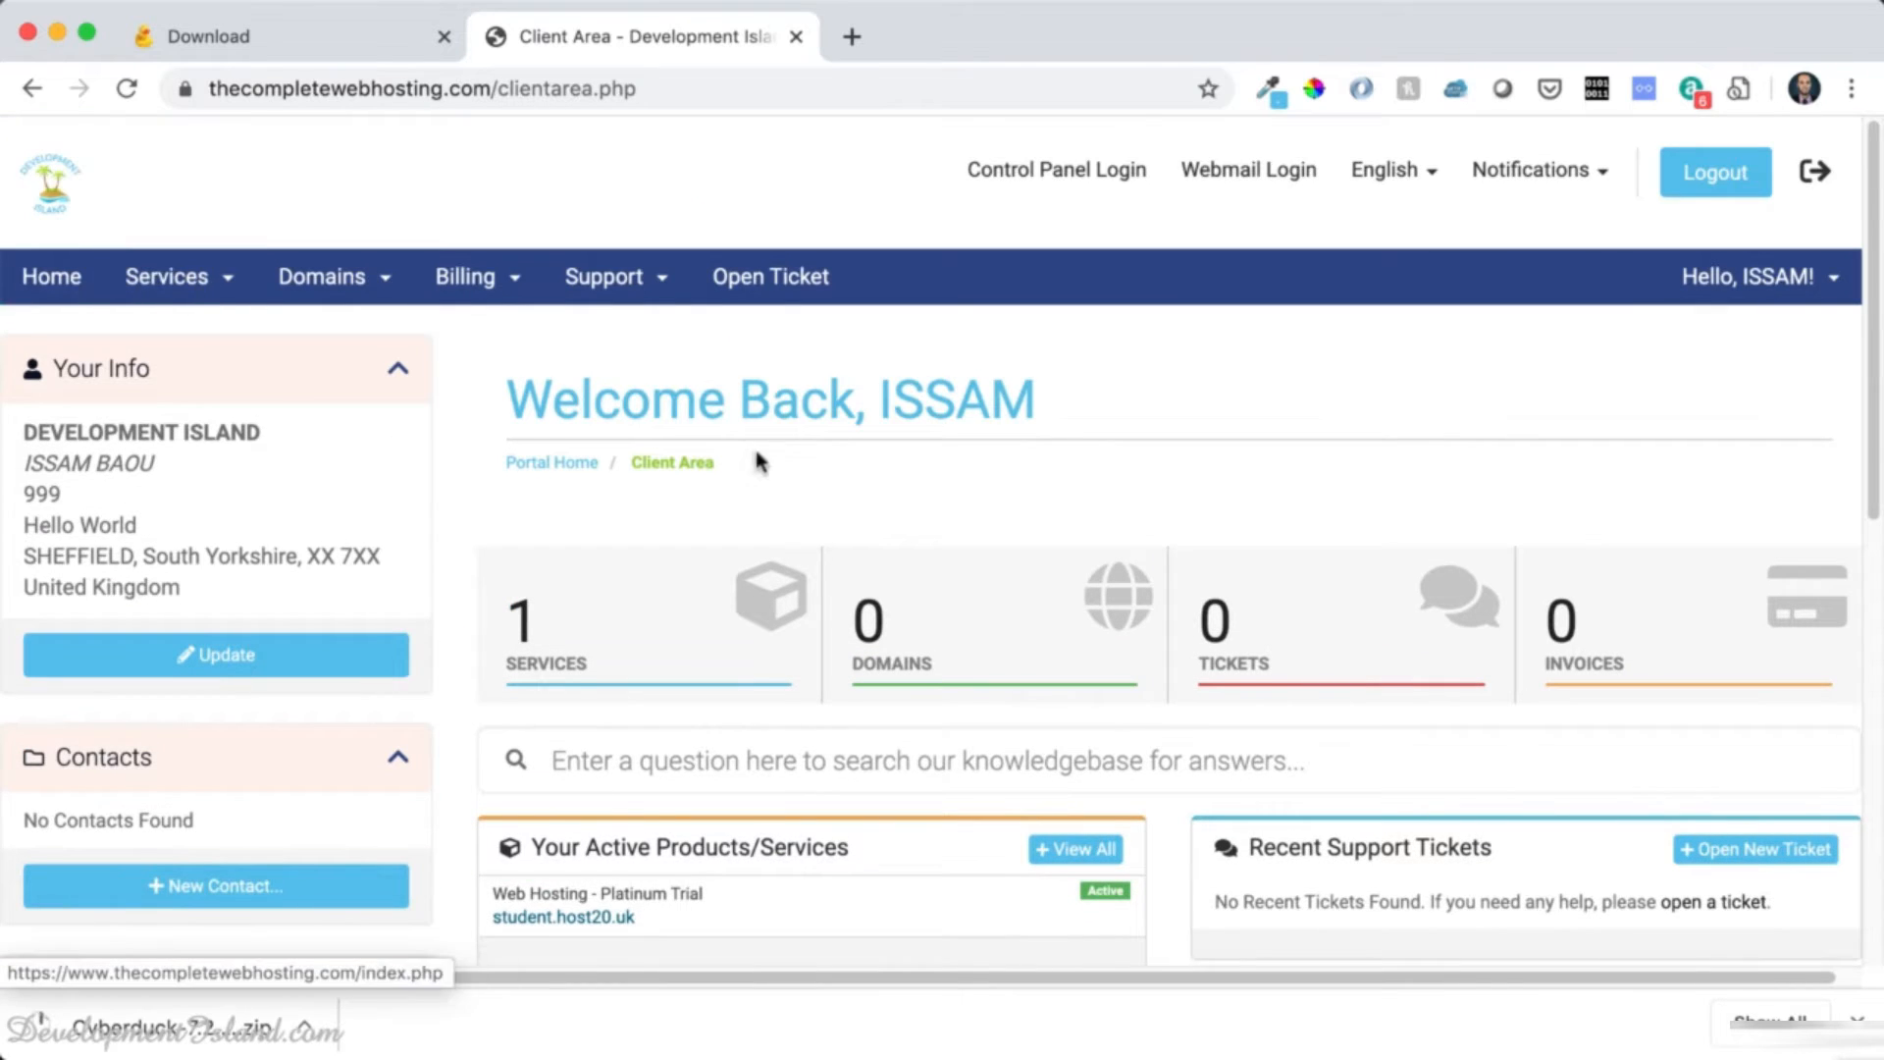
pyautogui.scroll(-3, 785, 588)
pyautogui.click(861, 702)
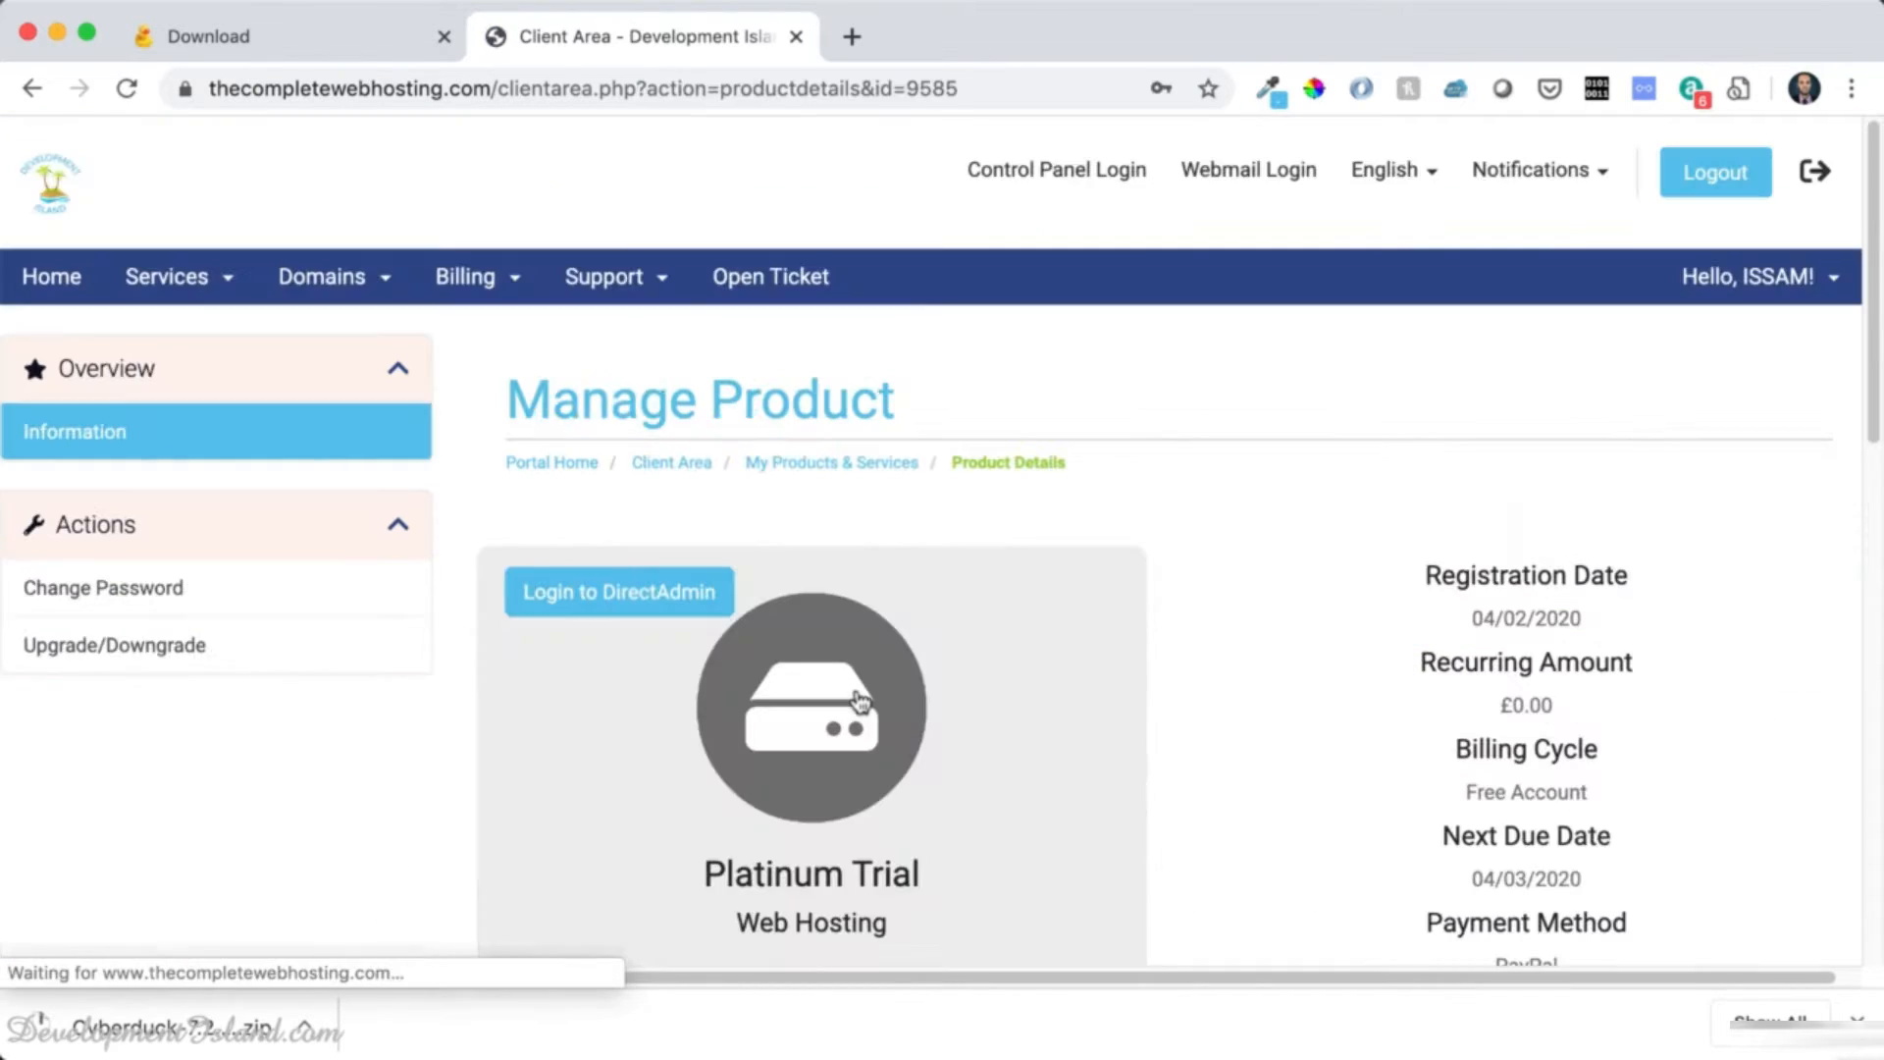
# - Log in to DirectAdmin from the hosting product and view the FTP accounts for student.host20.uk
pyautogui.click(583, 598)
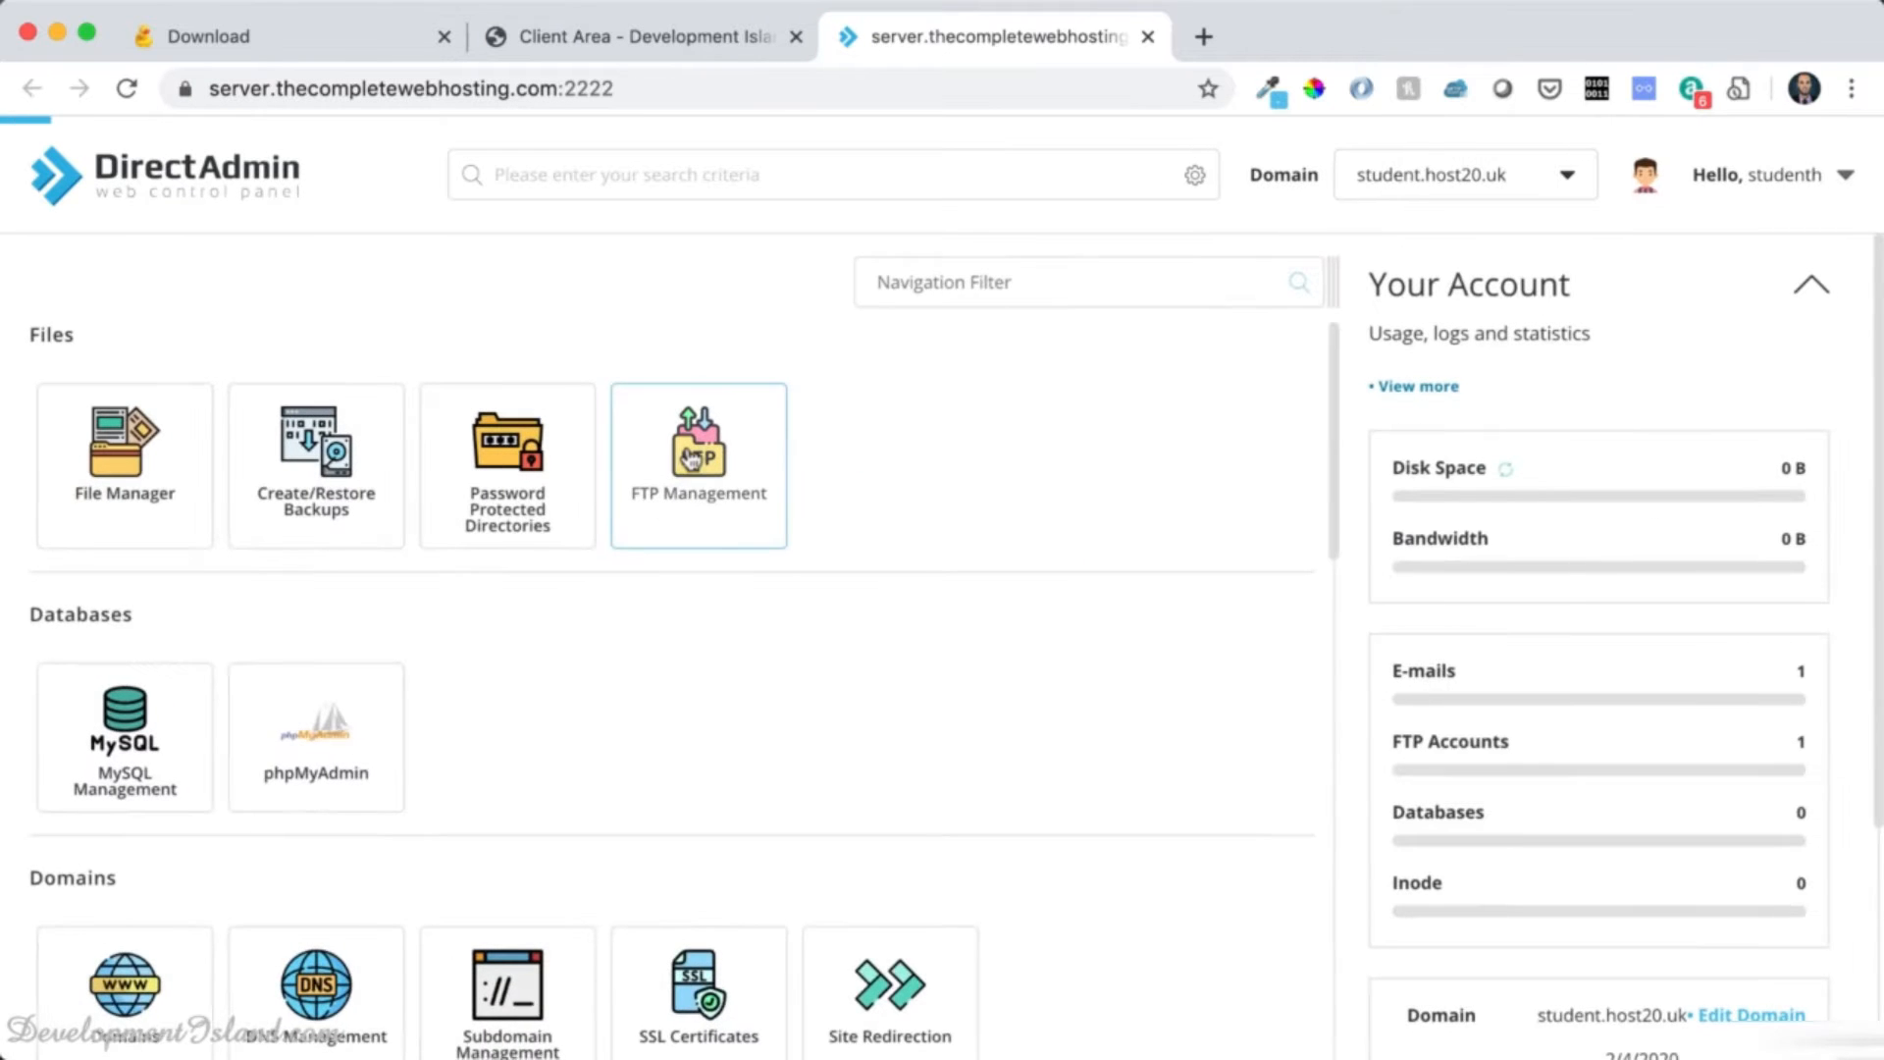
pyautogui.scroll(-1, 674, 464)
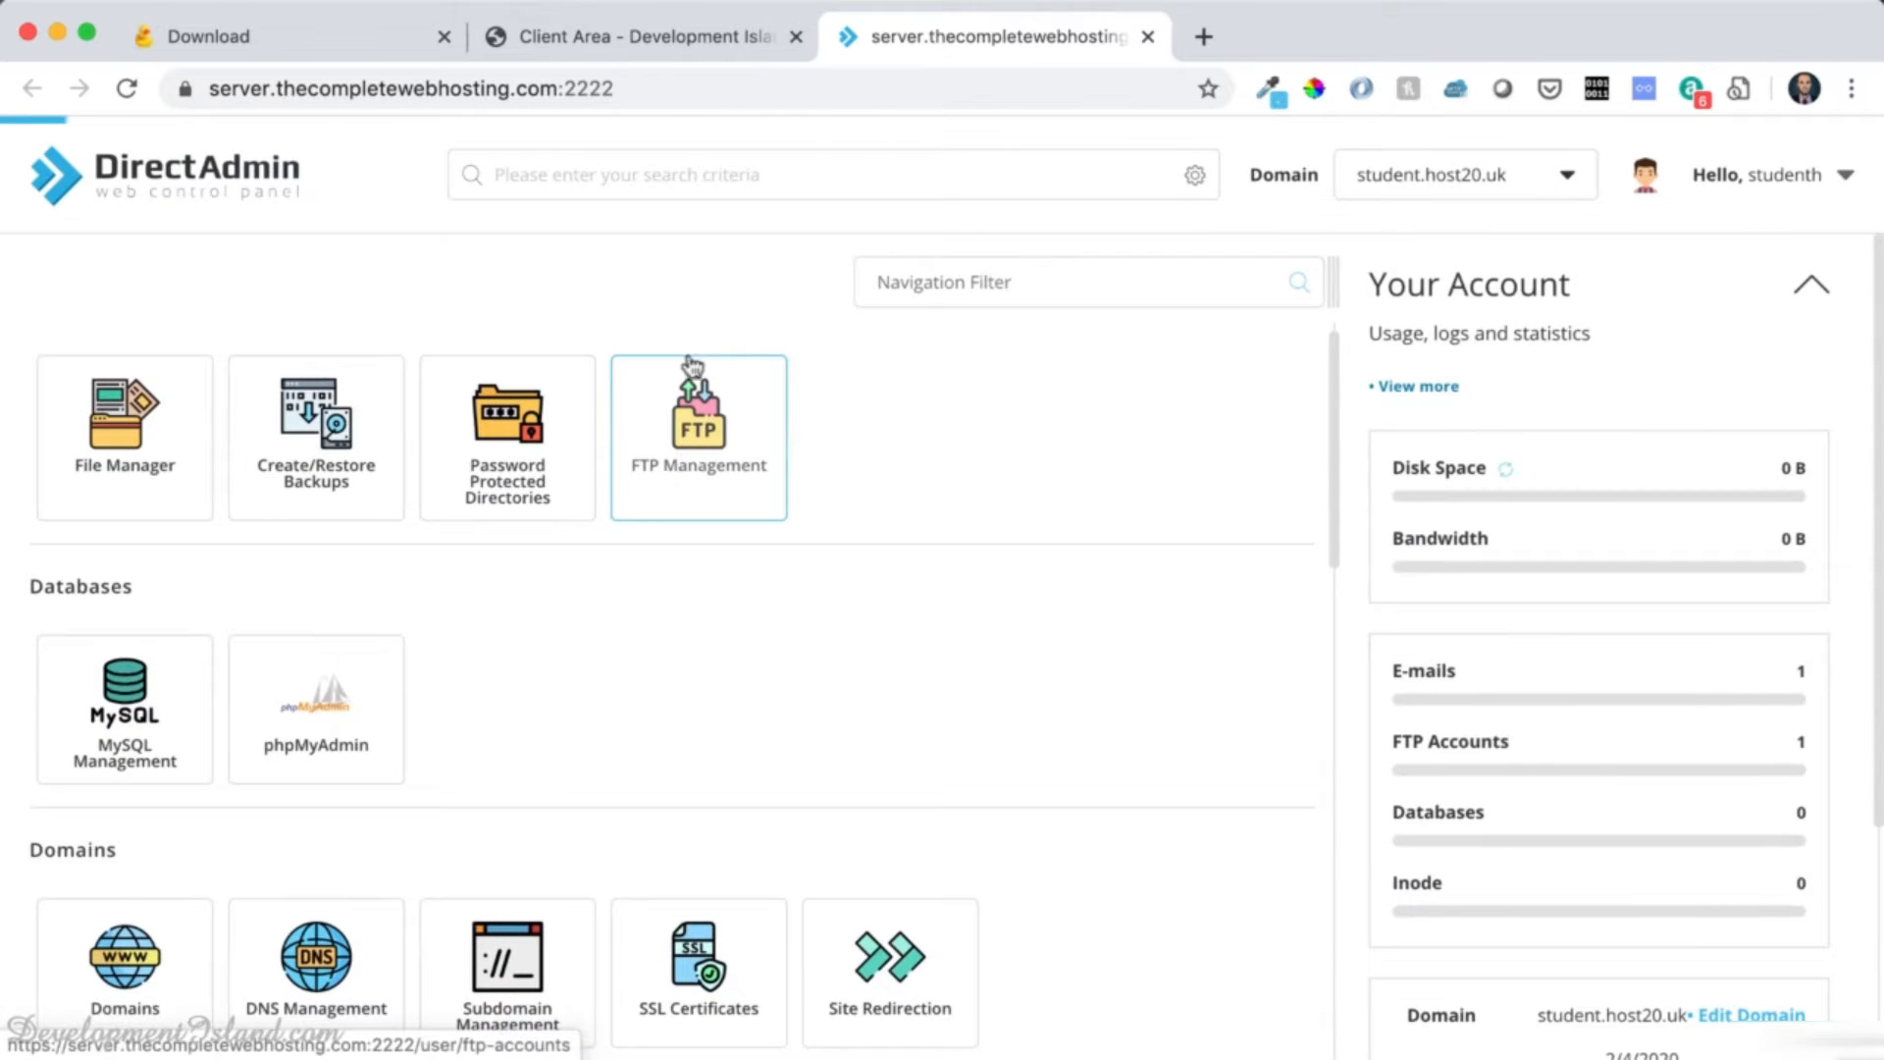
pyautogui.click(699, 437)
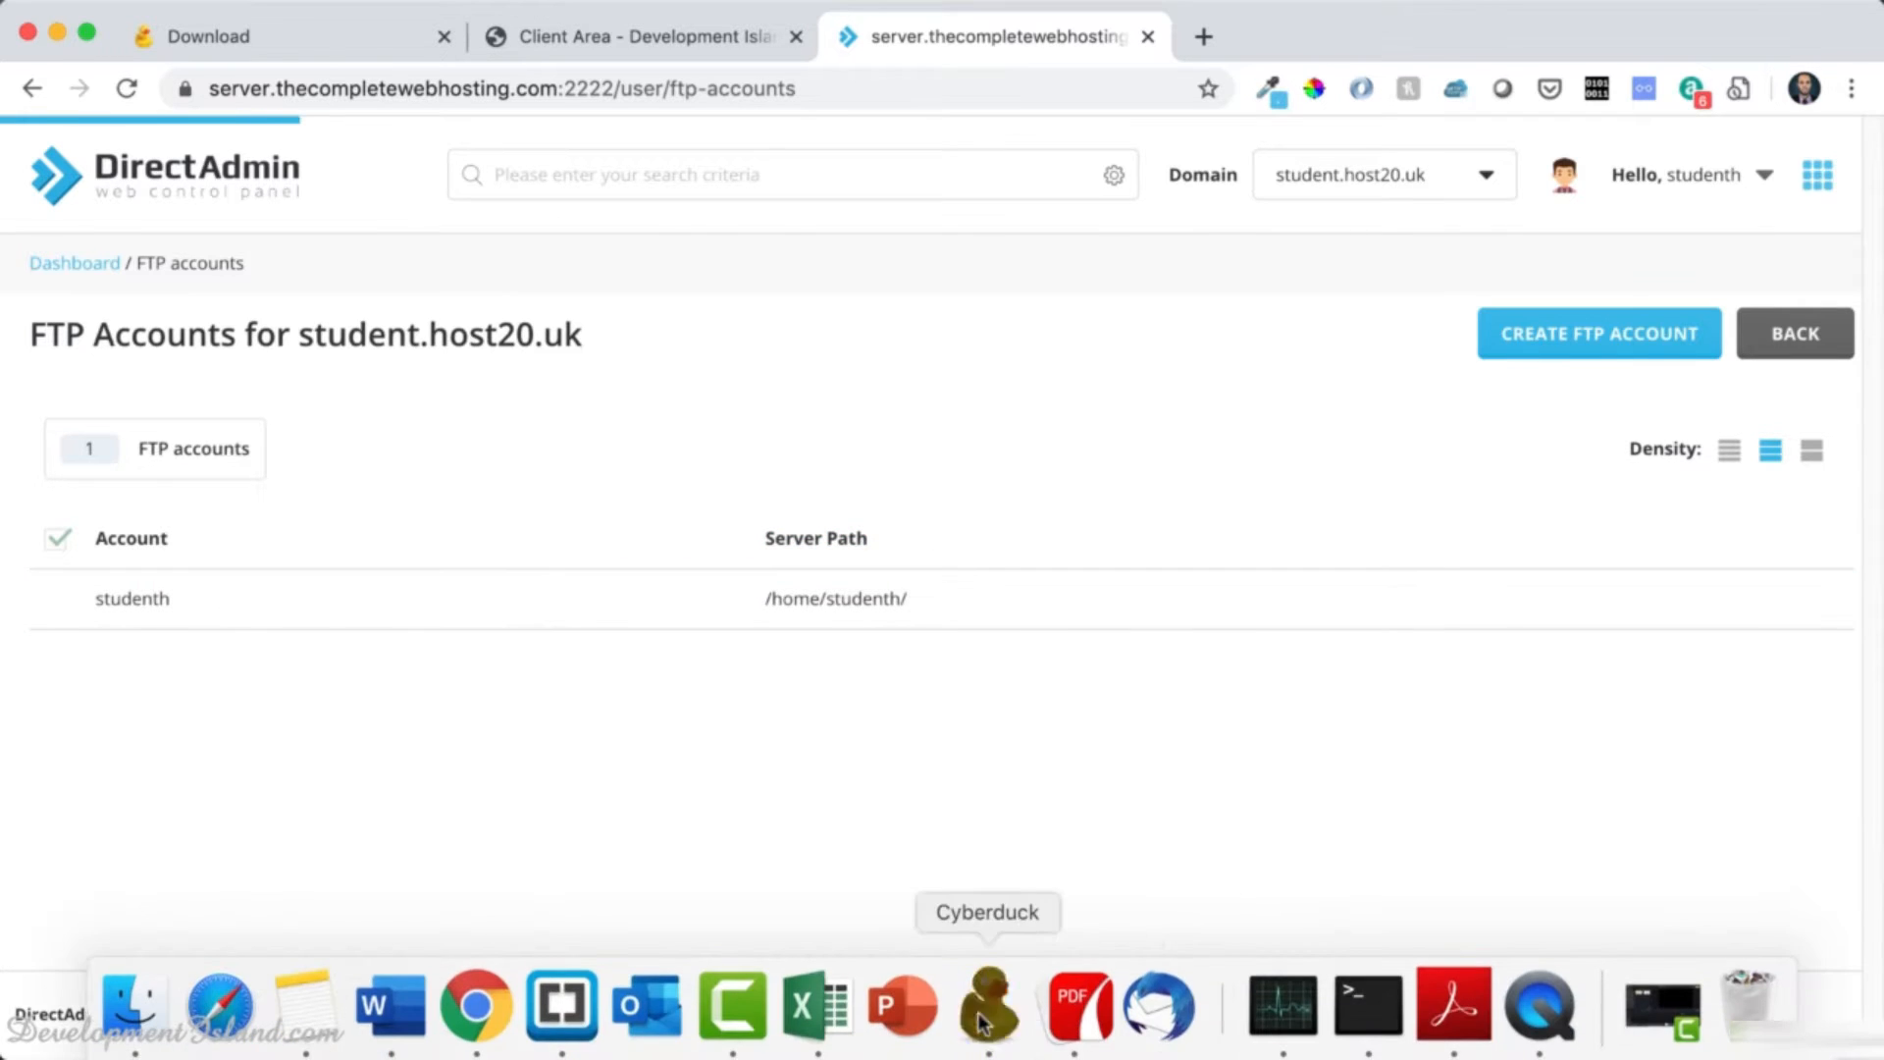
pyautogui.click(987, 1011)
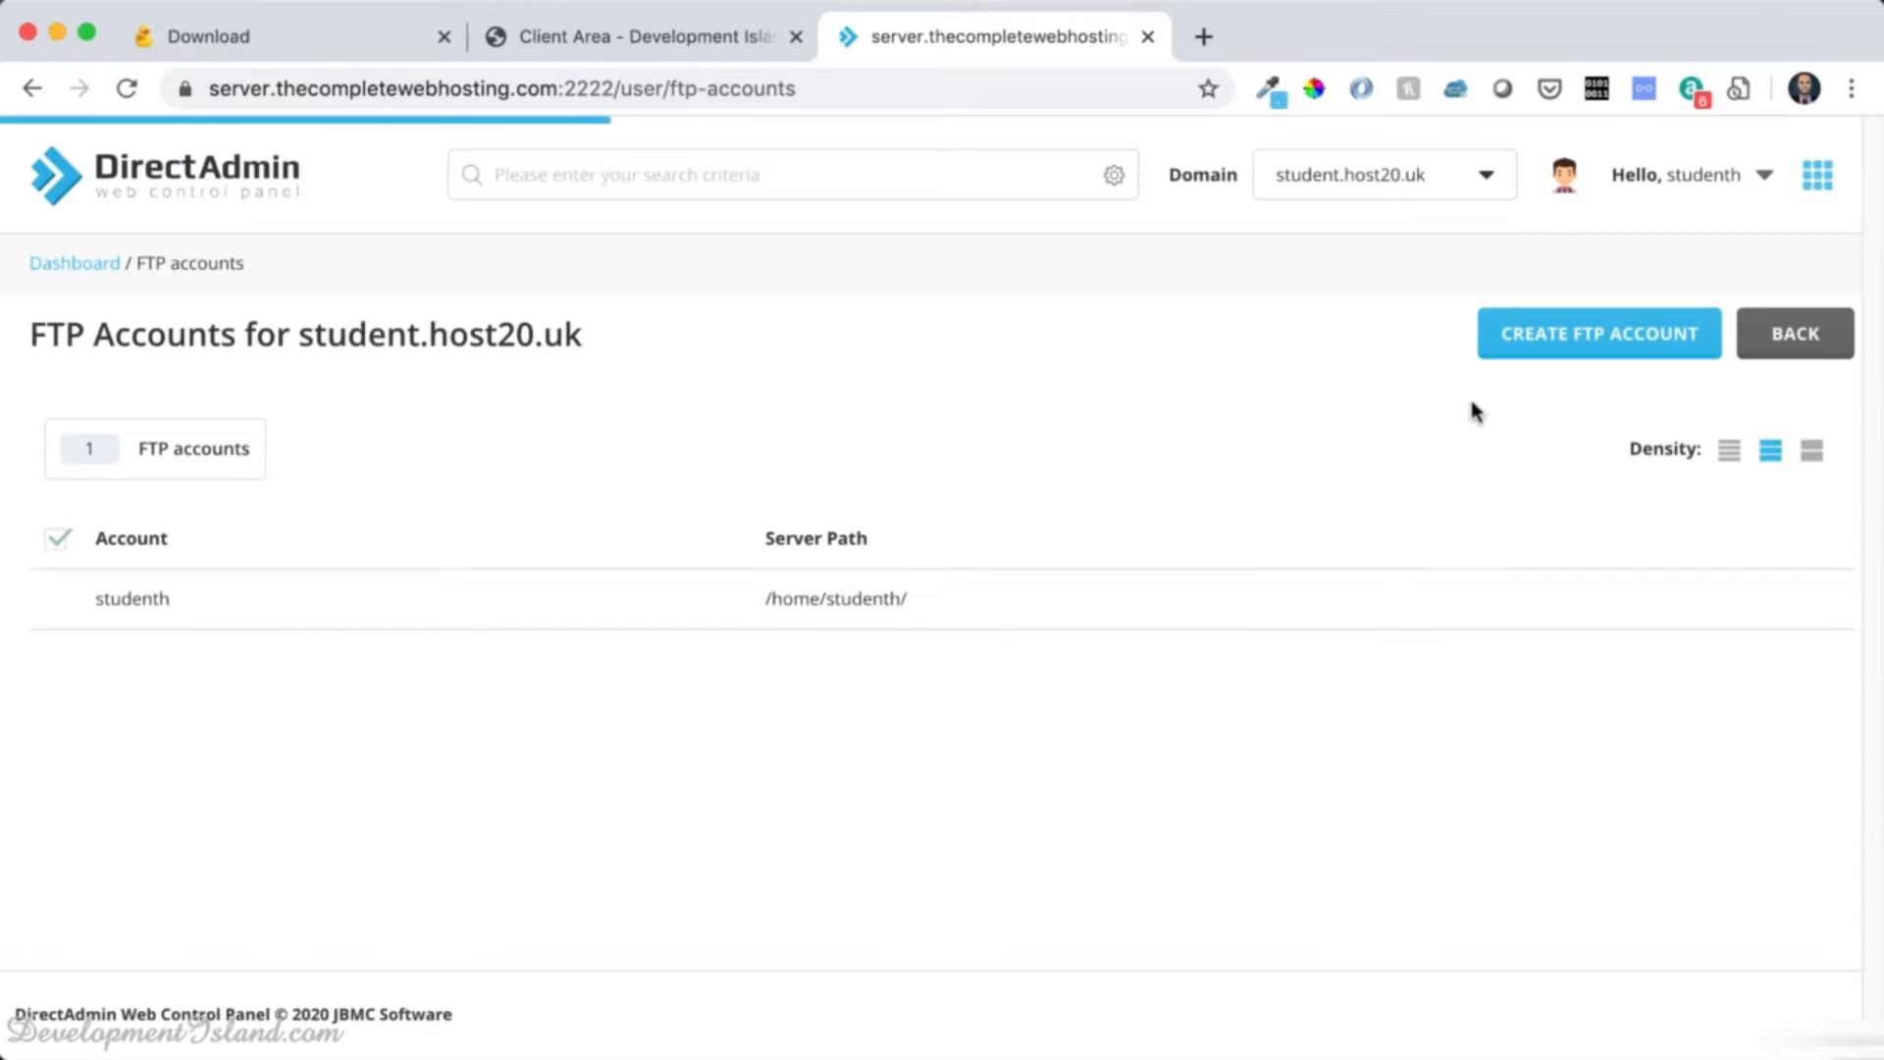
pyautogui.click(1521, 338)
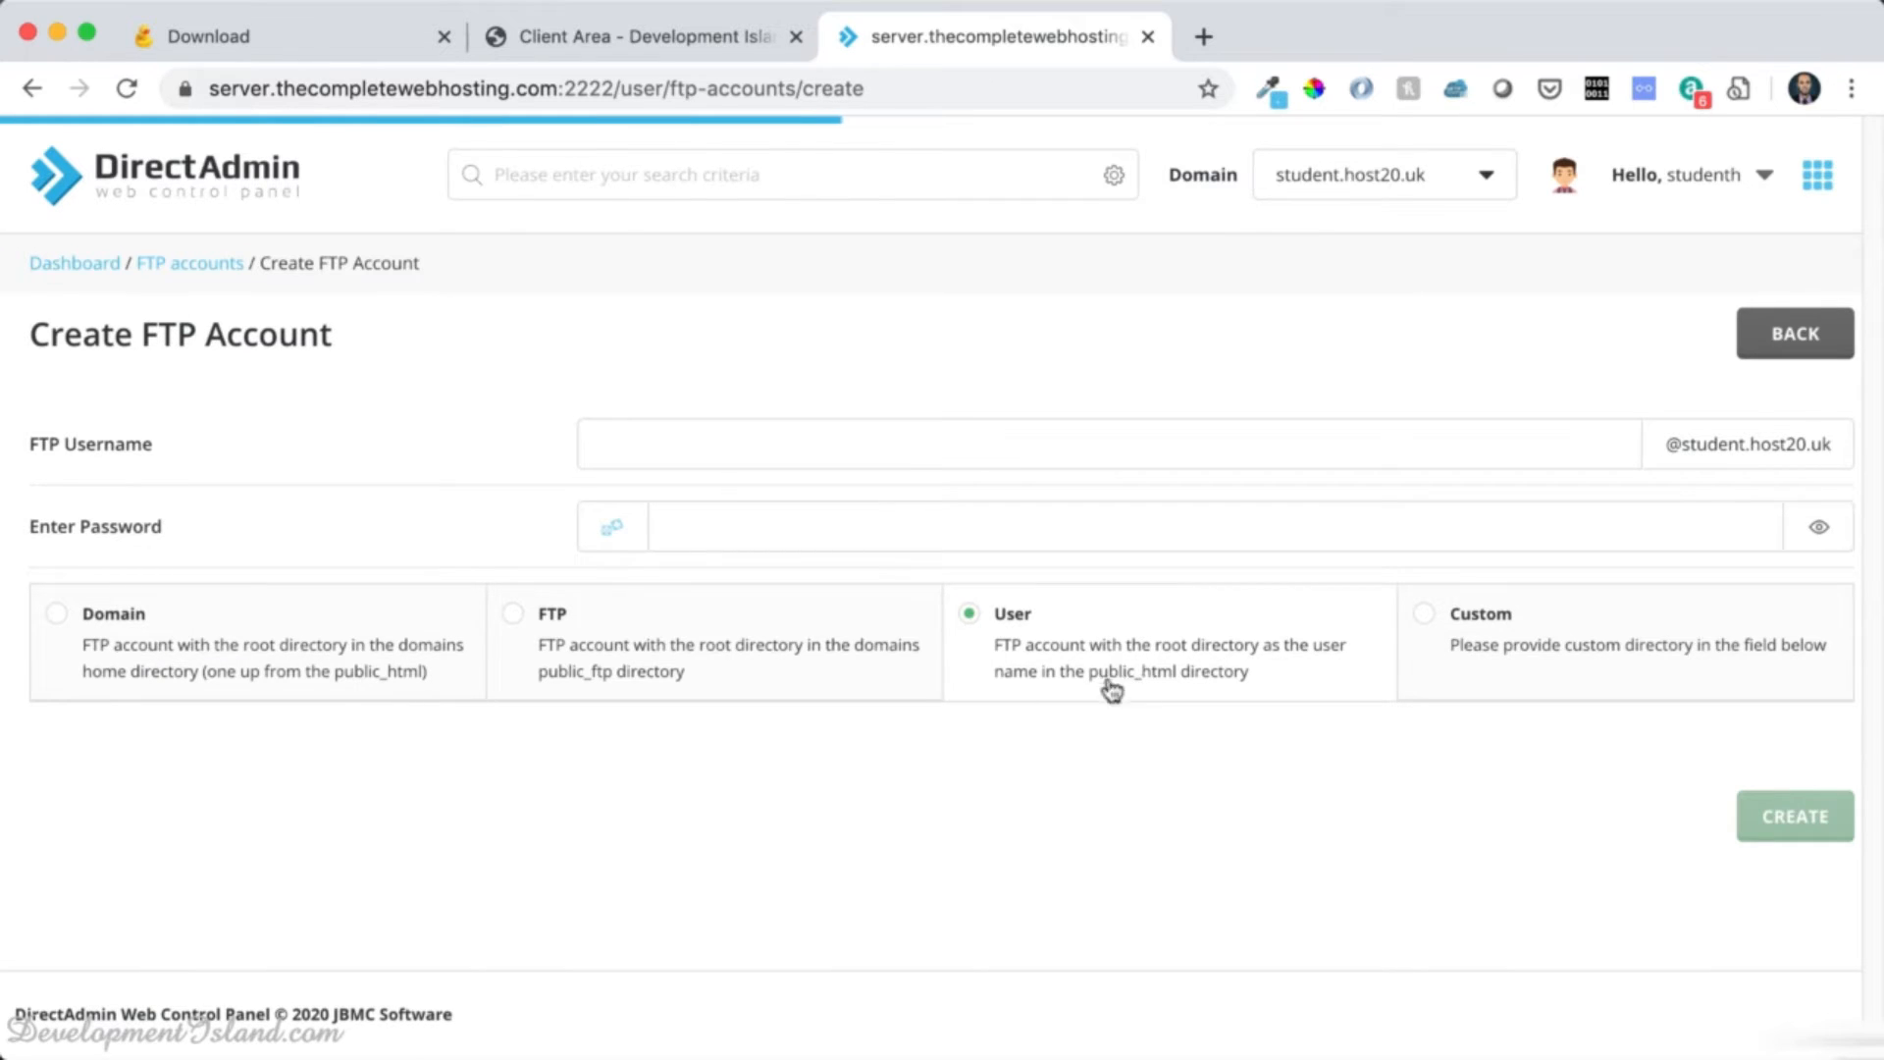
pyautogui.click(137, 657)
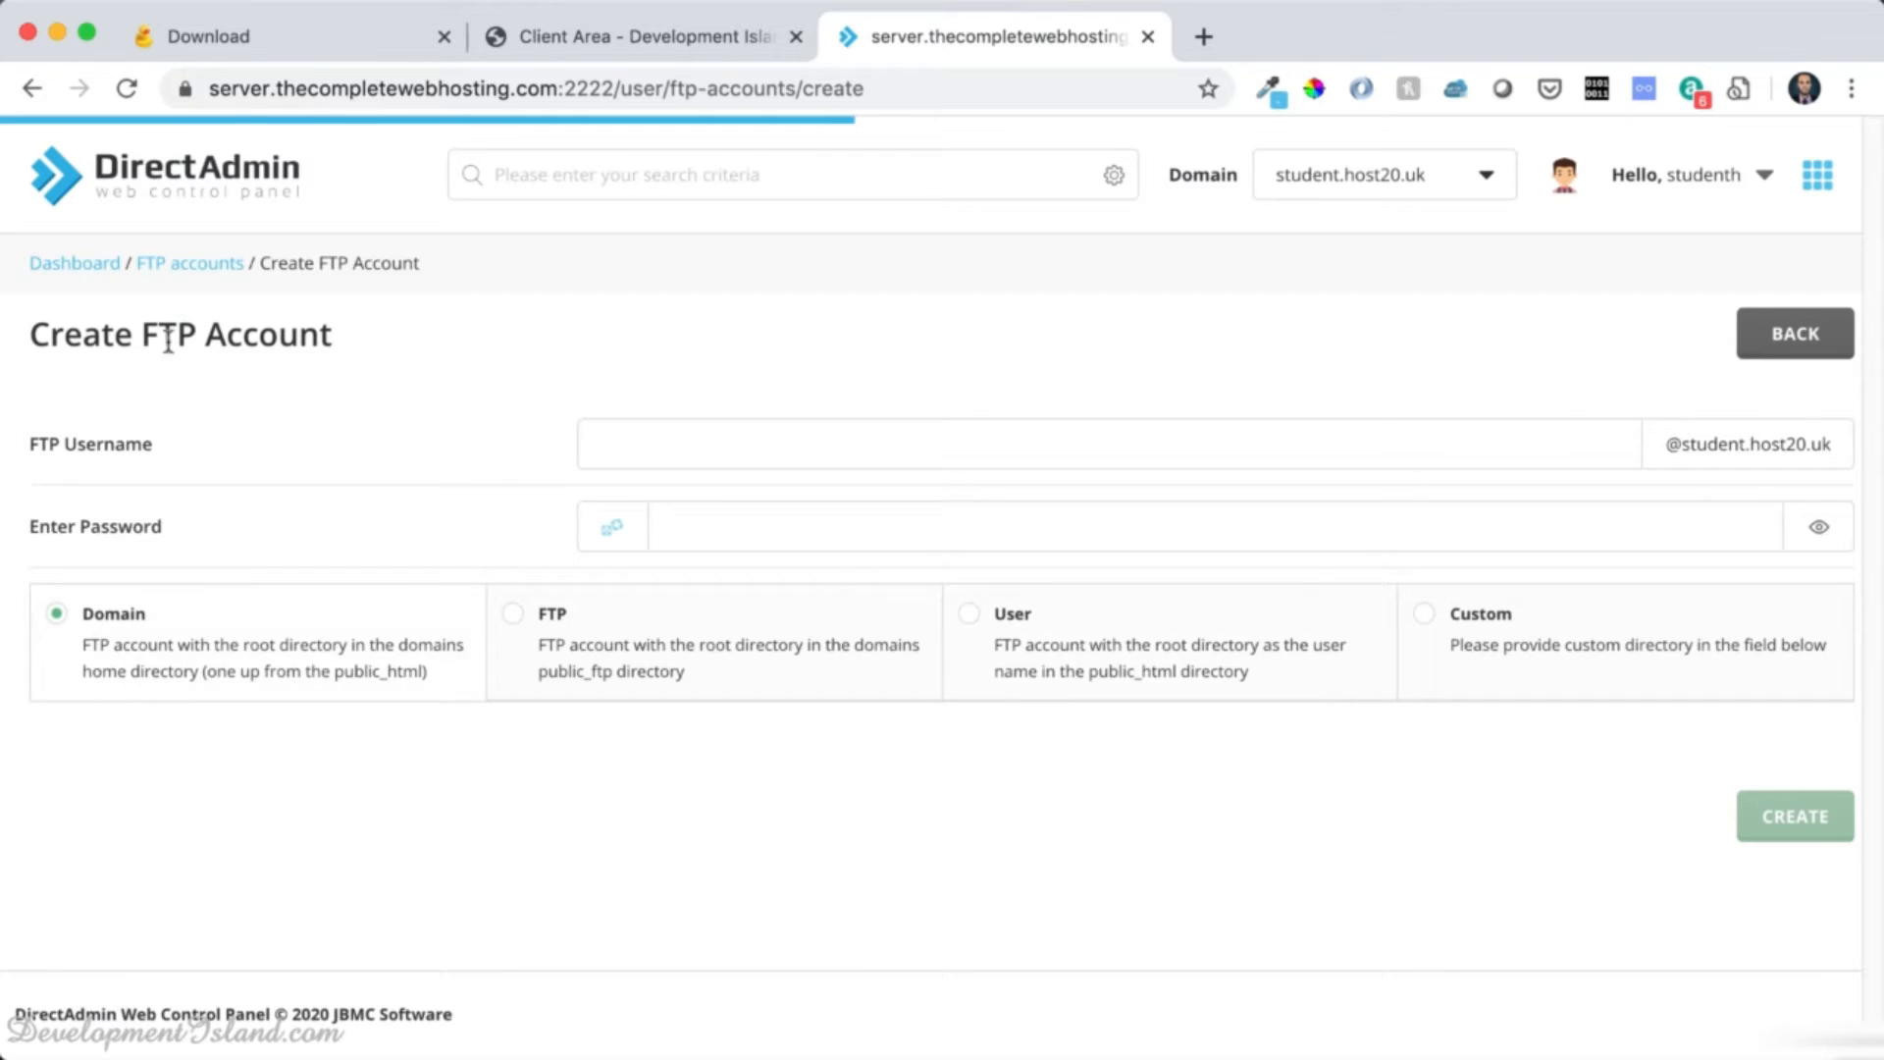
pyautogui.click(188, 263)
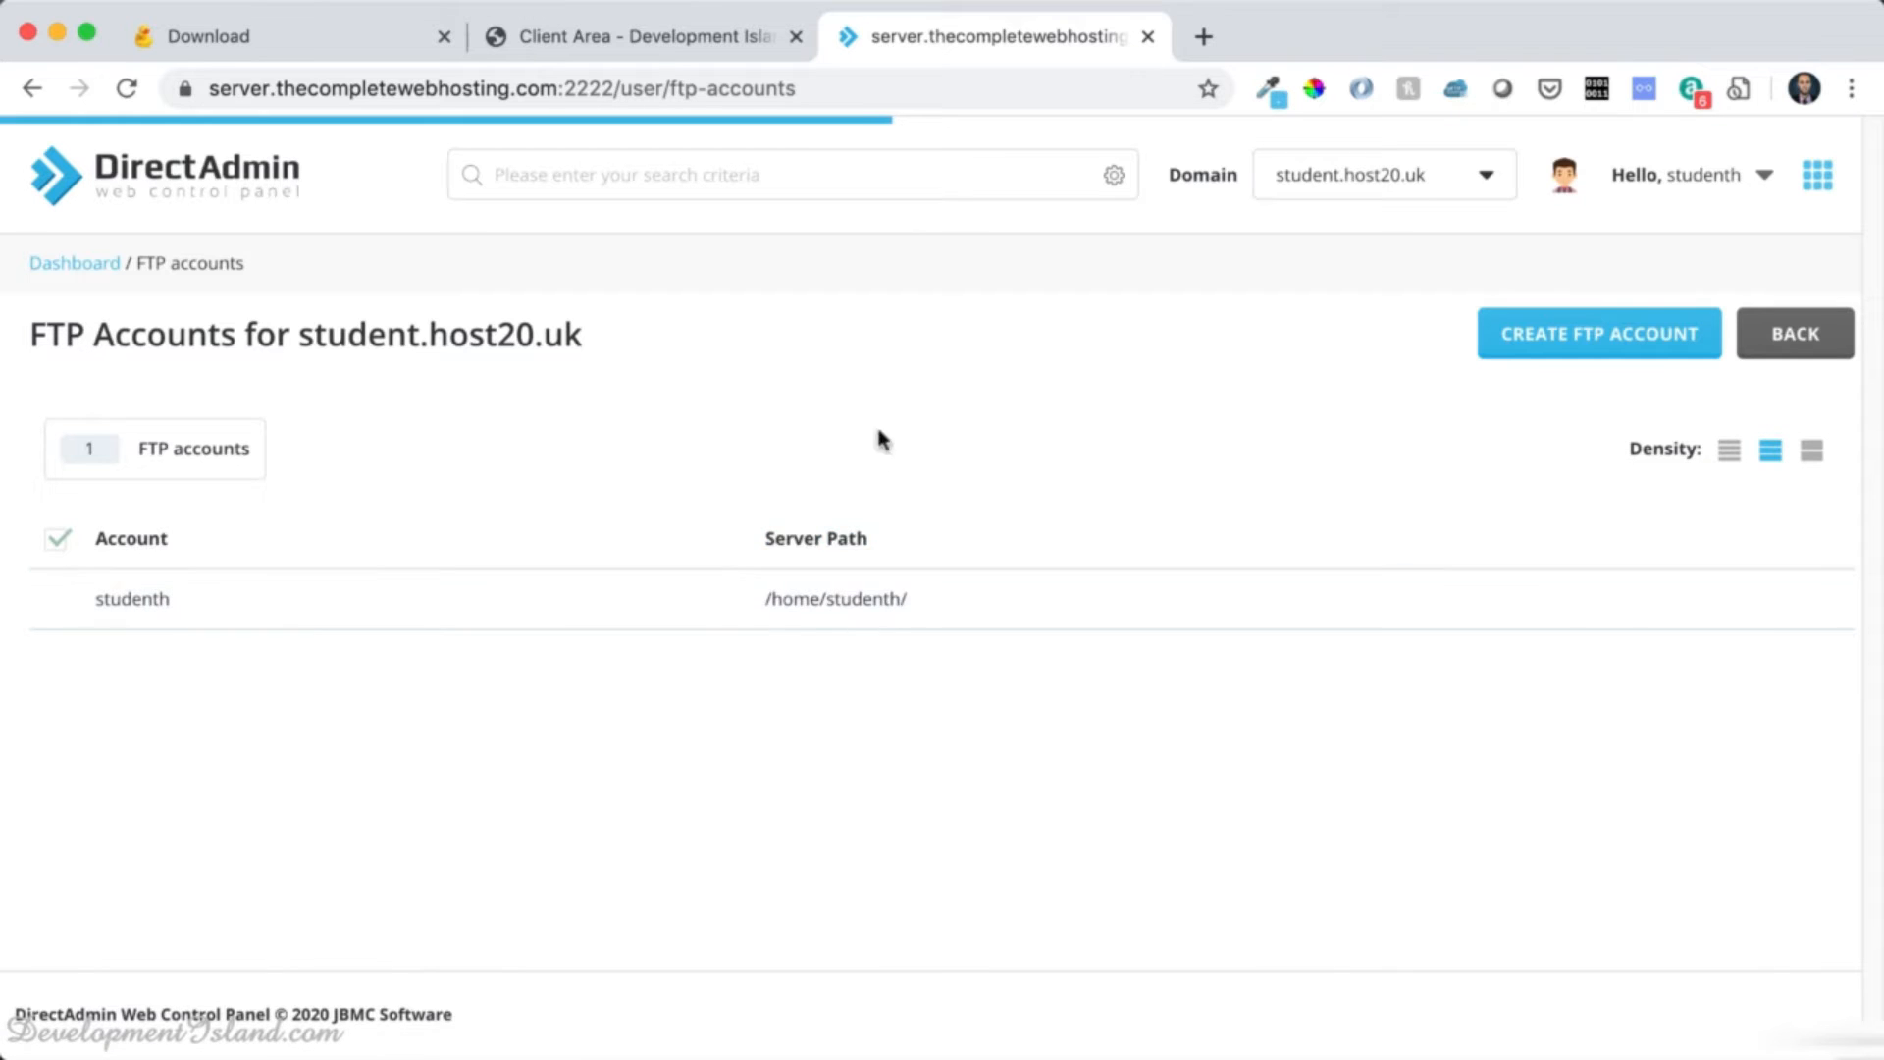
pyautogui.press('super+Tab')
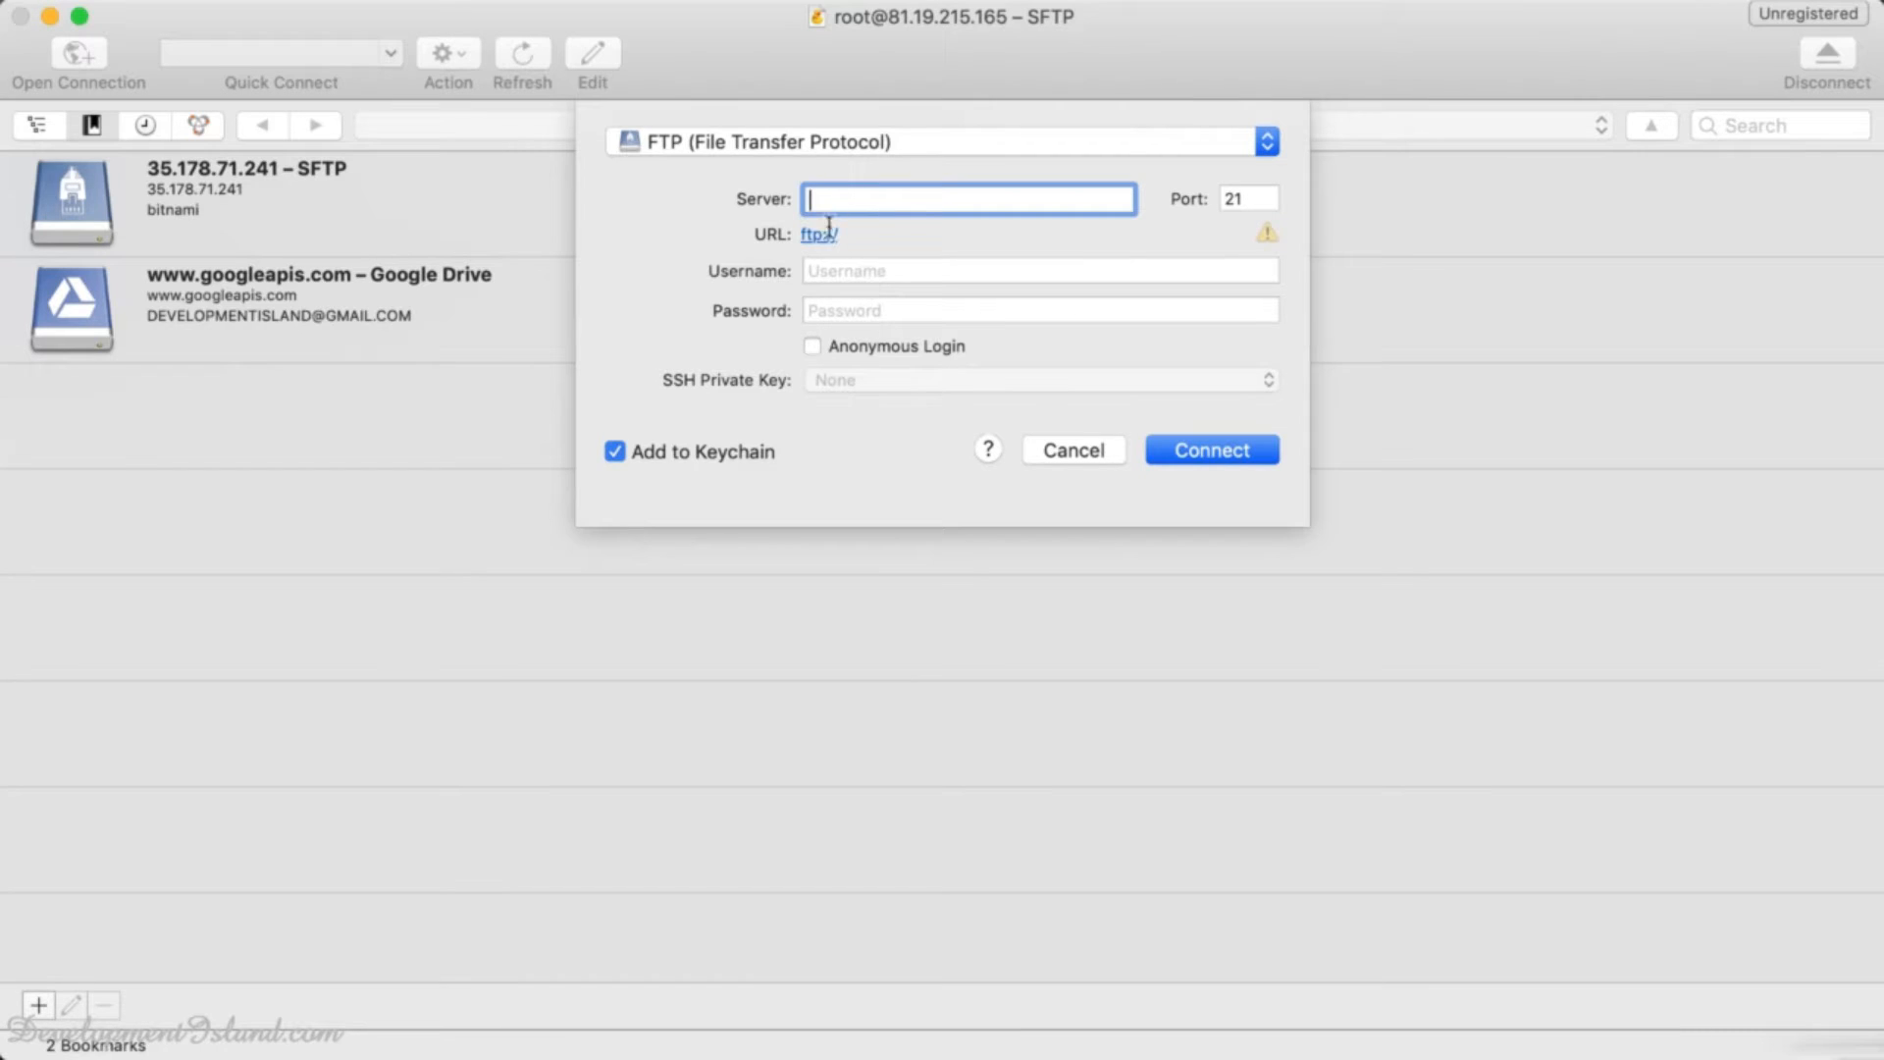
pyautogui.press('super+Tab')
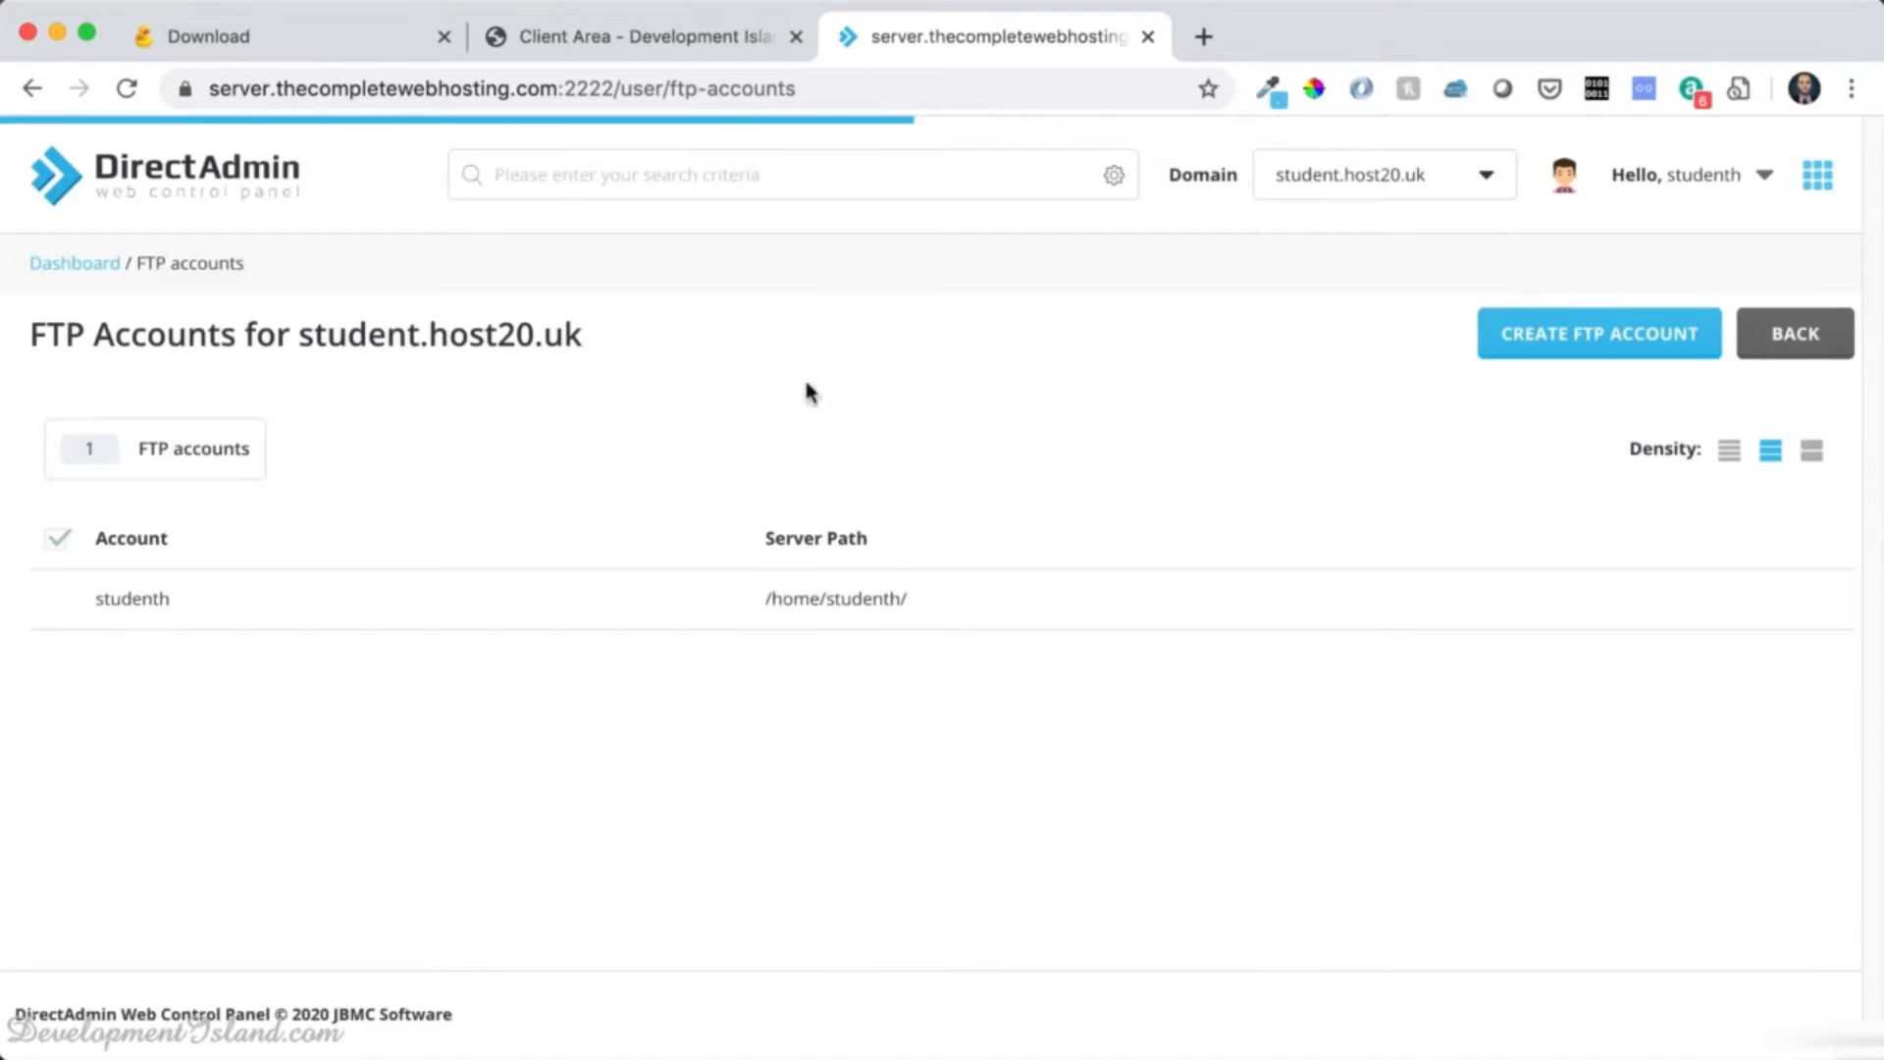
# - Close DirectAdmin and open the Hosting Details message from the client area's email history in a maximized window
pyautogui.press('super+w')
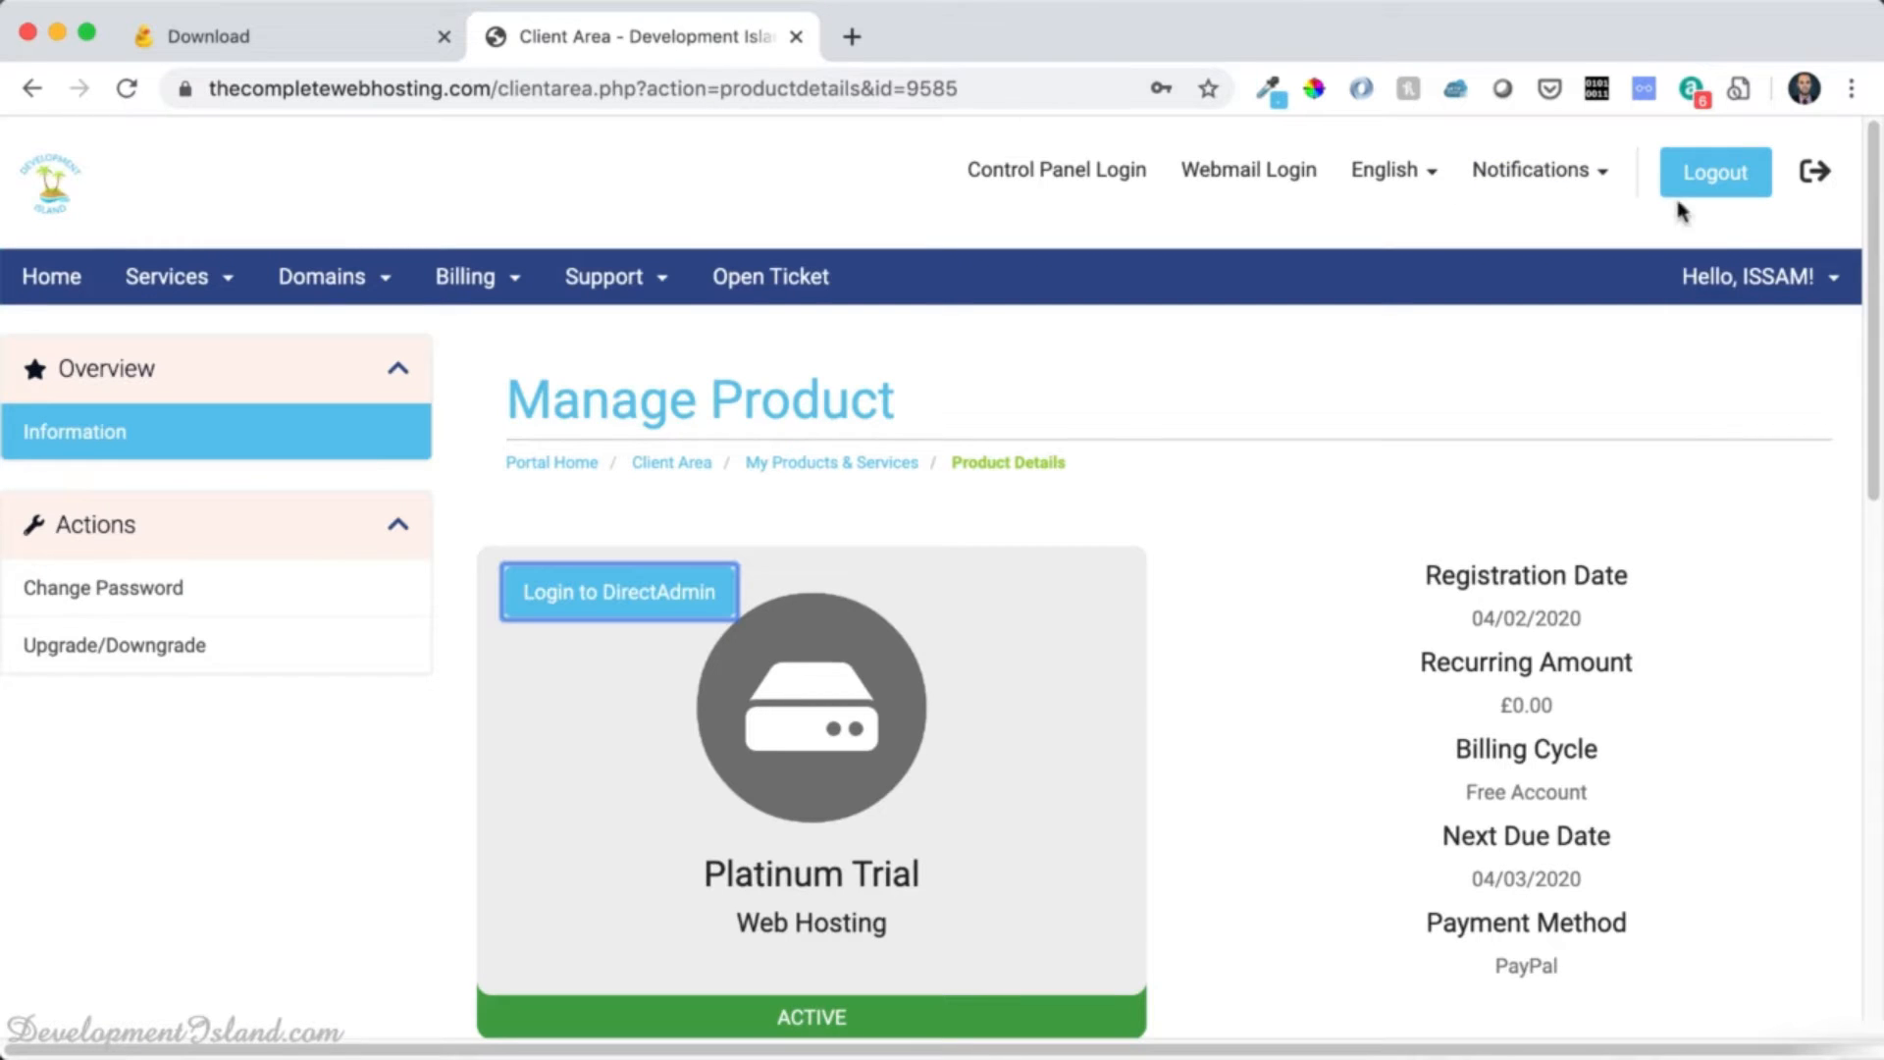
pyautogui.click(1801, 292)
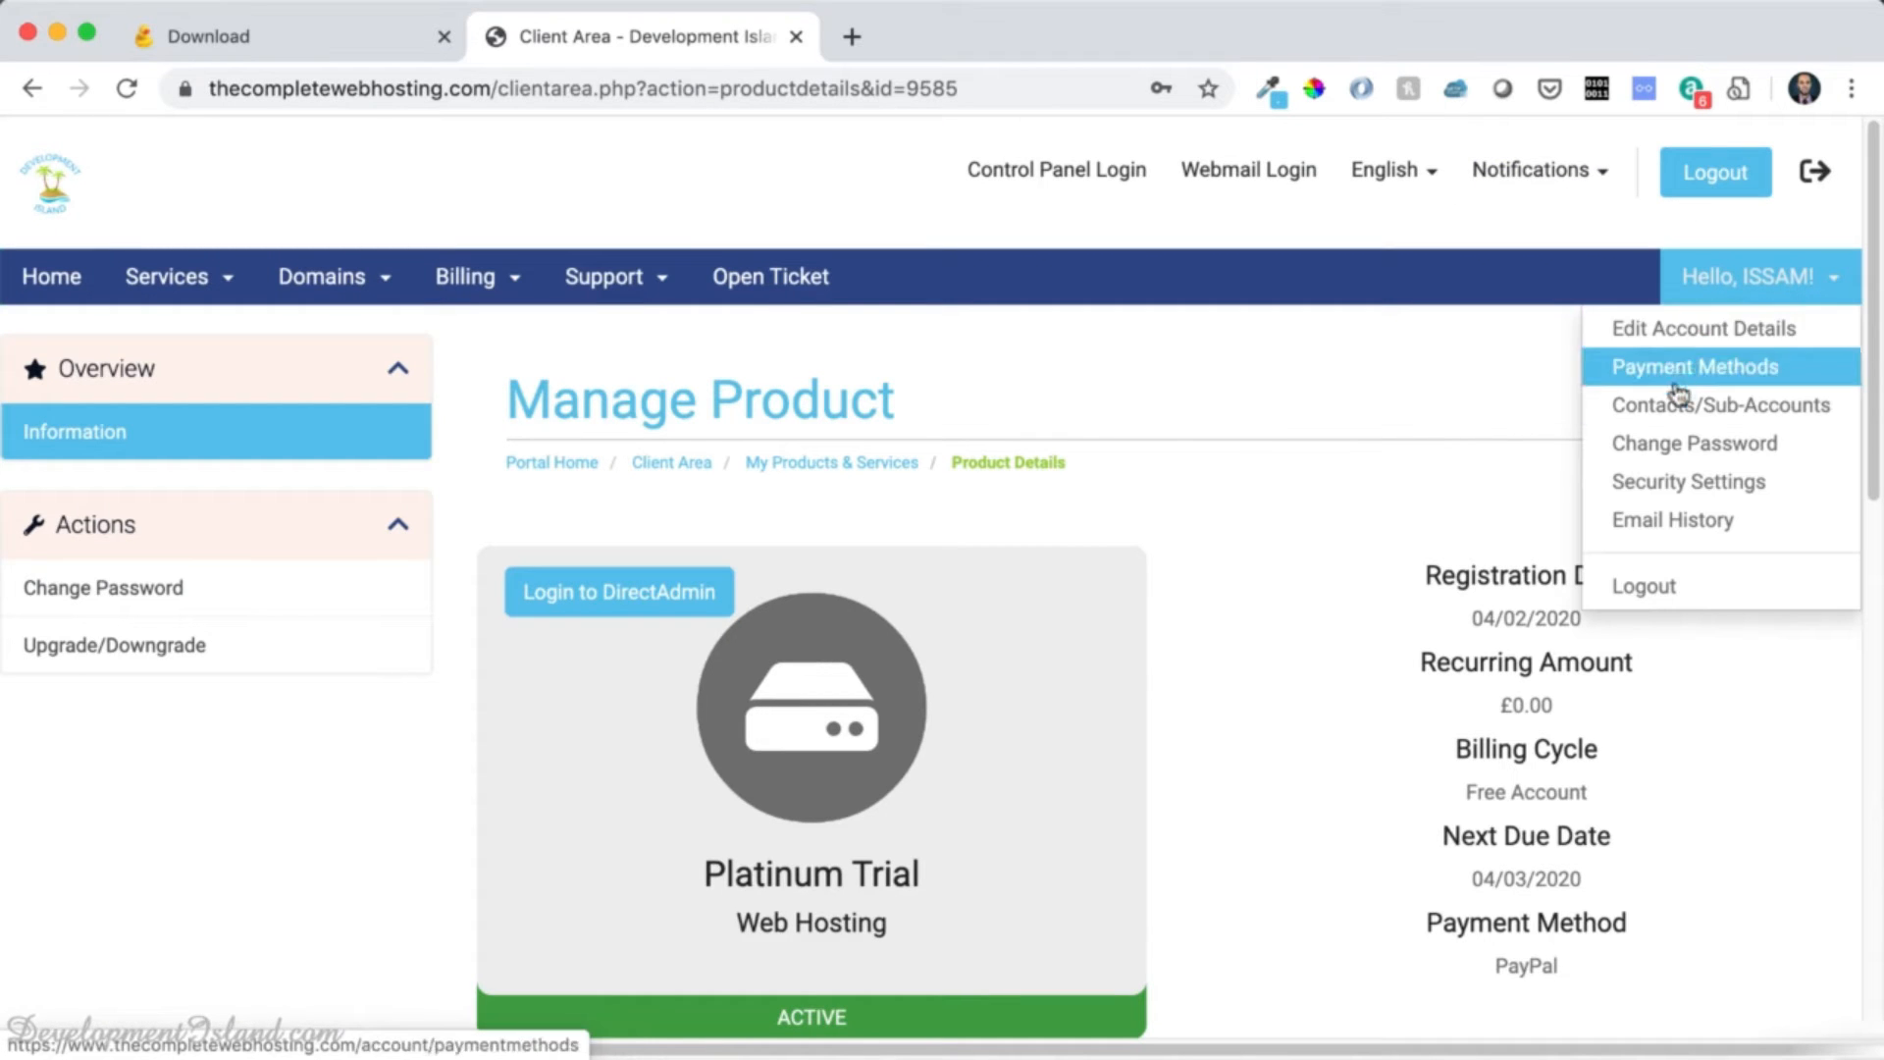
pyautogui.click(1665, 522)
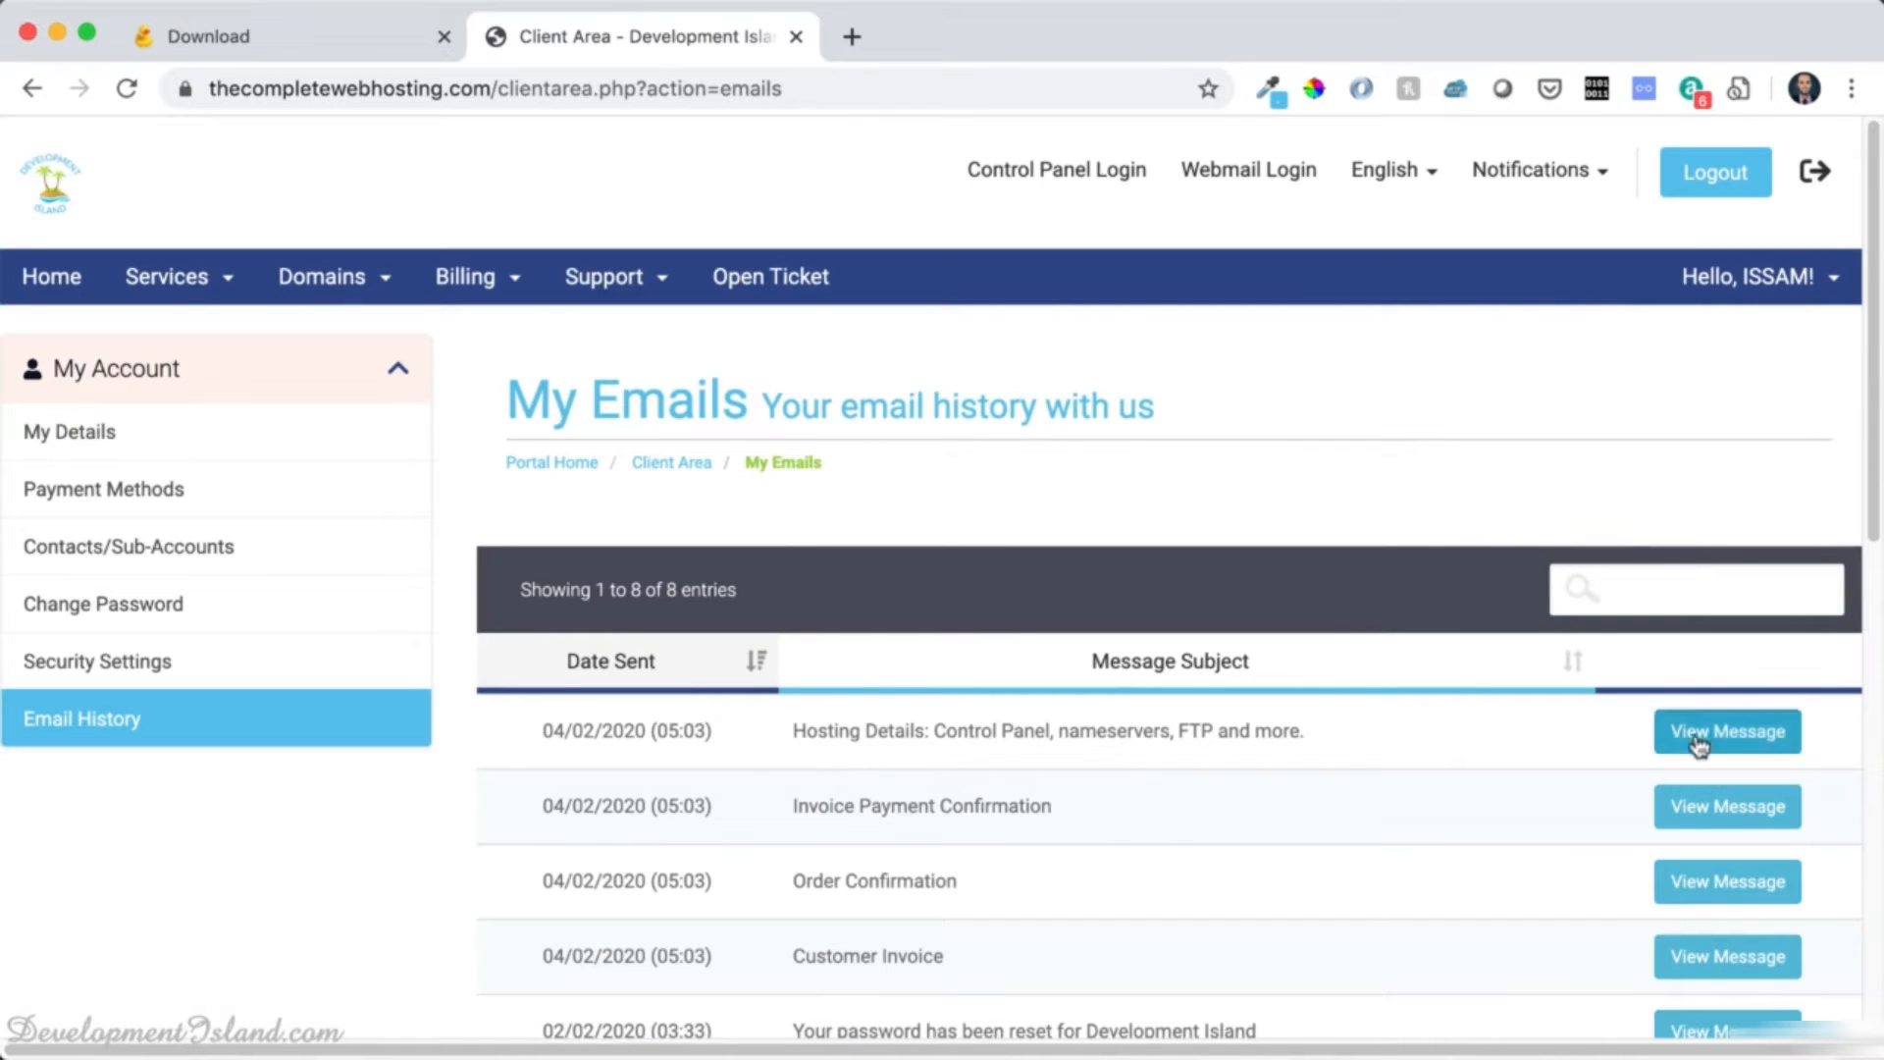
pyautogui.click(1755, 736)
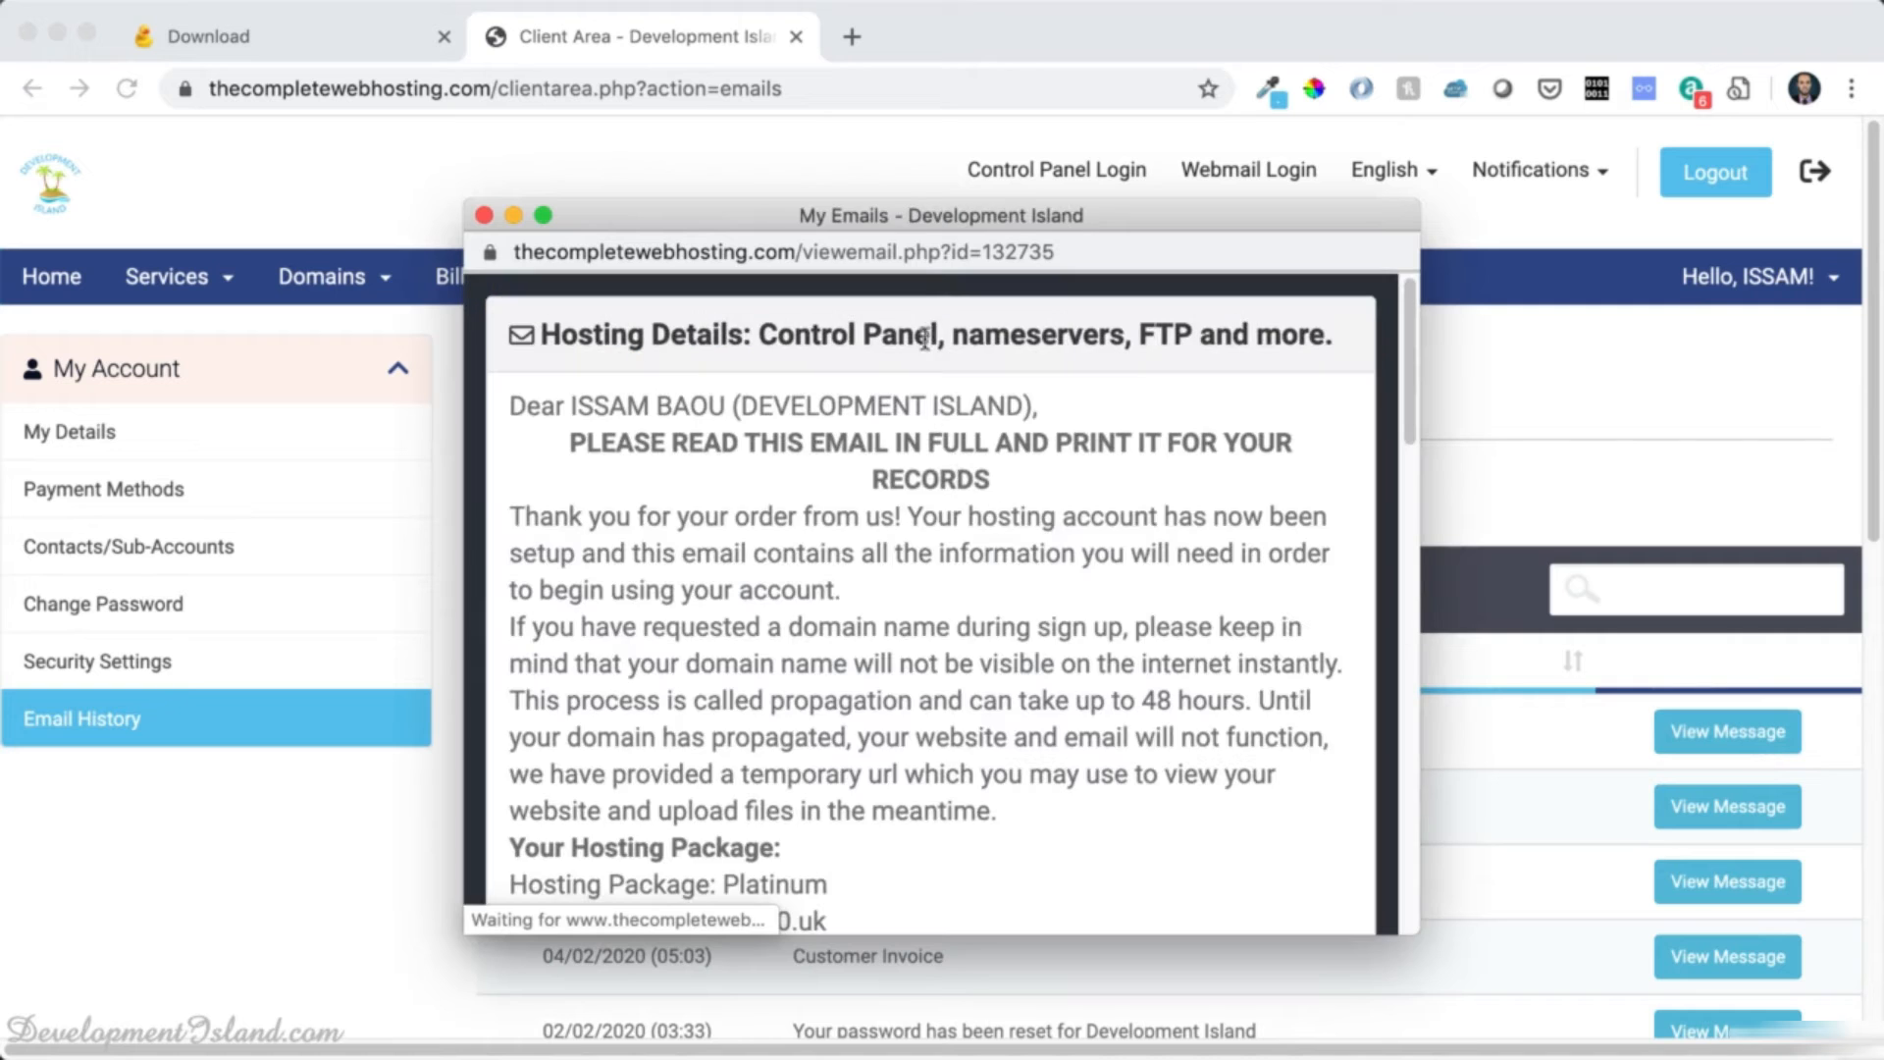
pyautogui.doubleClick(911, 212)
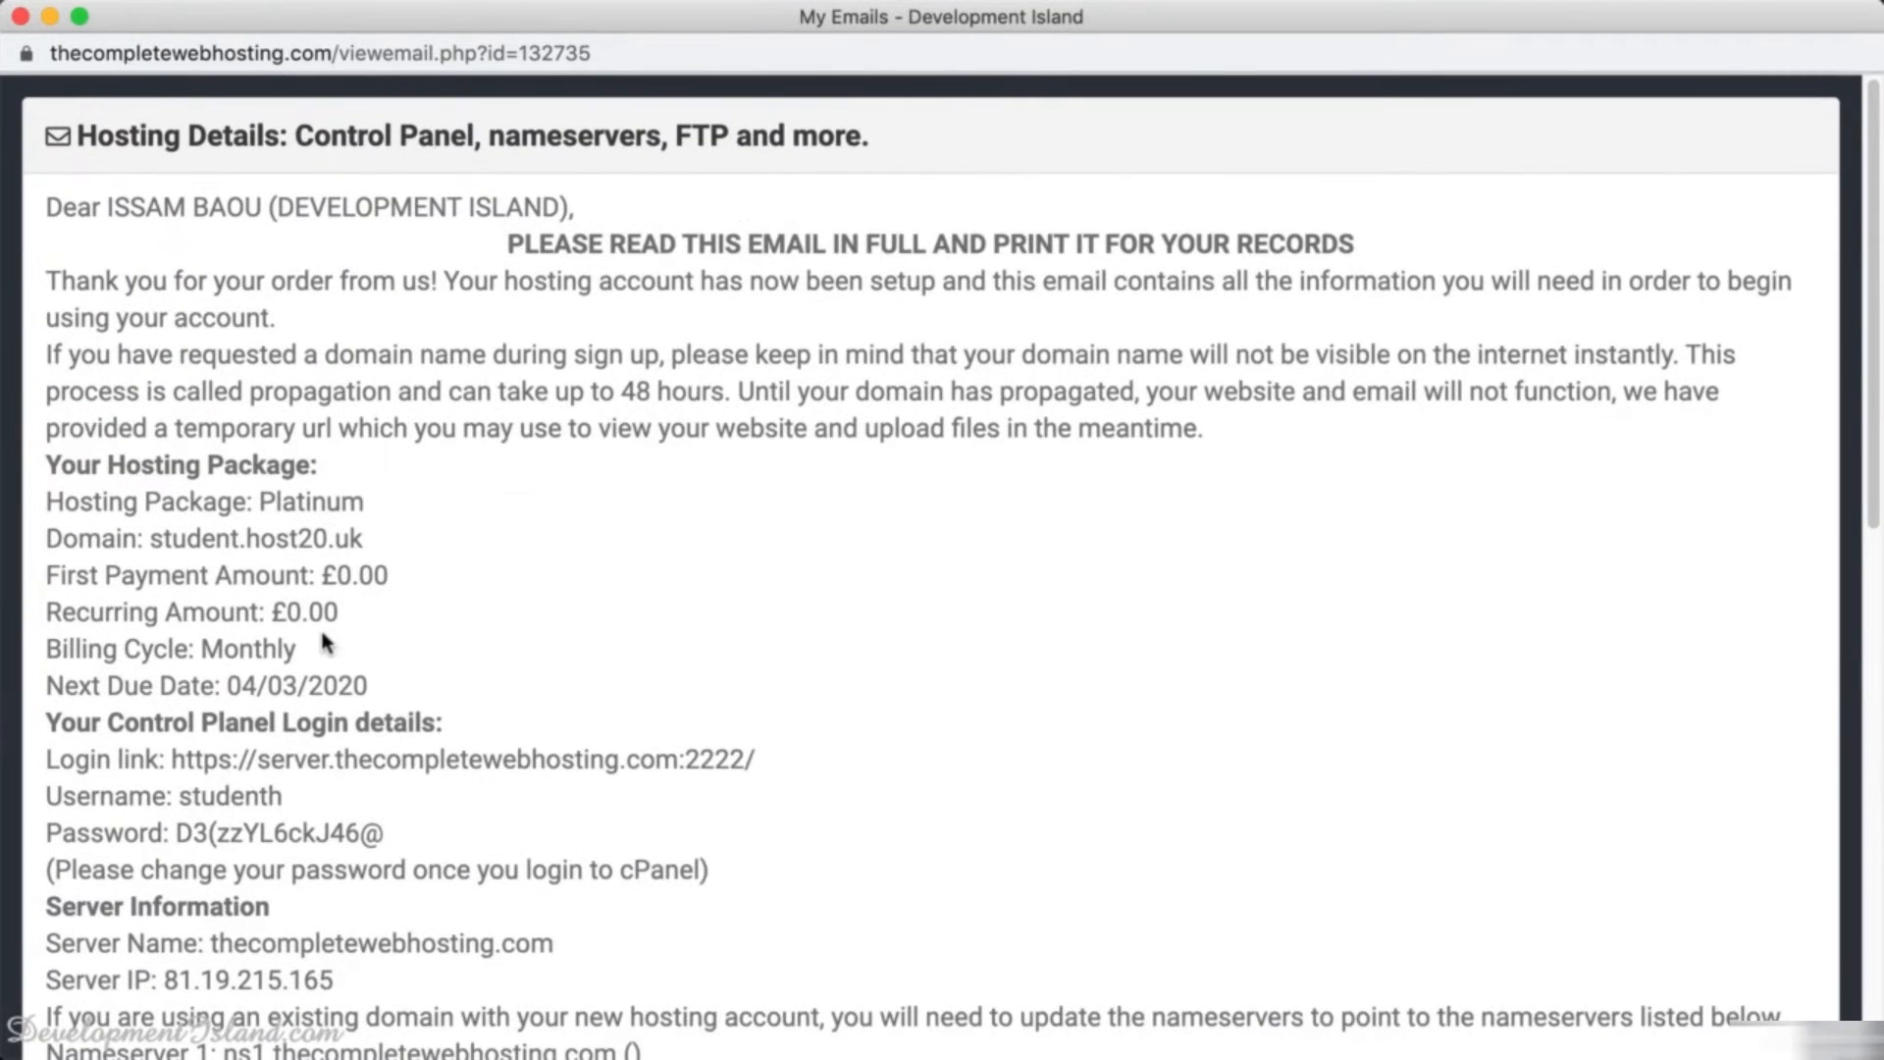
# - Copy the domain from the hosting email and set Cyberduck's connection server to ftp.student.host20.uk
pyautogui.scroll(-1, 141, 559)
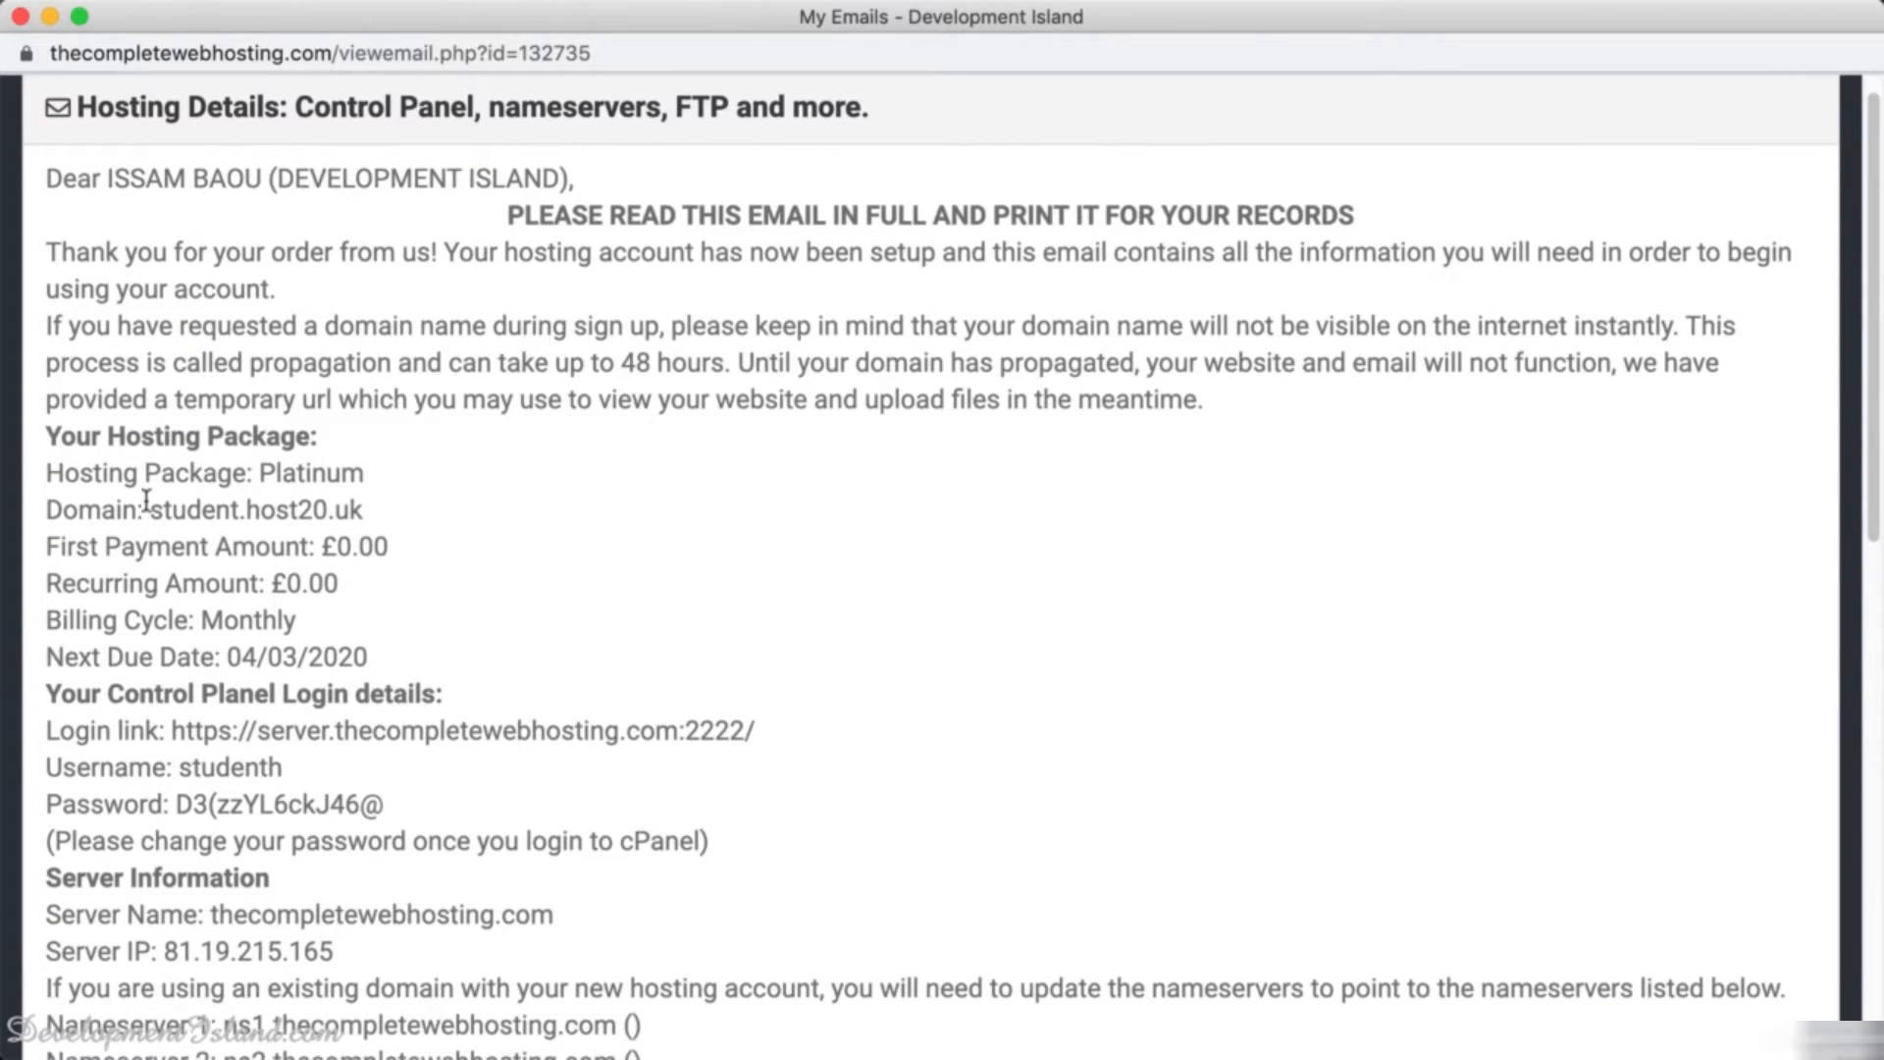
pyautogui.scroll(-3, 313, 525)
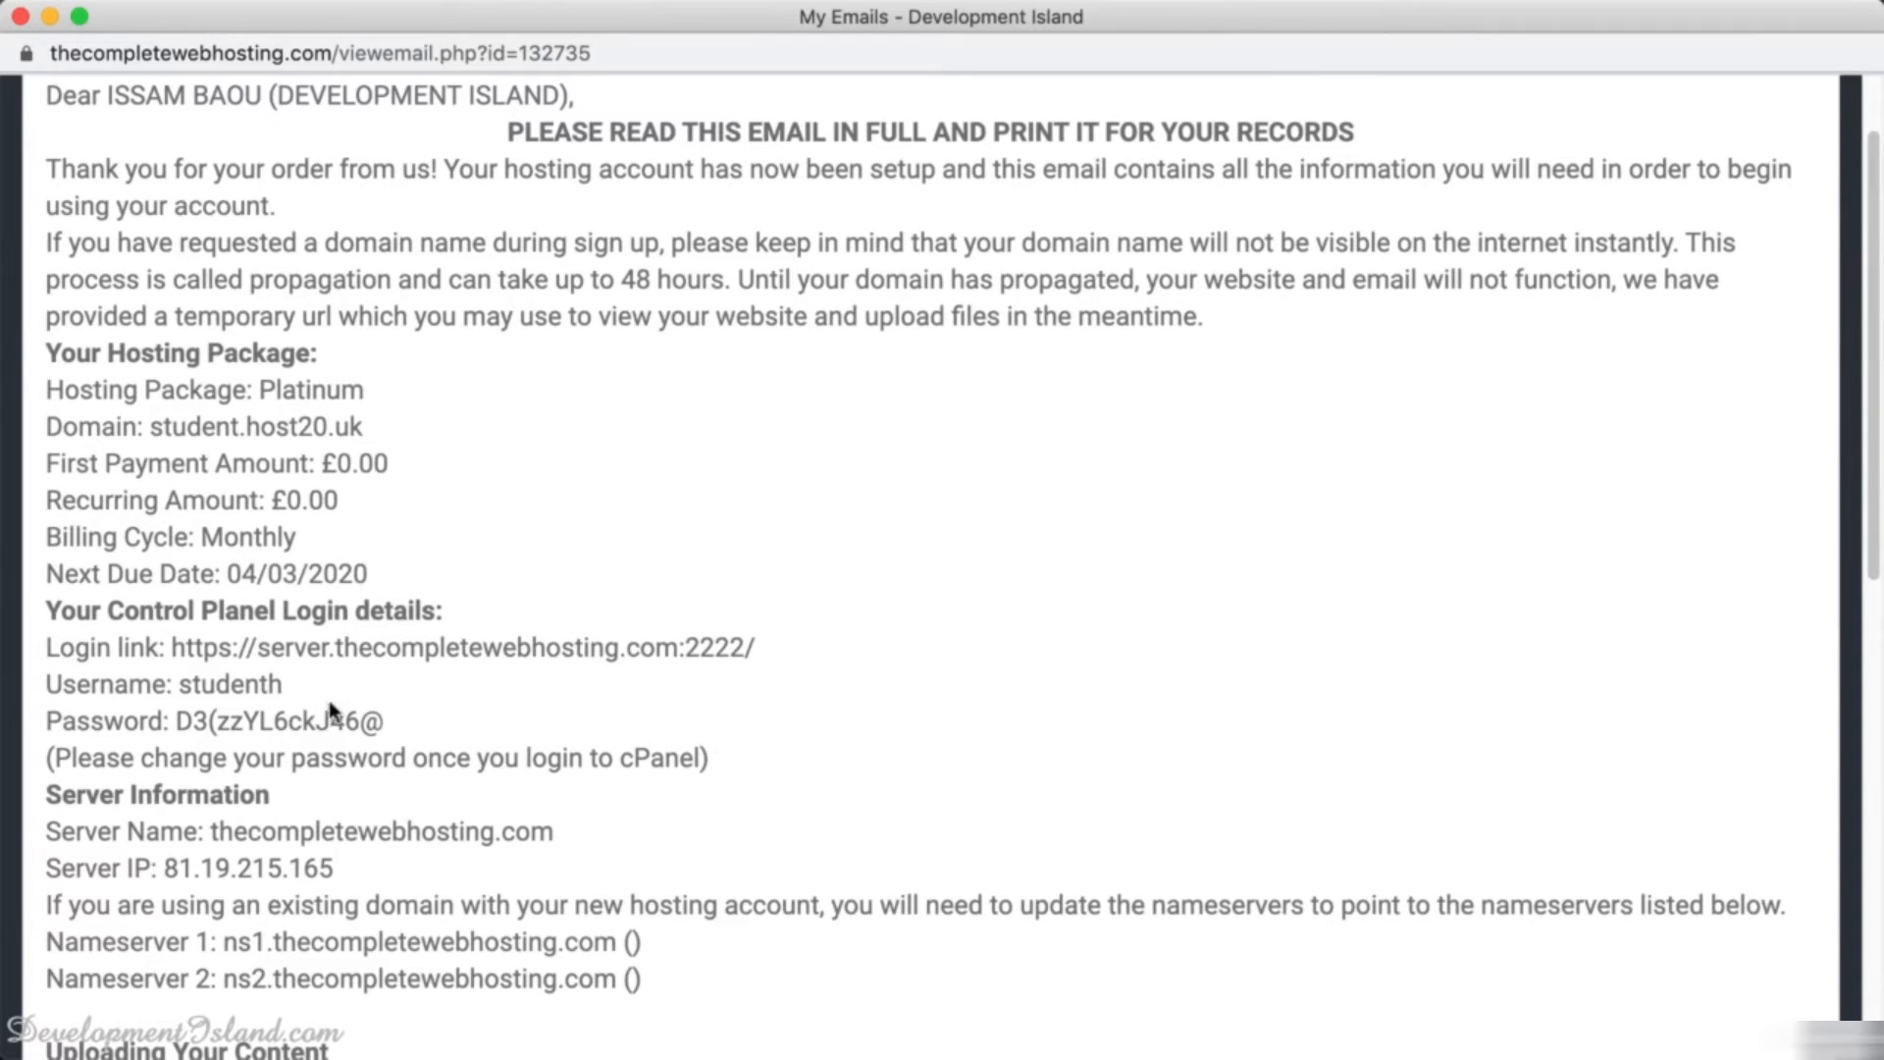
pyautogui.moveTo(150, 425); pyautogui.dragTo(375, 432)
pyautogui.press('super+c')
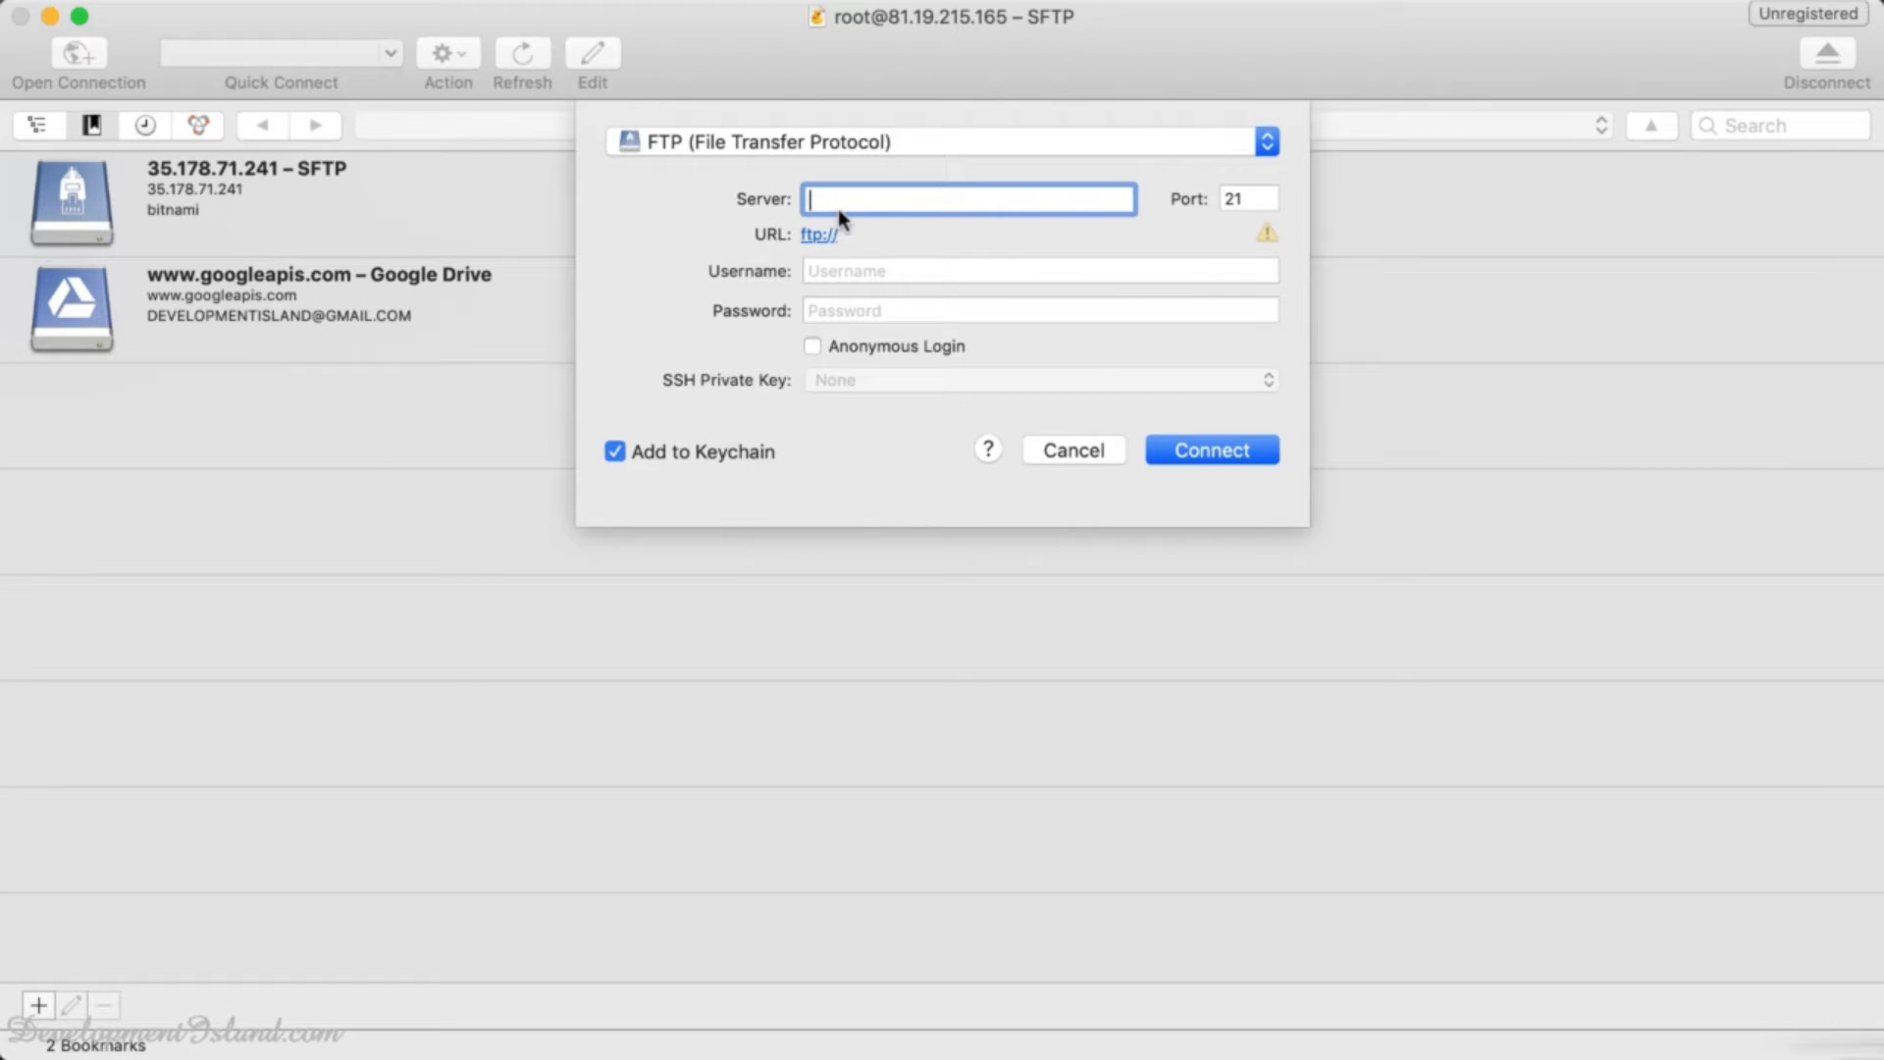
pyautogui.write('ftp.')
pyautogui.press('super+v')
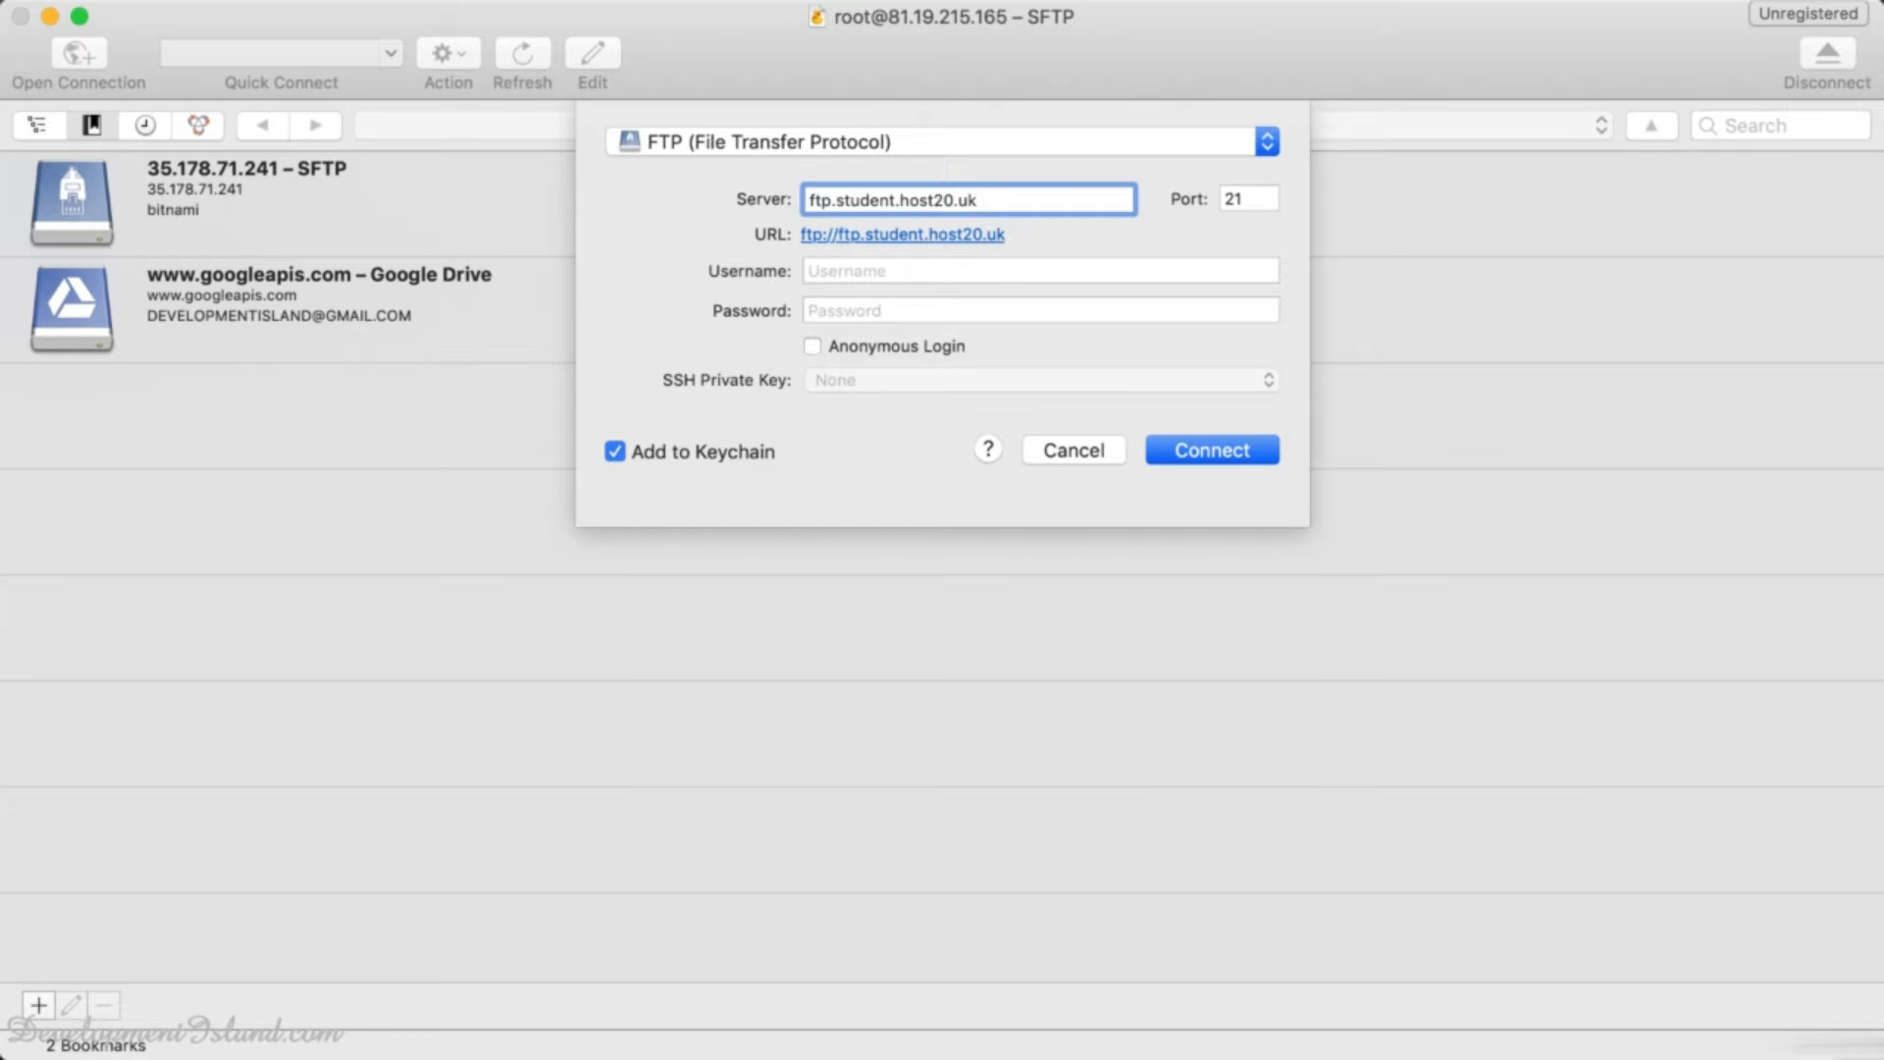
# - Copy the control panel username from the hosting email into the username of the Cyberduck connection
pyautogui.press('super+Tab')
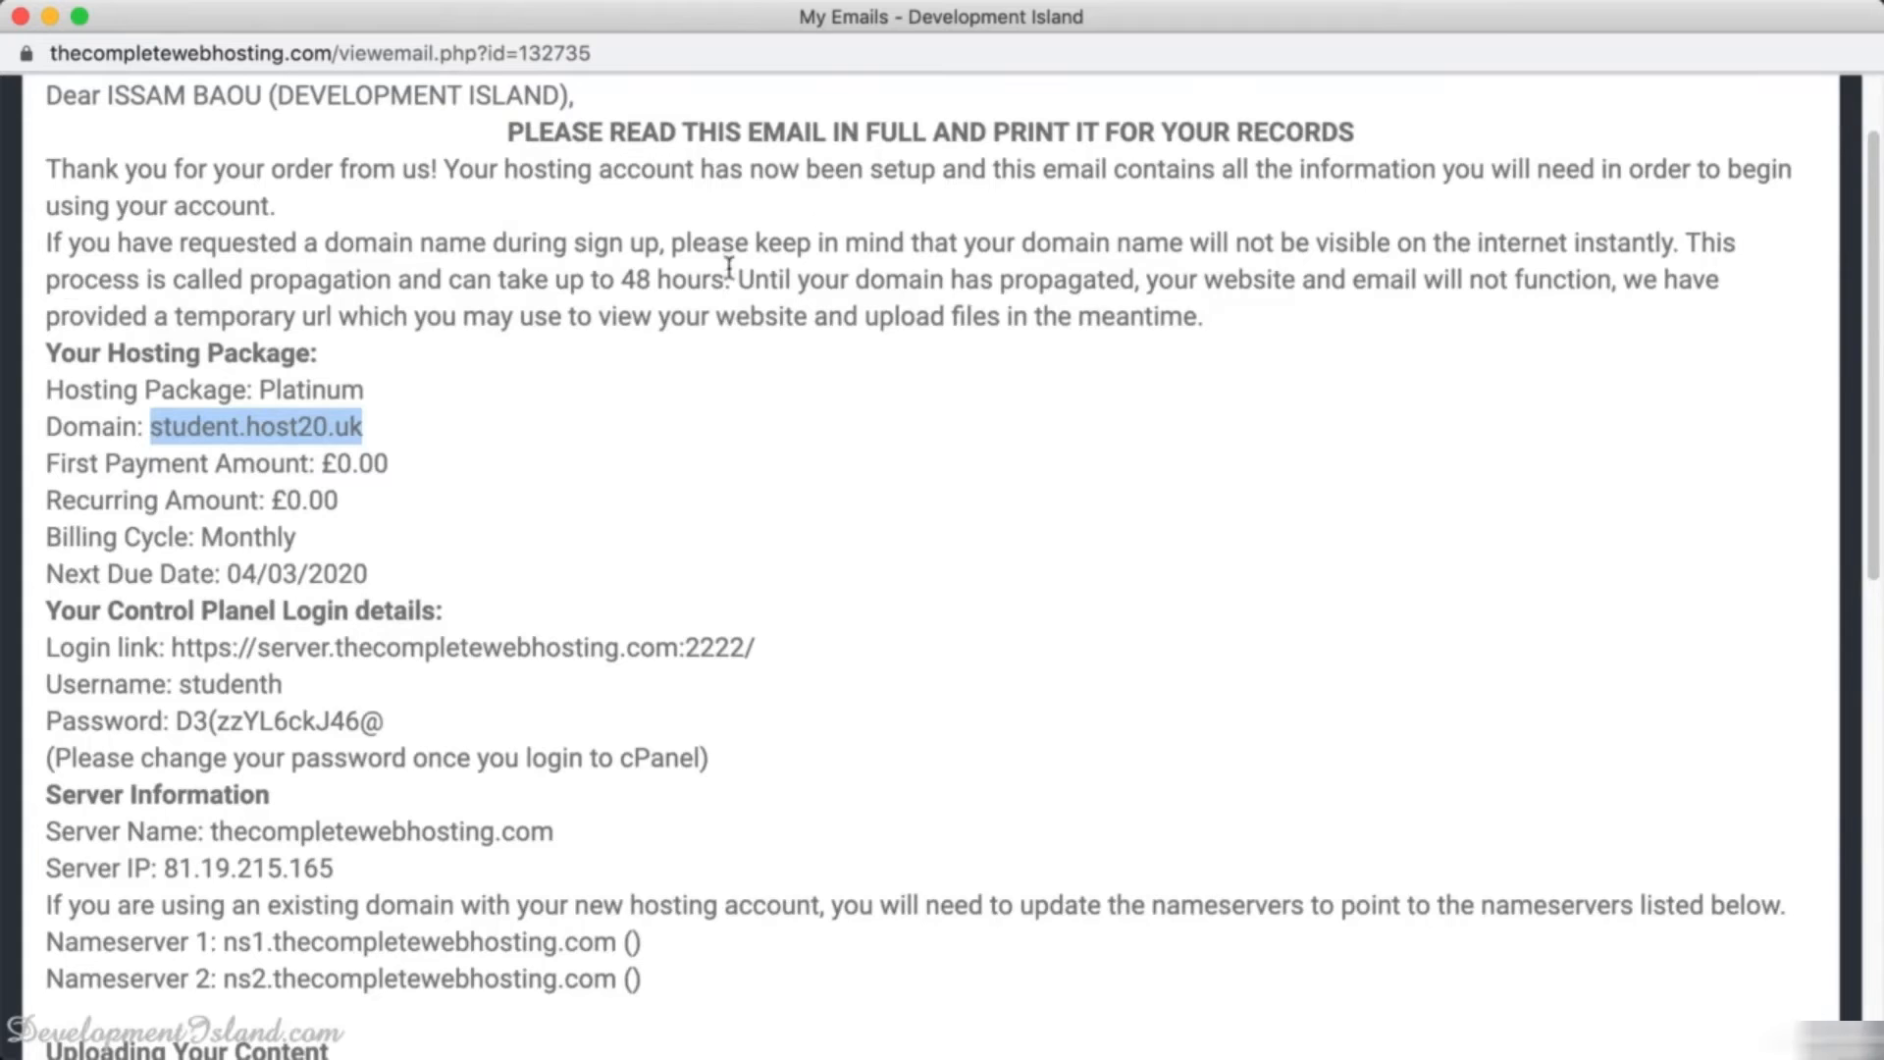
pyautogui.doubleClick(220, 684)
pyautogui.press('super+c')
pyautogui.press('super+Tab')
pyautogui.click(841, 271)
pyautogui.press('super+v')
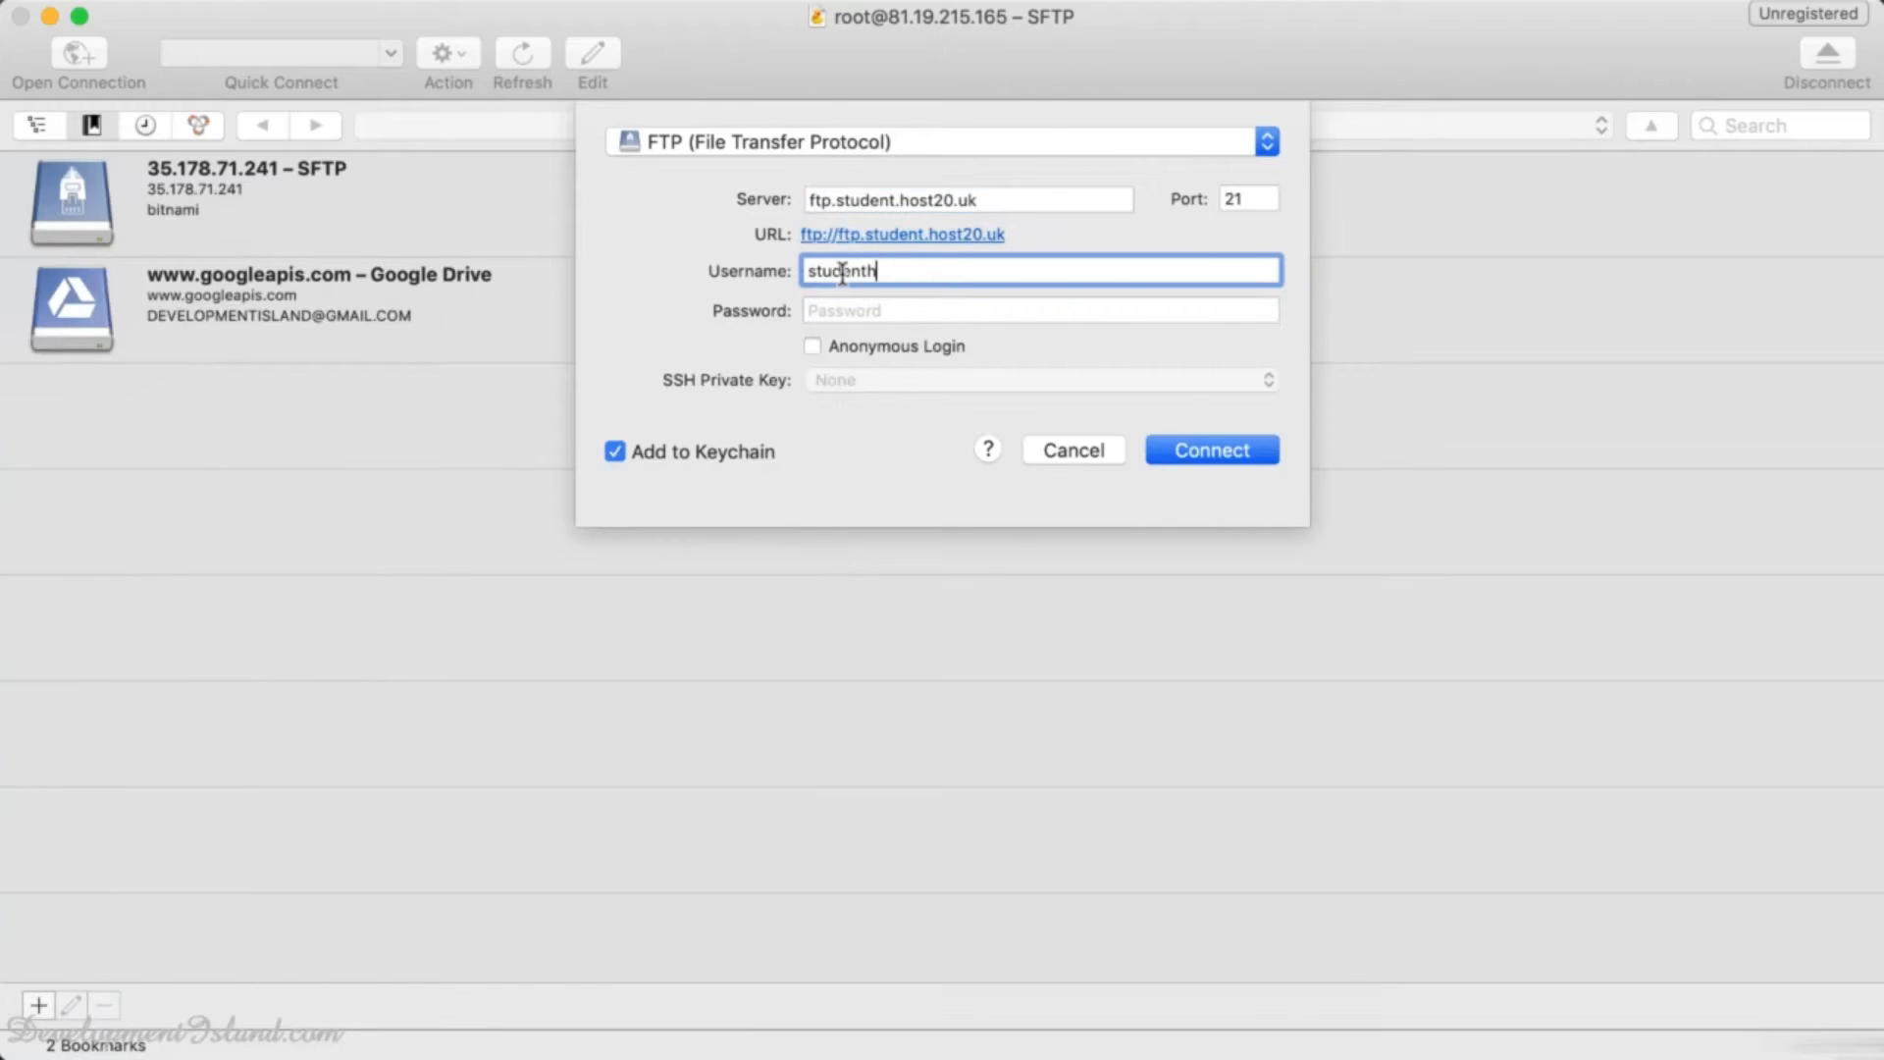
# - Copy the account password from the hosting email into the Cyberduck connection's password field and connect to the FTP server
pyautogui.press('super+Tab')
pyautogui.moveTo(179, 721); pyautogui.dragTo(398, 714)
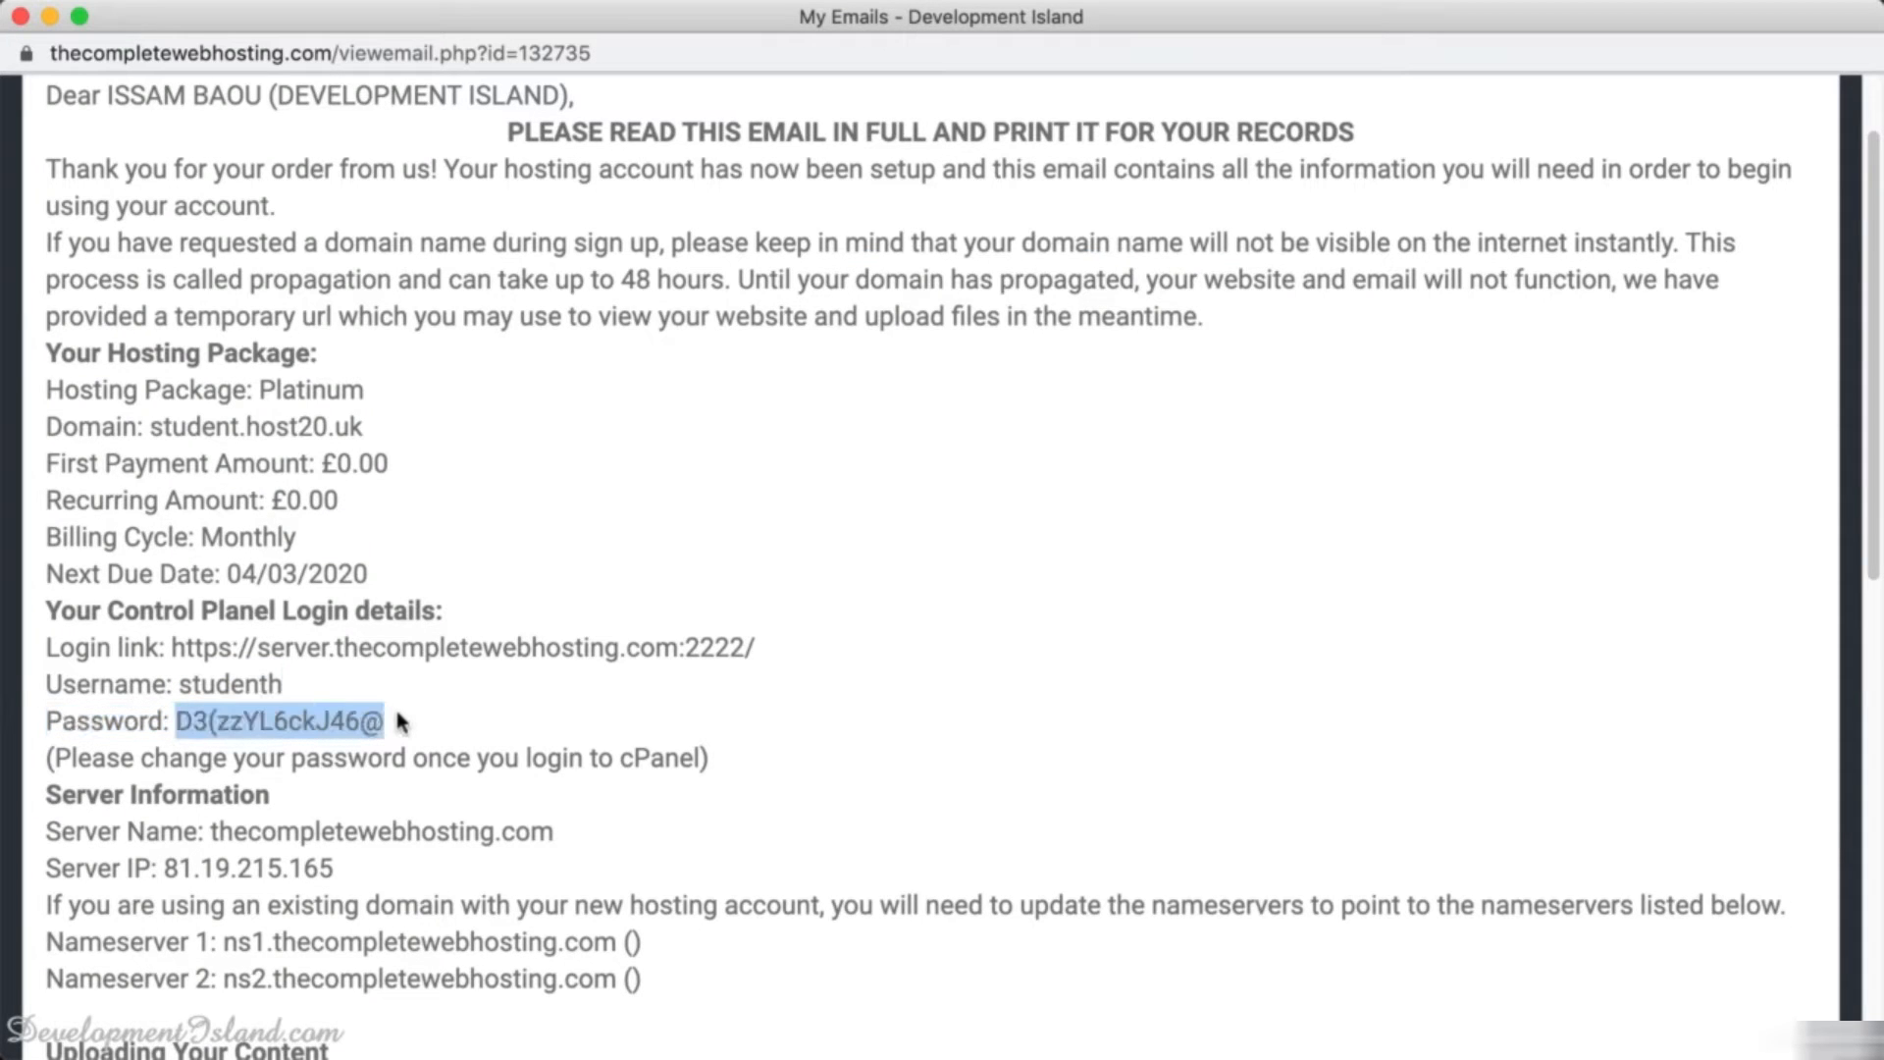
pyautogui.press('super+c')
pyautogui.press('super+Tab')
pyautogui.click(852, 304)
pyautogui.press('super+v')
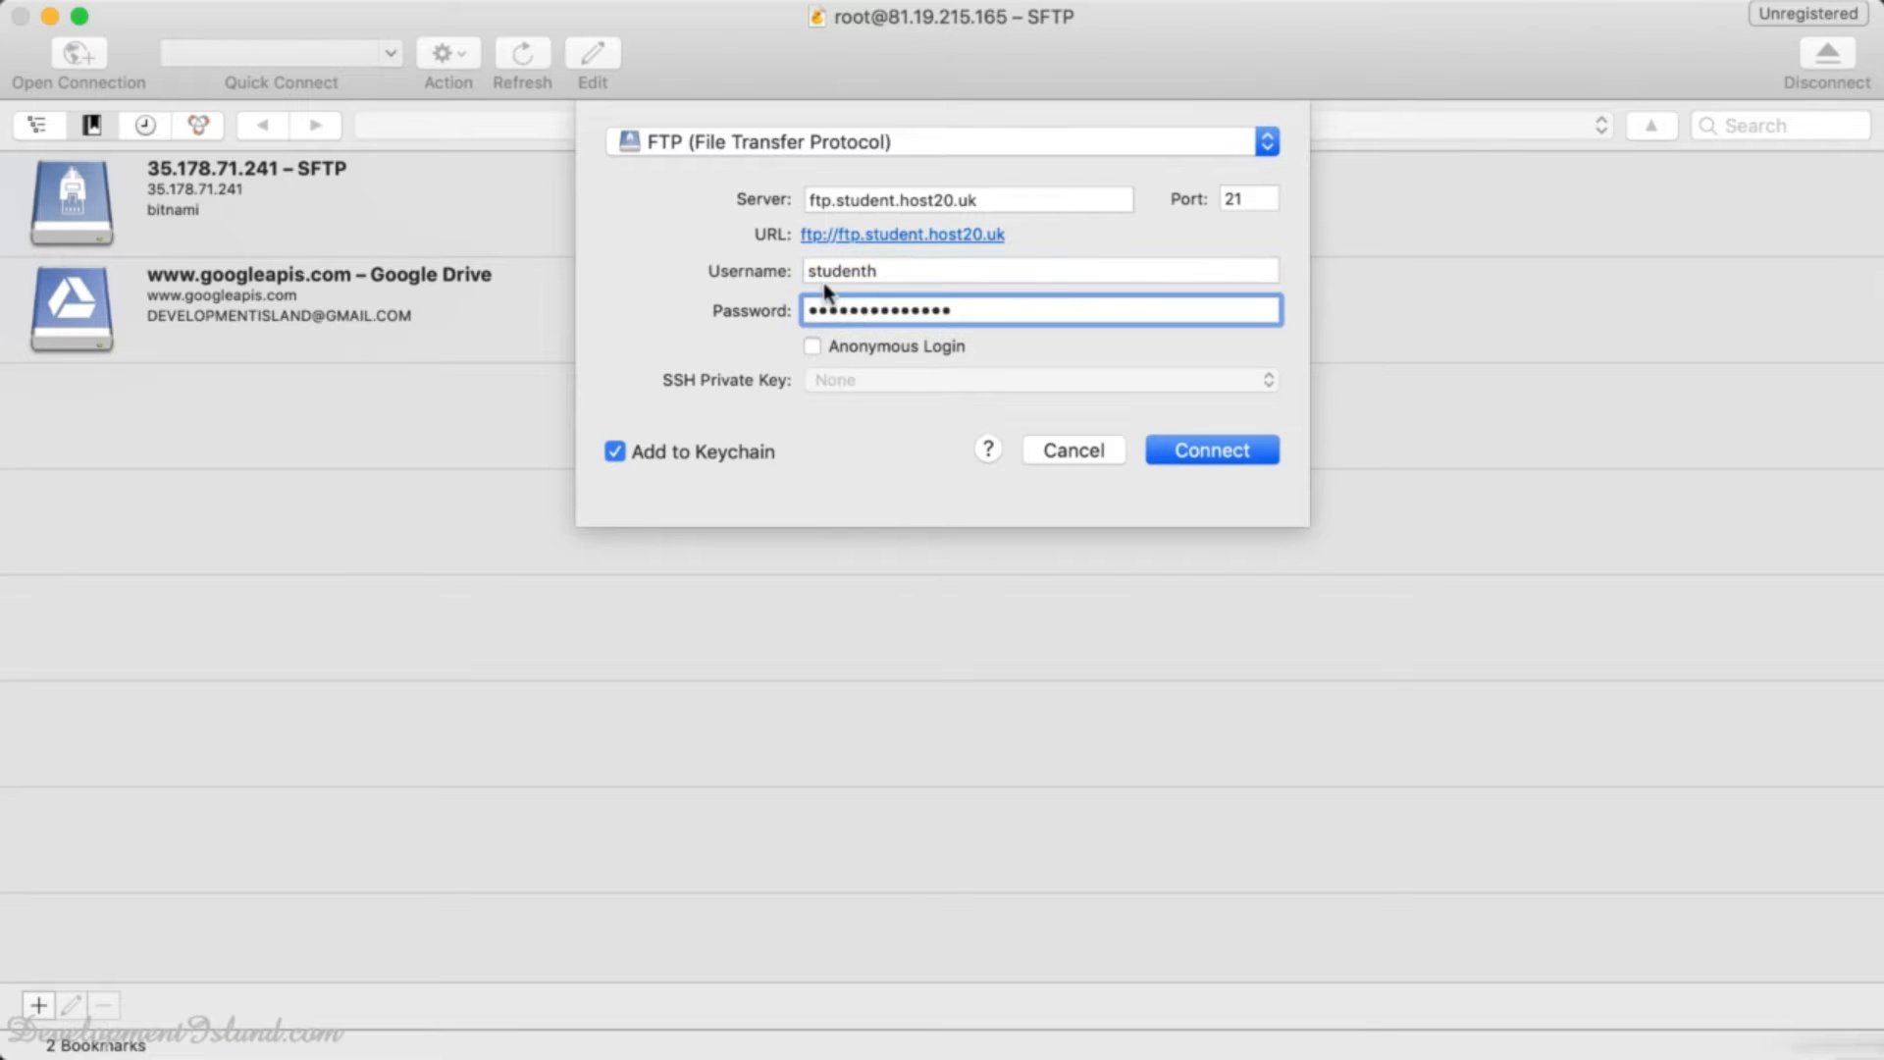
pyautogui.click(1215, 450)
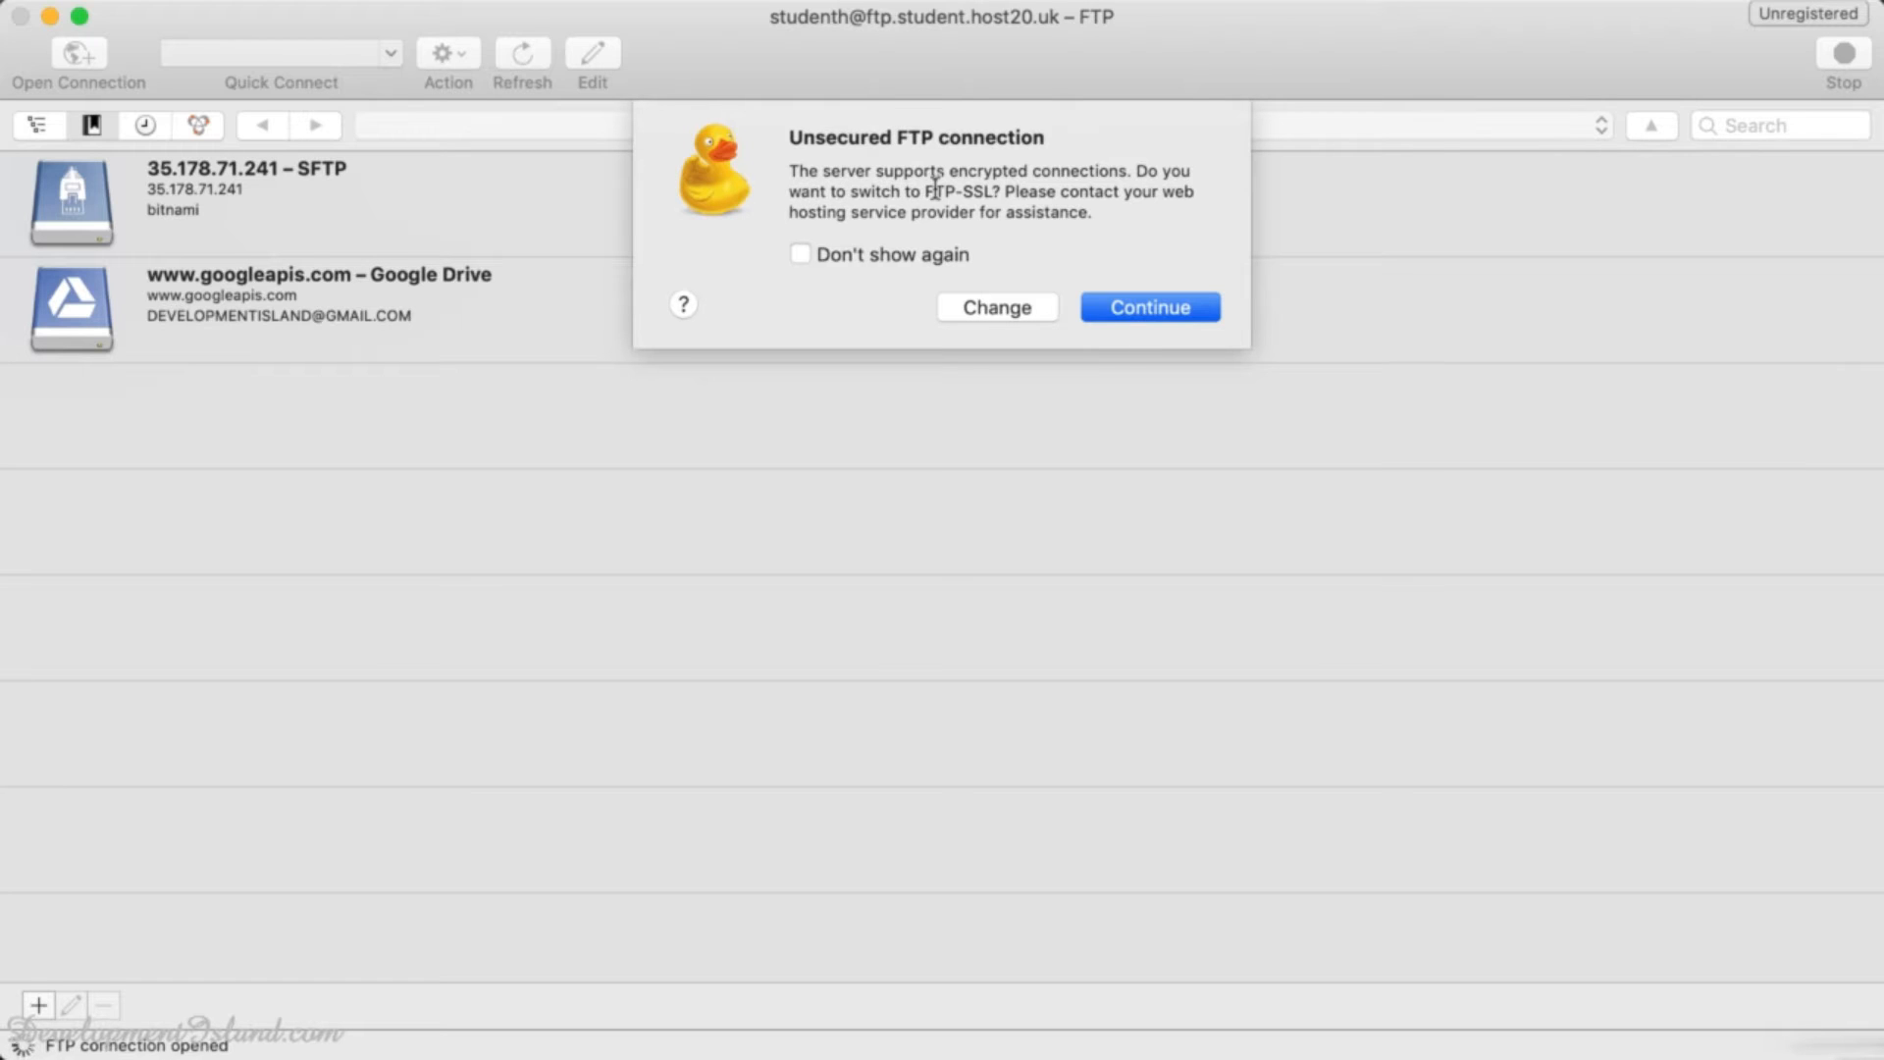
# - Switch the connection to FTP-SSL, suppress the unsecured-connection warning, and always trust server.thecompletewebhosting.com's certificate for ftp.student.host20.uk, authorizing with the computer account password
pyautogui.moveTo(926, 186); pyautogui.dragTo(992, 191)
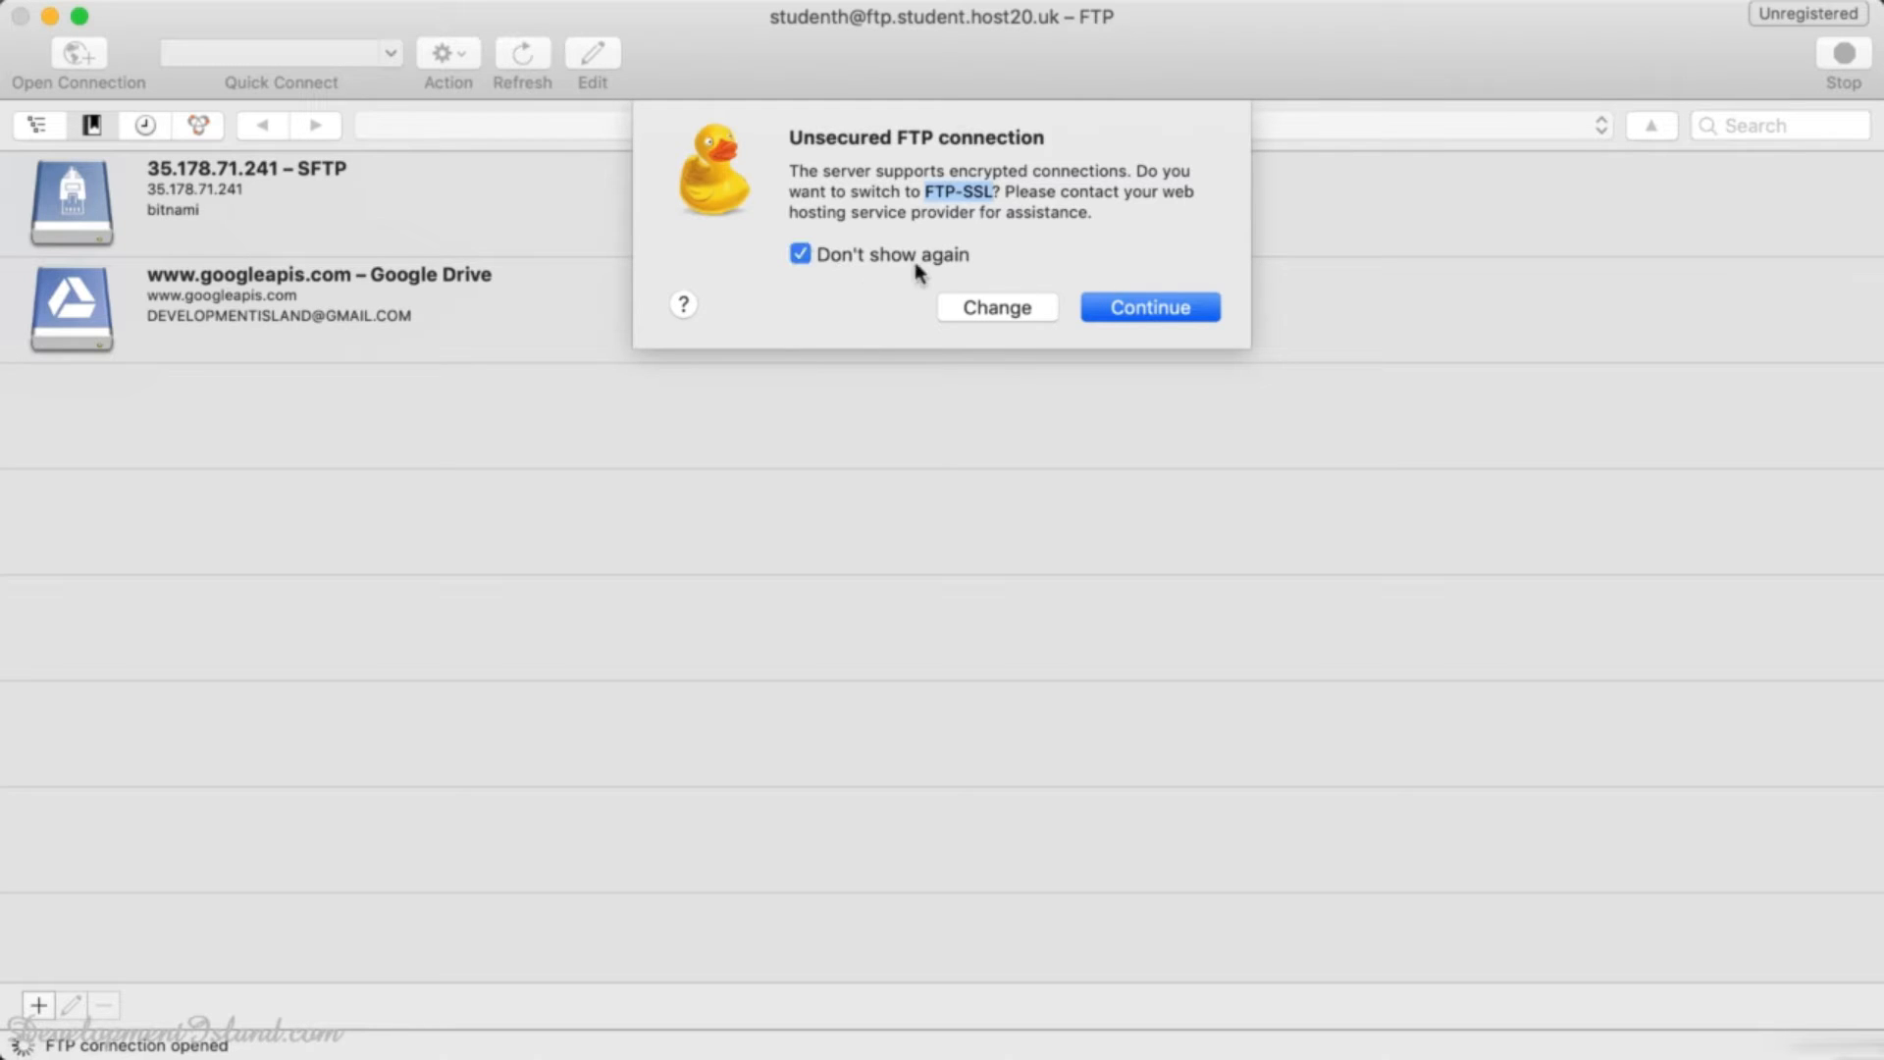
pyautogui.click(978, 310)
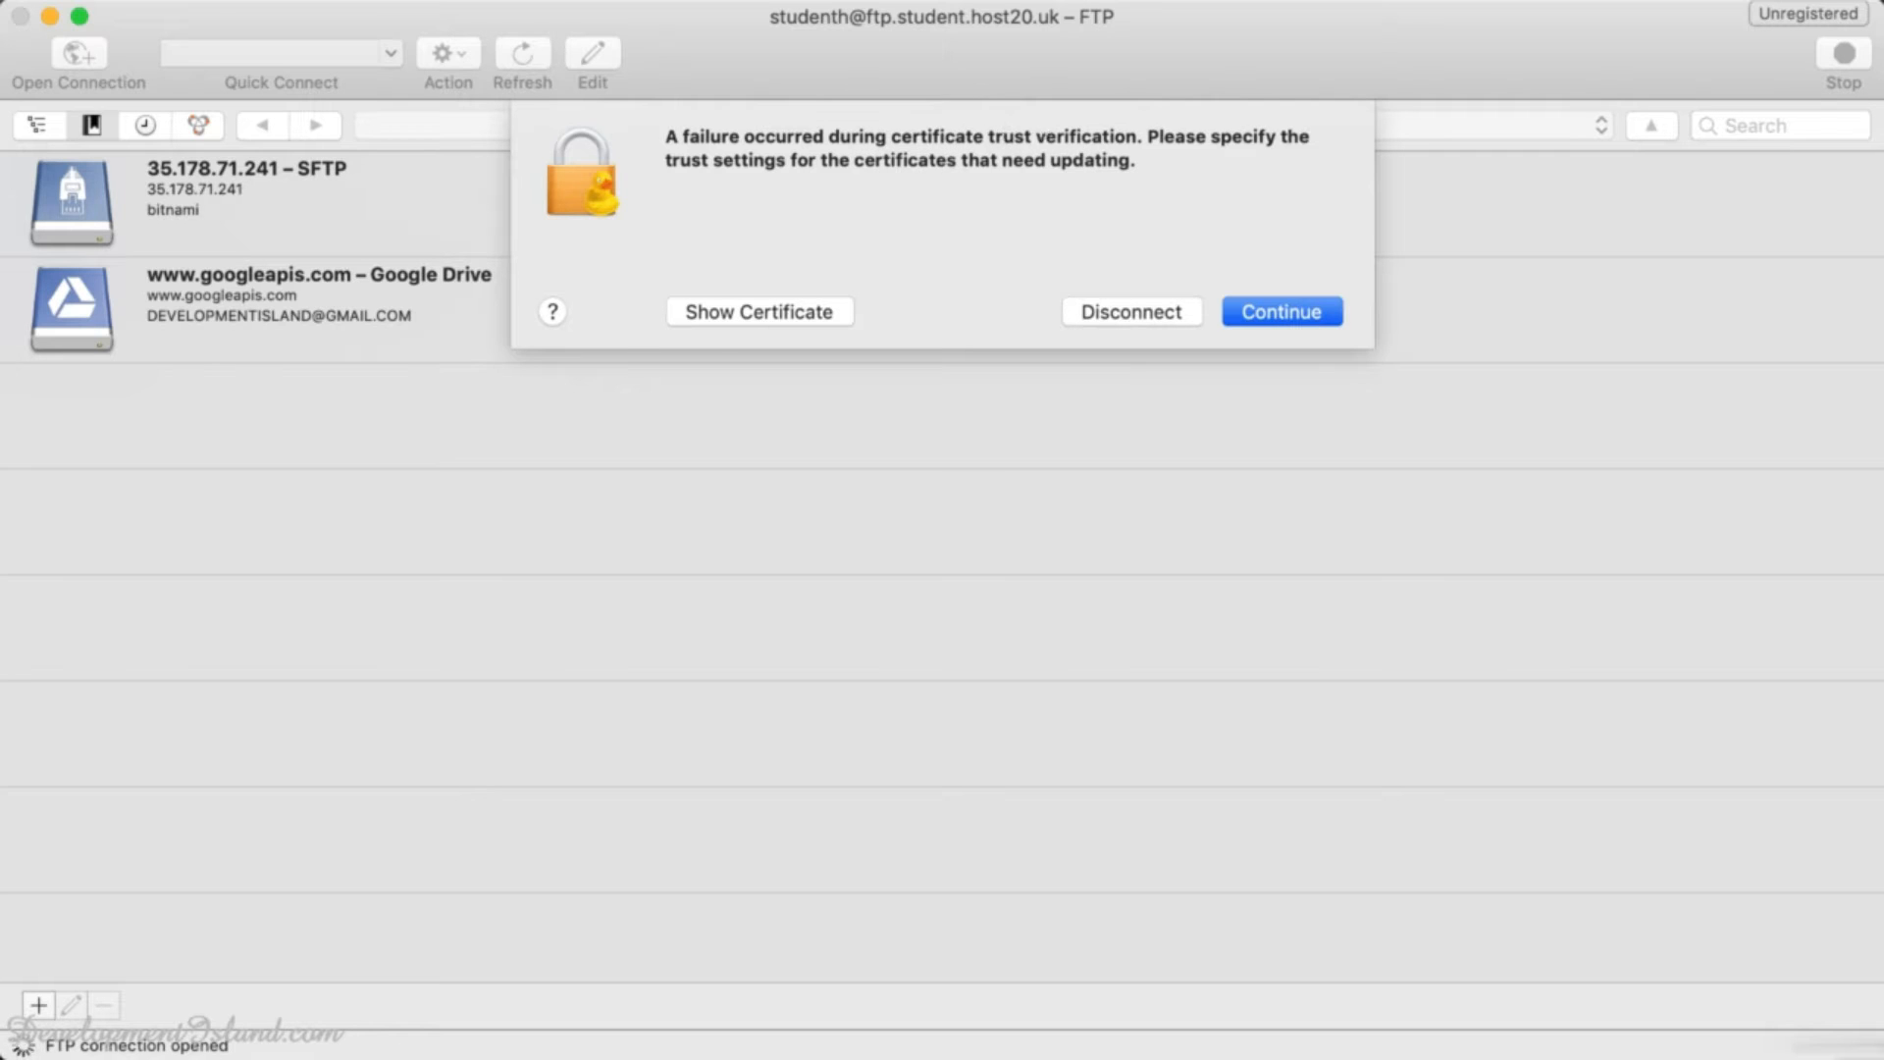
pyautogui.click(711, 311)
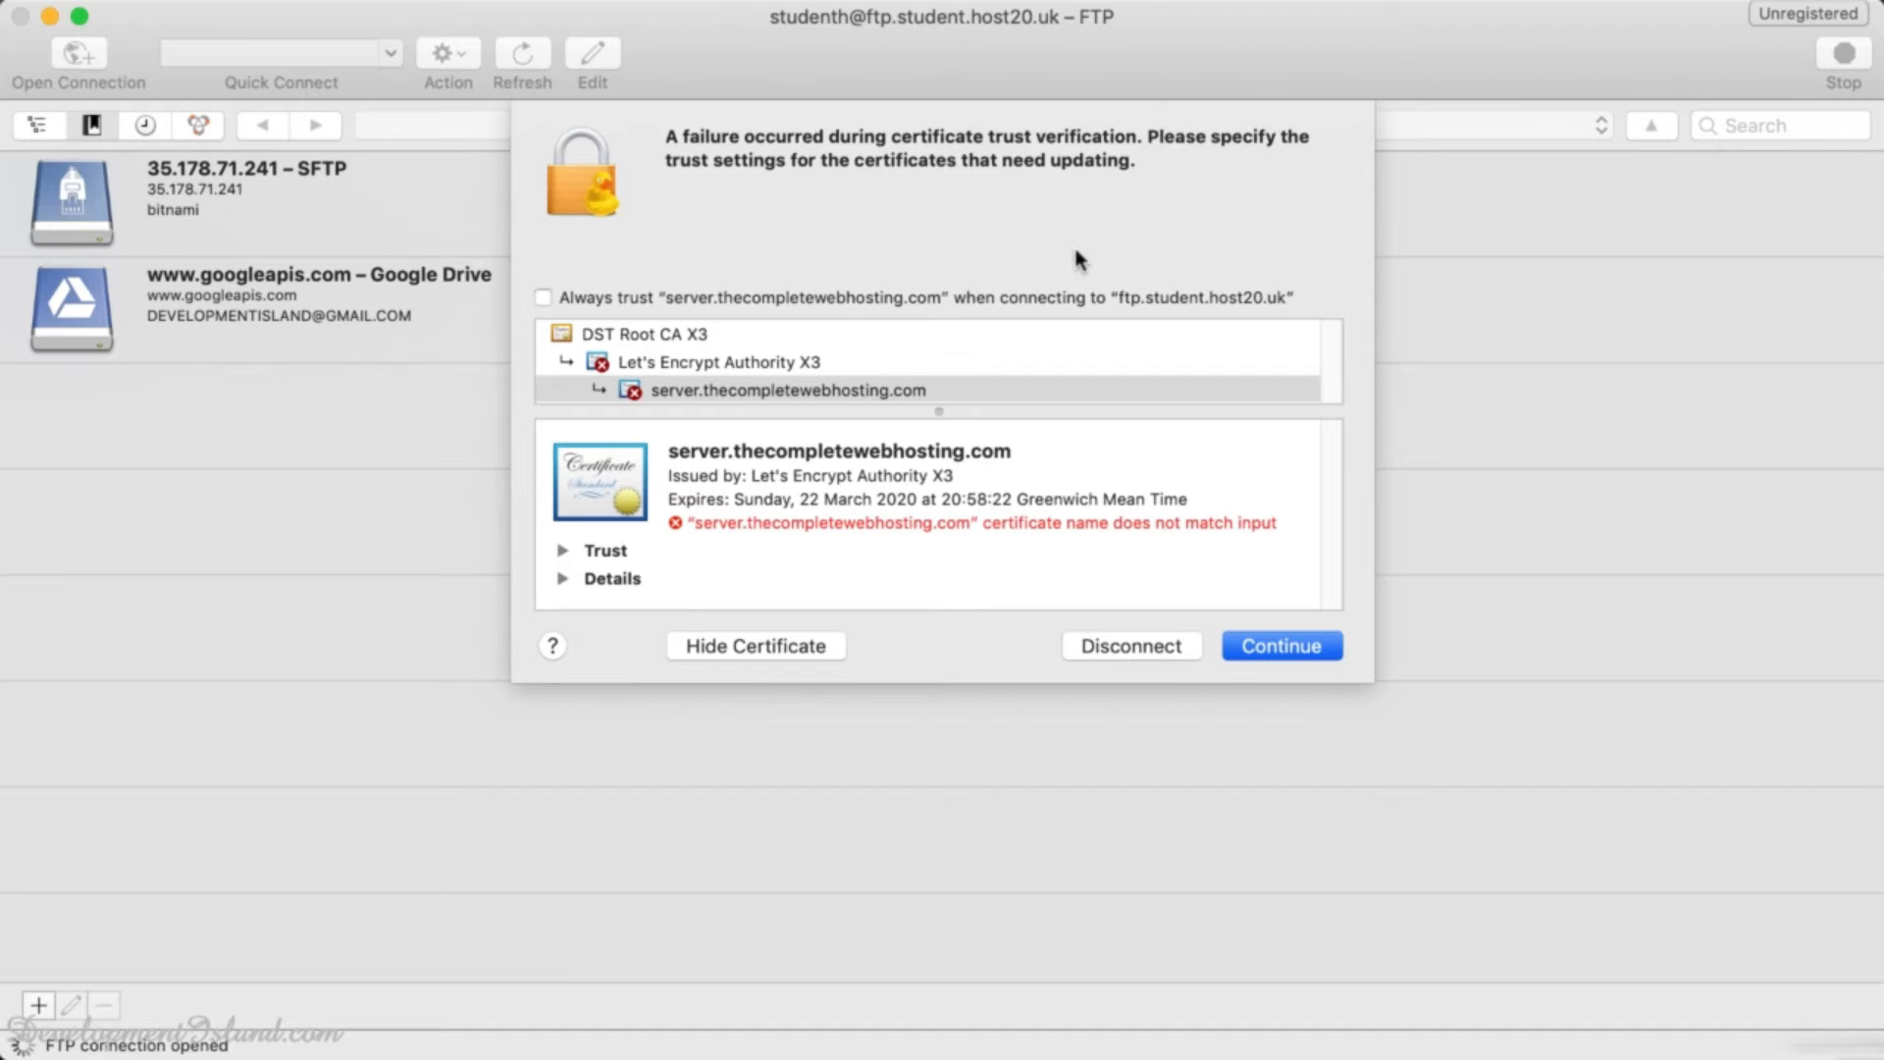
pyautogui.click(544, 298)
pyautogui.click(1274, 646)
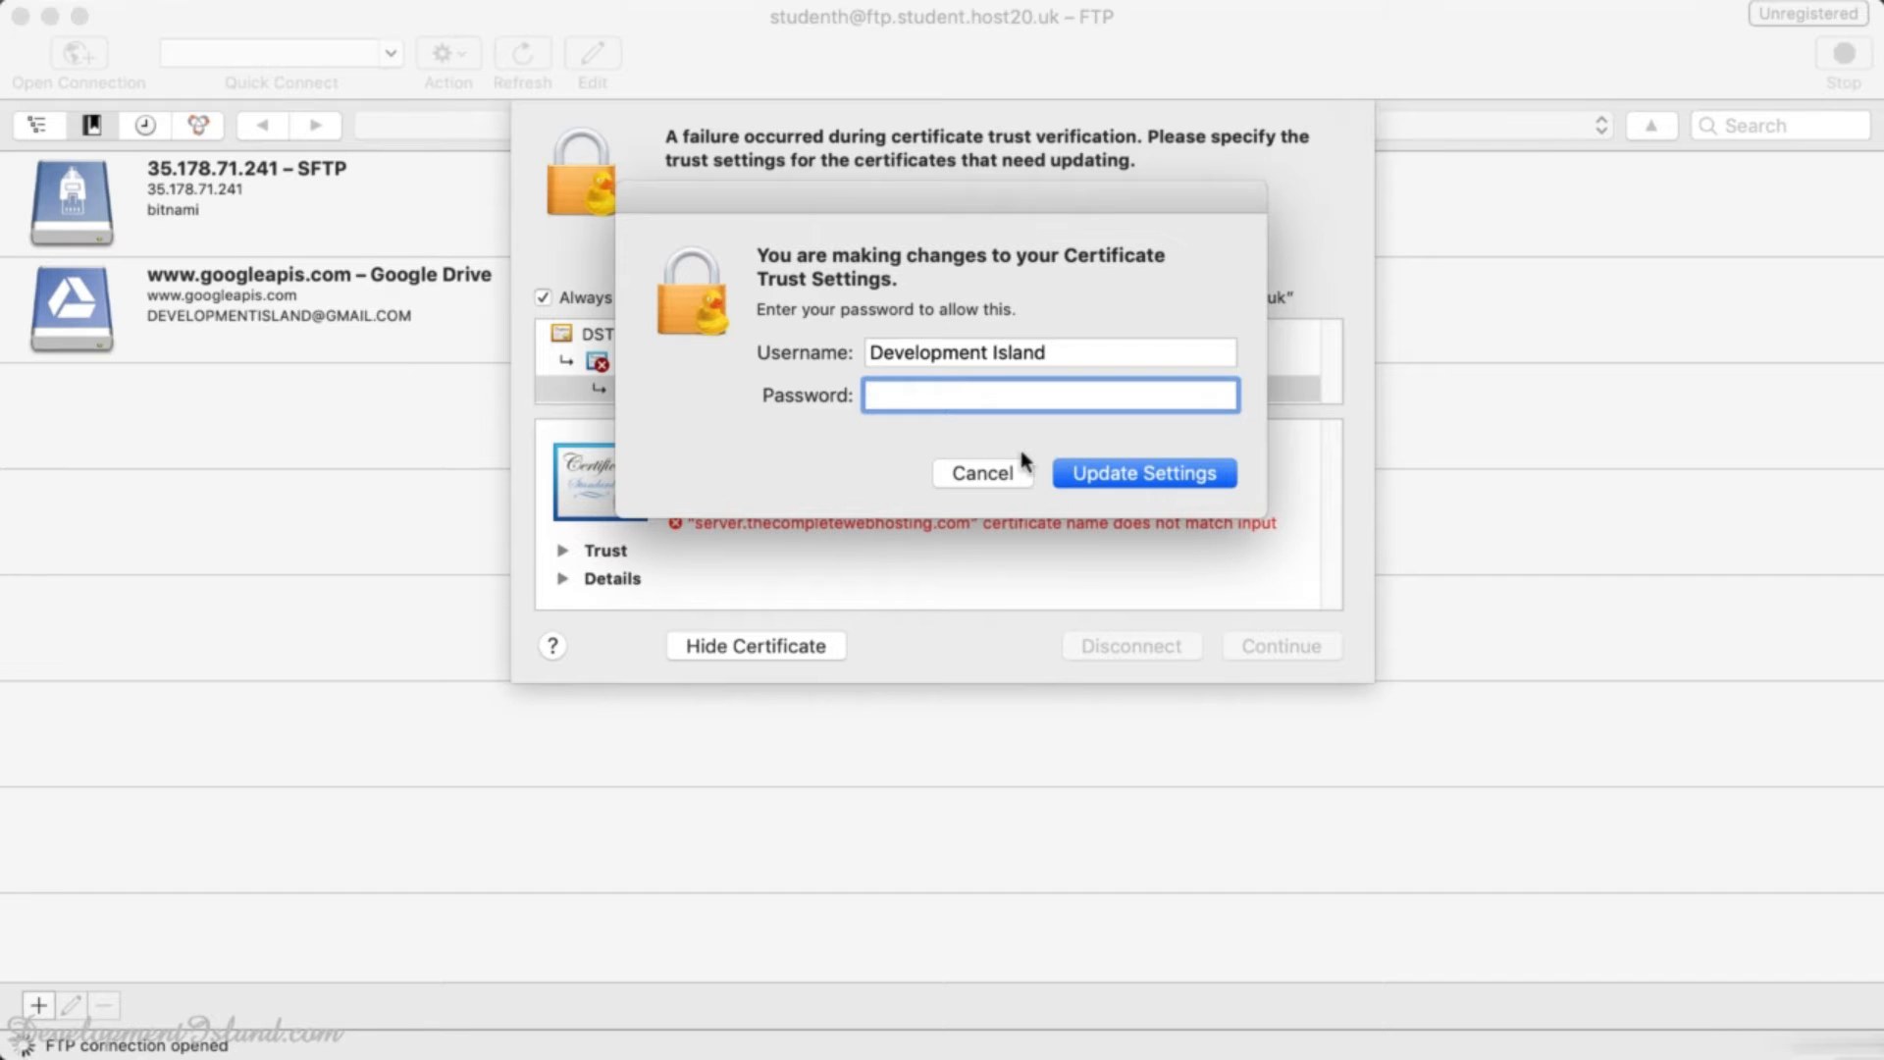
pyautogui.press('super+v')
pyautogui.click(1146, 473)
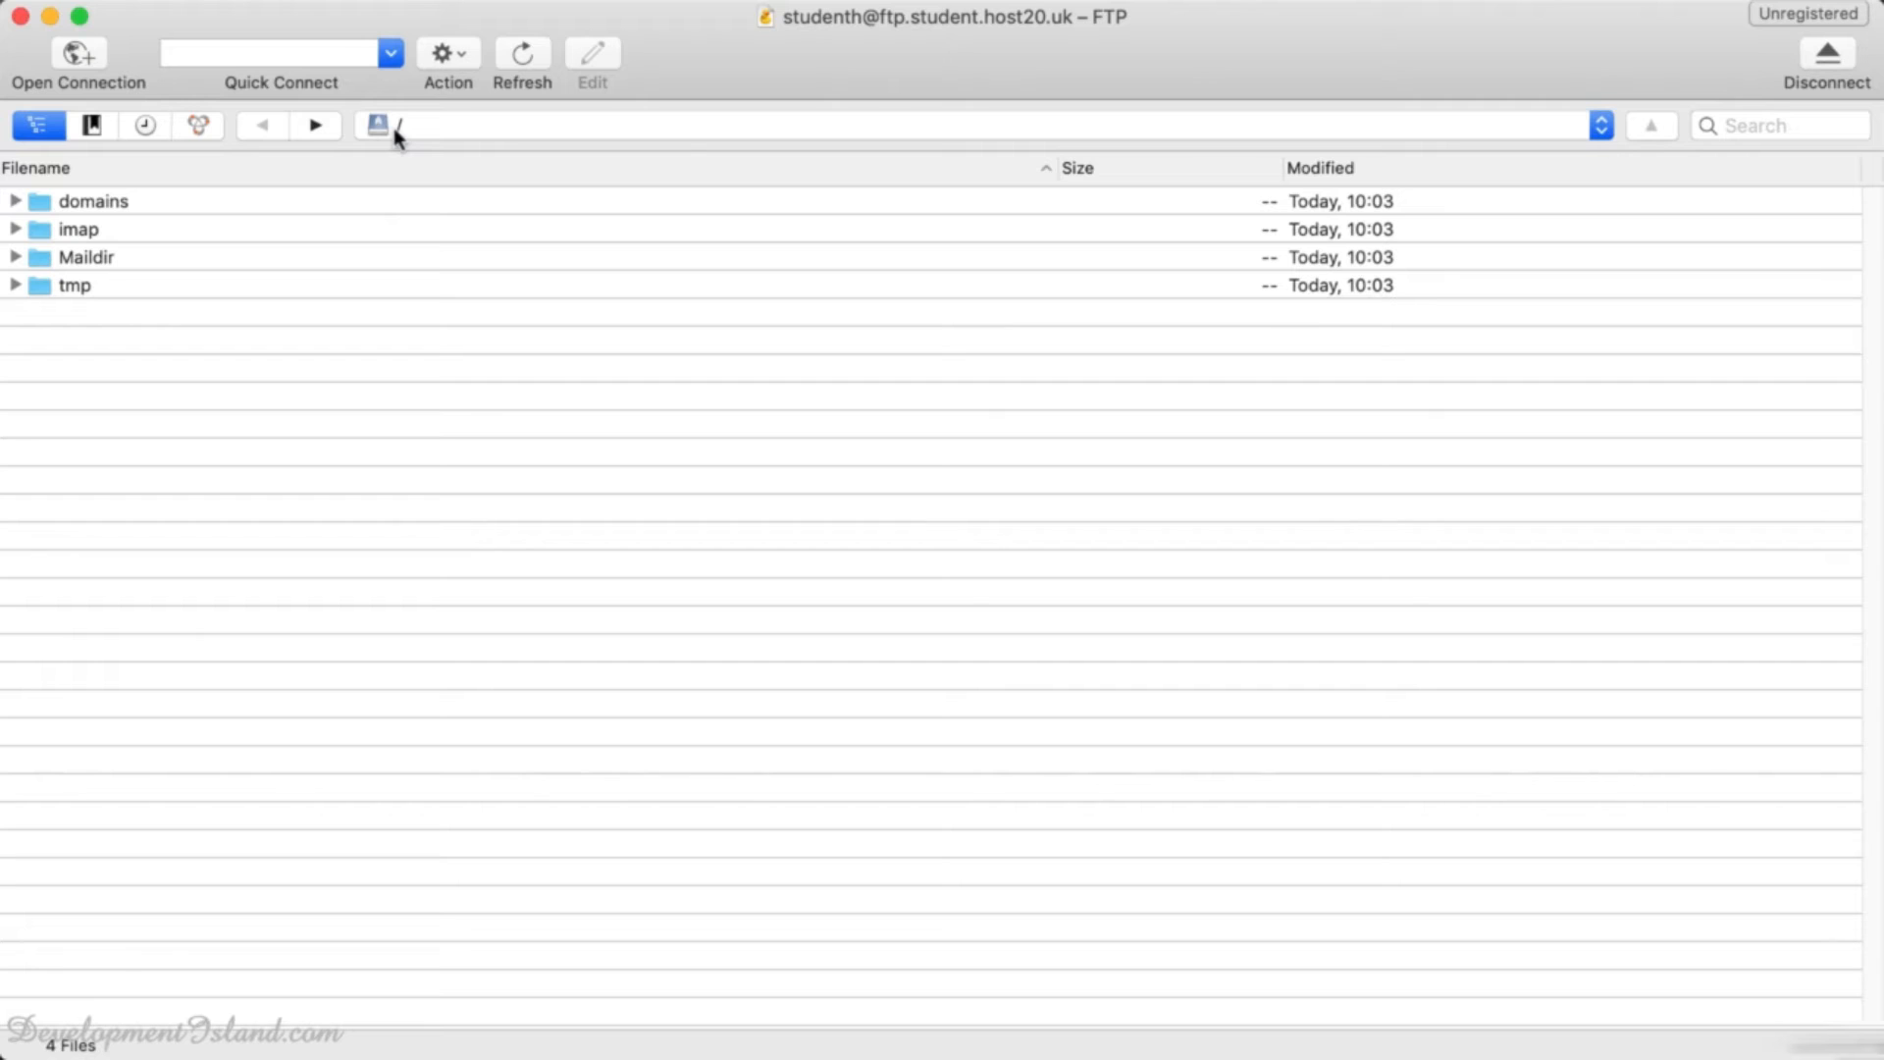
# - Open the server folder /domains/student.host20.uk/public_html
pyautogui.doubleClick(41, 203)
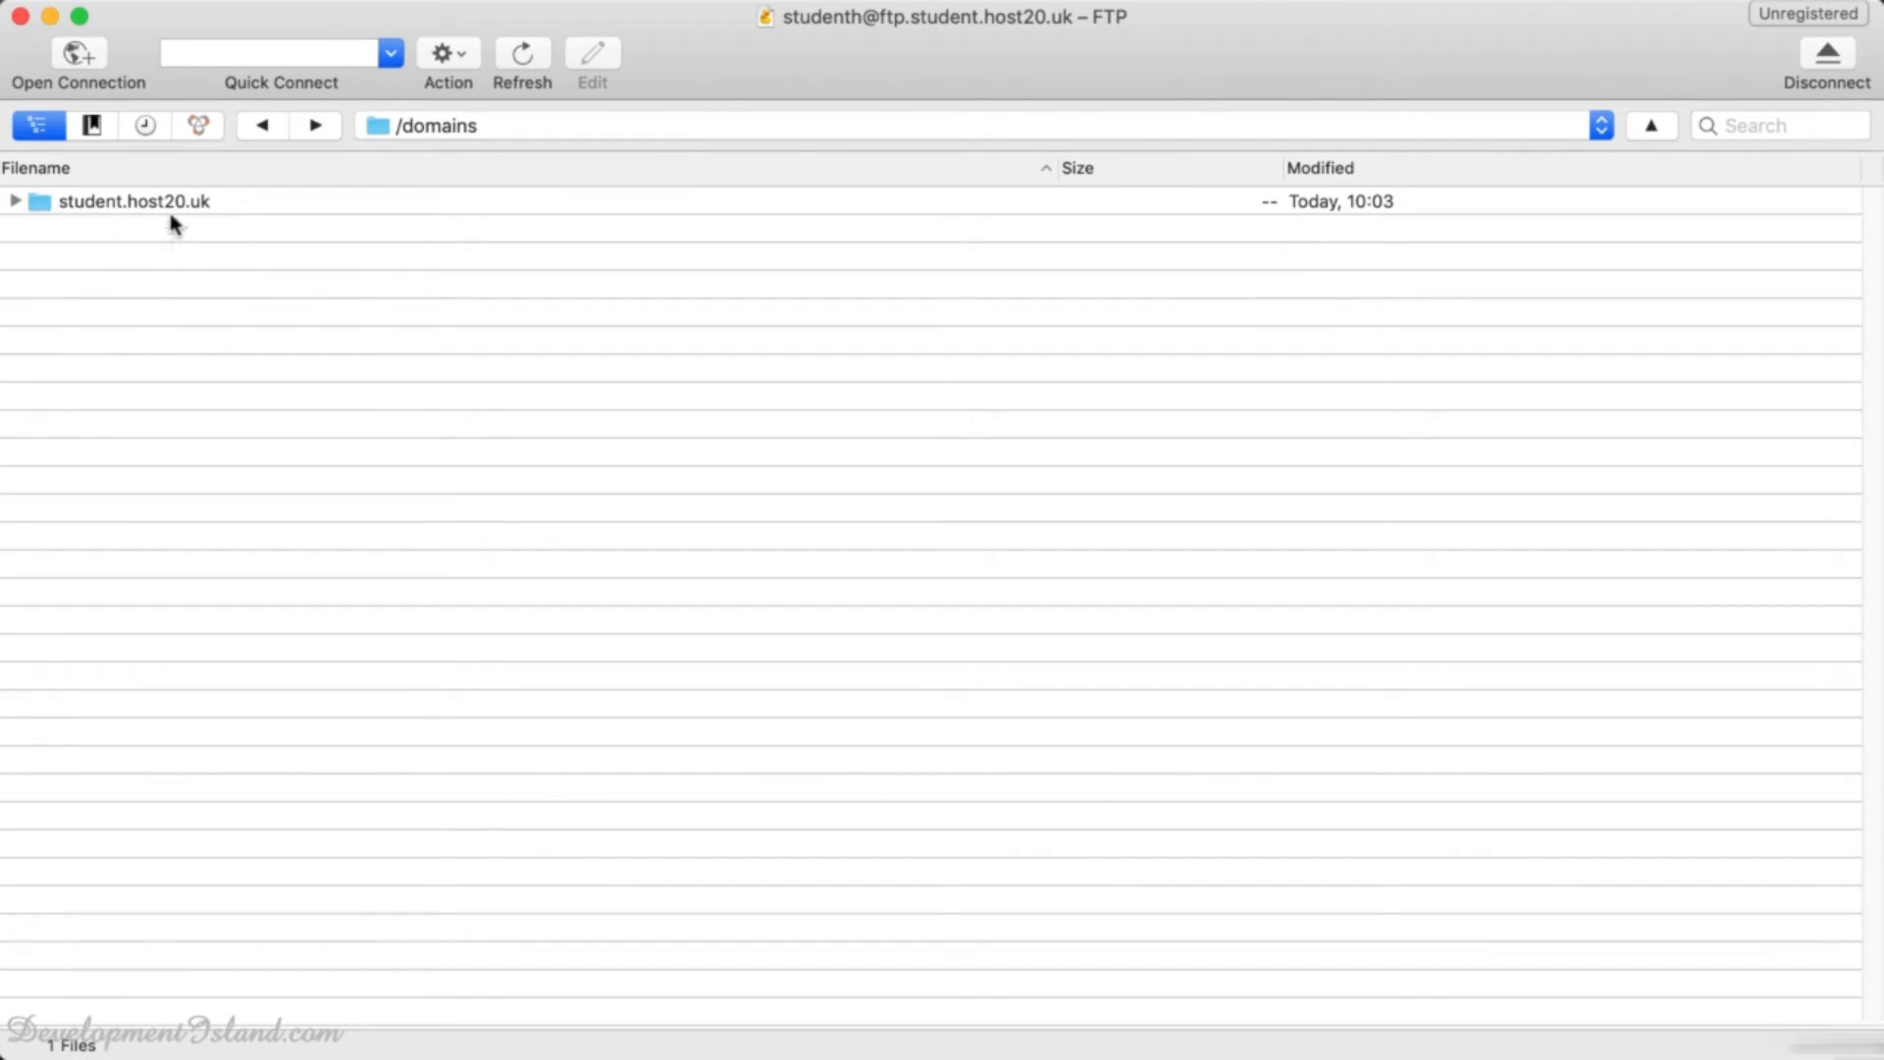
pyautogui.doubleClick(39, 202)
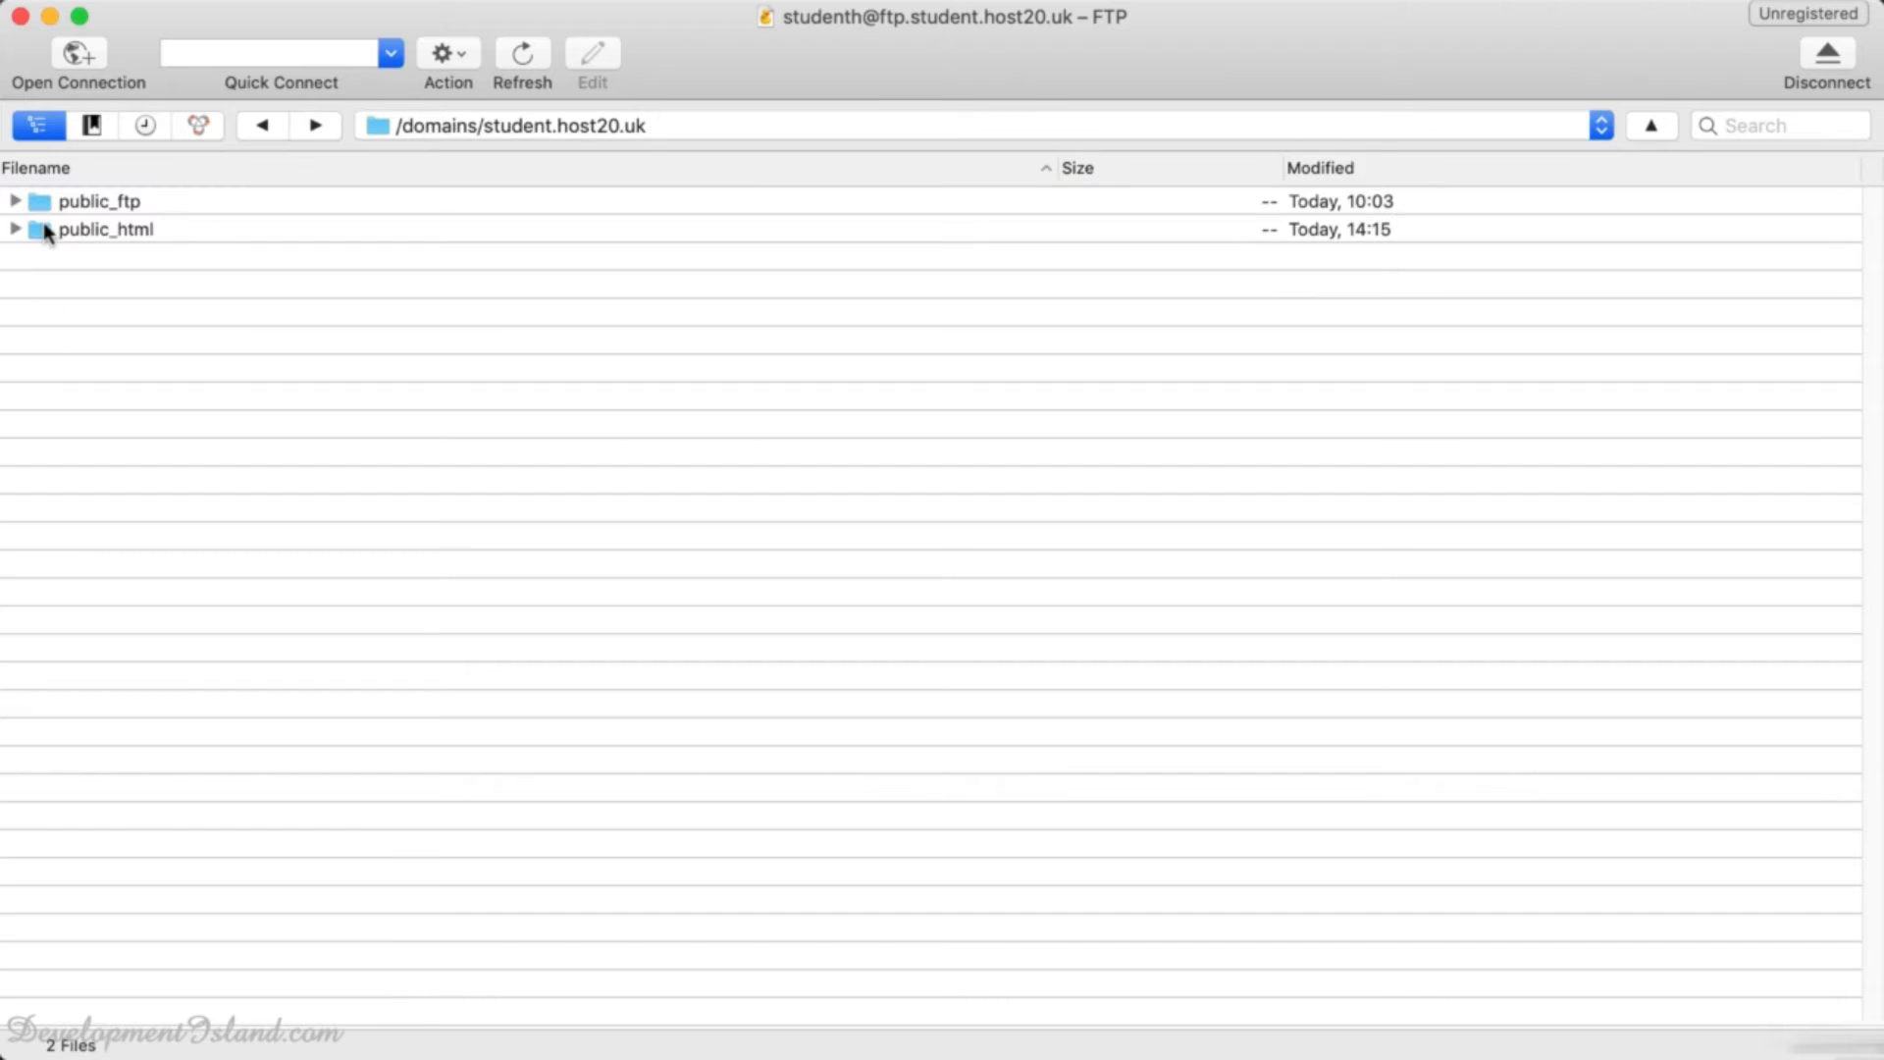
pyautogui.doubleClick(43, 232)
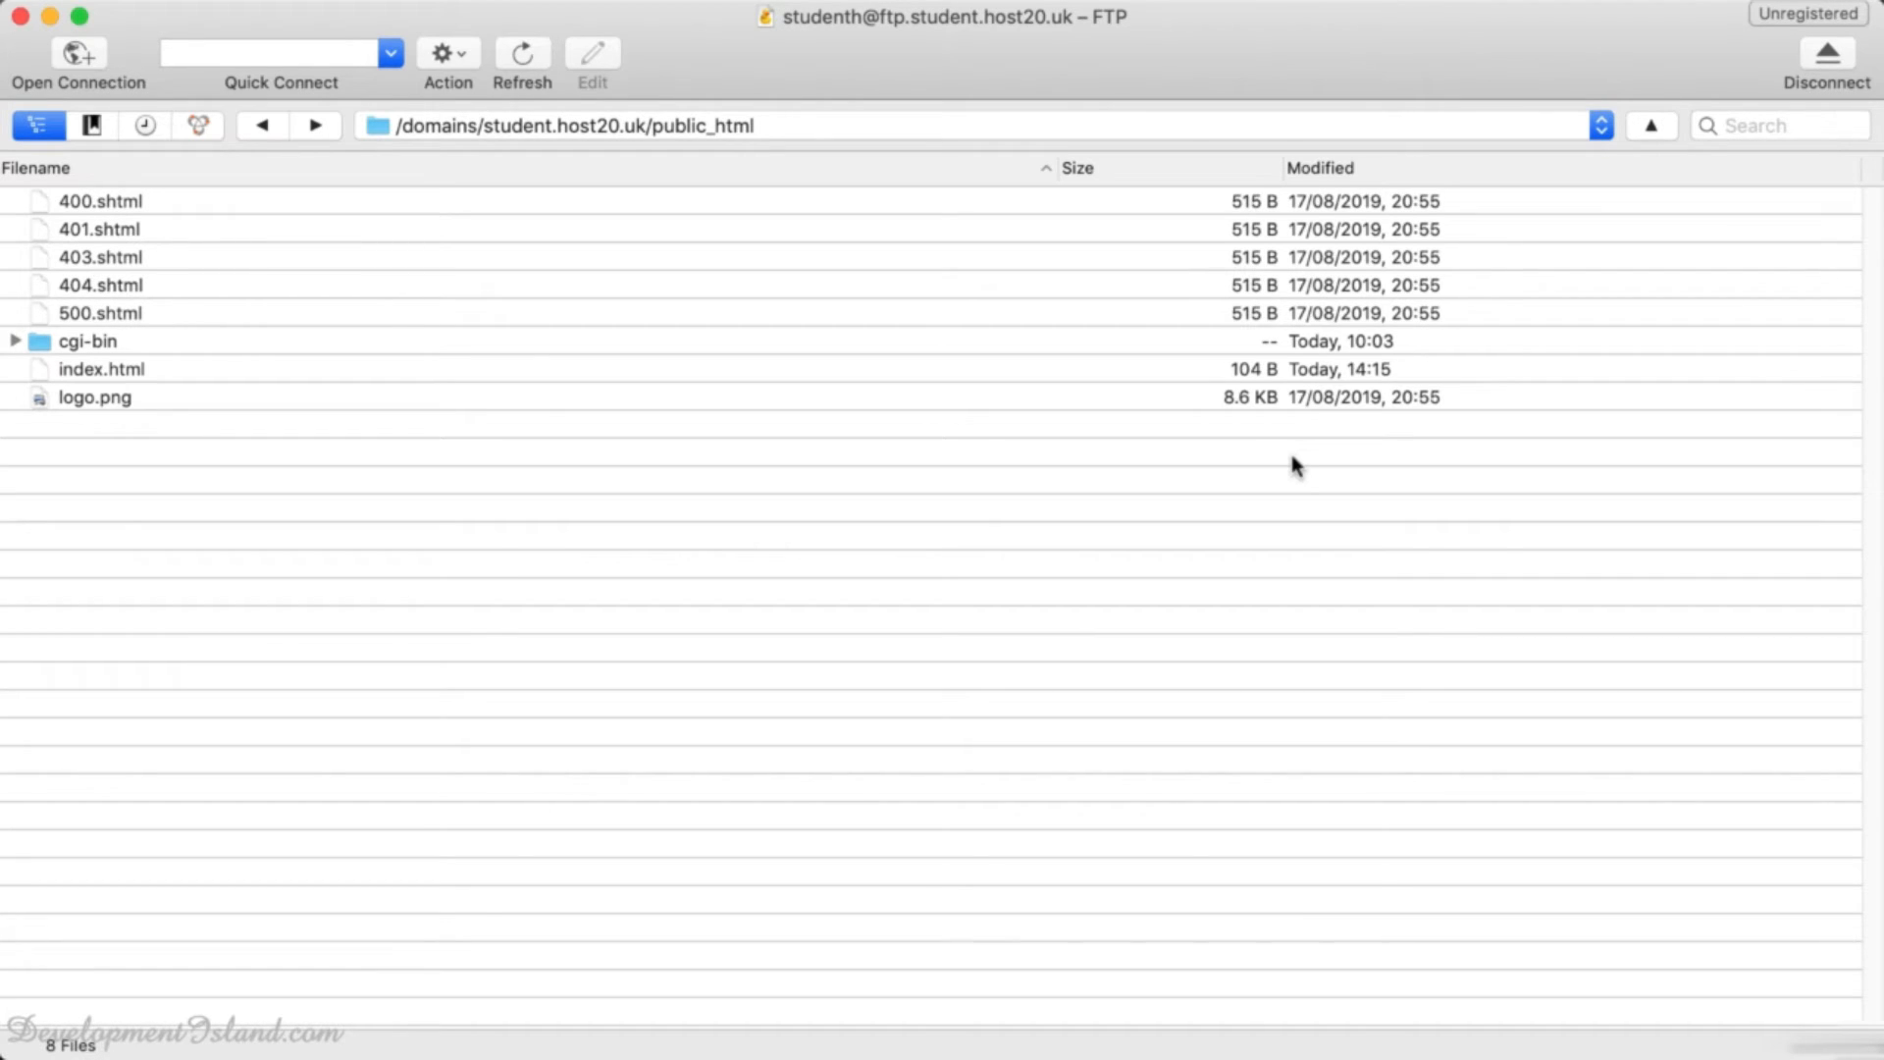
# - Delete index.html from the public_html folder
pyautogui.click(103, 369)
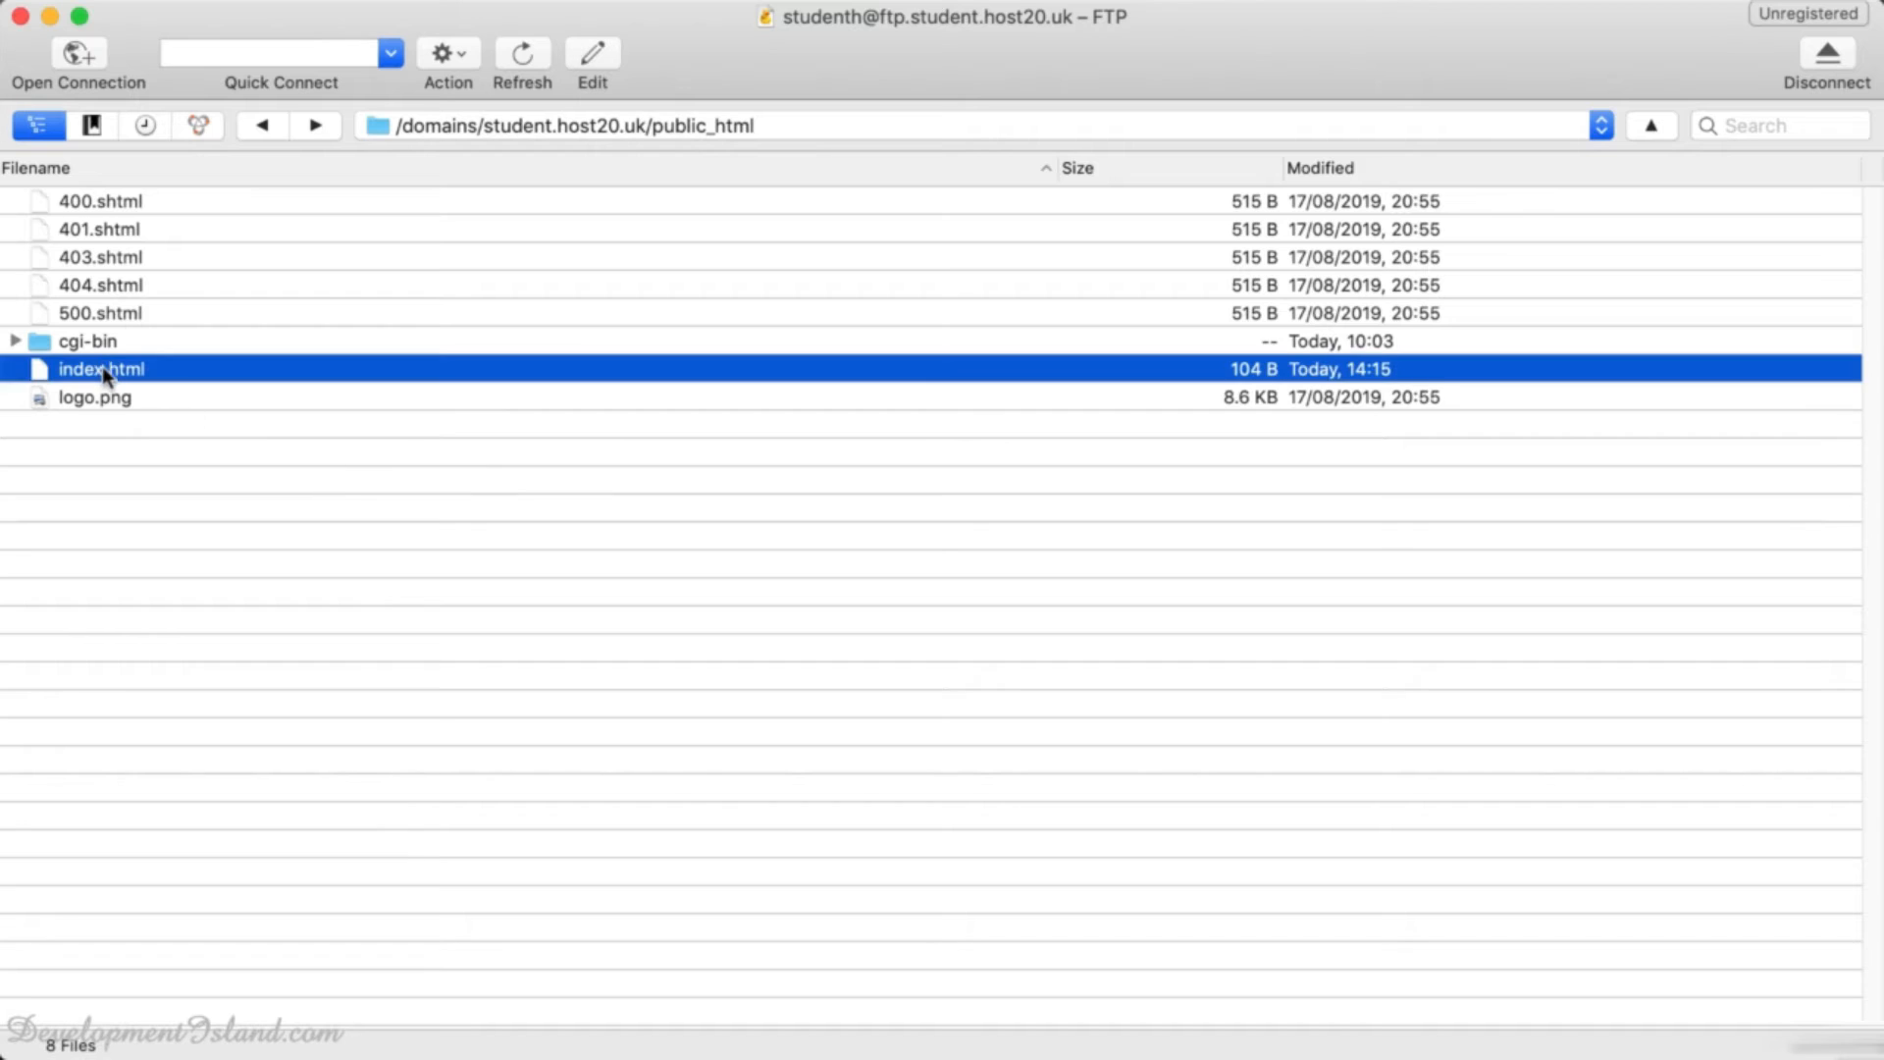
pyautogui.rightClick(102, 371)
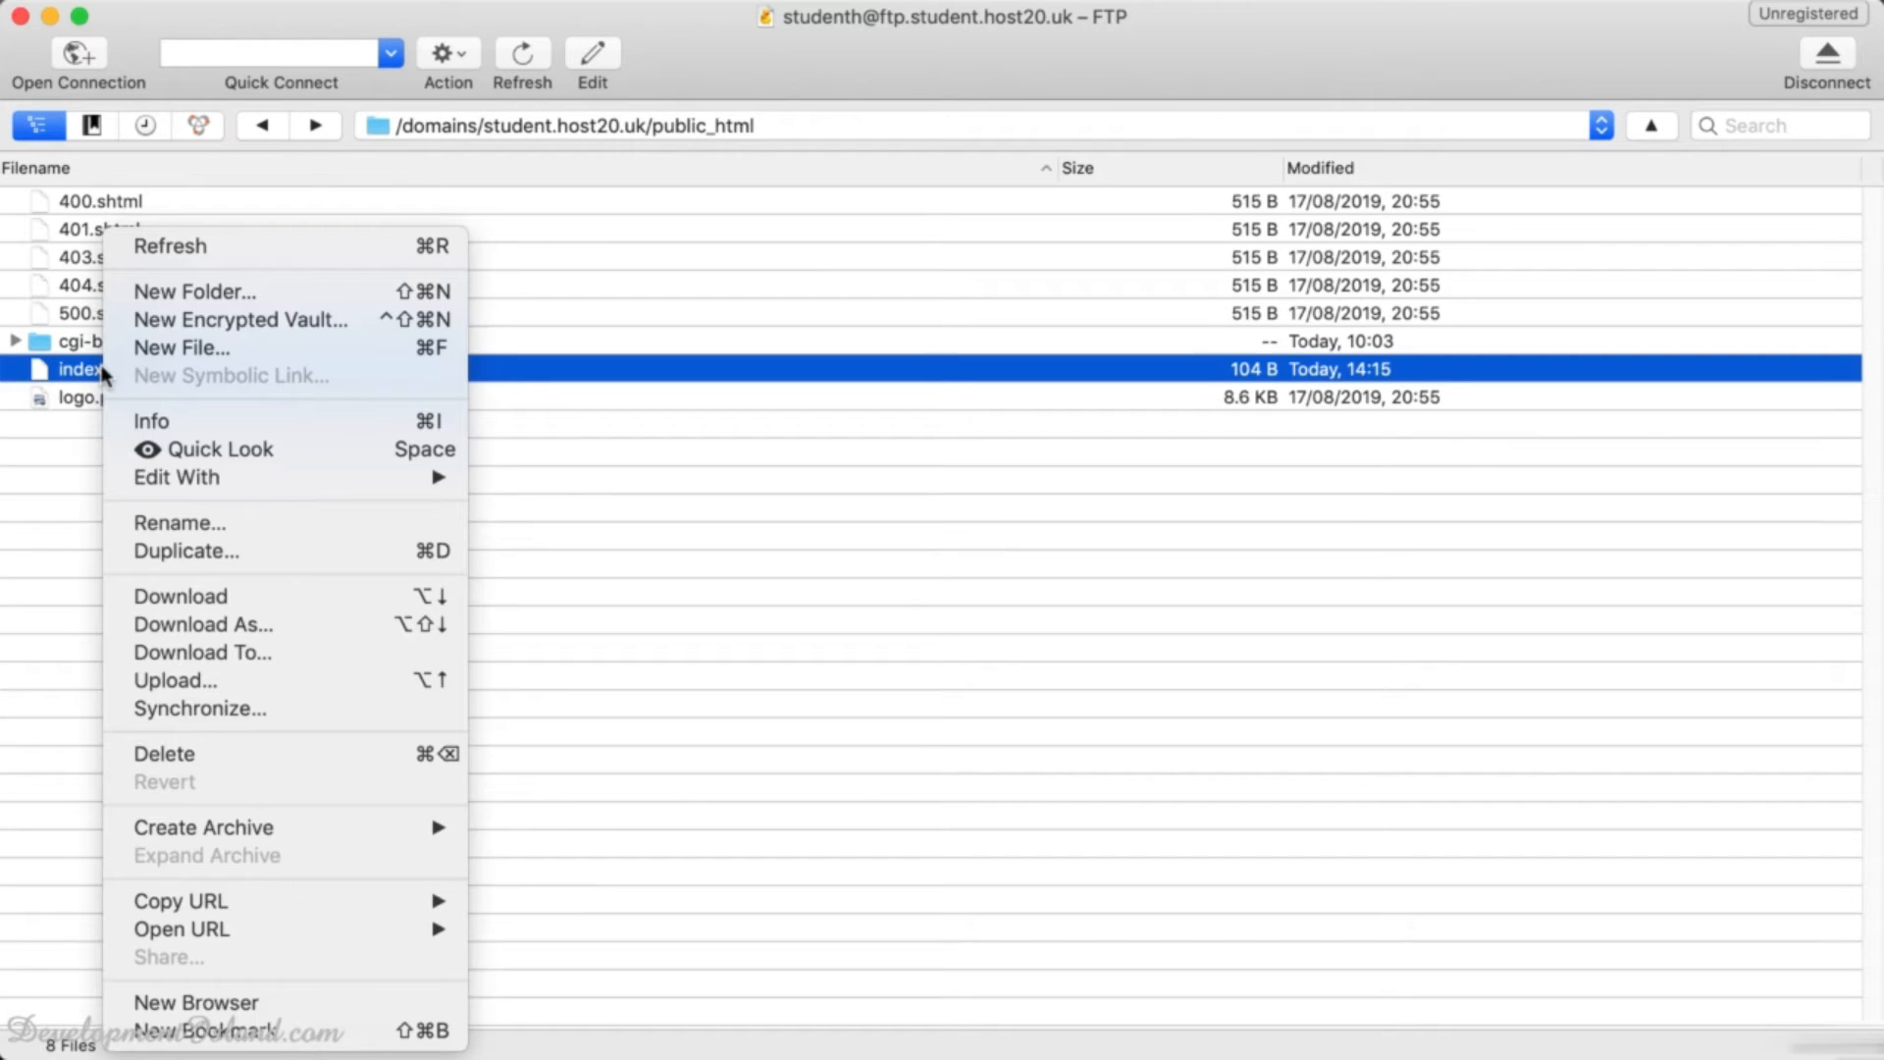
pyautogui.click(193, 758)
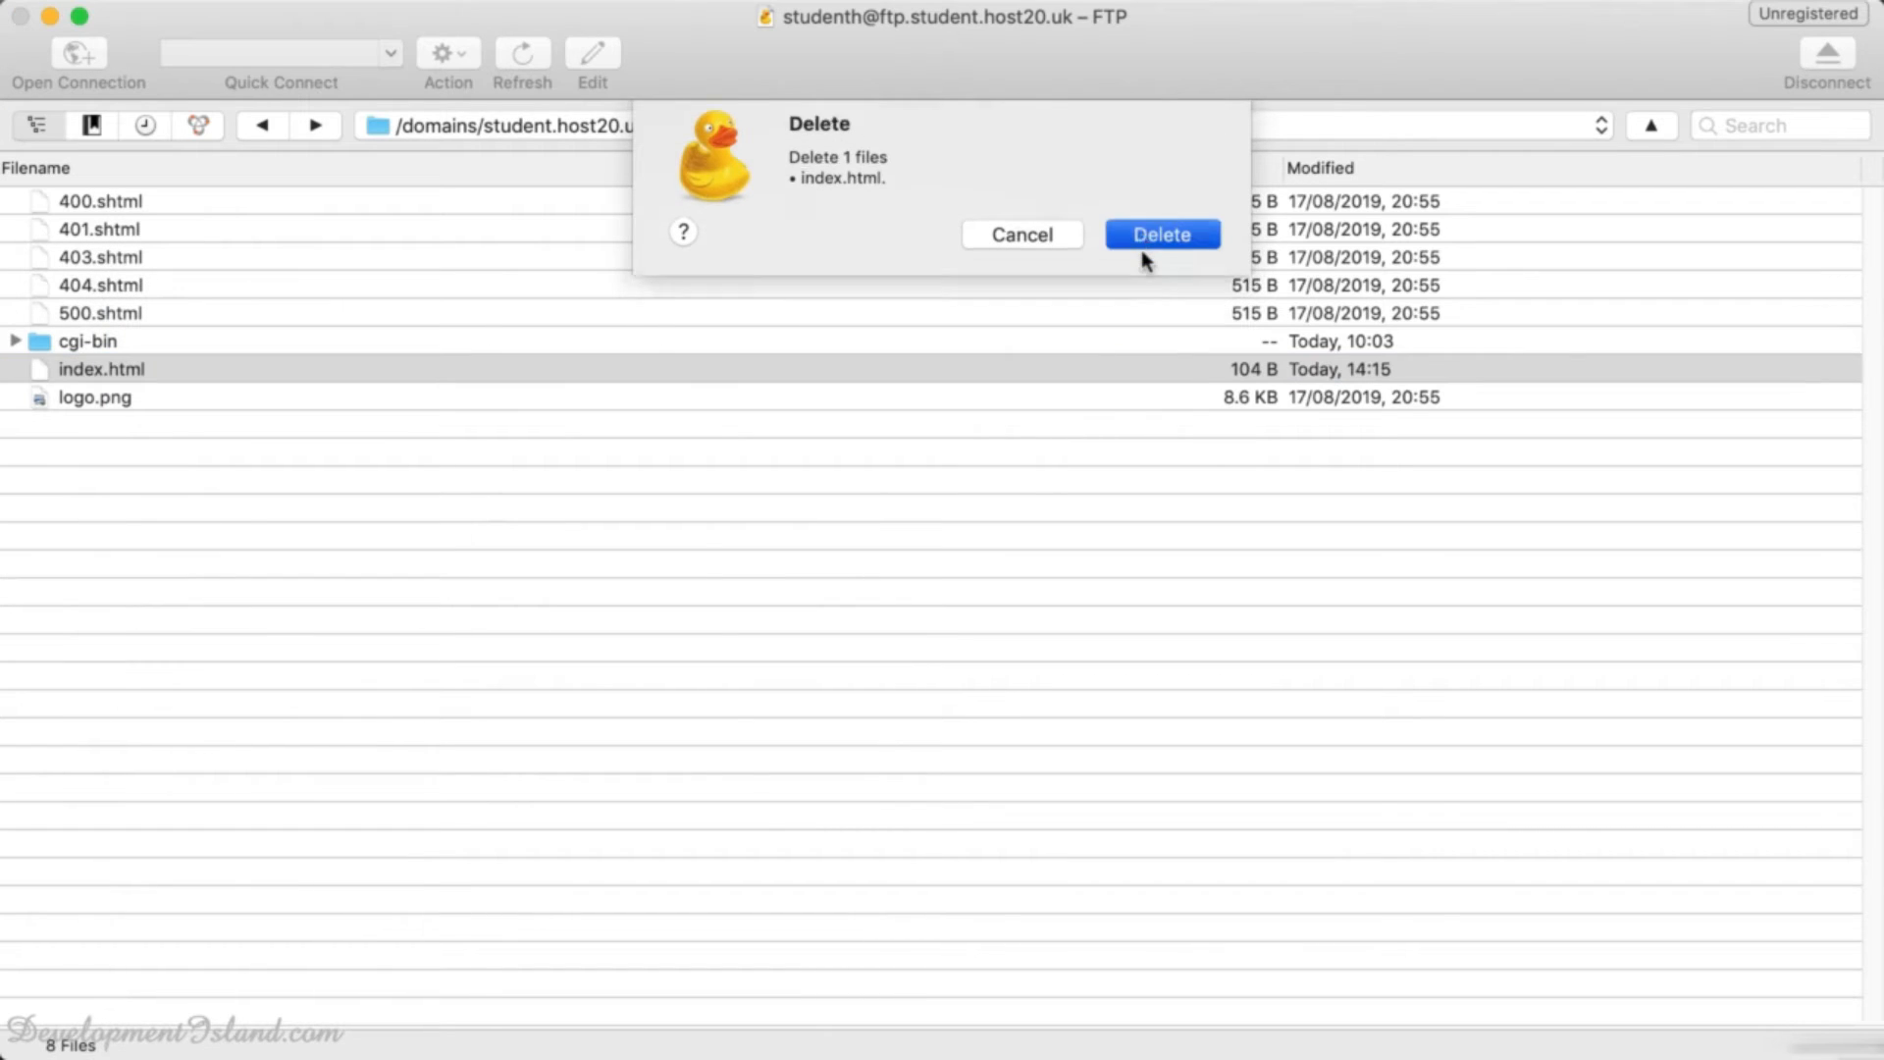
pyautogui.click(1140, 250)
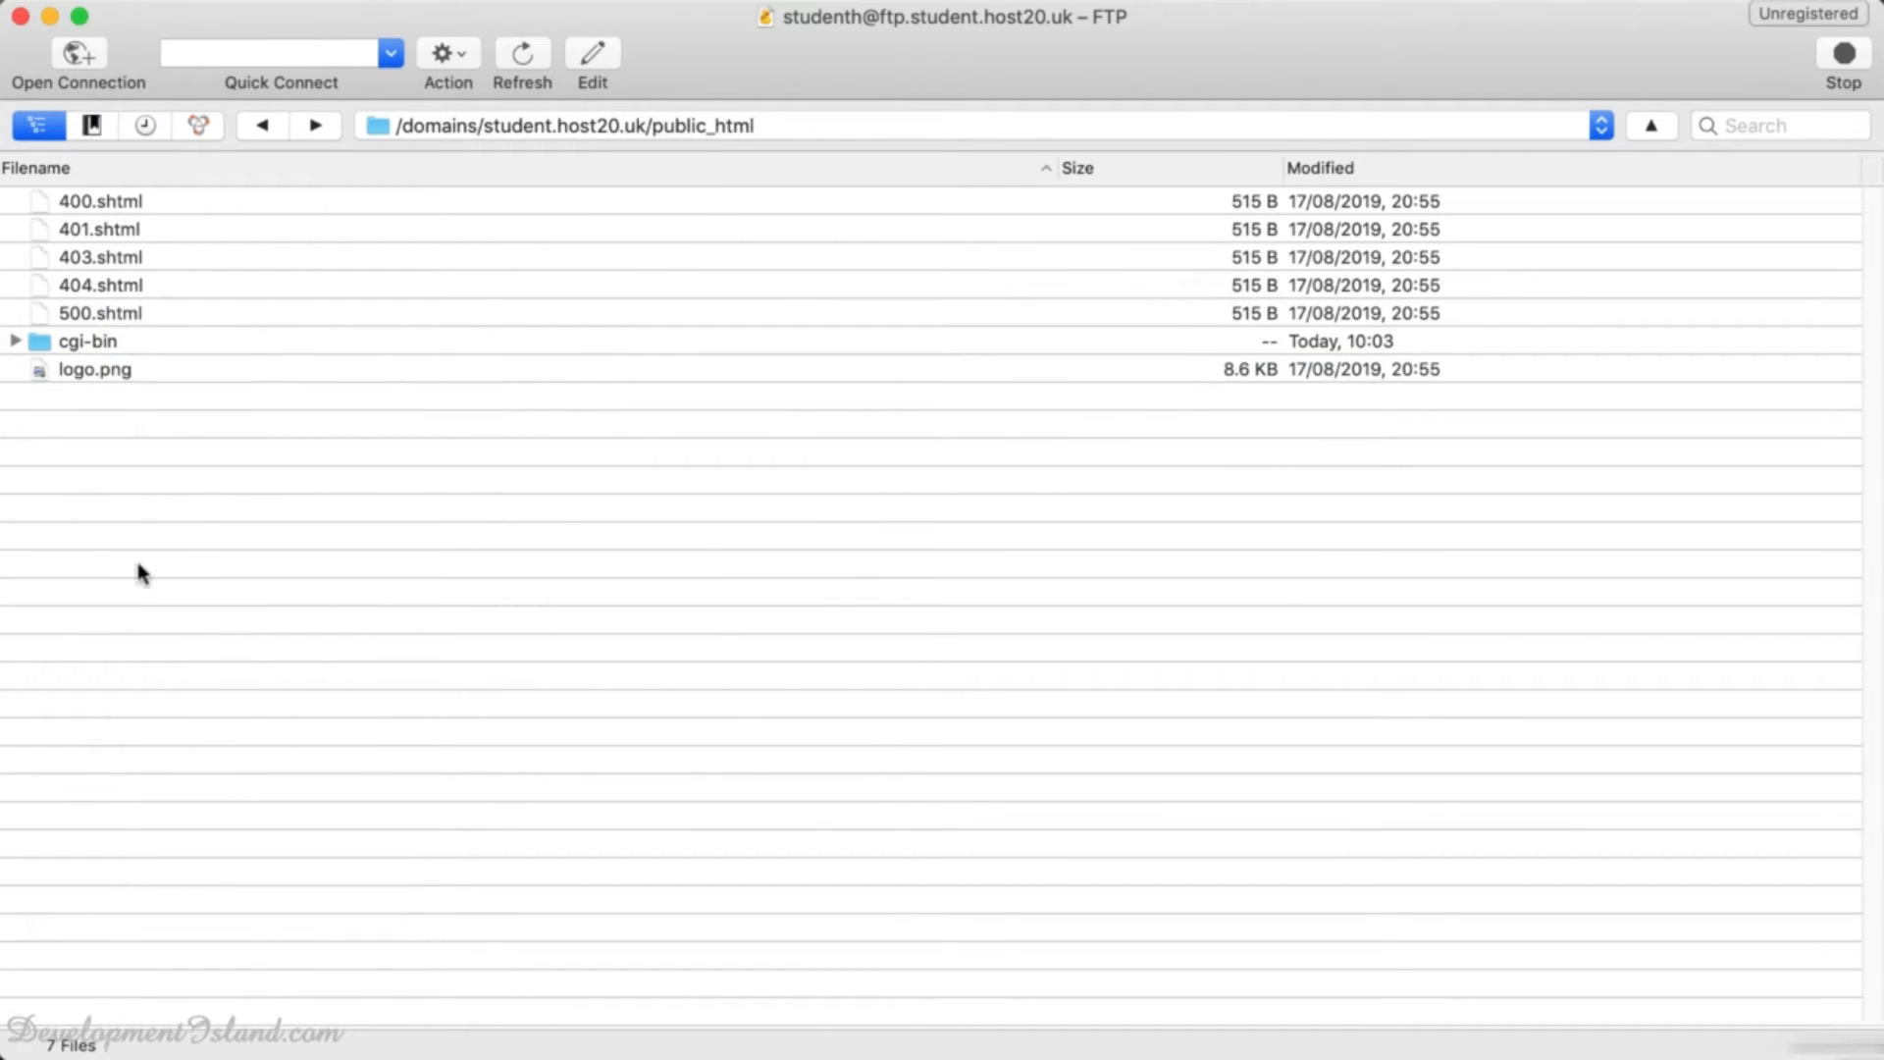
# - Upload helloworld.html from the Desktop folder THE COMPLETE WEB DEVELOPEMENT COURSE into public_html and close the transfers window
pyautogui.rightClick(126, 486)
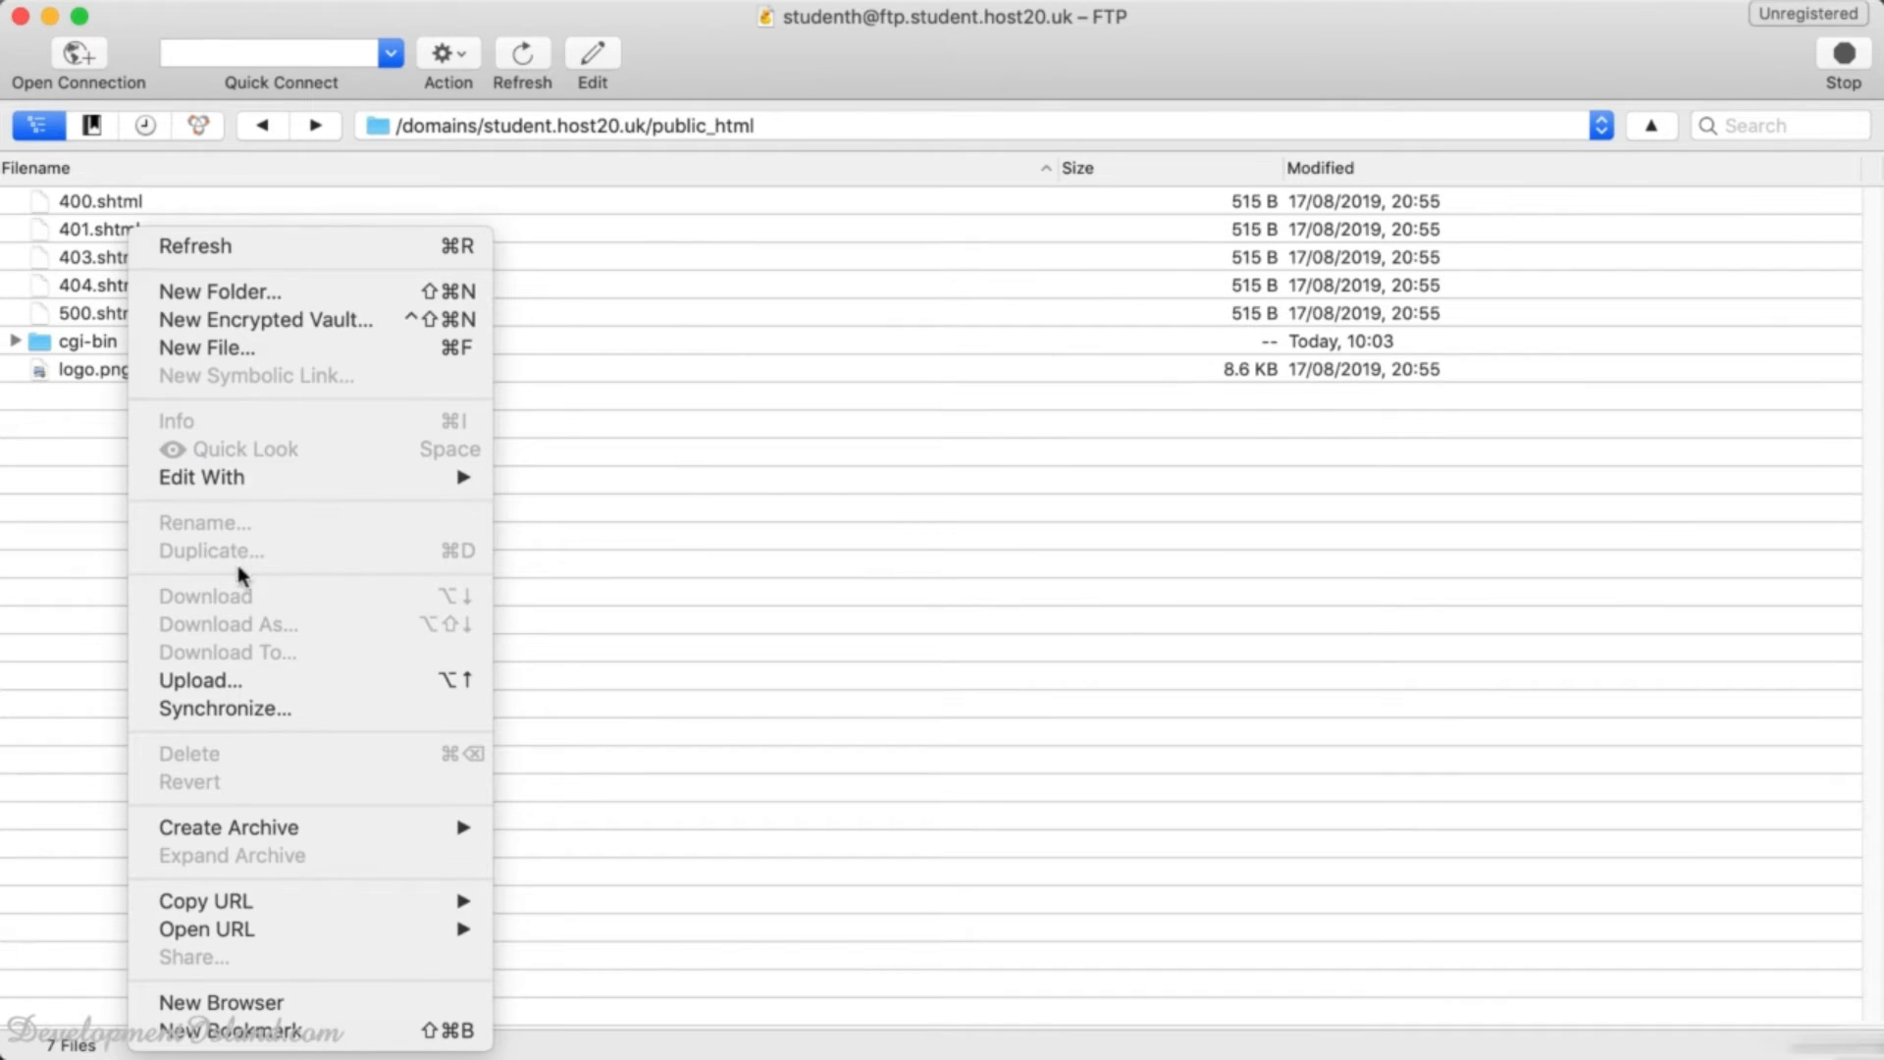
pyautogui.click(218, 693)
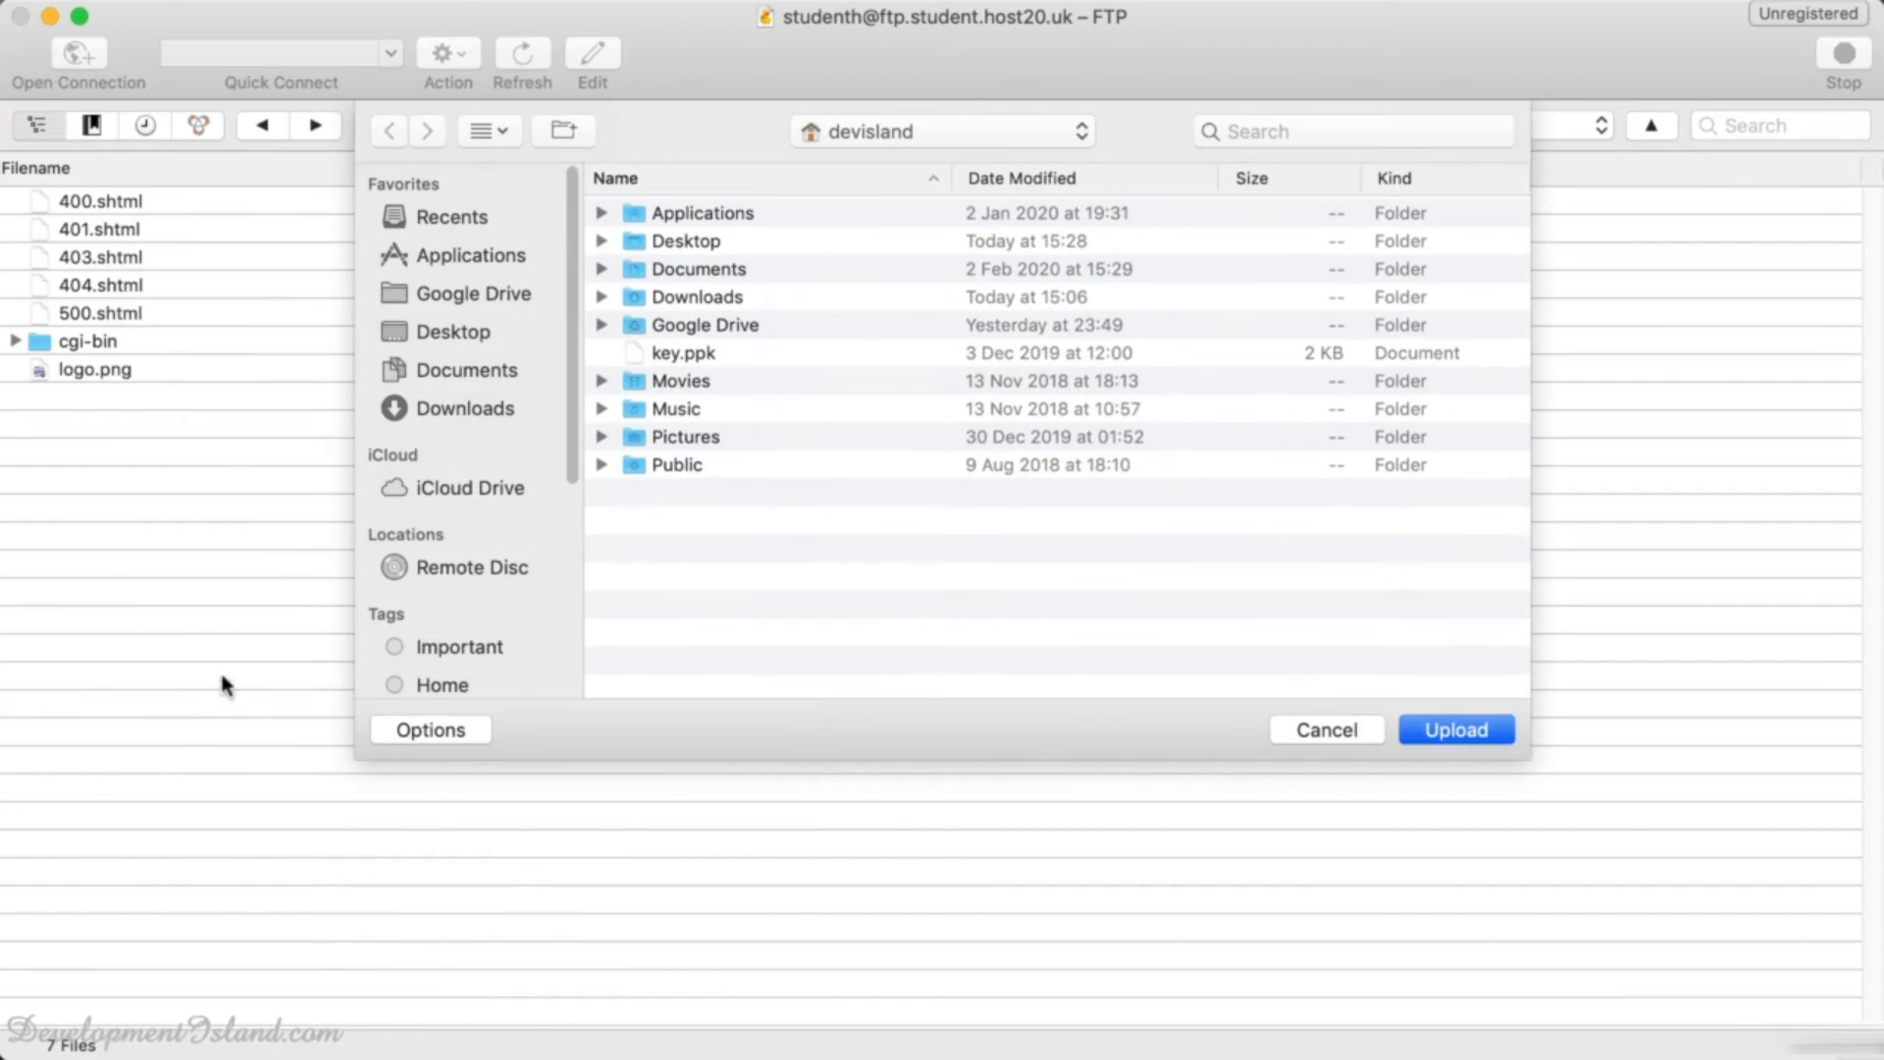
pyautogui.click(457, 321)
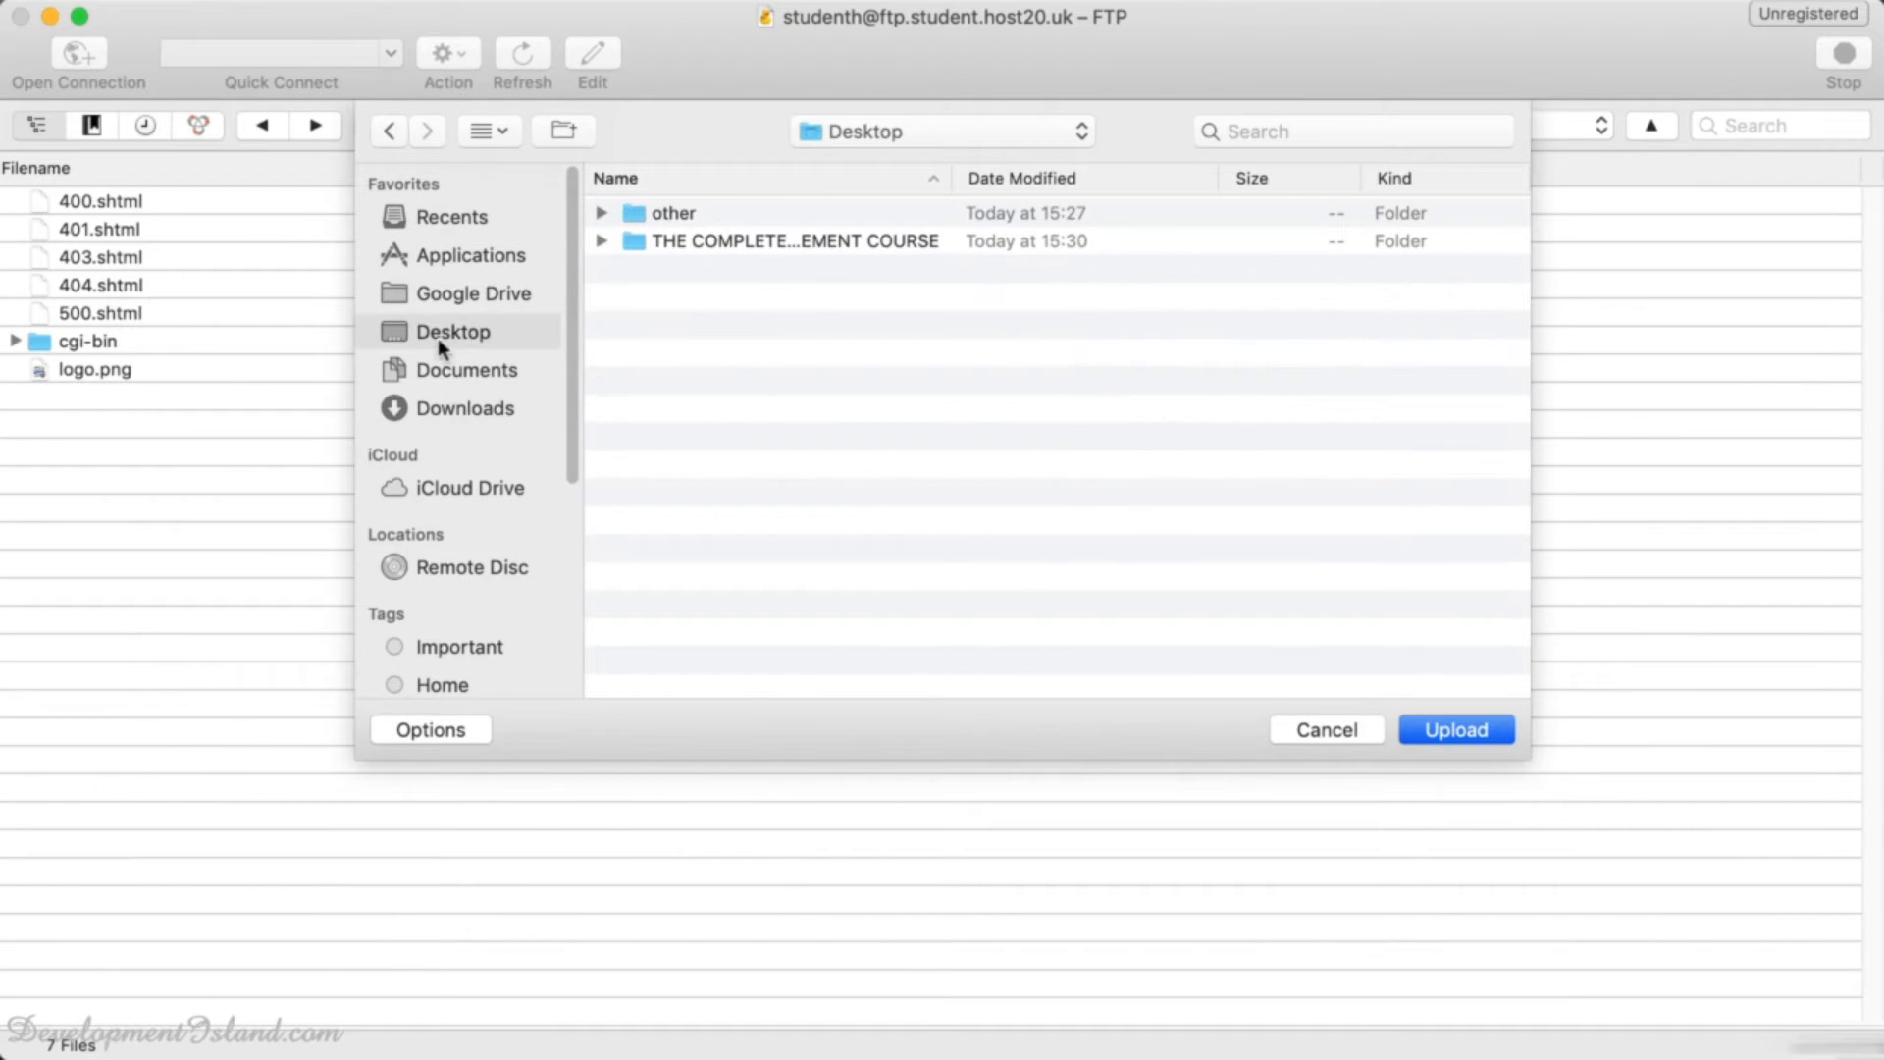
pyautogui.doubleClick(684, 241)
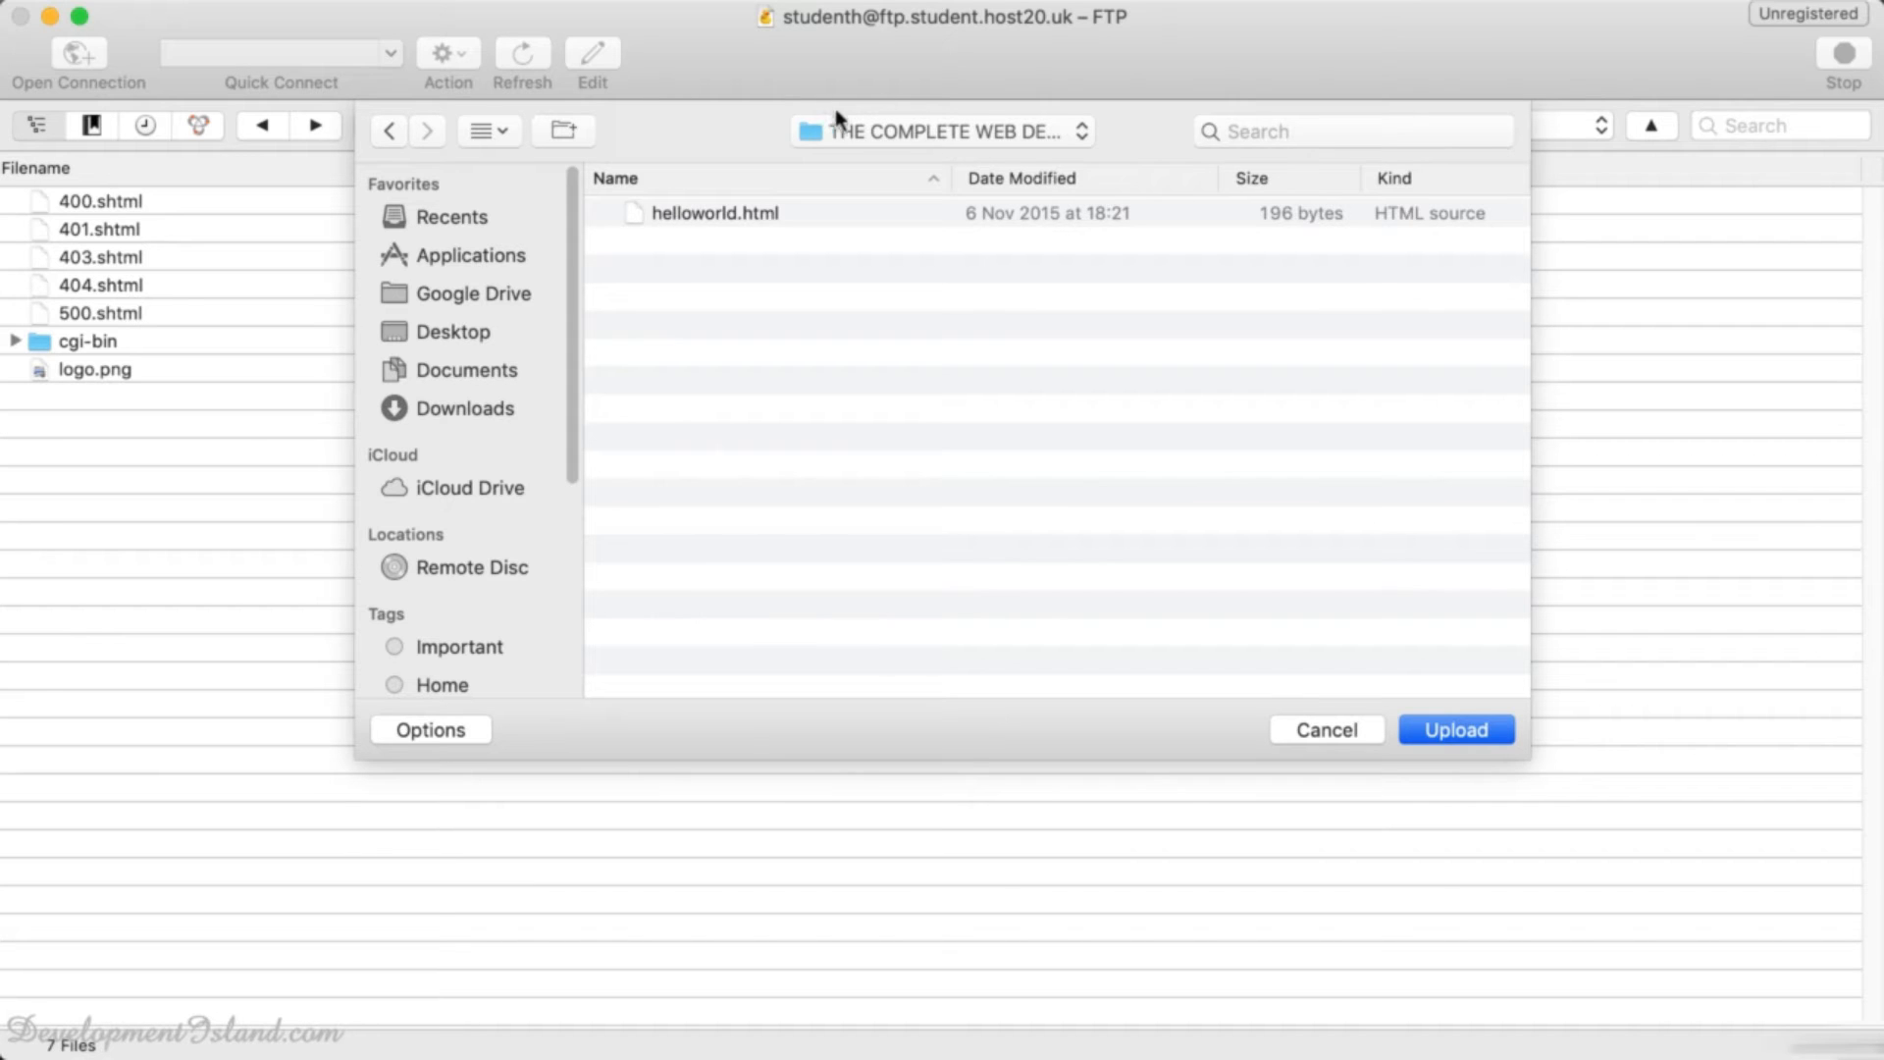
pyautogui.doubleClick(665, 213)
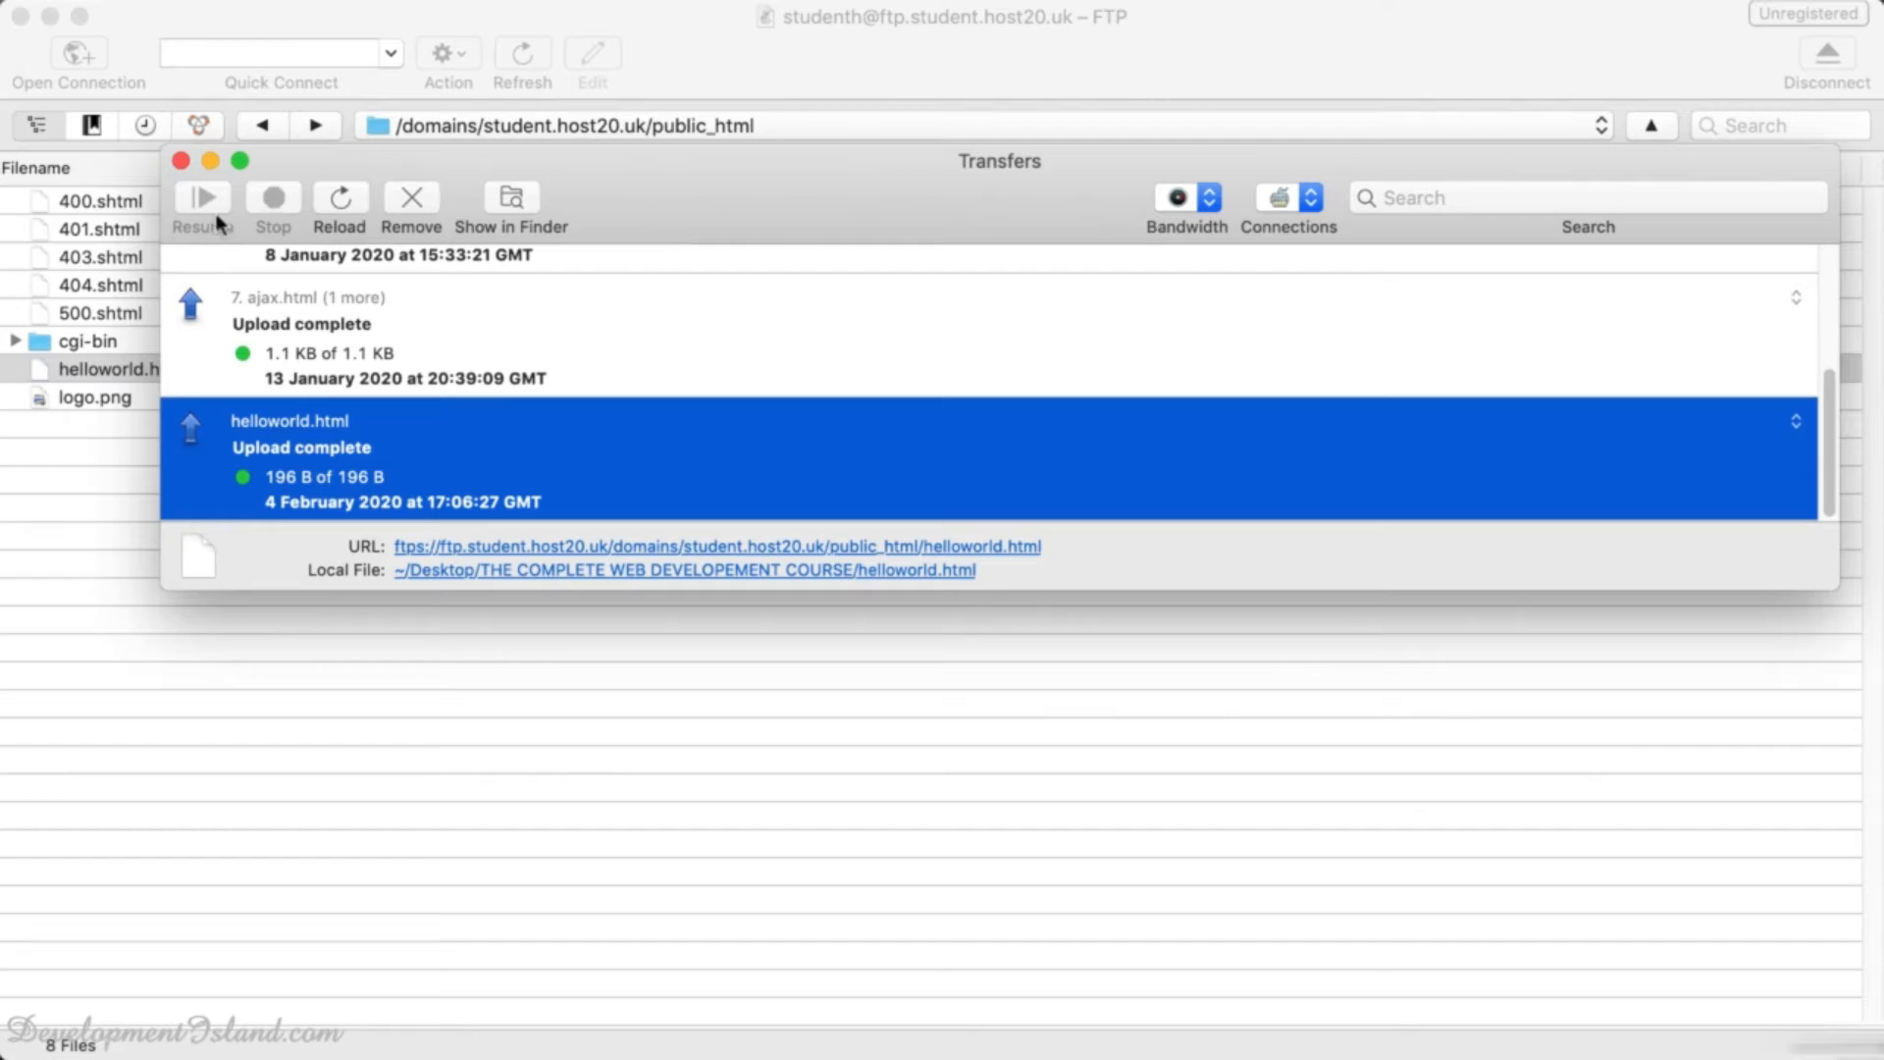
pyautogui.click(181, 161)
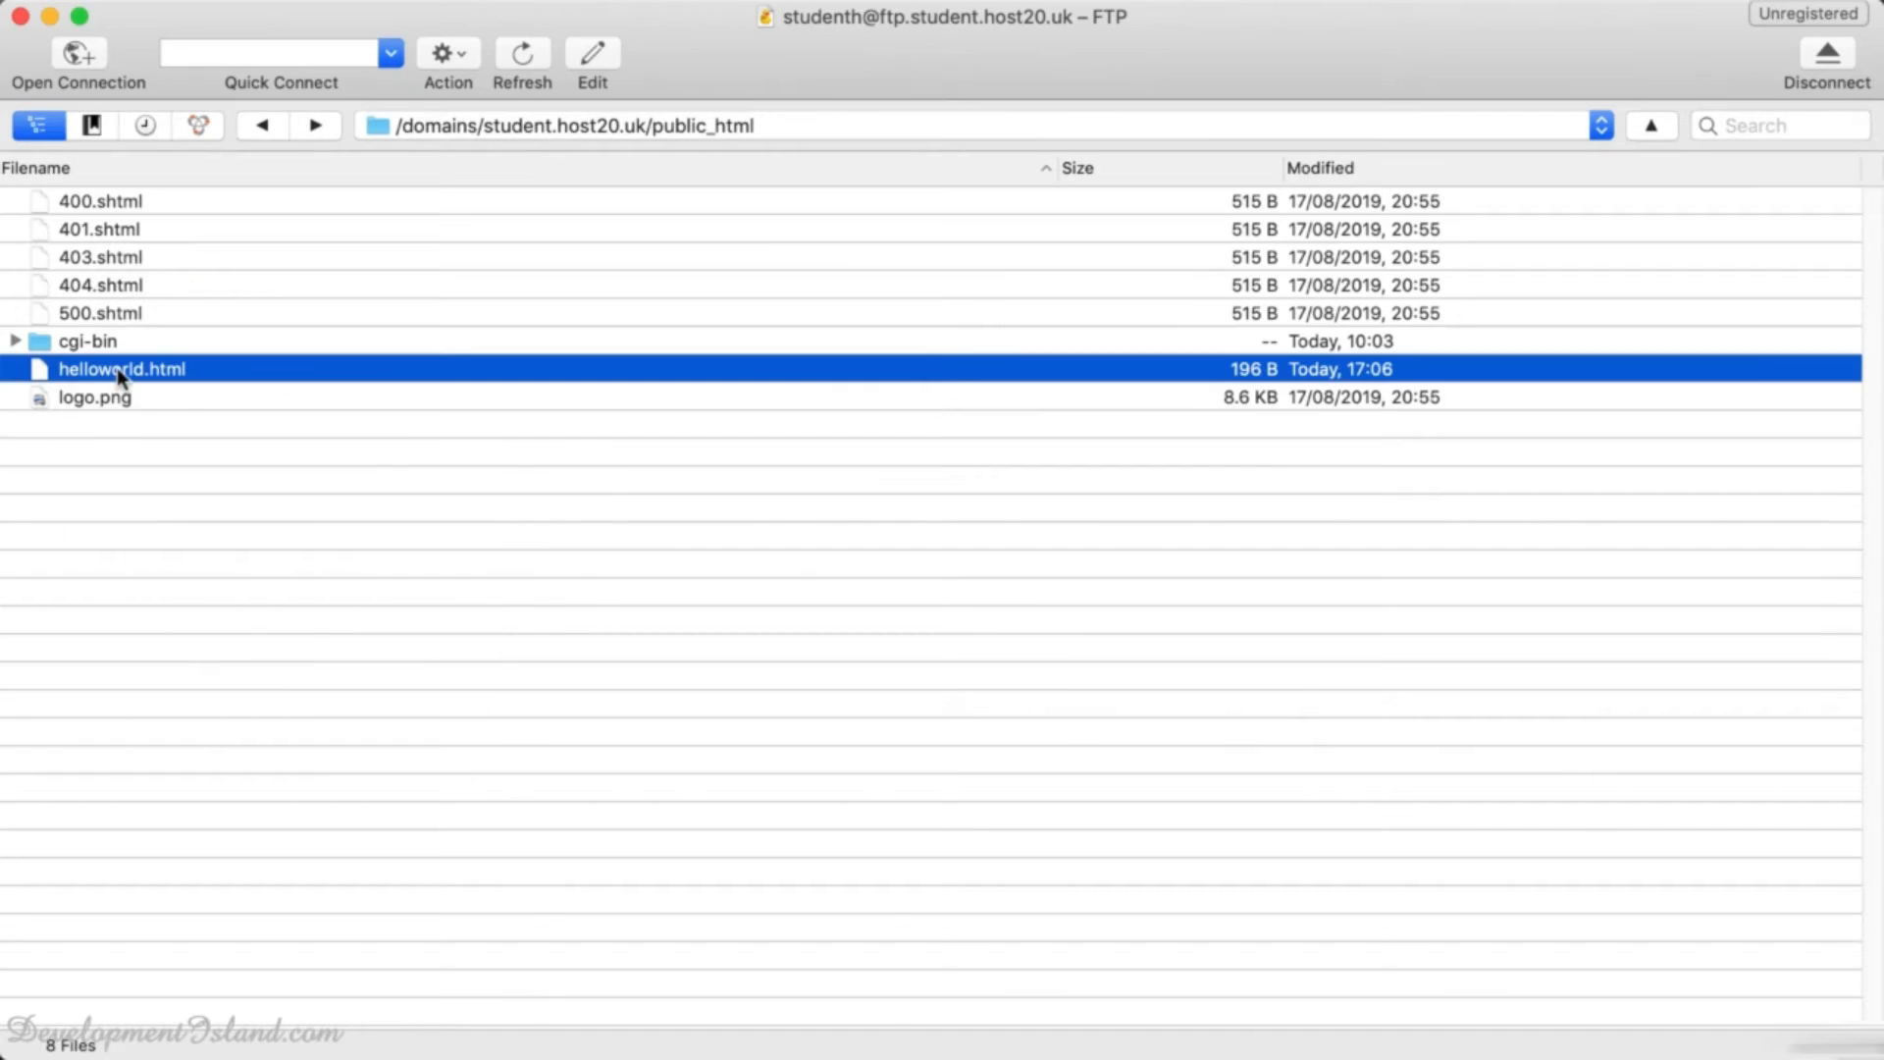
pyautogui.click(114, 464)
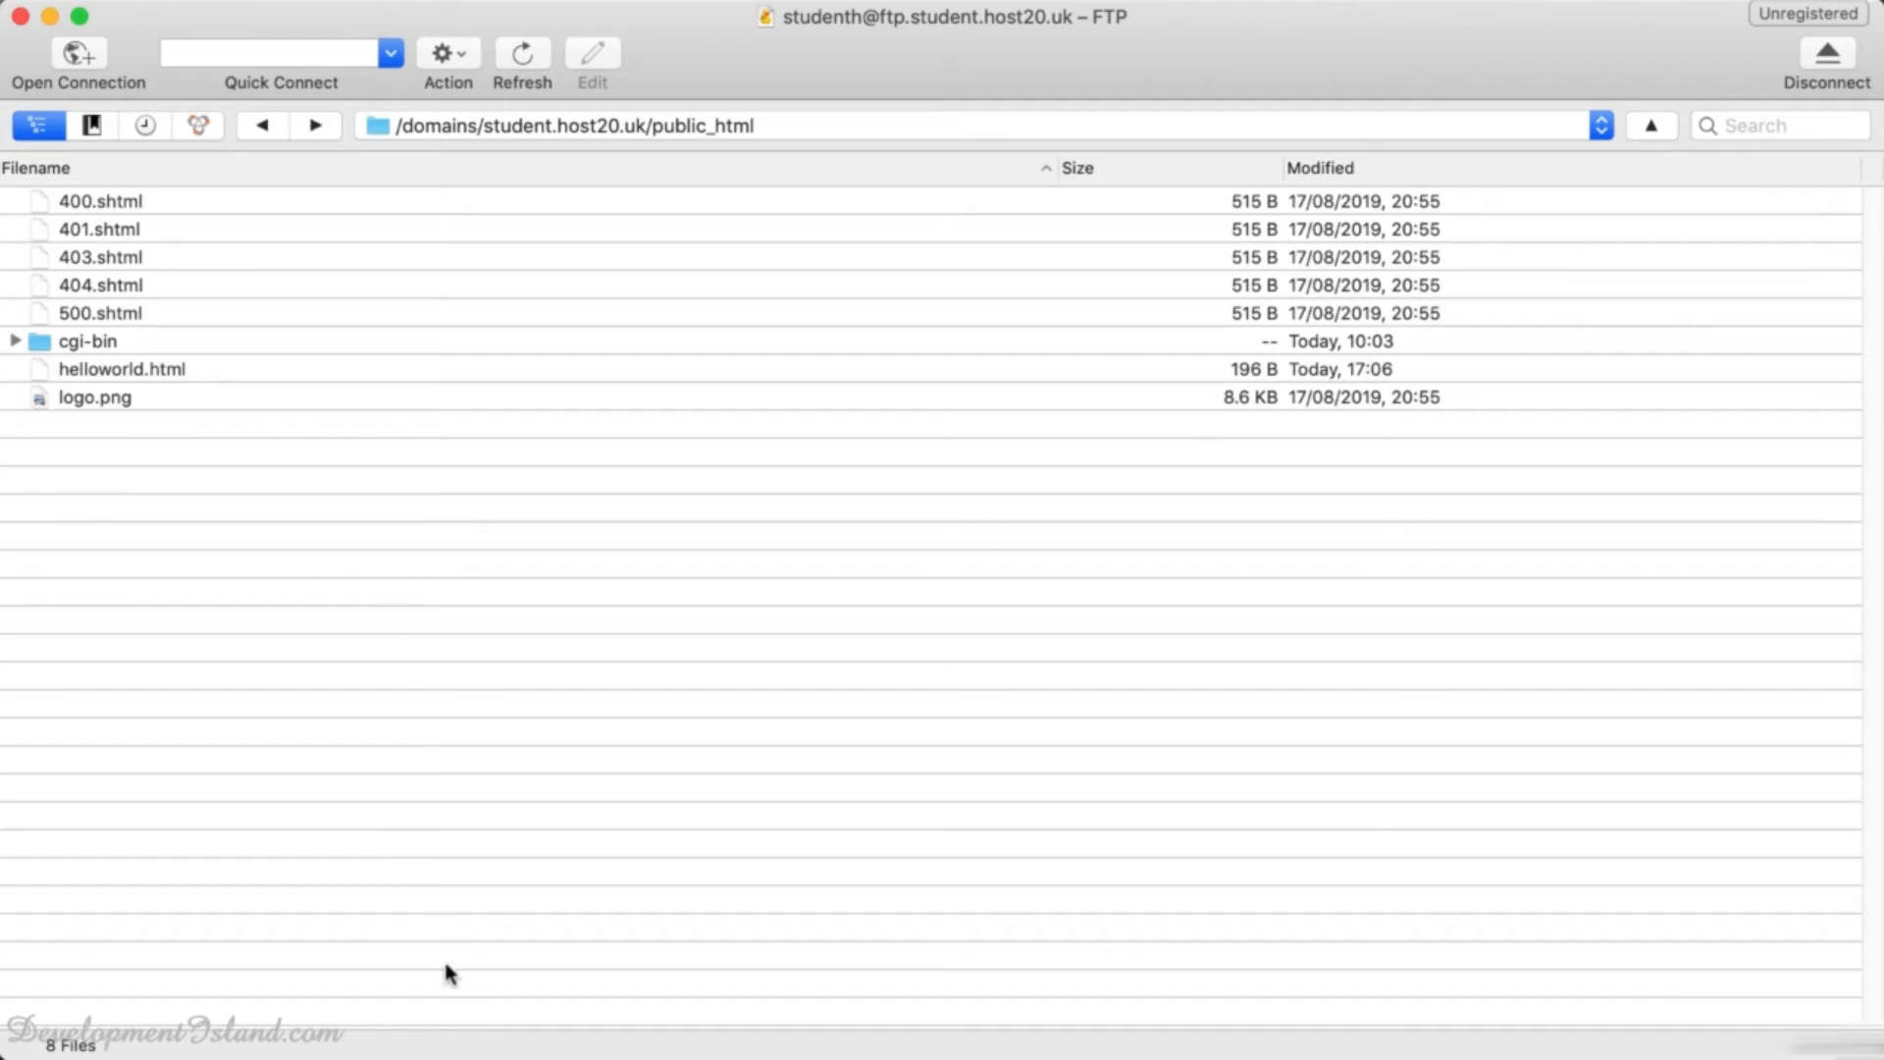
# - Switch to Chrome, load student.host20.uk in a new tab, and open helloworld.html from its file index
pyautogui.click(427, 1011)
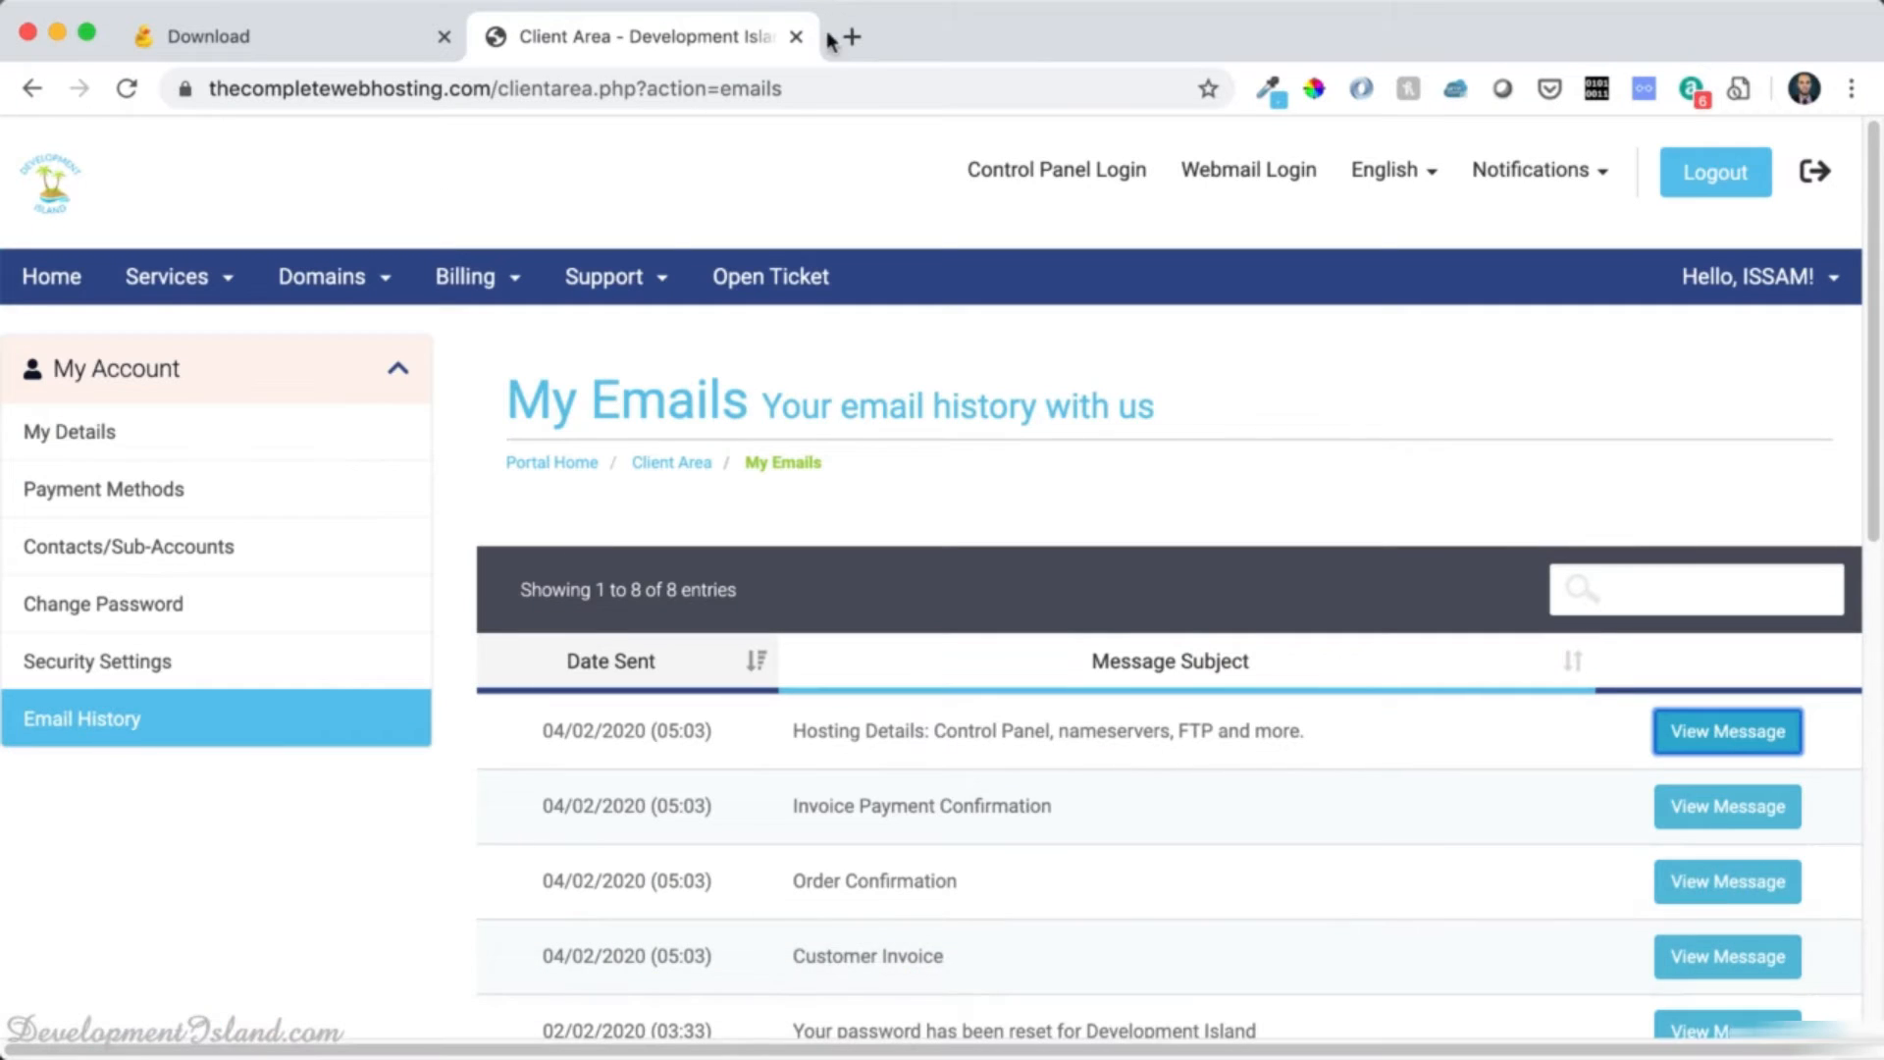
pyautogui.click(850, 37)
pyautogui.write('stu')
pyautogui.press('Return')
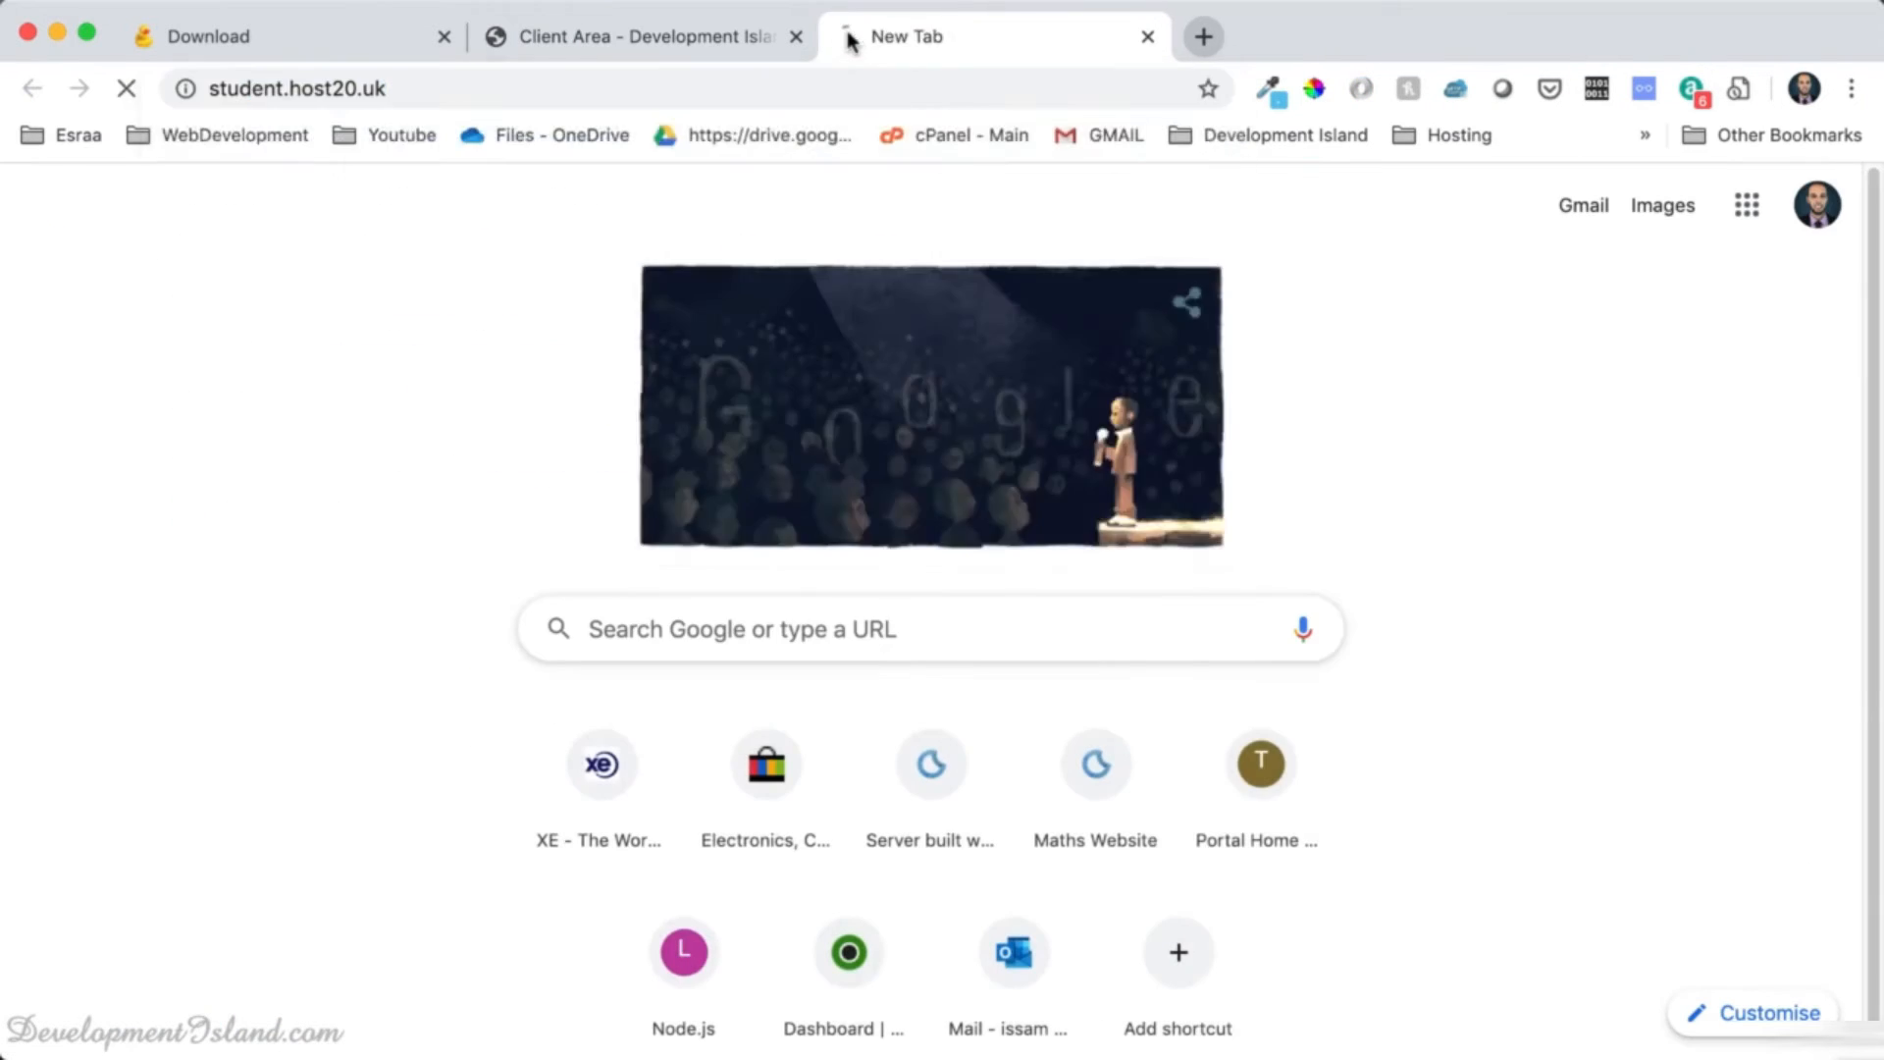
pyautogui.click(126, 88)
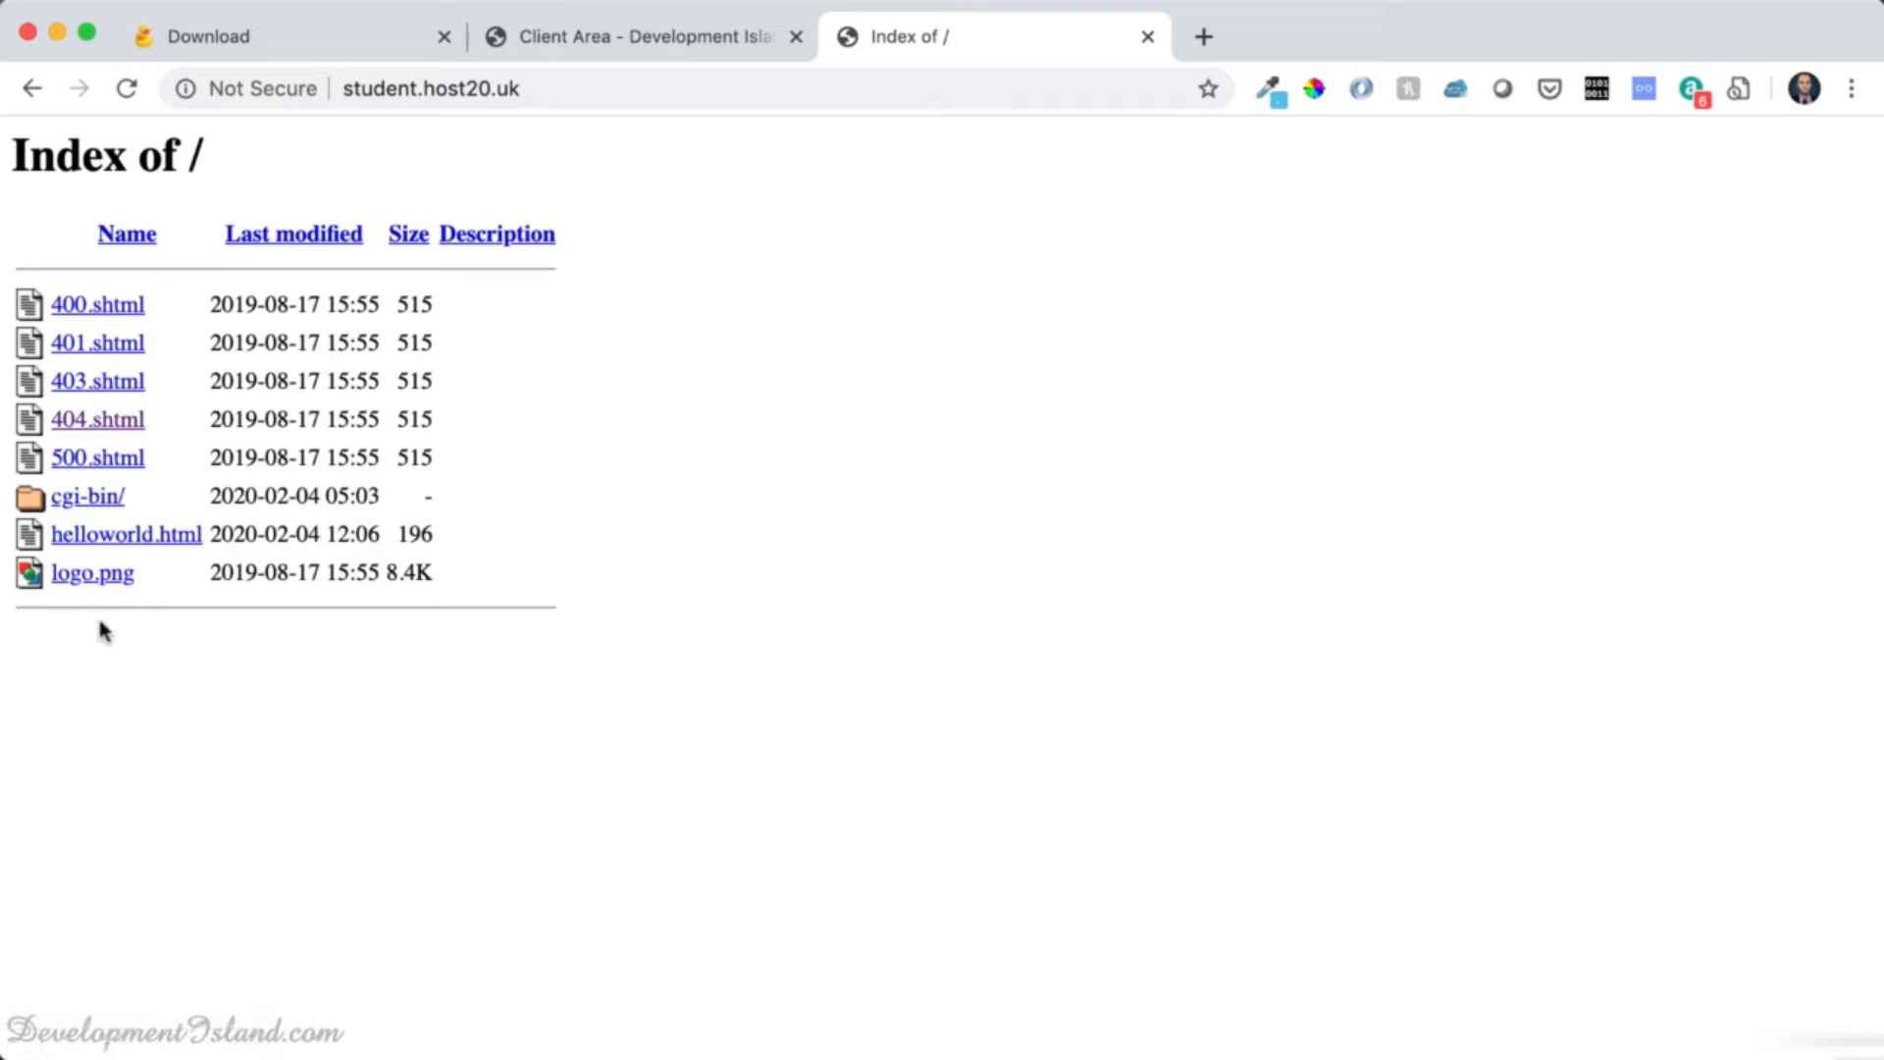
pyautogui.click(108, 537)
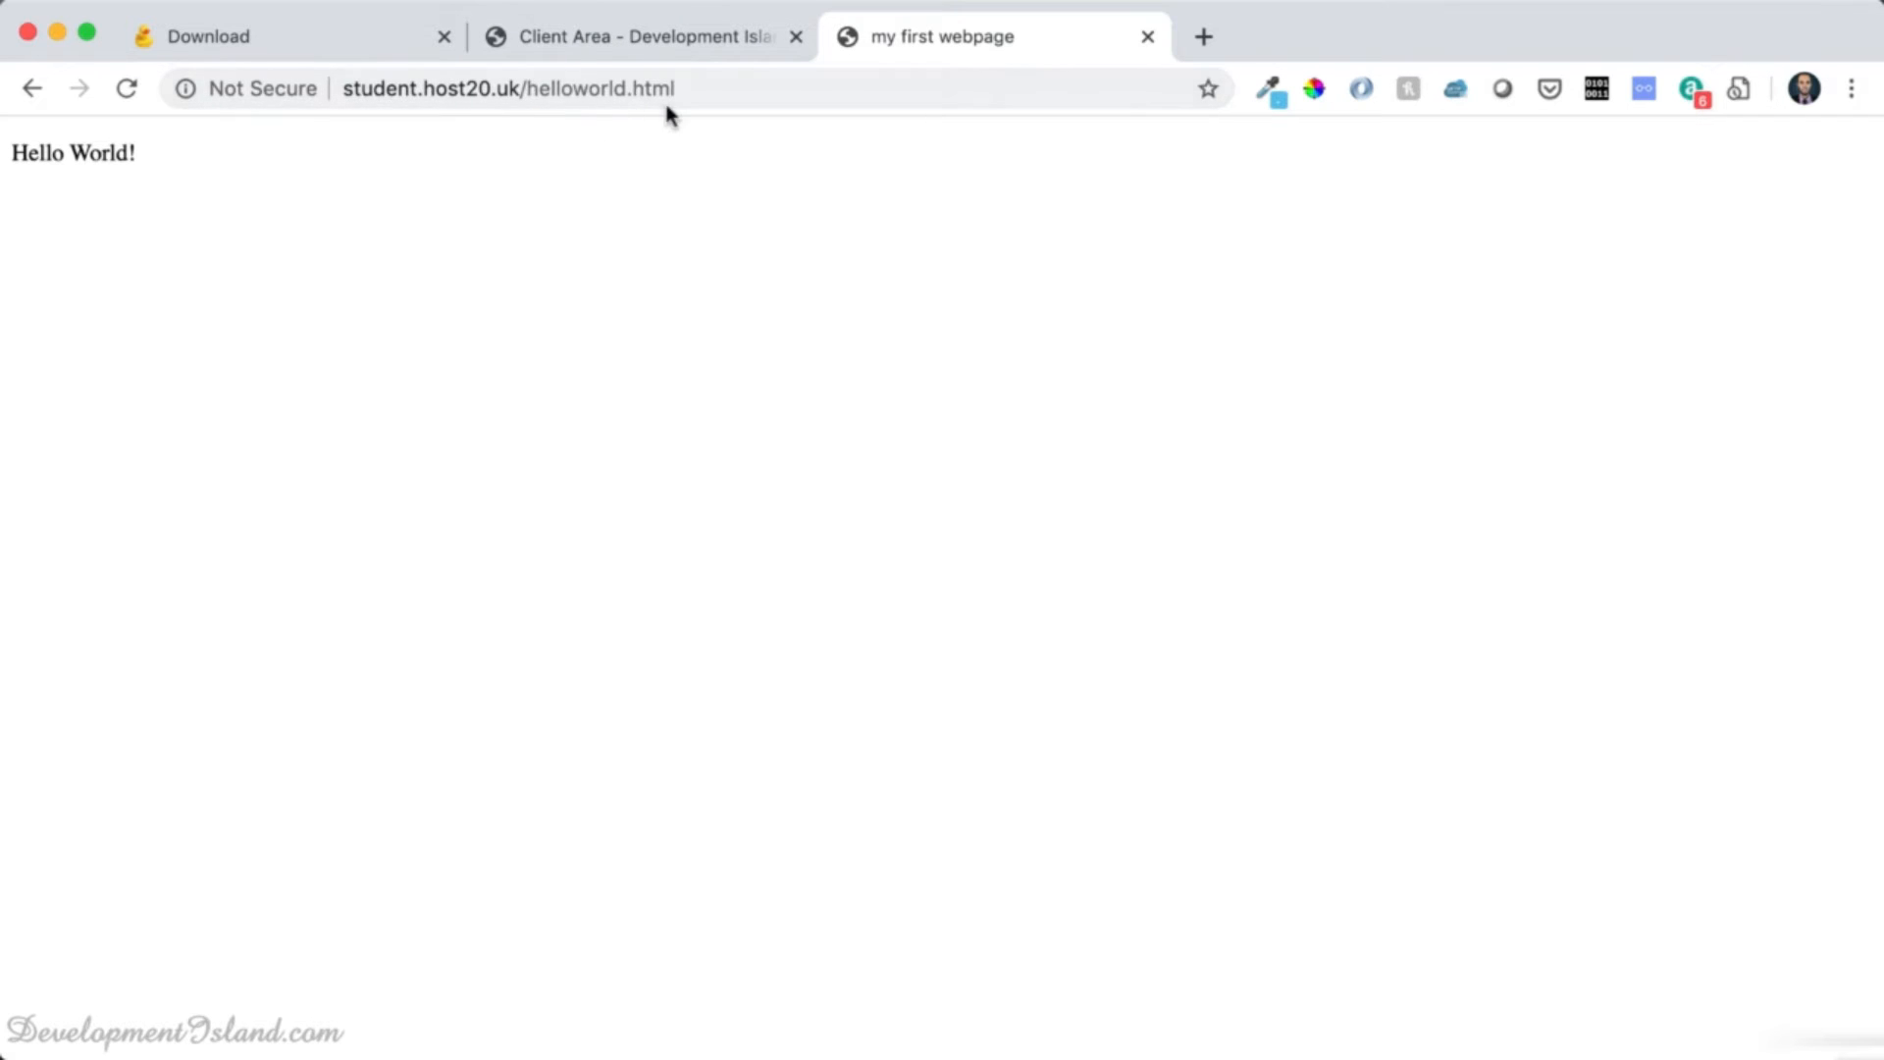
# - Switch back to Cyberduck, create a directory named folder in public_html, and move helloworld.html into it
pyautogui.press('super+Tab')
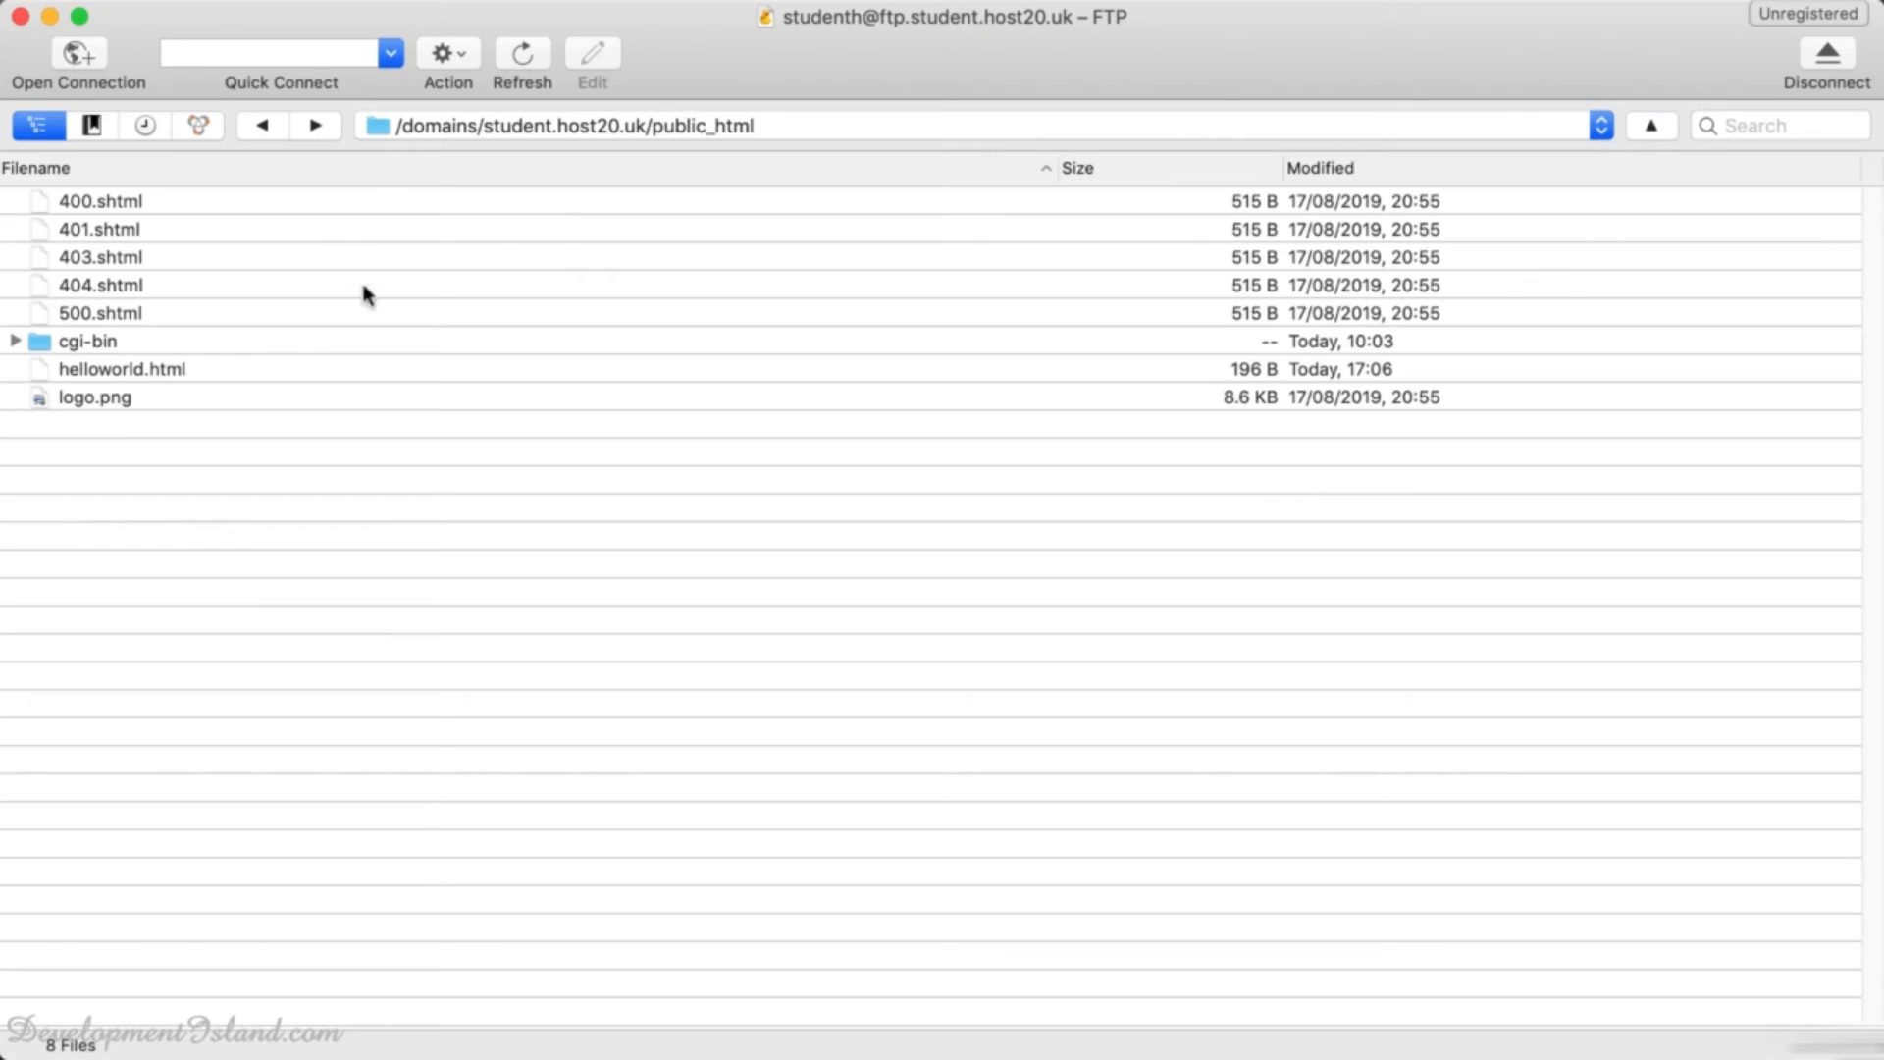
pyautogui.rightClick(78, 530)
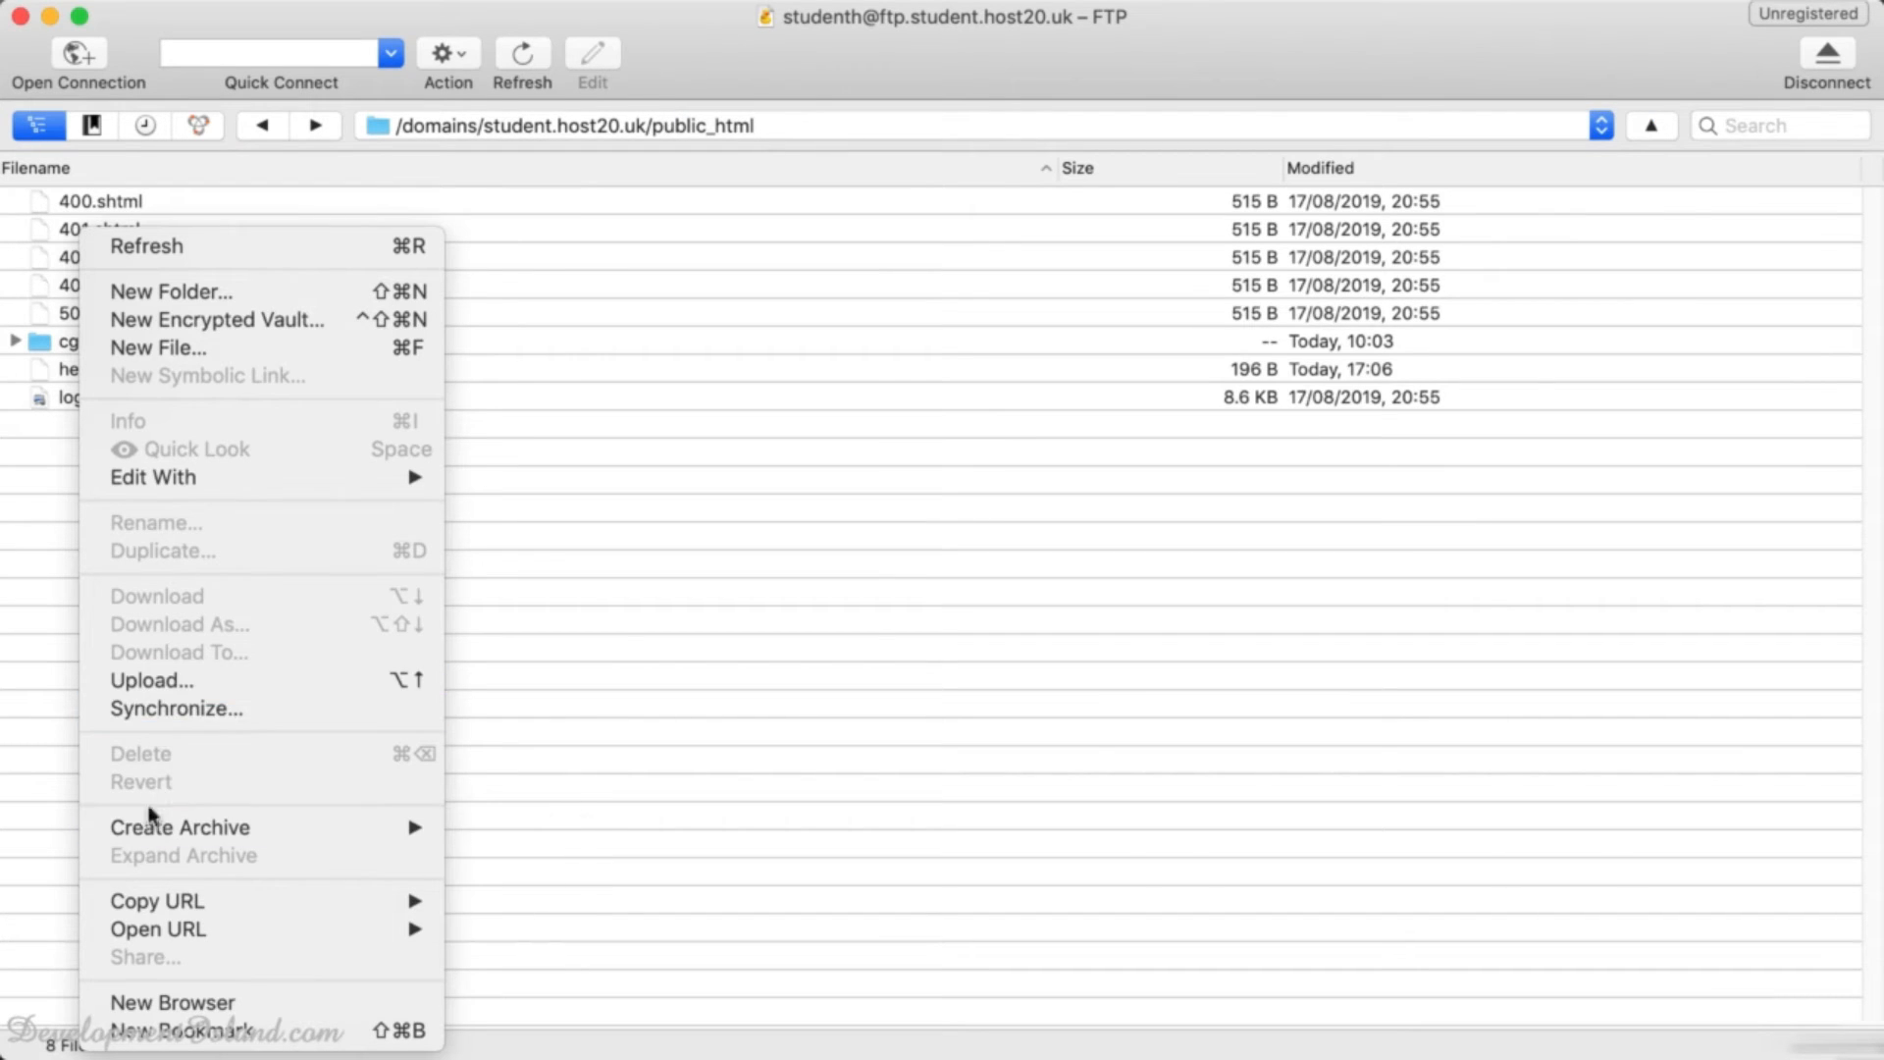
pyautogui.click(173, 288)
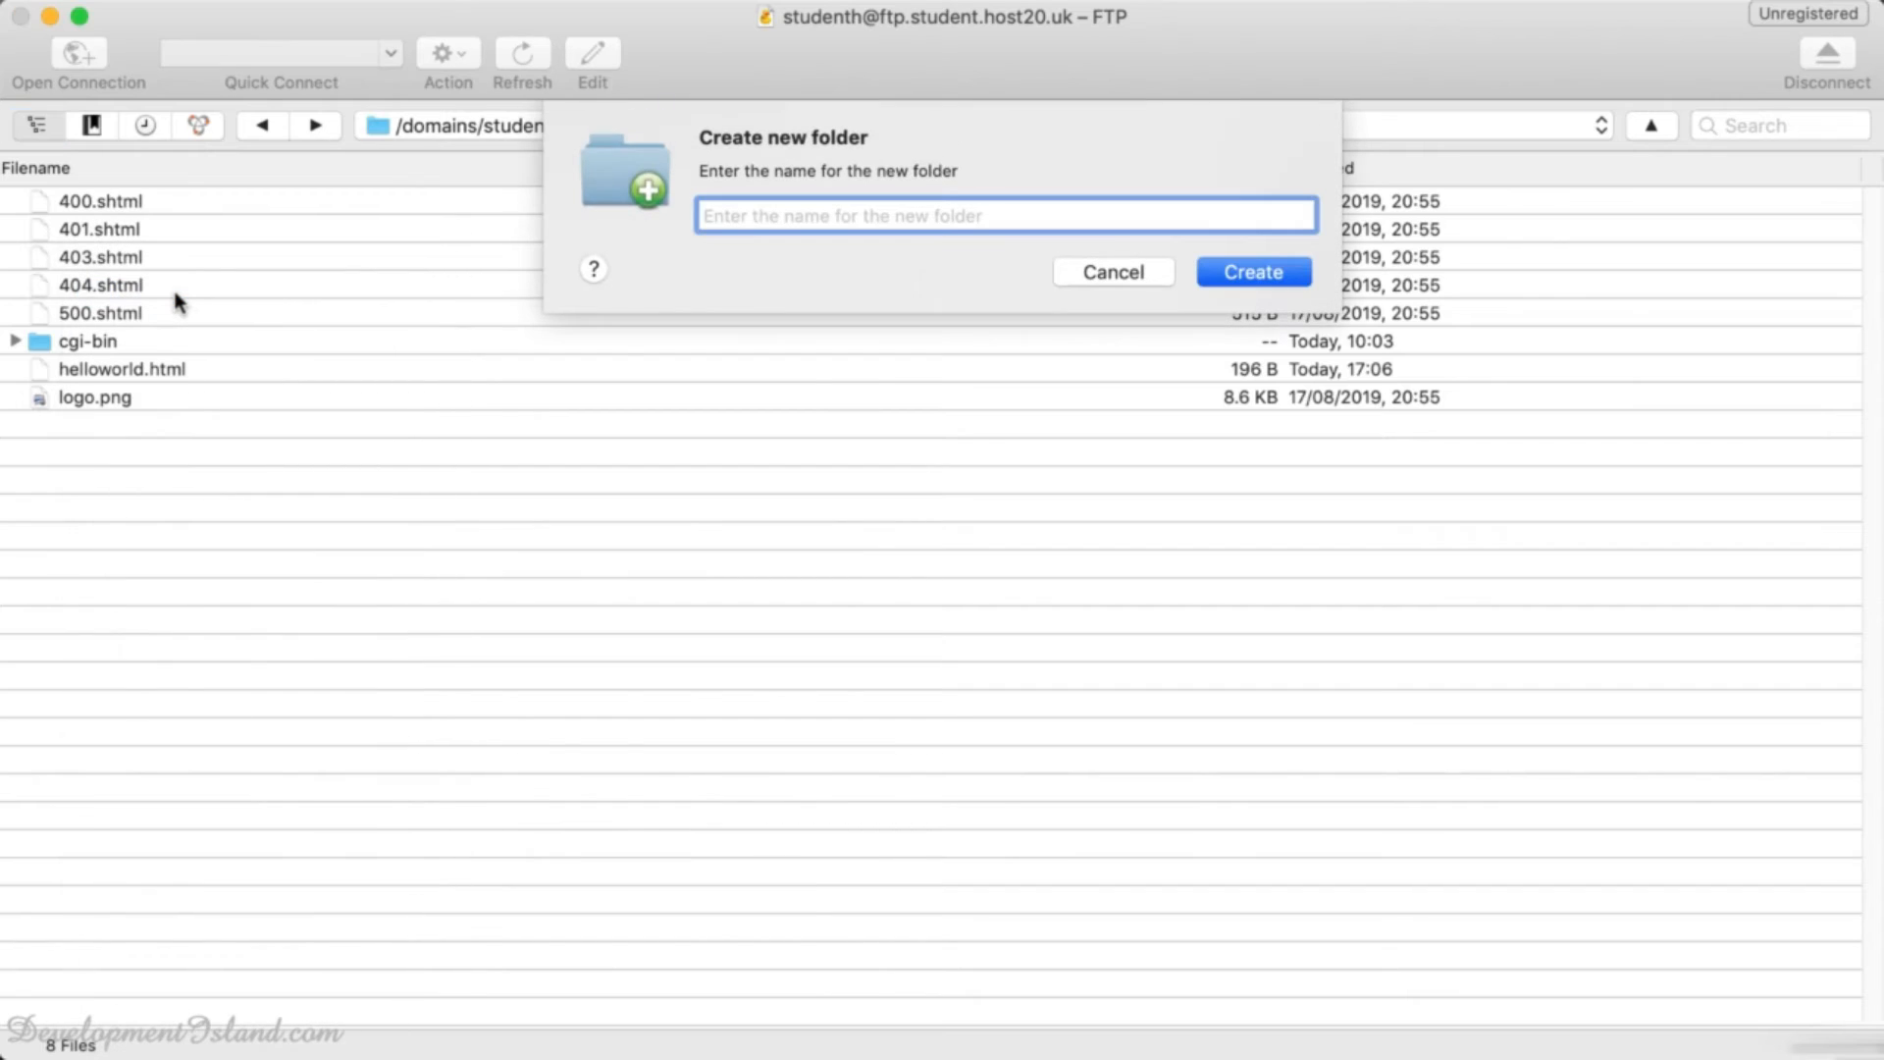
pyautogui.write('folder')
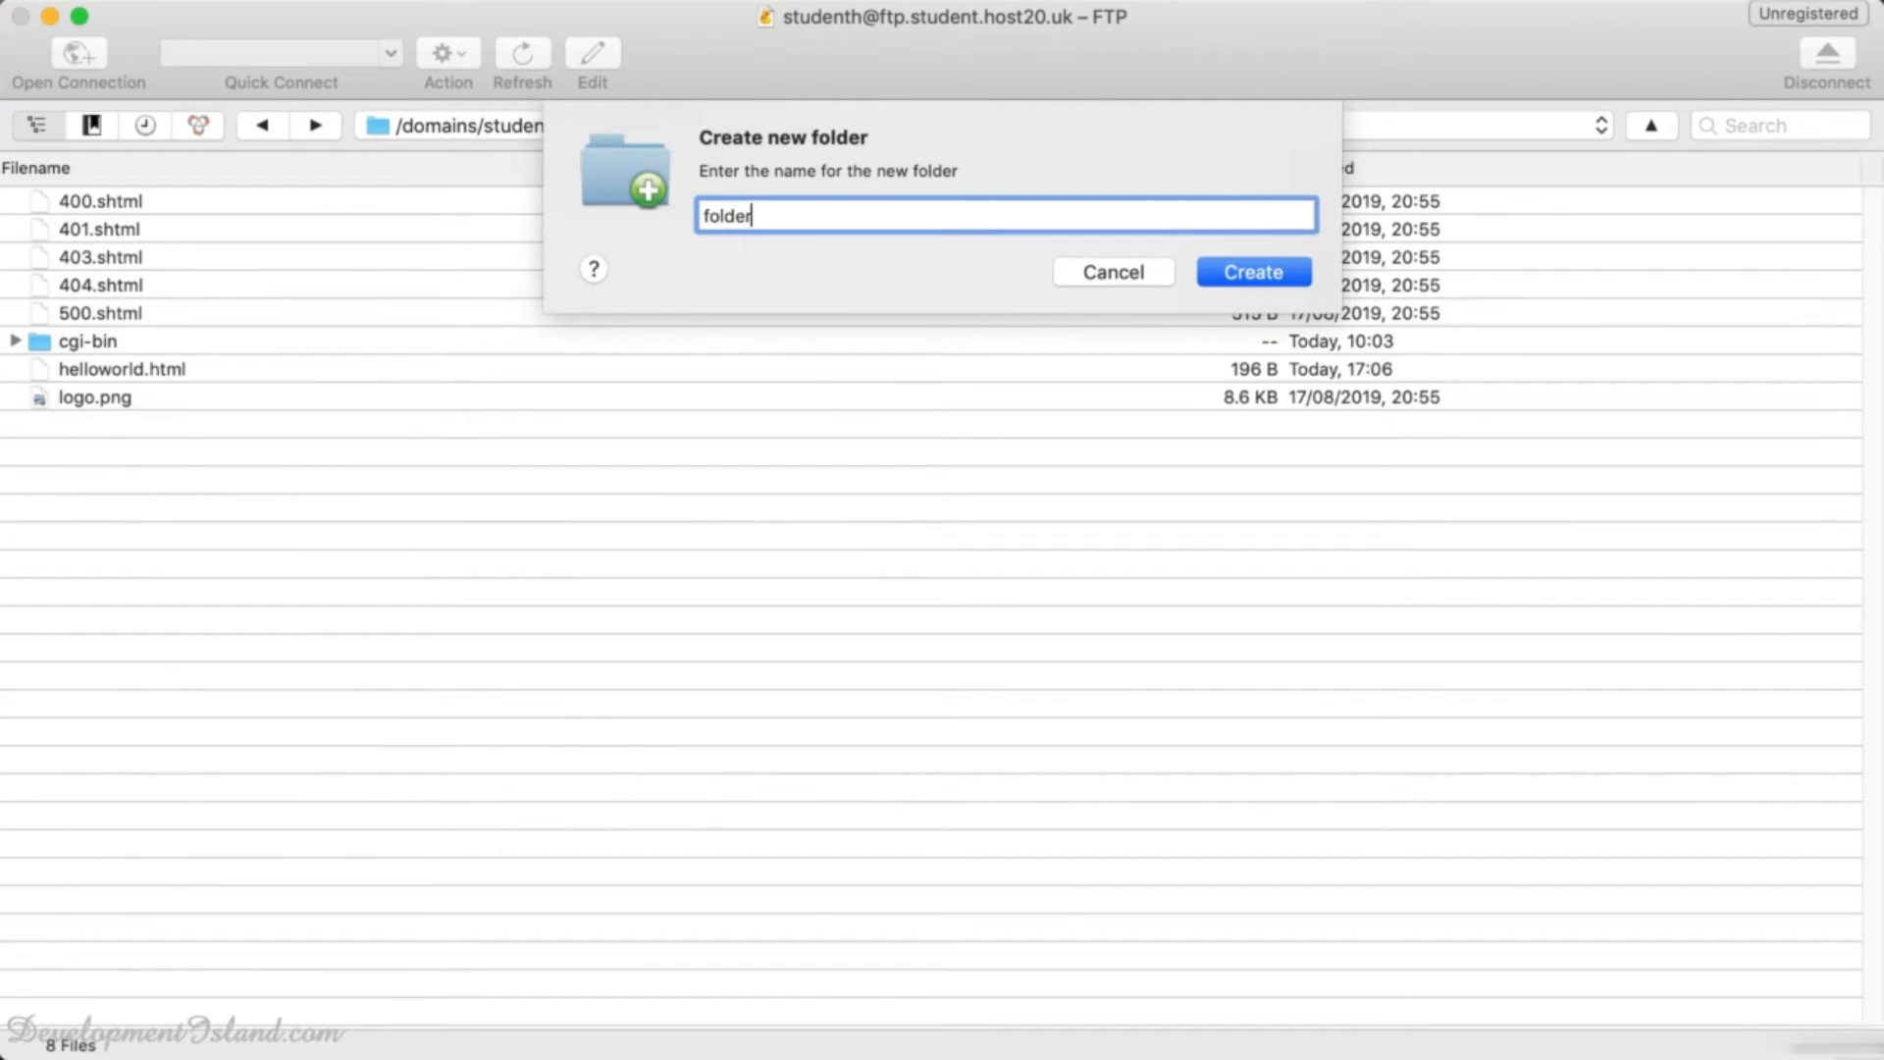
pyautogui.press('Return')
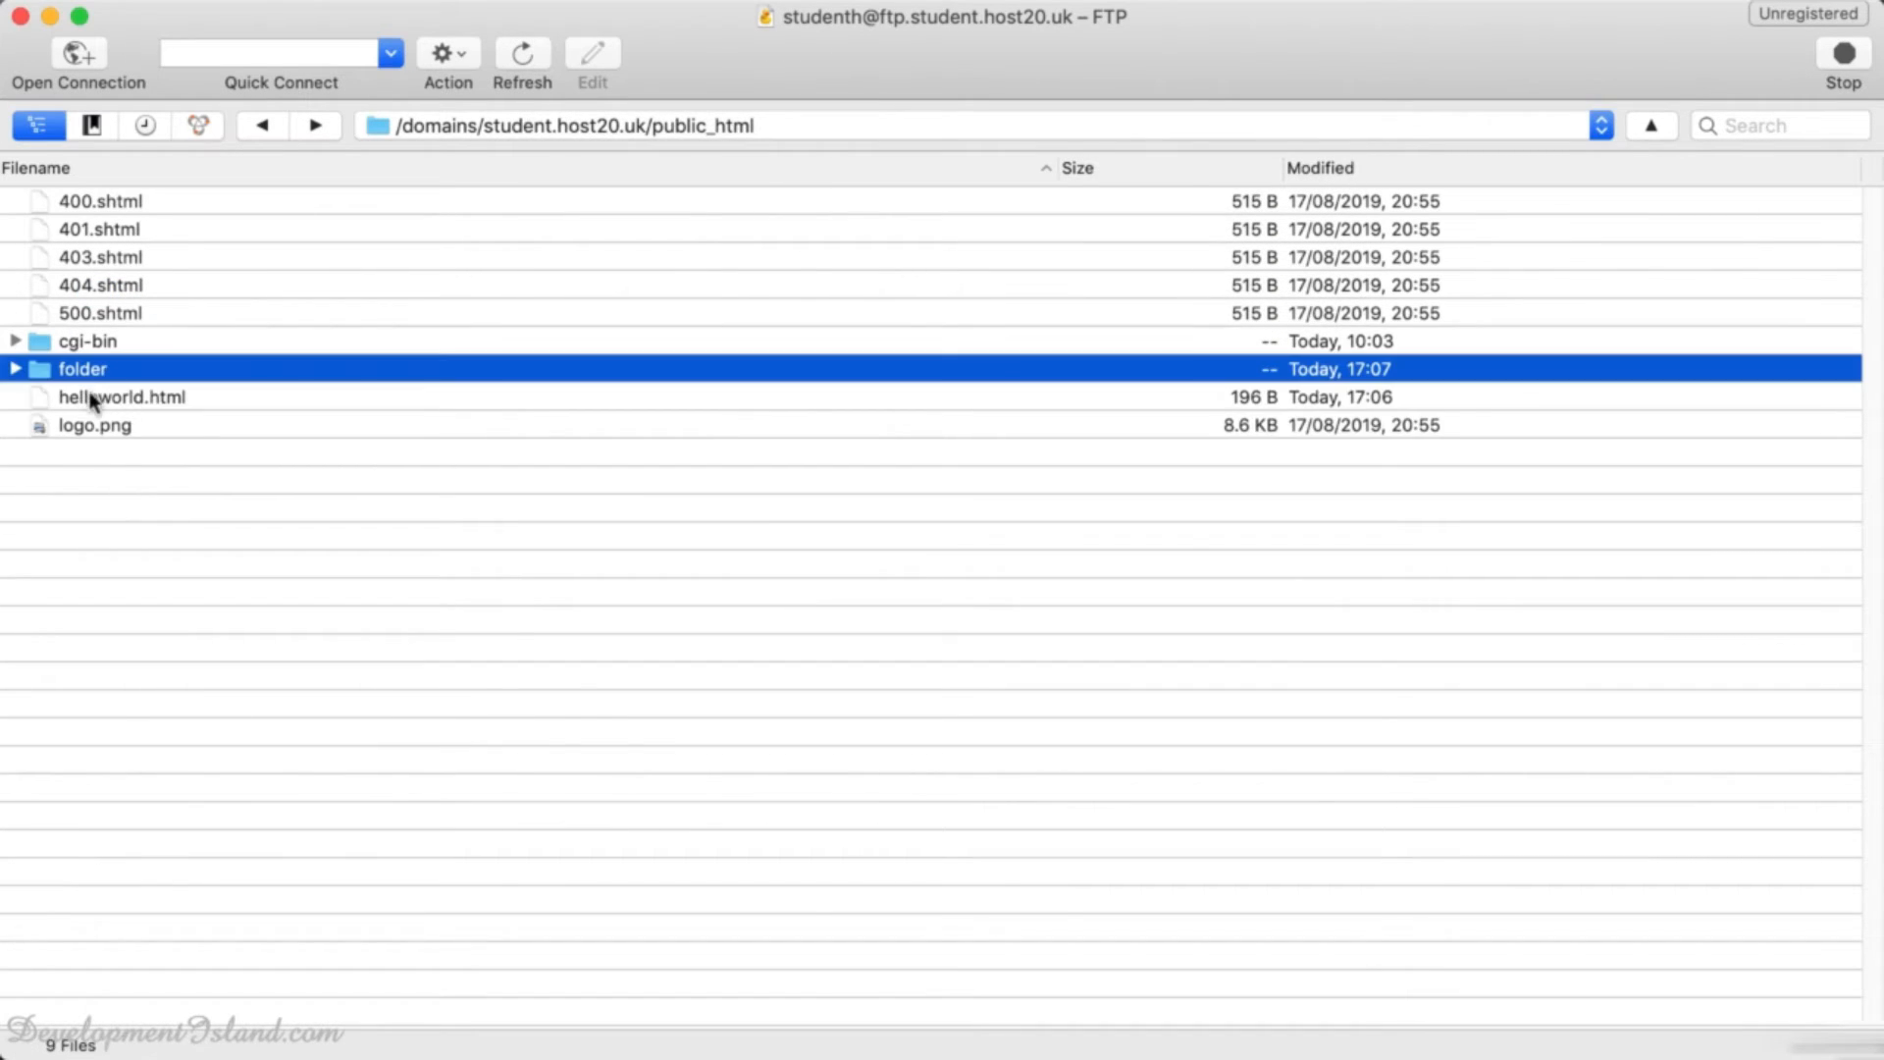
pyautogui.moveTo(75, 395); pyautogui.dragTo(47, 368)
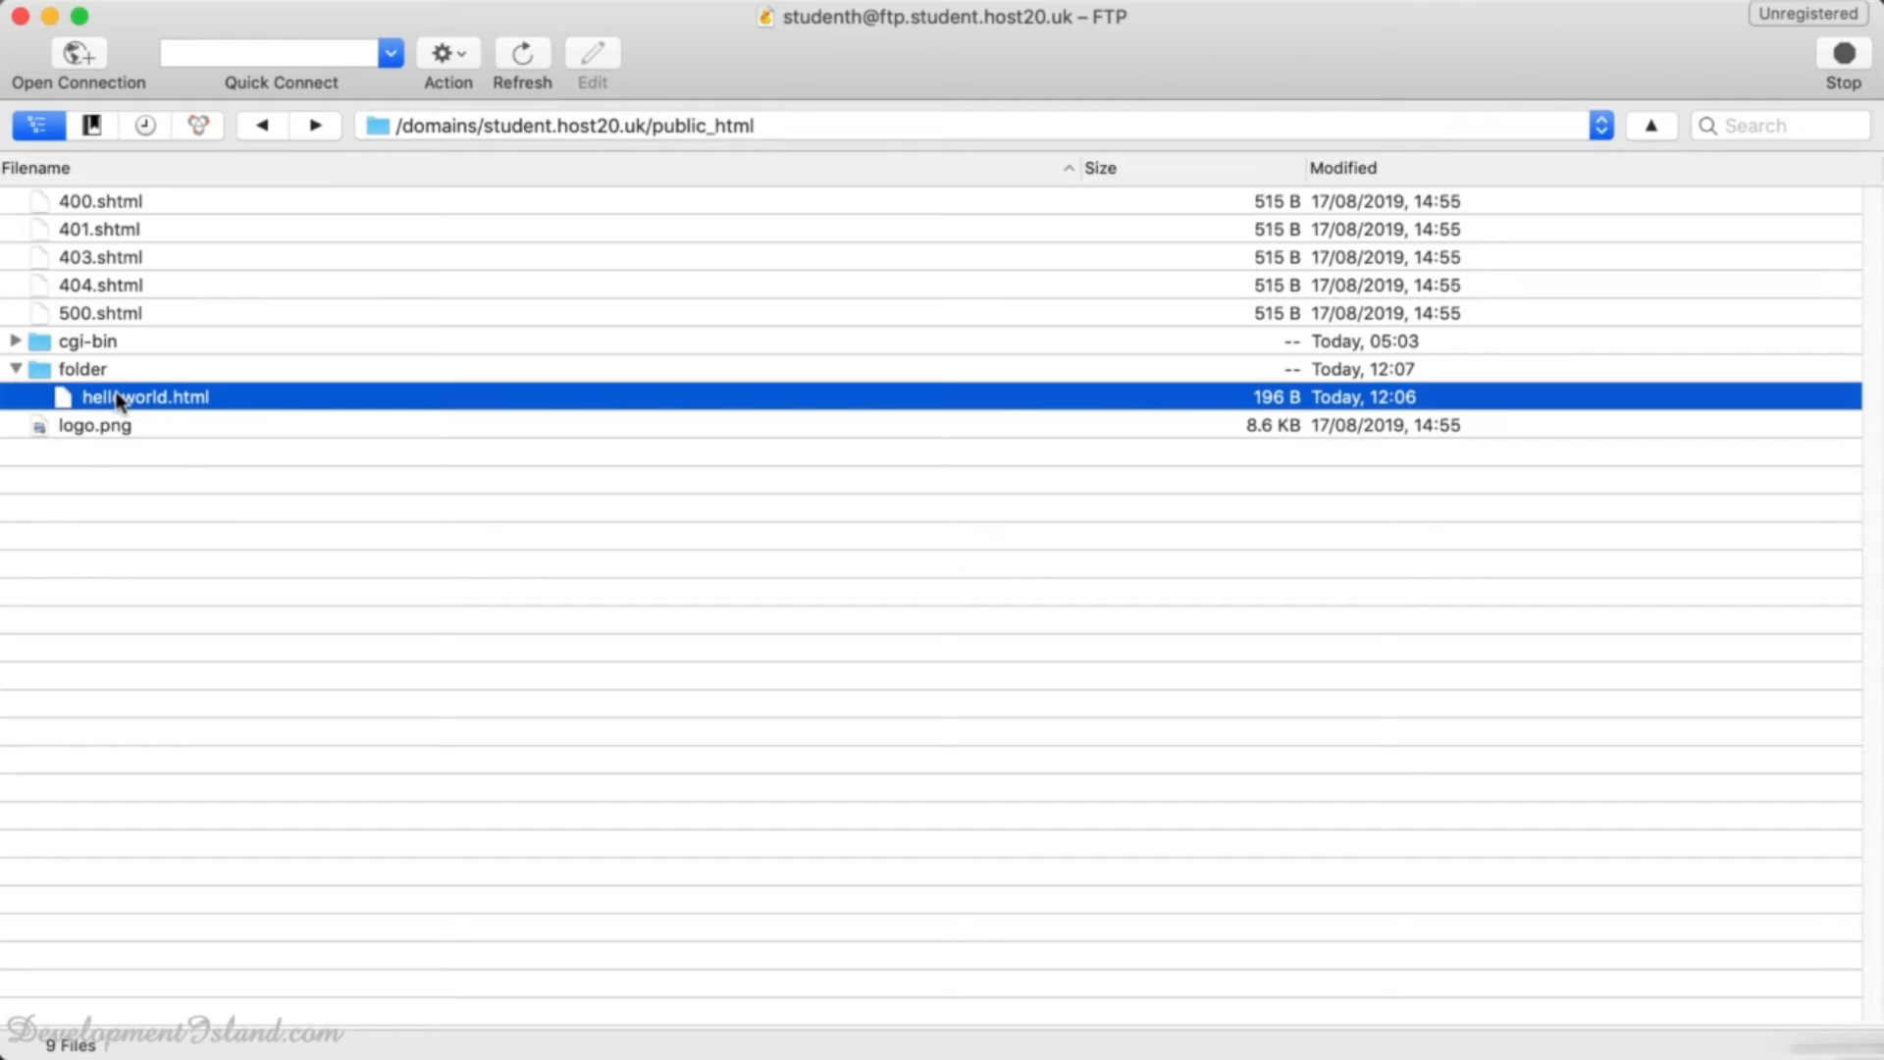
# - Switch to Chrome and load the moved page at student.host20.uk/folder/helloworld.html
pyautogui.press('super+Tab')
pyautogui.click(539, 88)
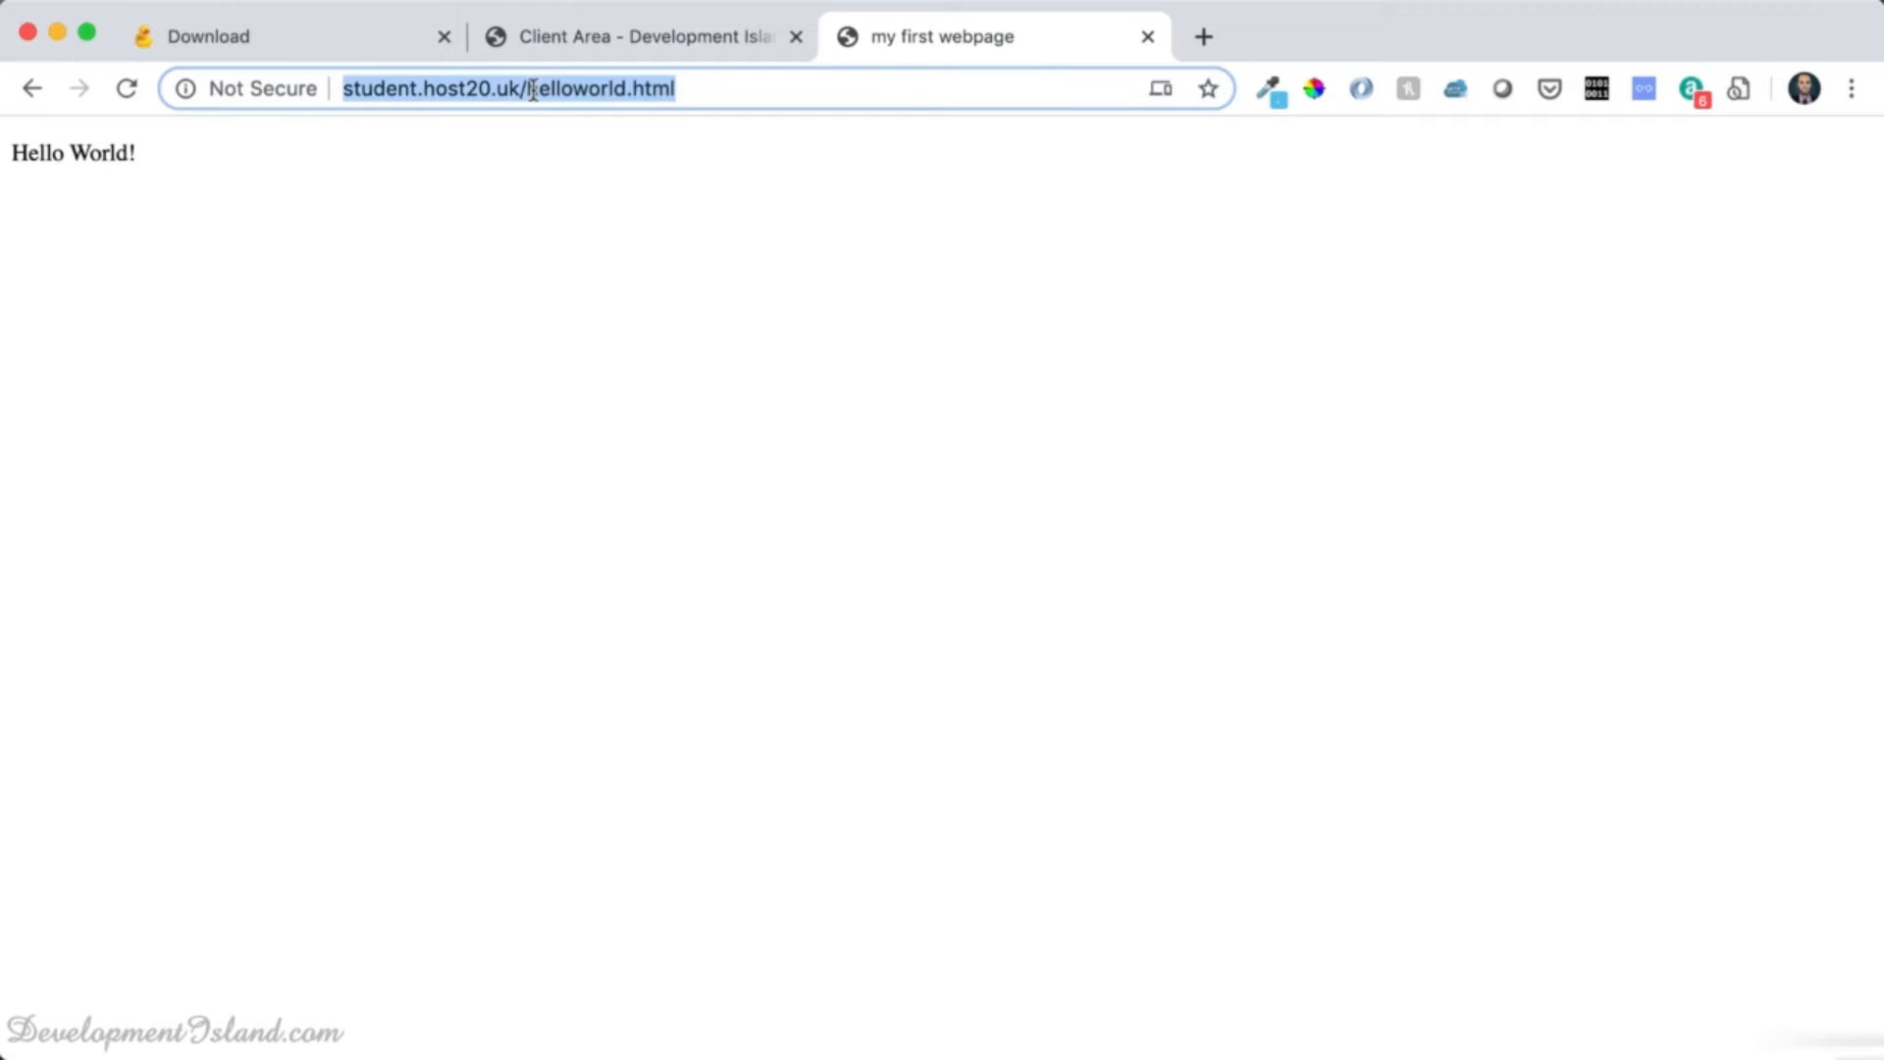
pyautogui.doubleClick(528, 89)
pyautogui.click(528, 89)
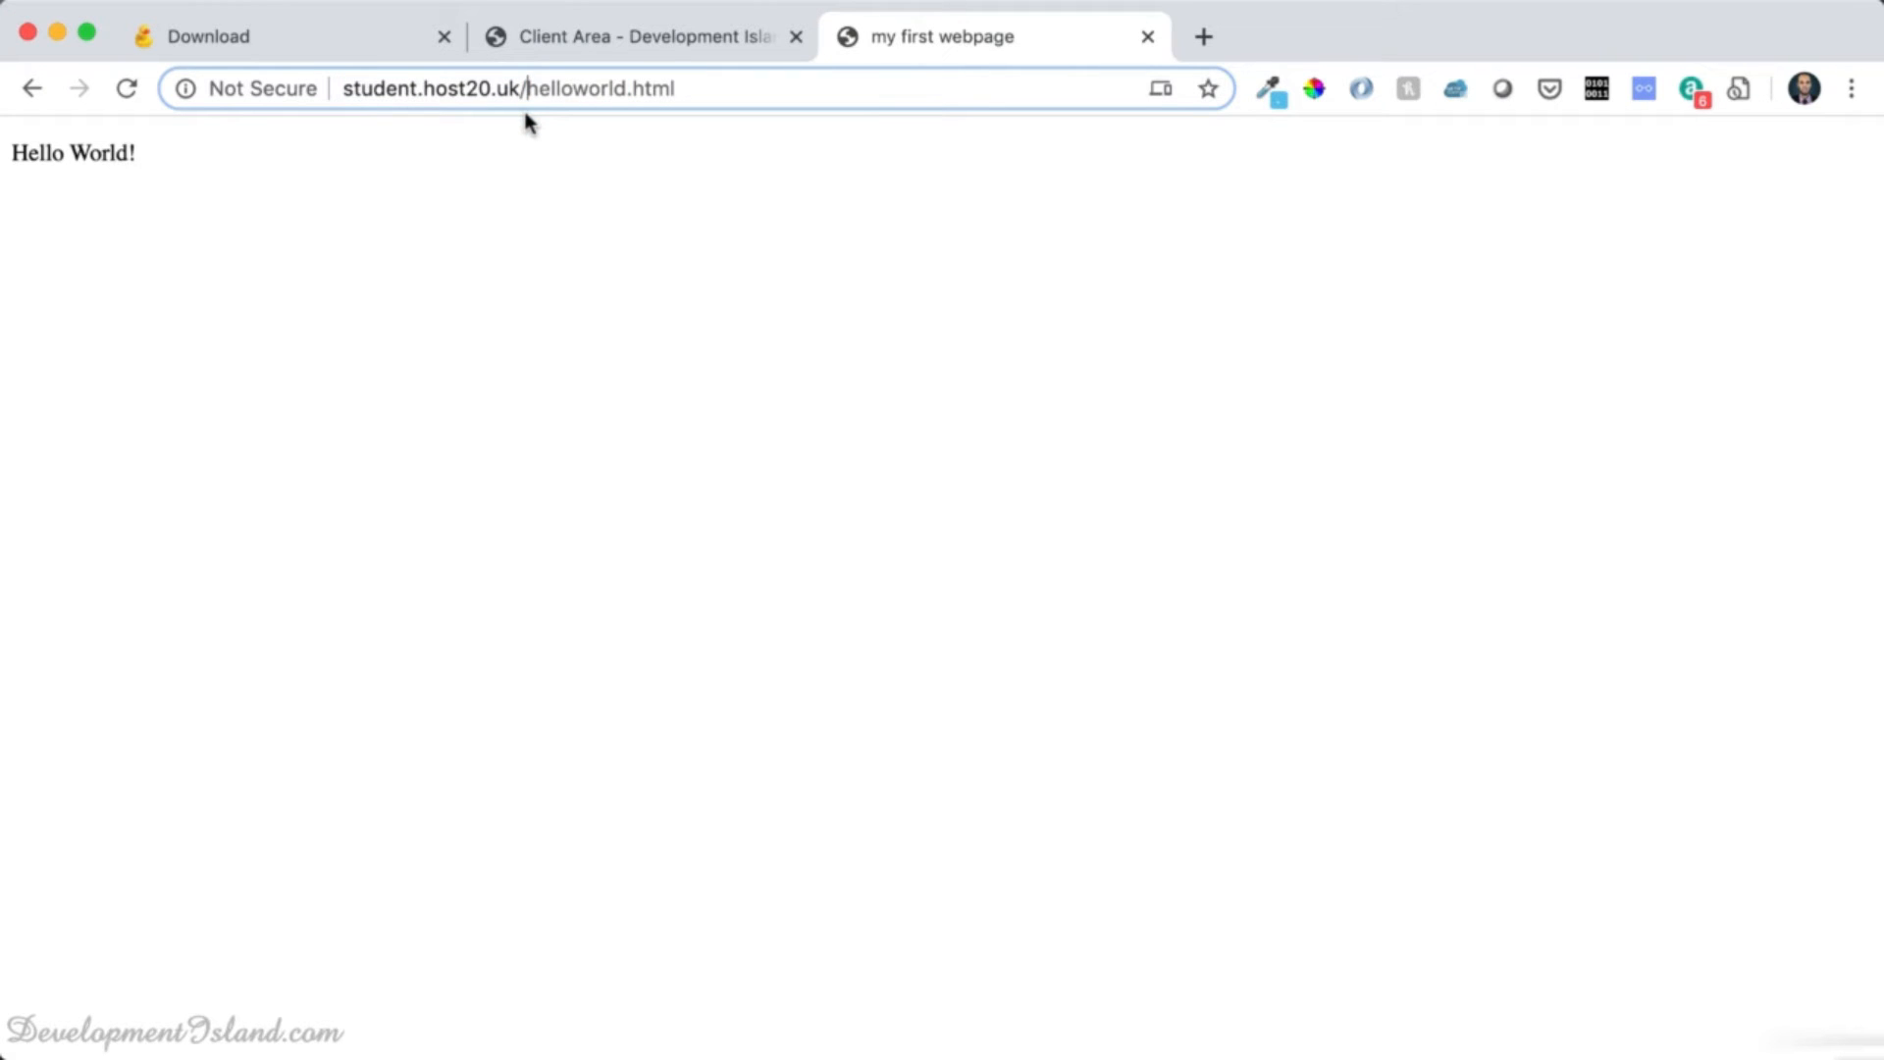
pyautogui.write('folder/')
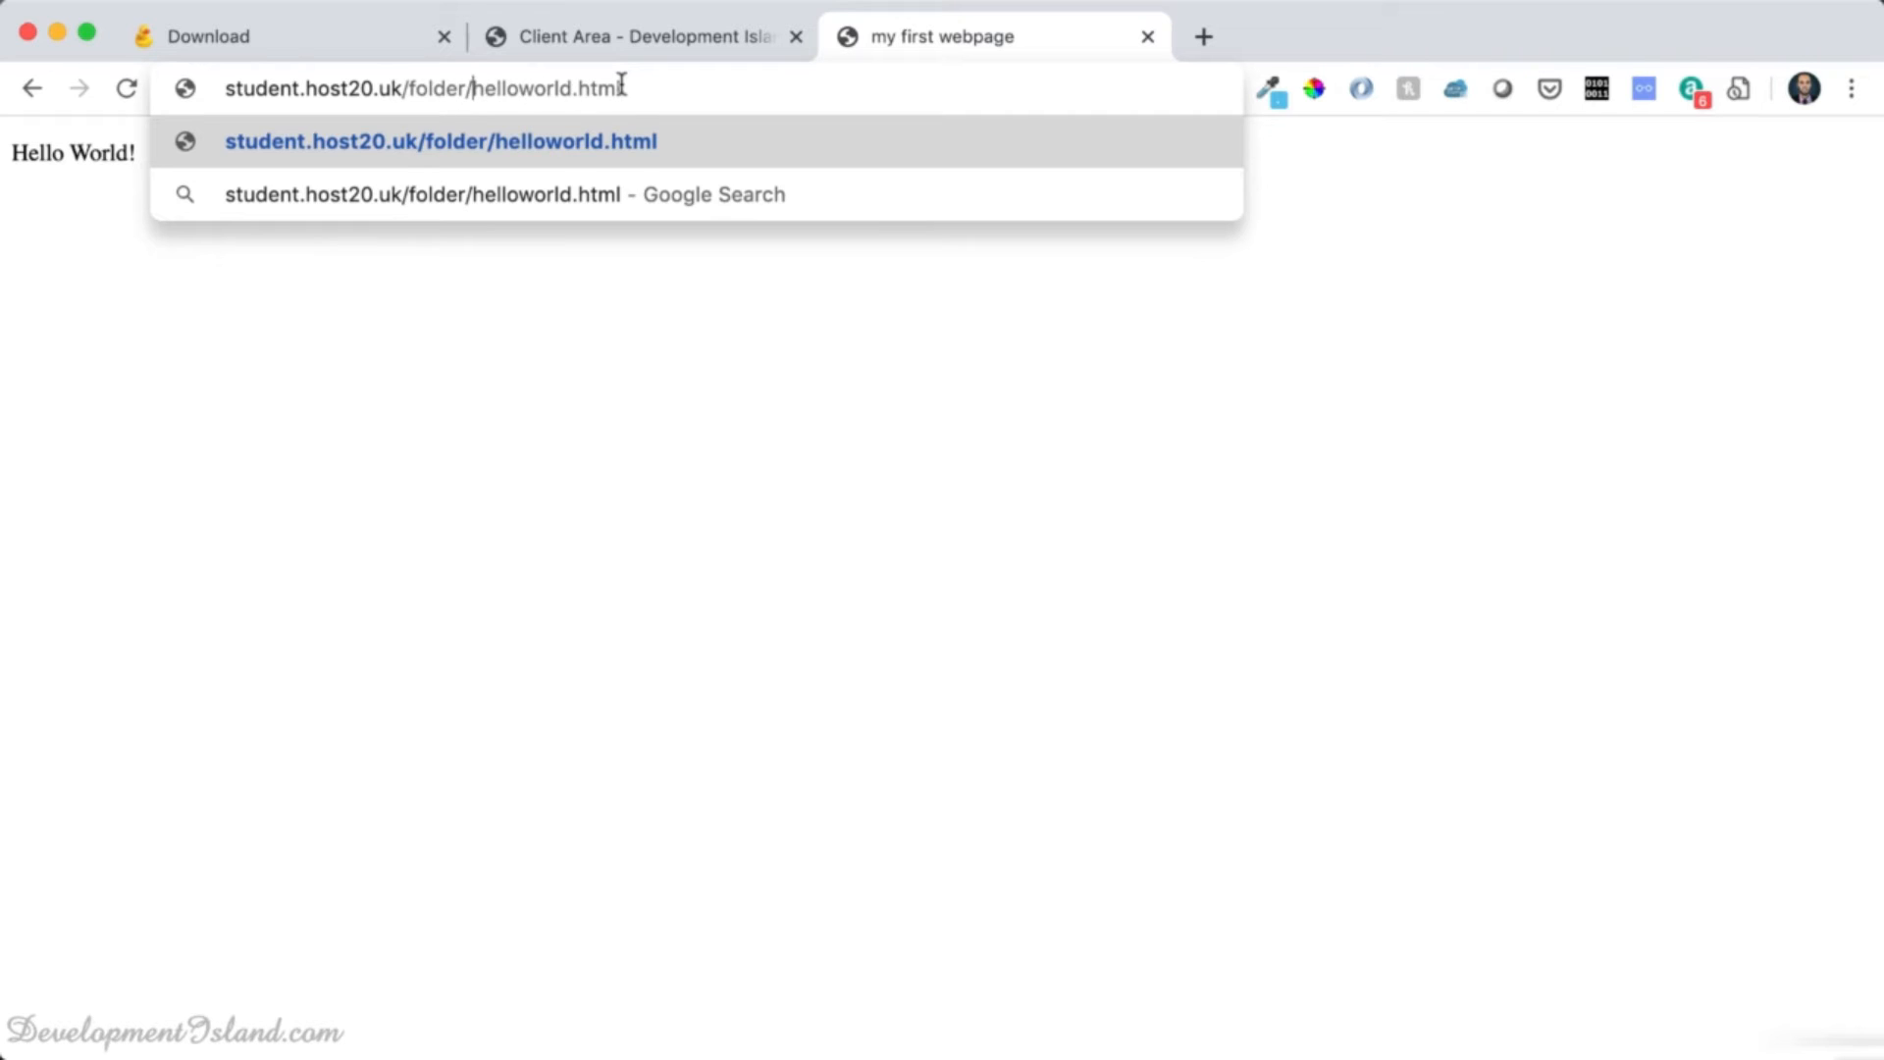
pyautogui.press('Return')
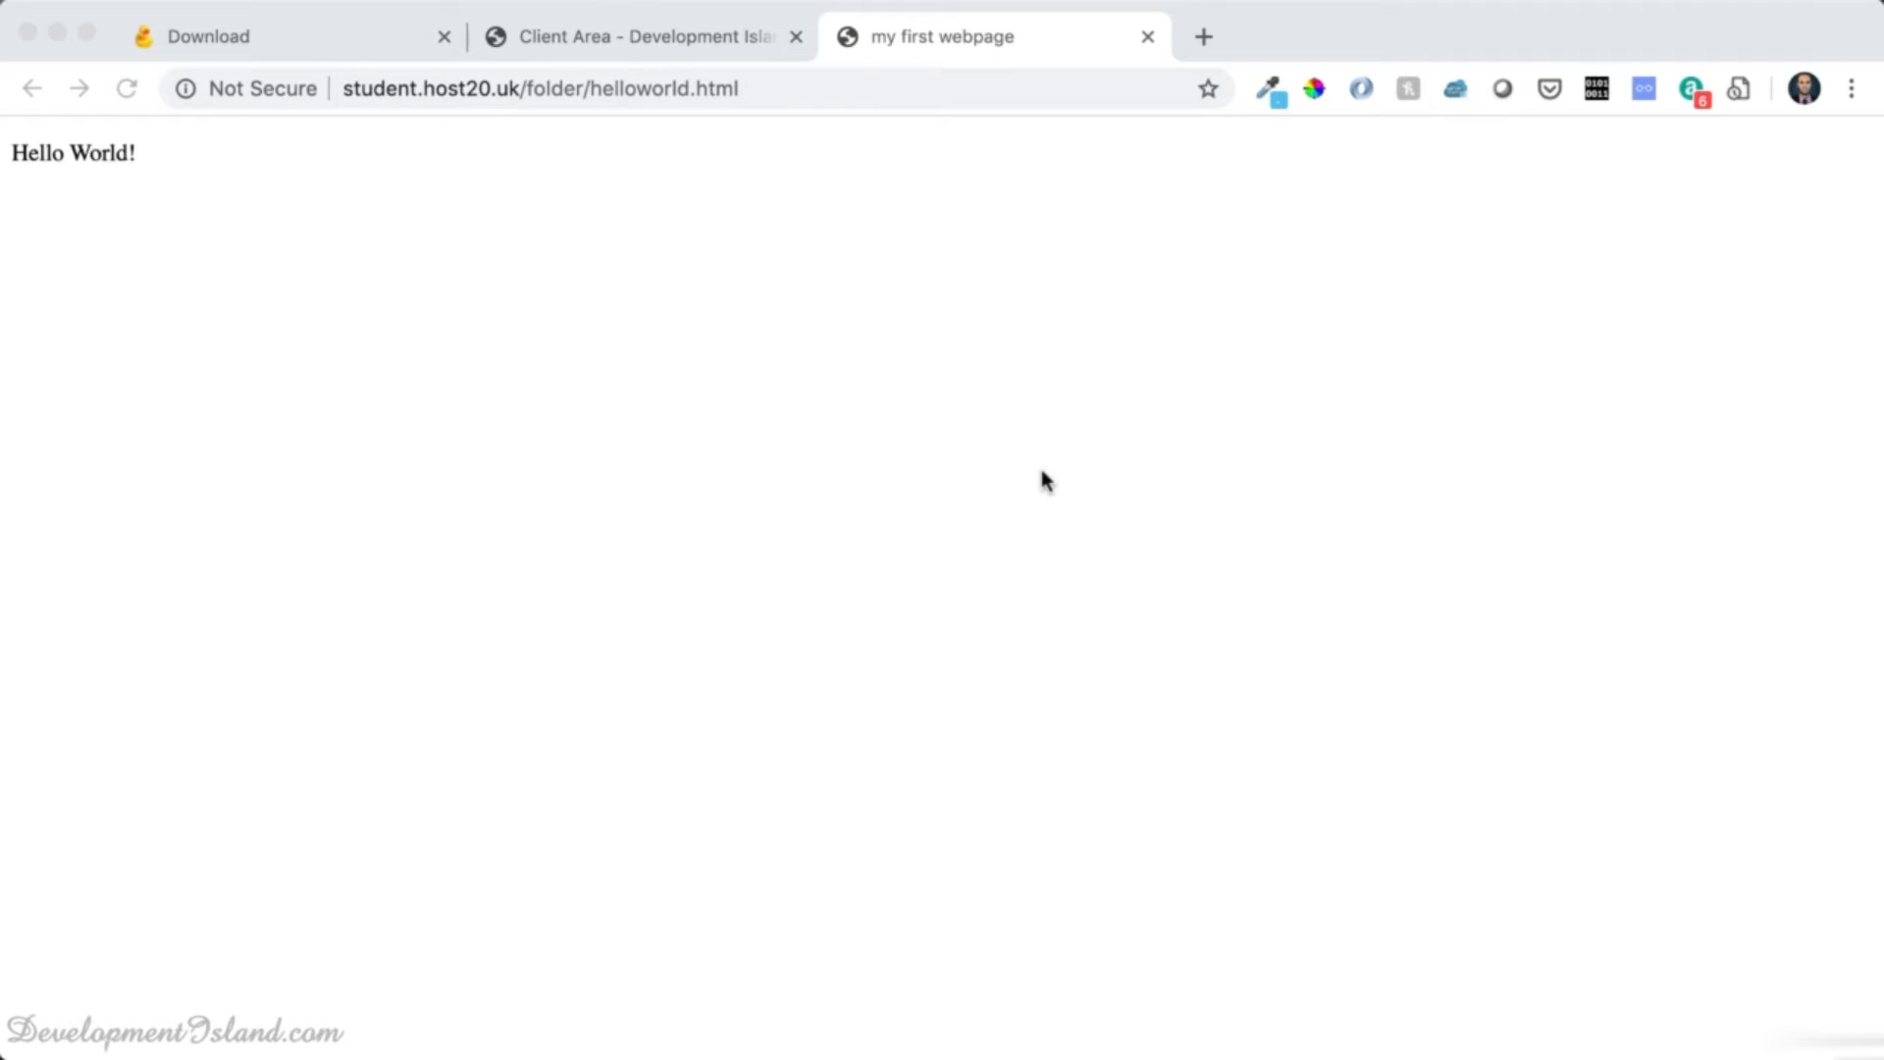
# - Return to the public_html file listing in Cyberduck and deselect helloworld.html
pyautogui.press('super+Tab')
pyautogui.press('super+Tab')
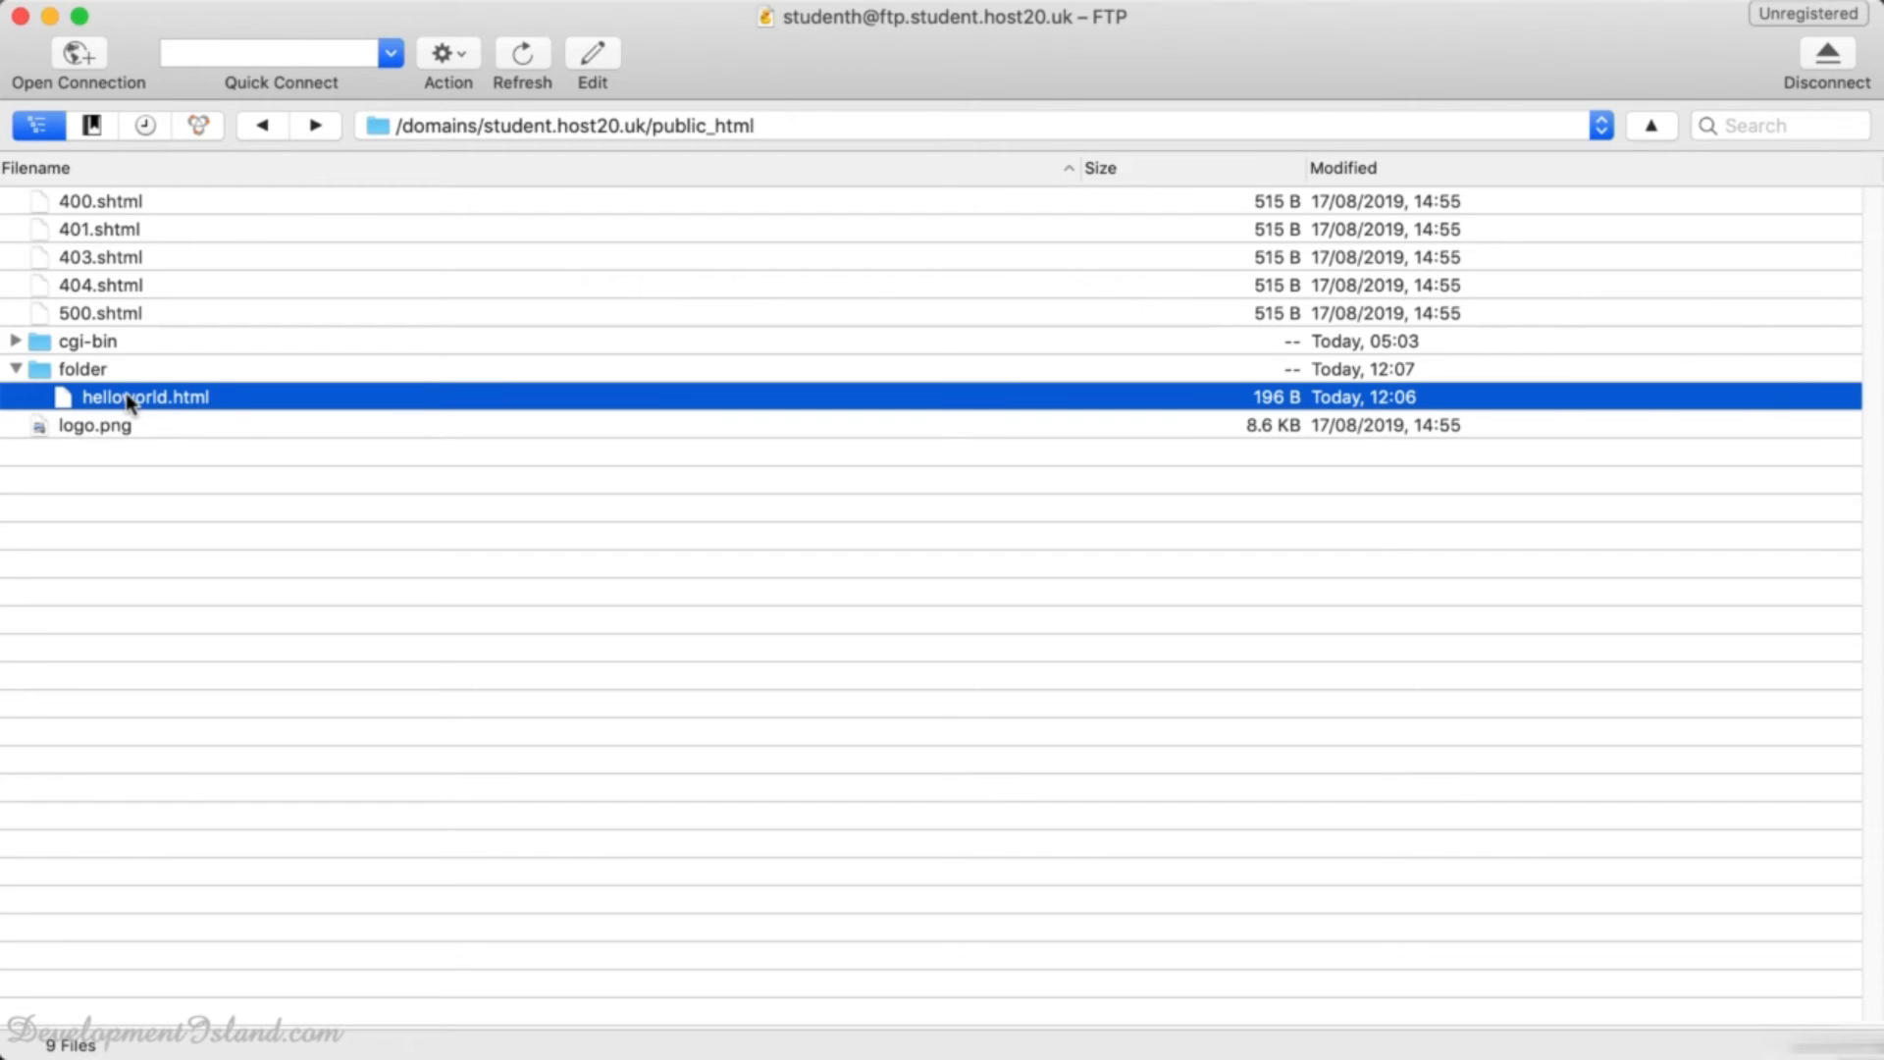
pyautogui.click(102, 469)
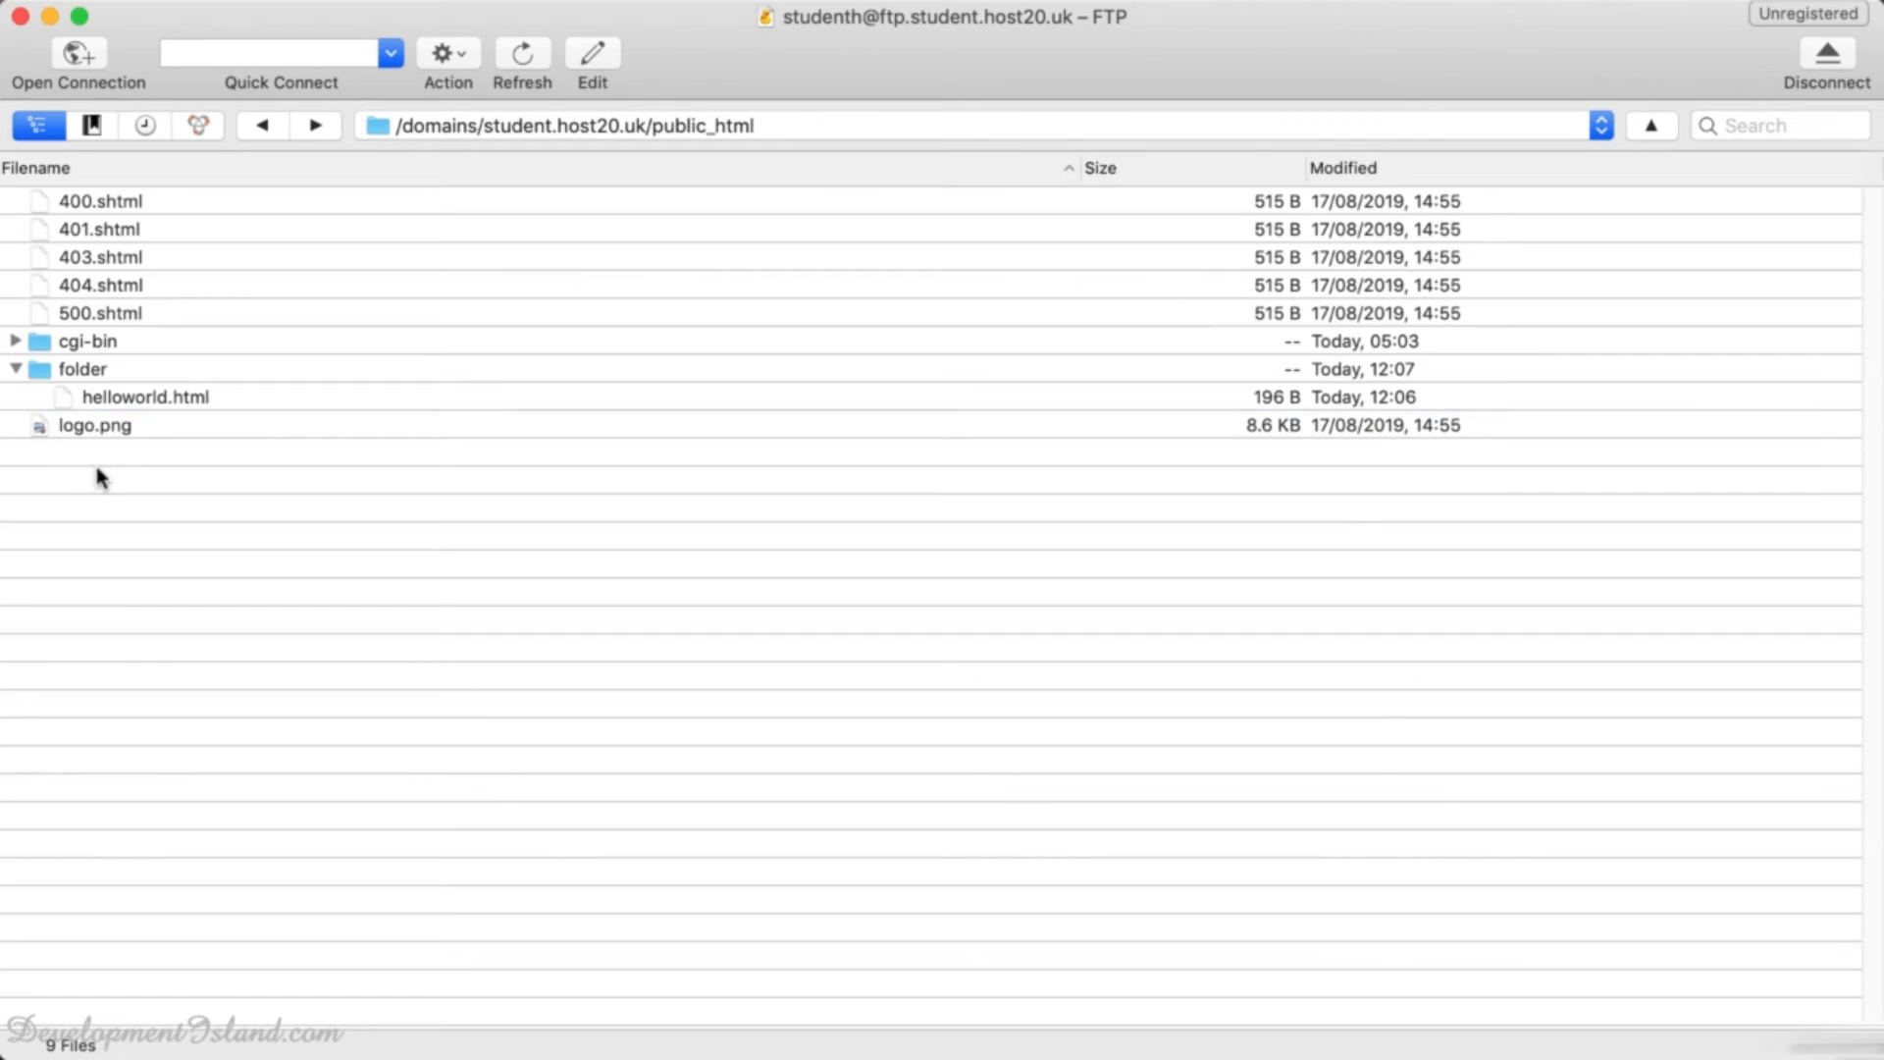
# - Move helloworld.html out of the directory named folder back into public_html, and delete that directory
pyautogui.click(102, 398)
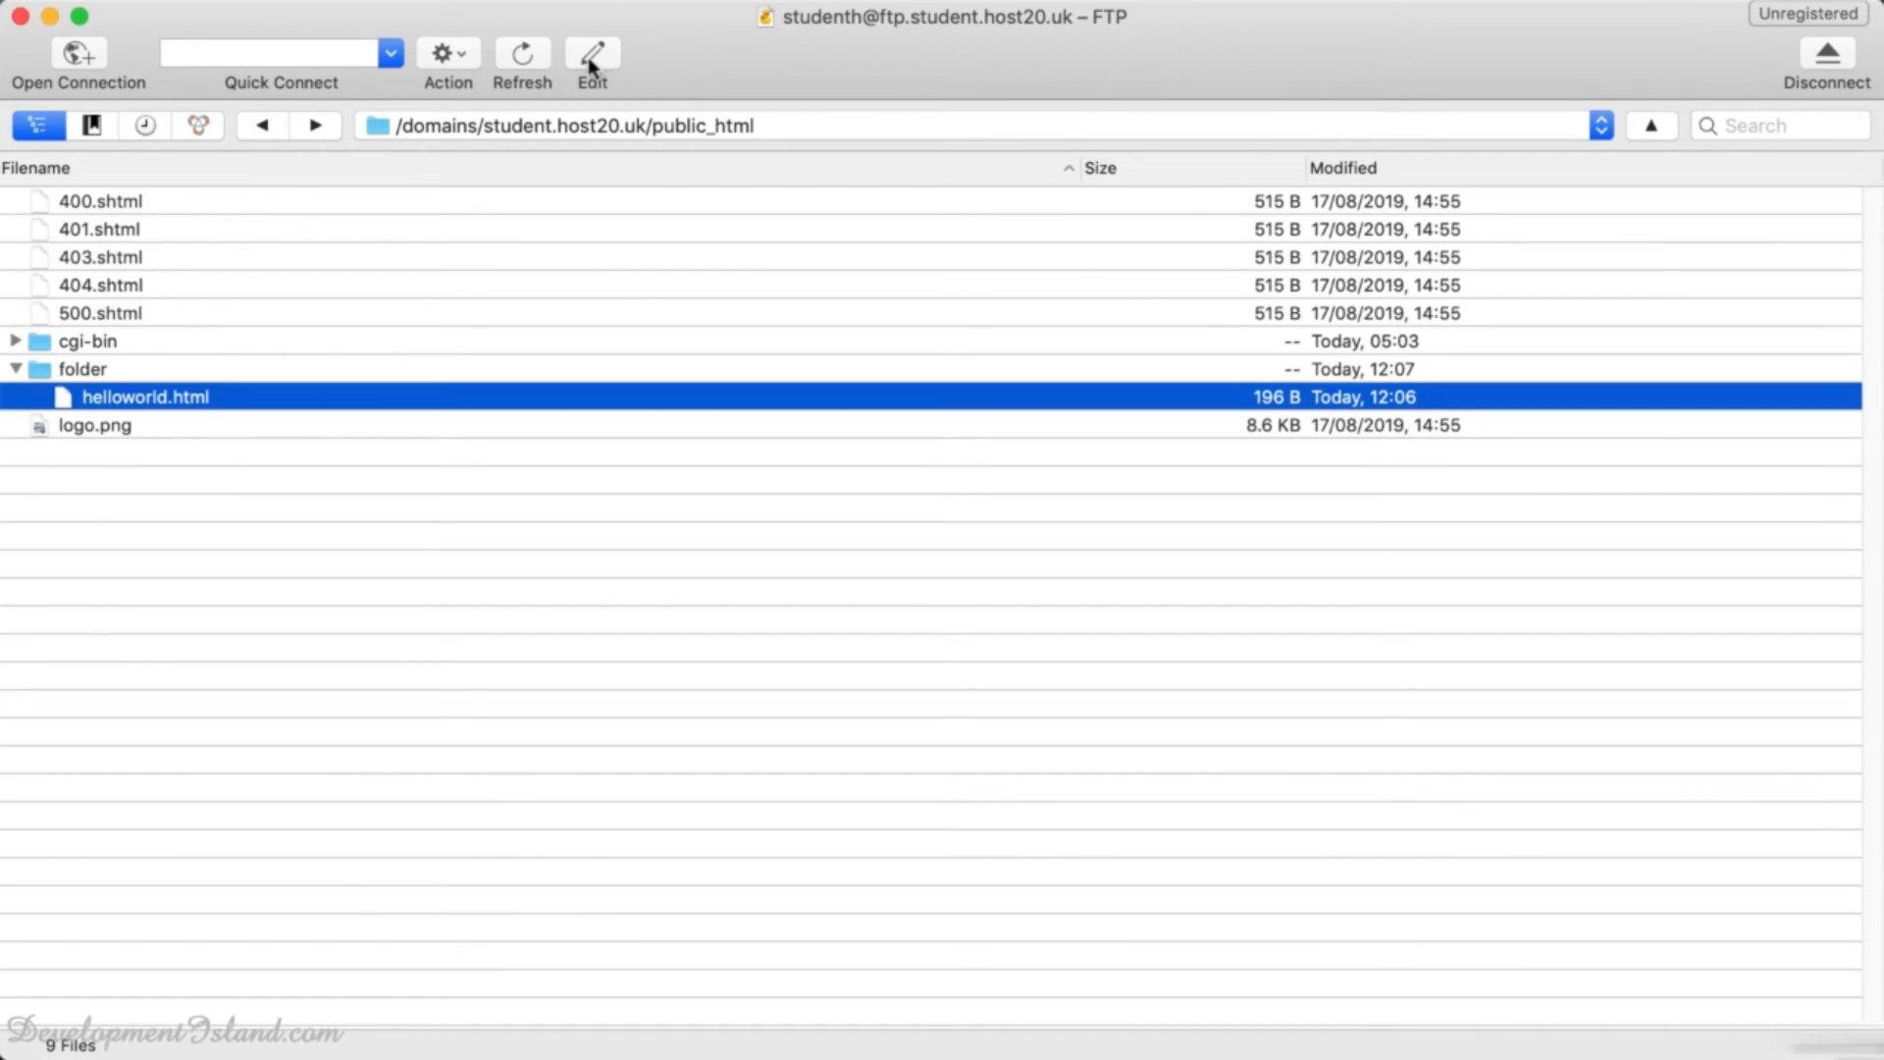
pyautogui.click(110, 485)
pyautogui.click(79, 398)
pyautogui.moveTo(76, 398); pyautogui.dragTo(77, 454)
pyautogui.moveTo(61, 569); pyautogui.dragTo(59, 563)
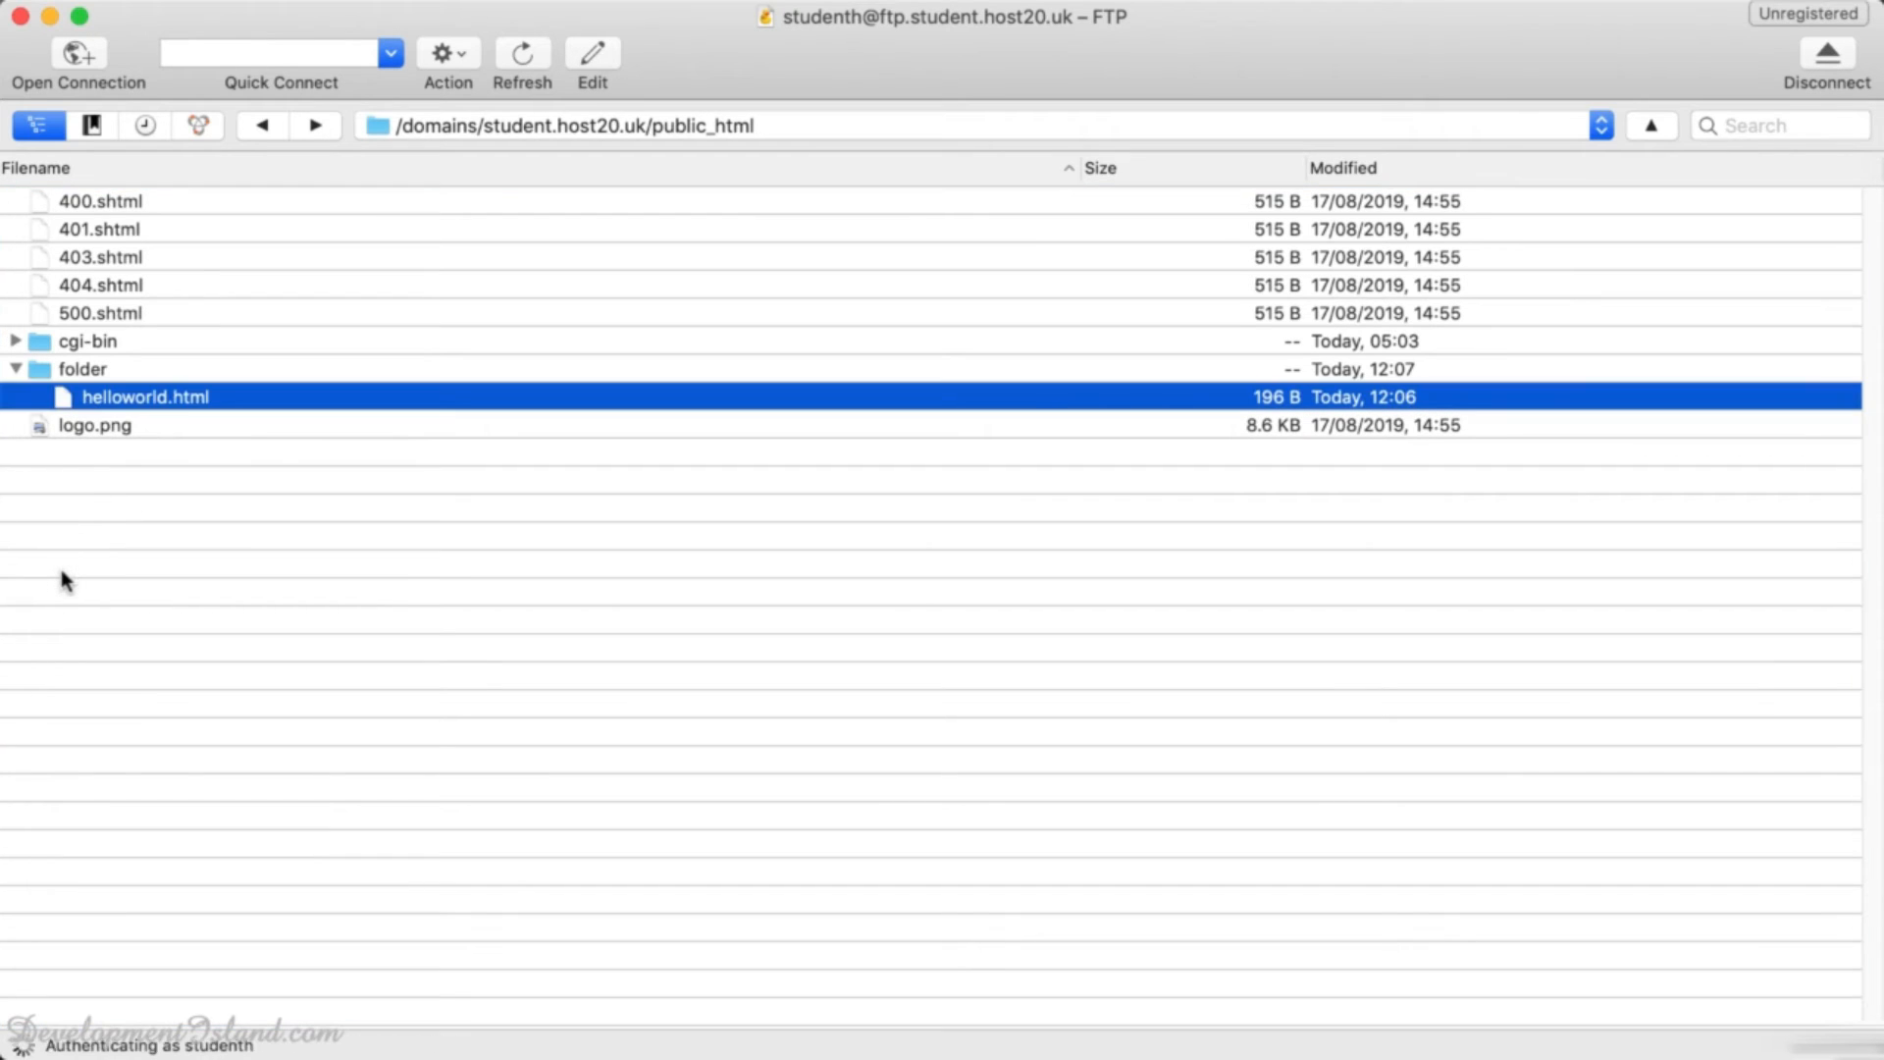
pyautogui.rightClick(40, 371)
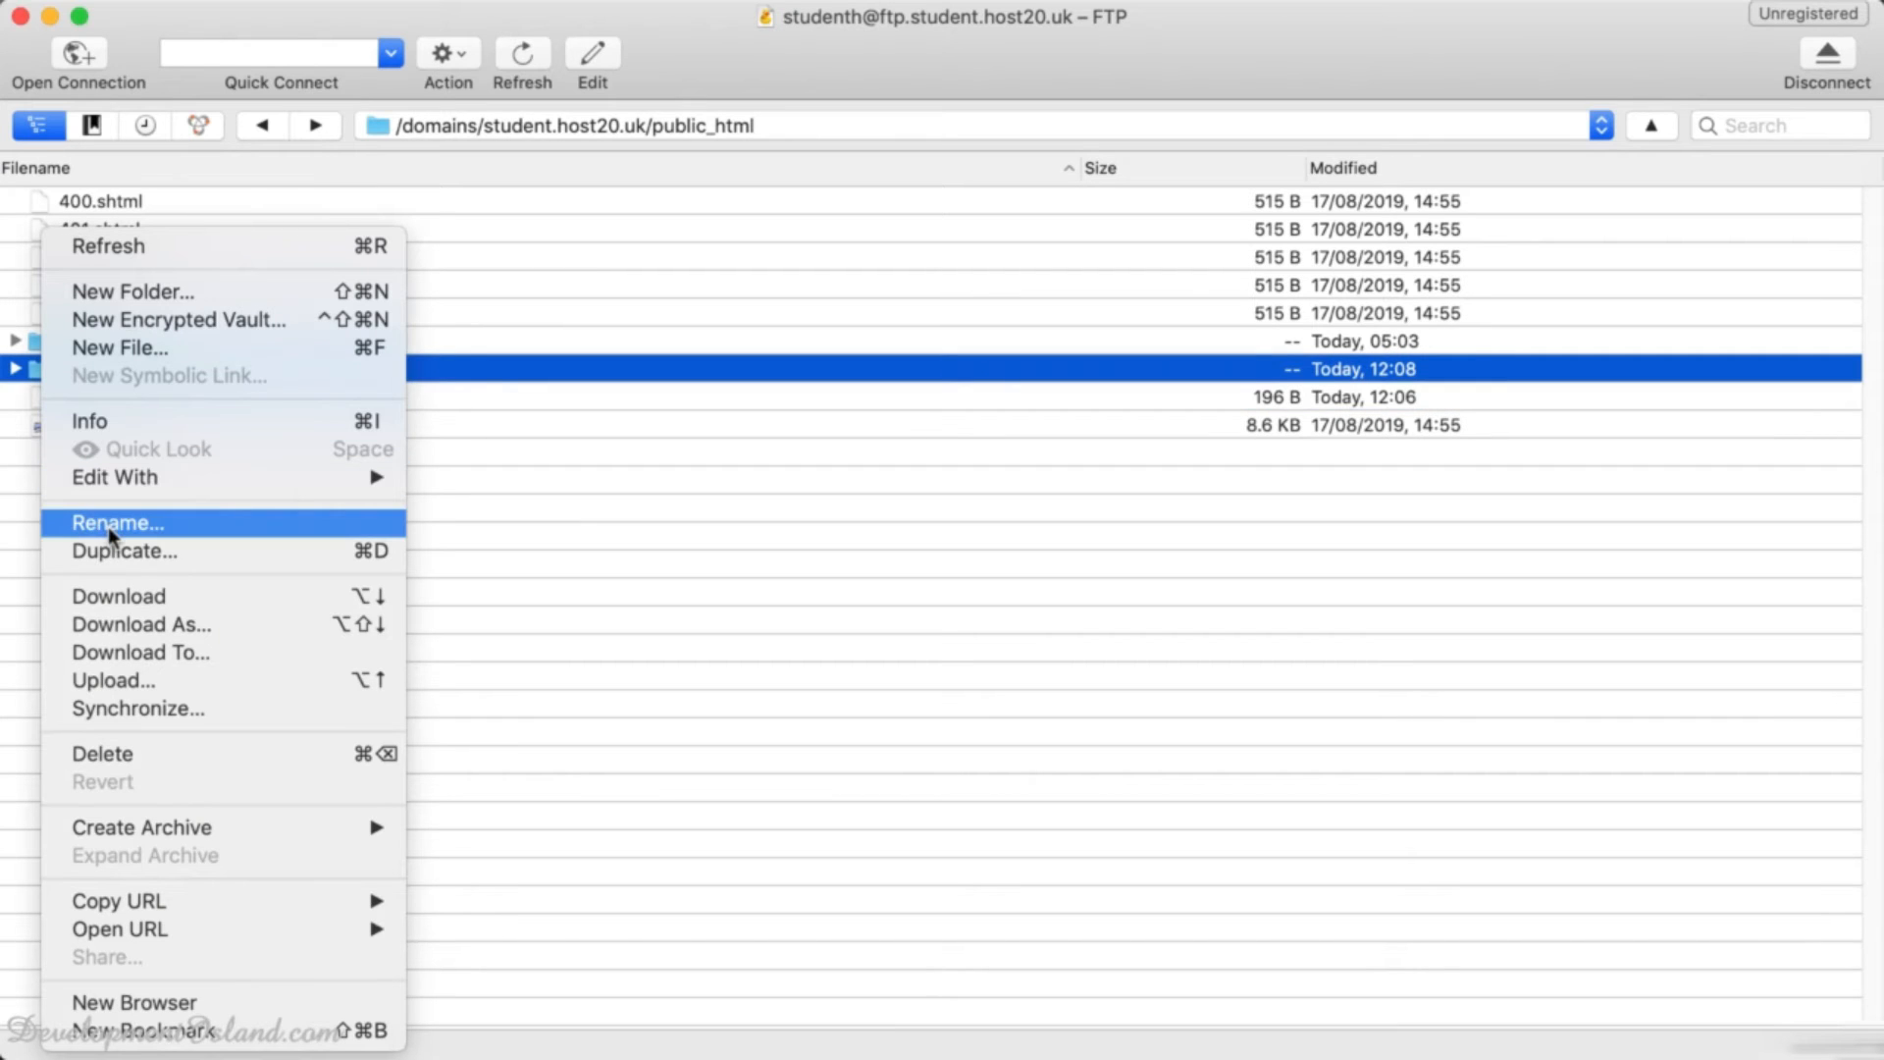
pyautogui.click(108, 754)
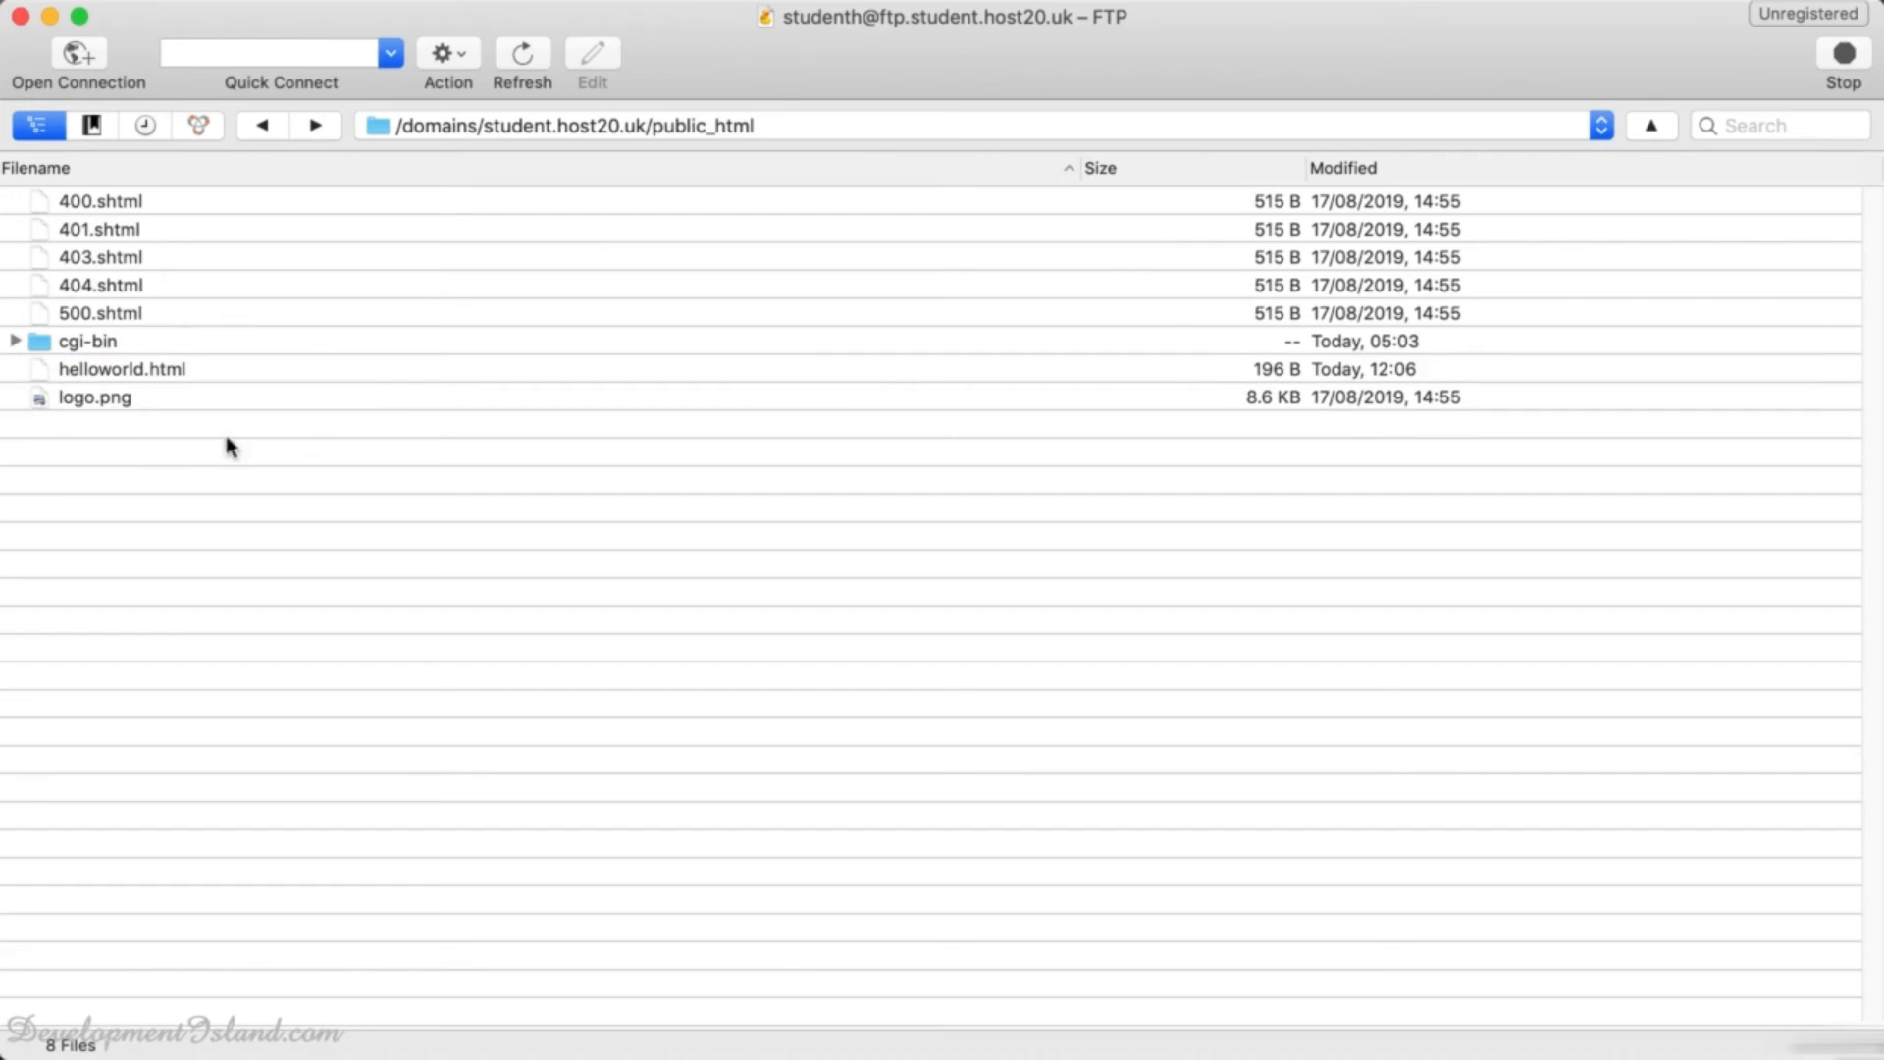
# - Open helloworld.html from public_html for editing with Brackets
pyautogui.click(96, 369)
pyautogui.click(593, 49)
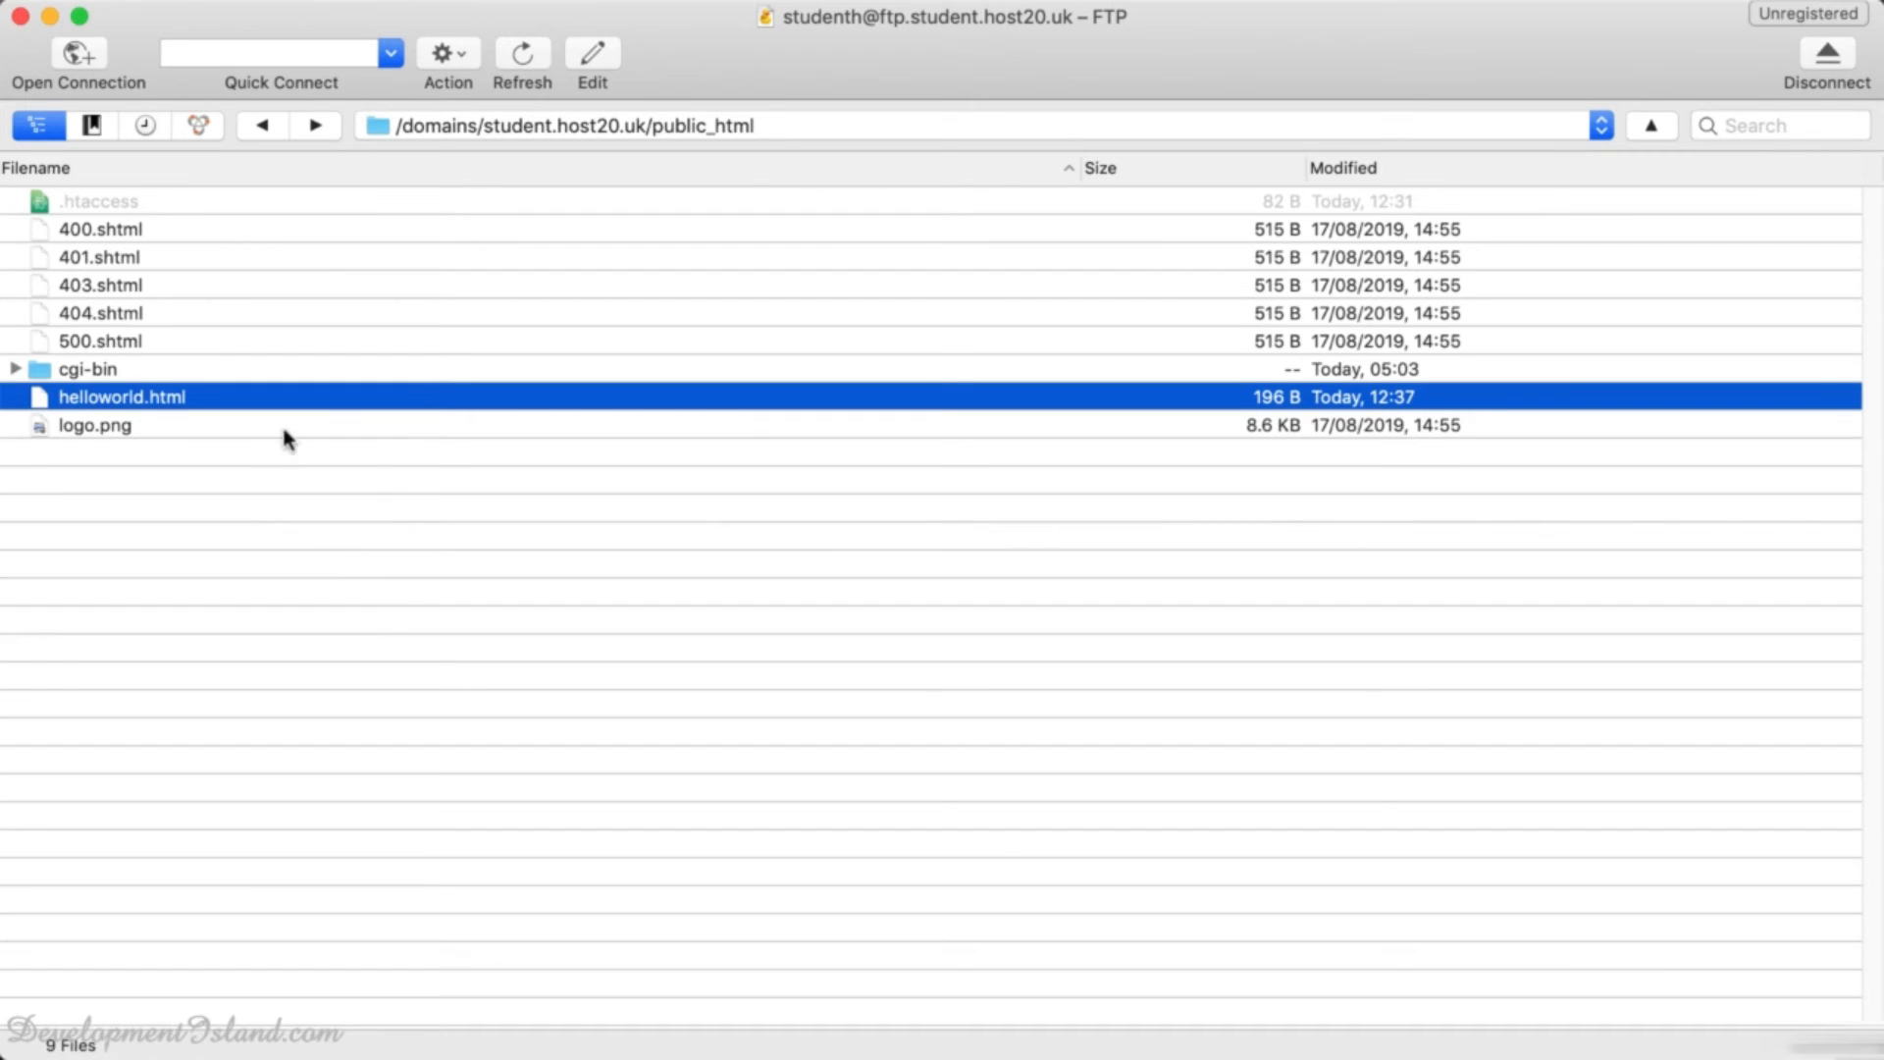
pyautogui.rightClick(102, 402)
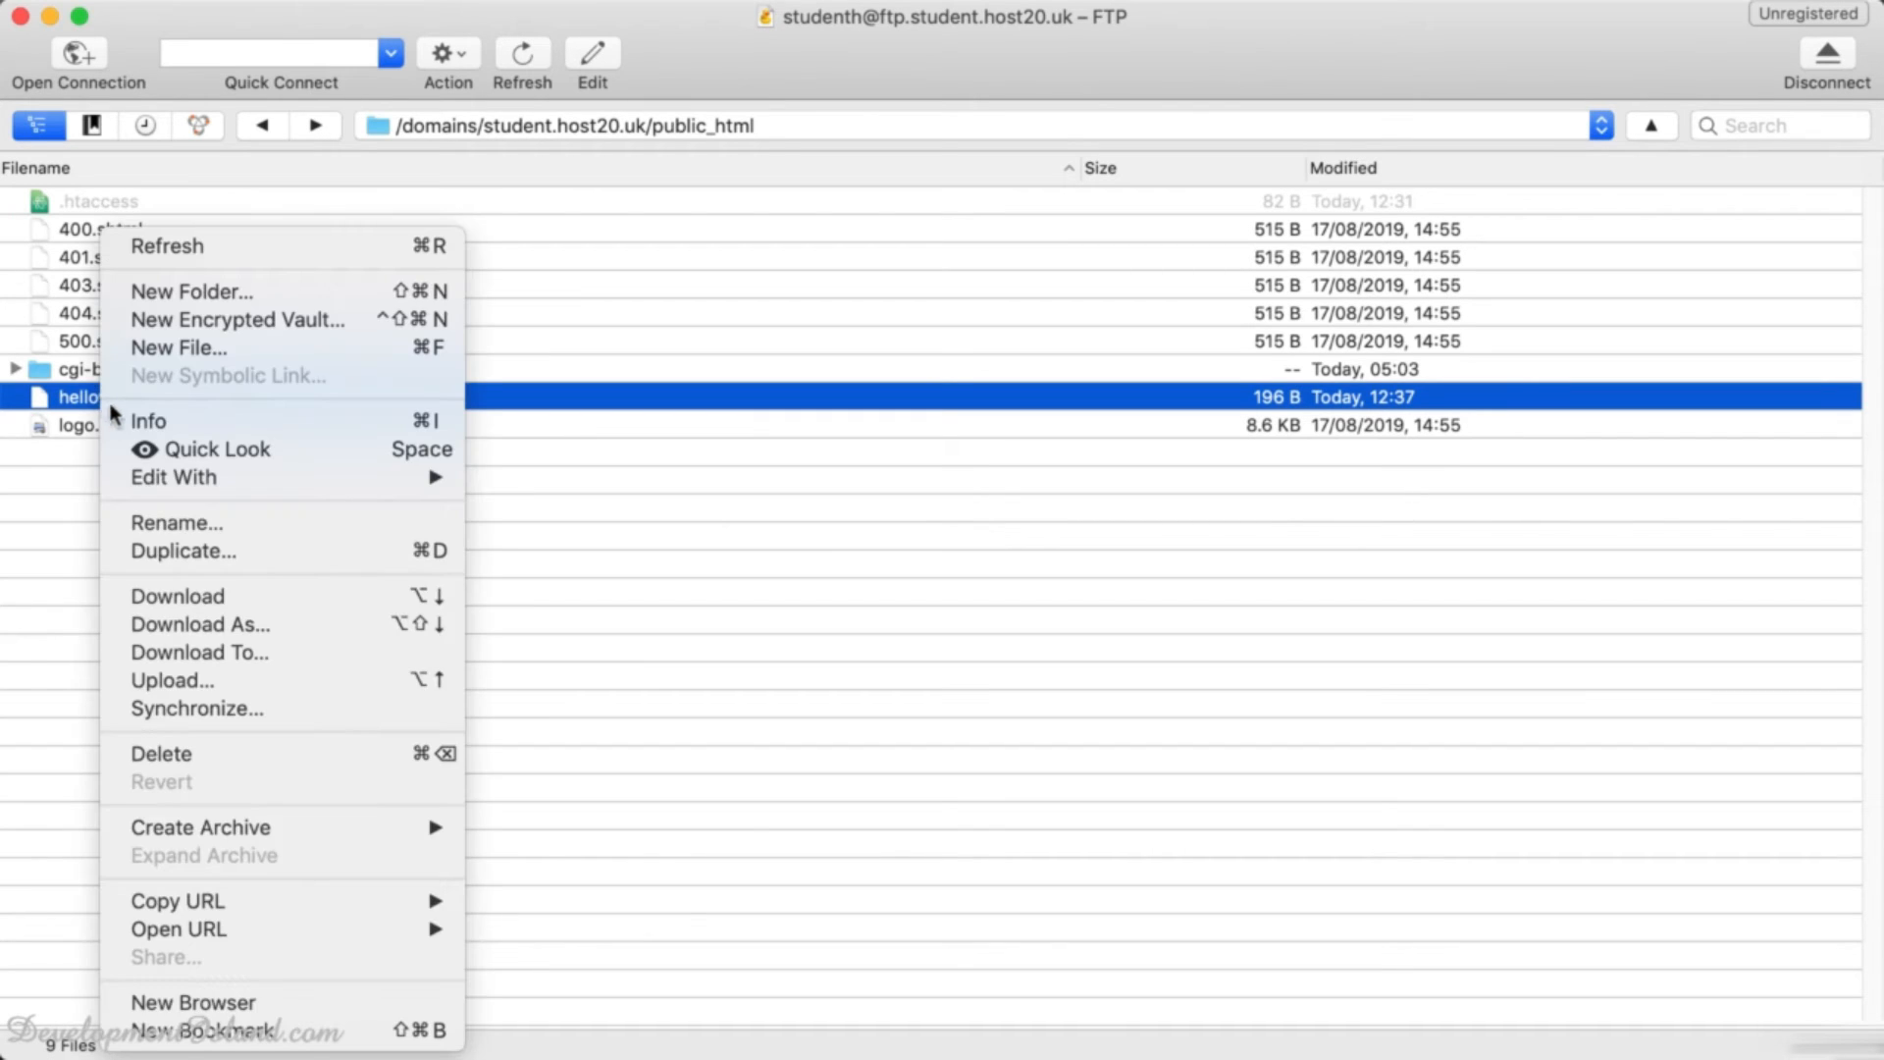
pyautogui.moveTo(245, 483)
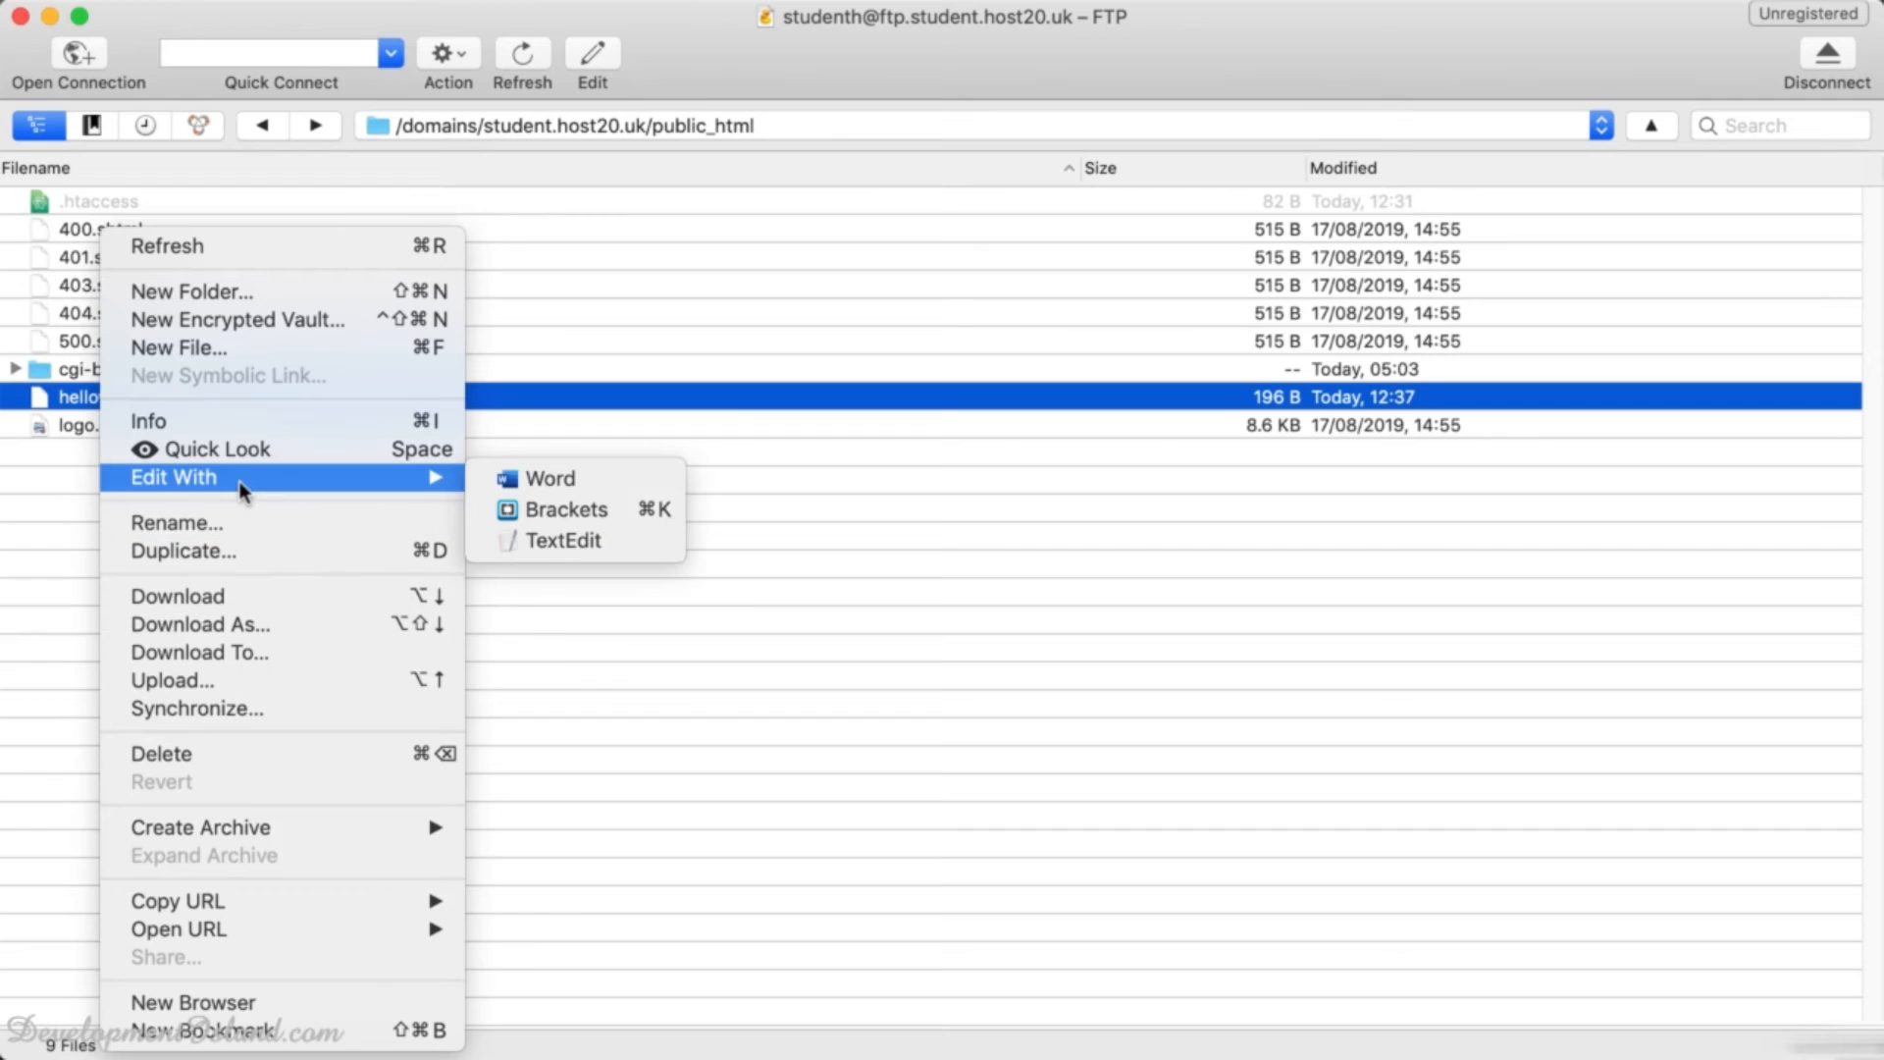
pyautogui.click(545, 510)
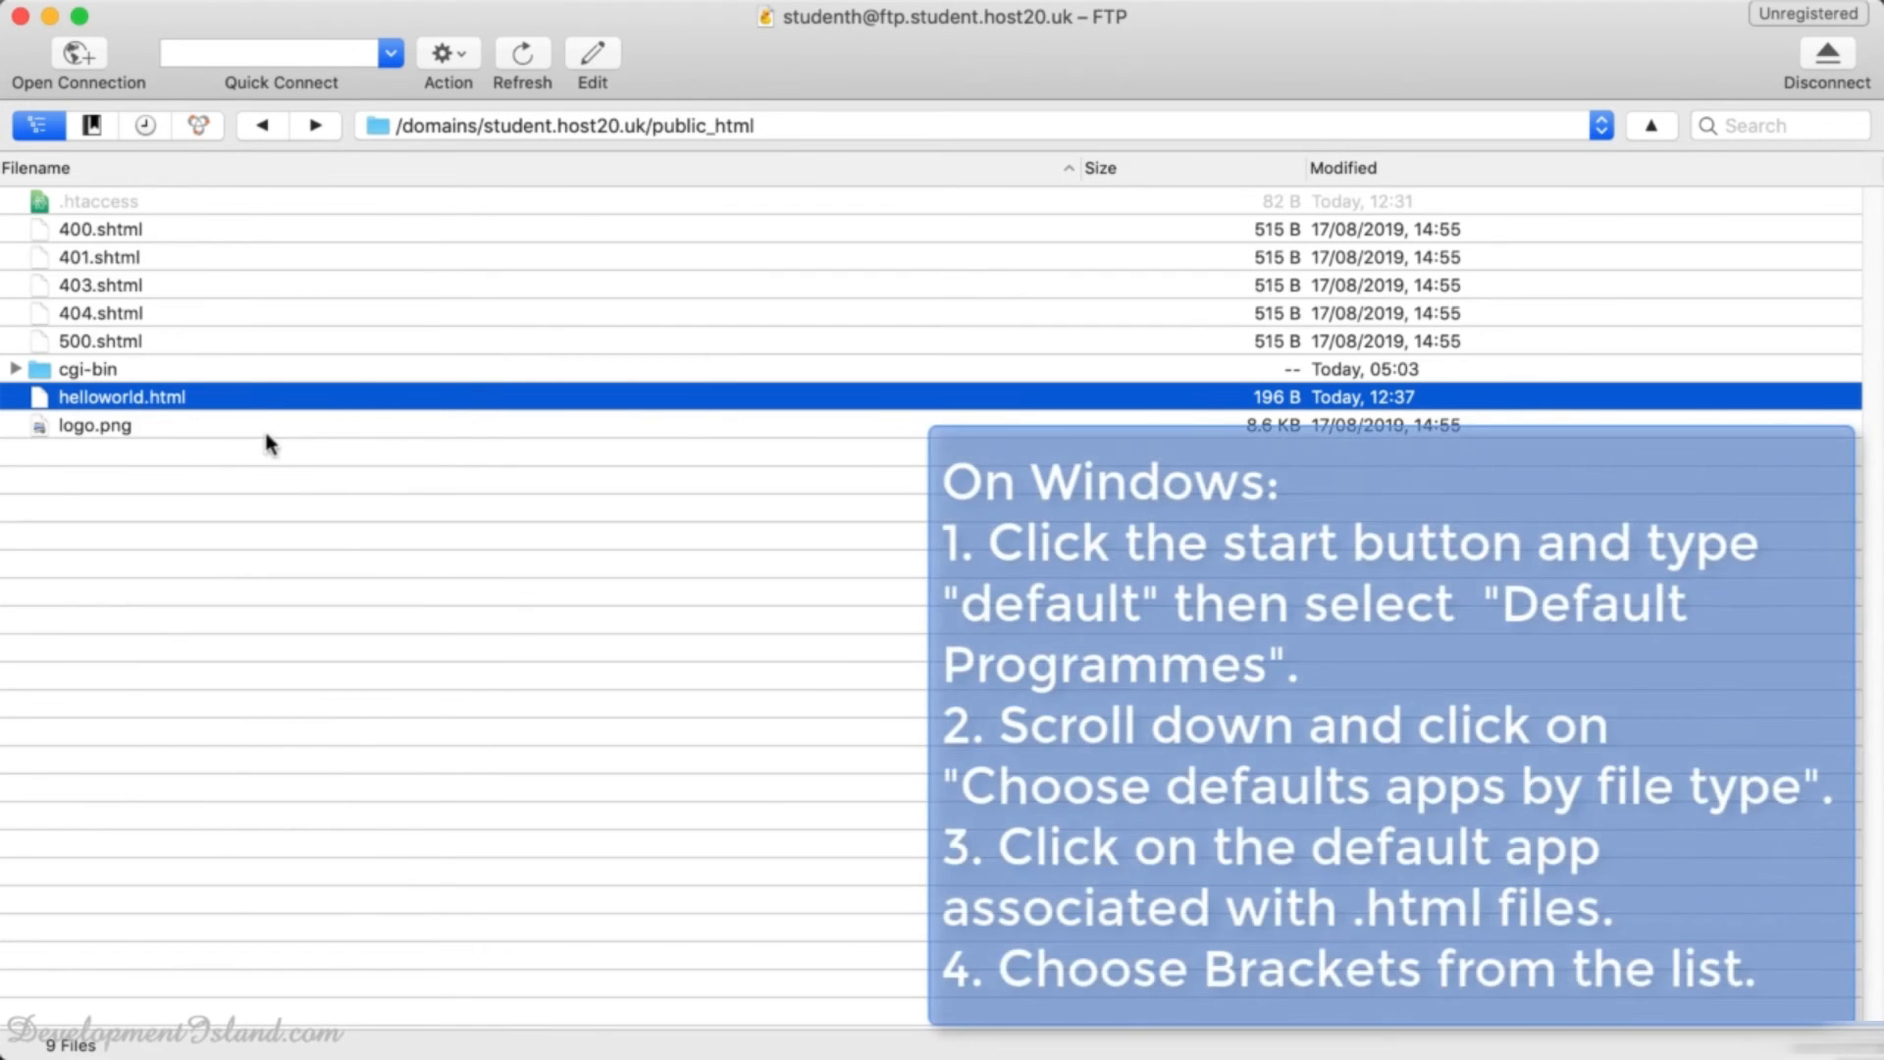
# - Switch to Finder and open the info window of helloworld.html in the THE COMPLETE WEB DEVELOPEMENT COURSE folder
pyautogui.click(106, 1011)
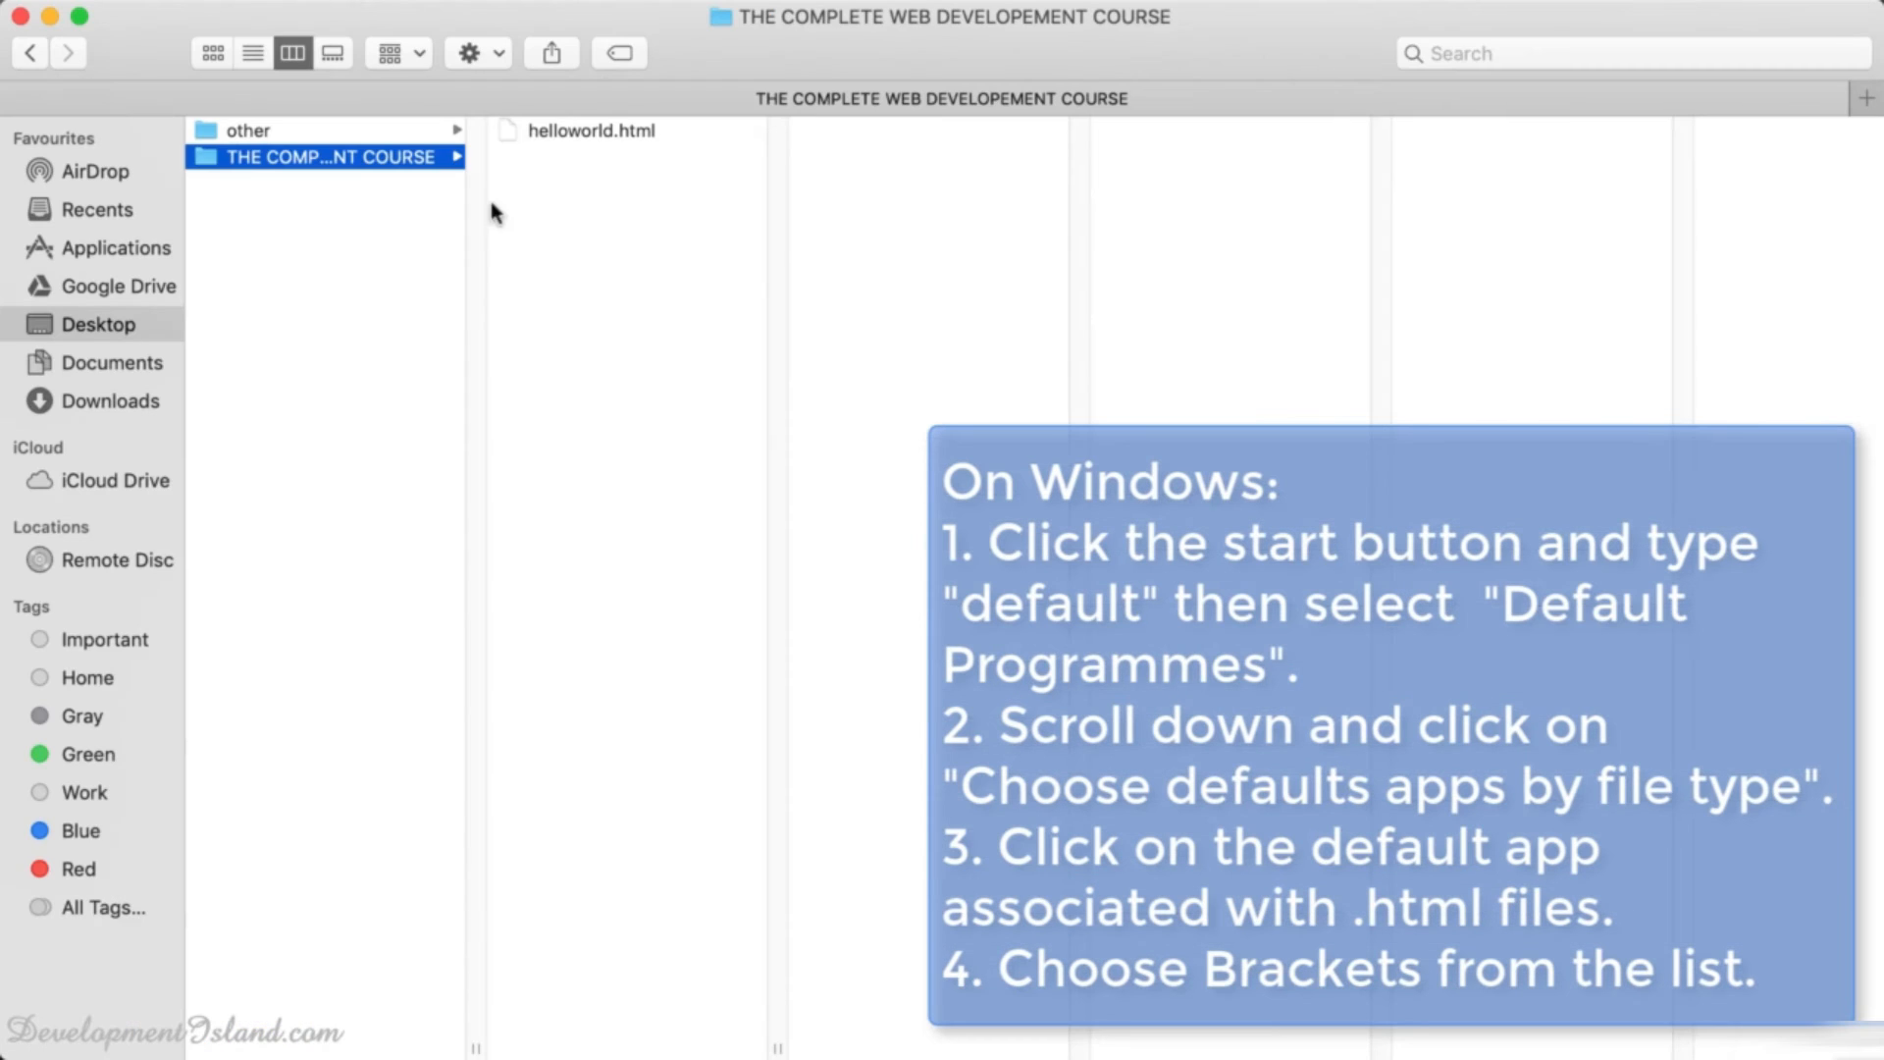
pyautogui.rightClick(589, 133)
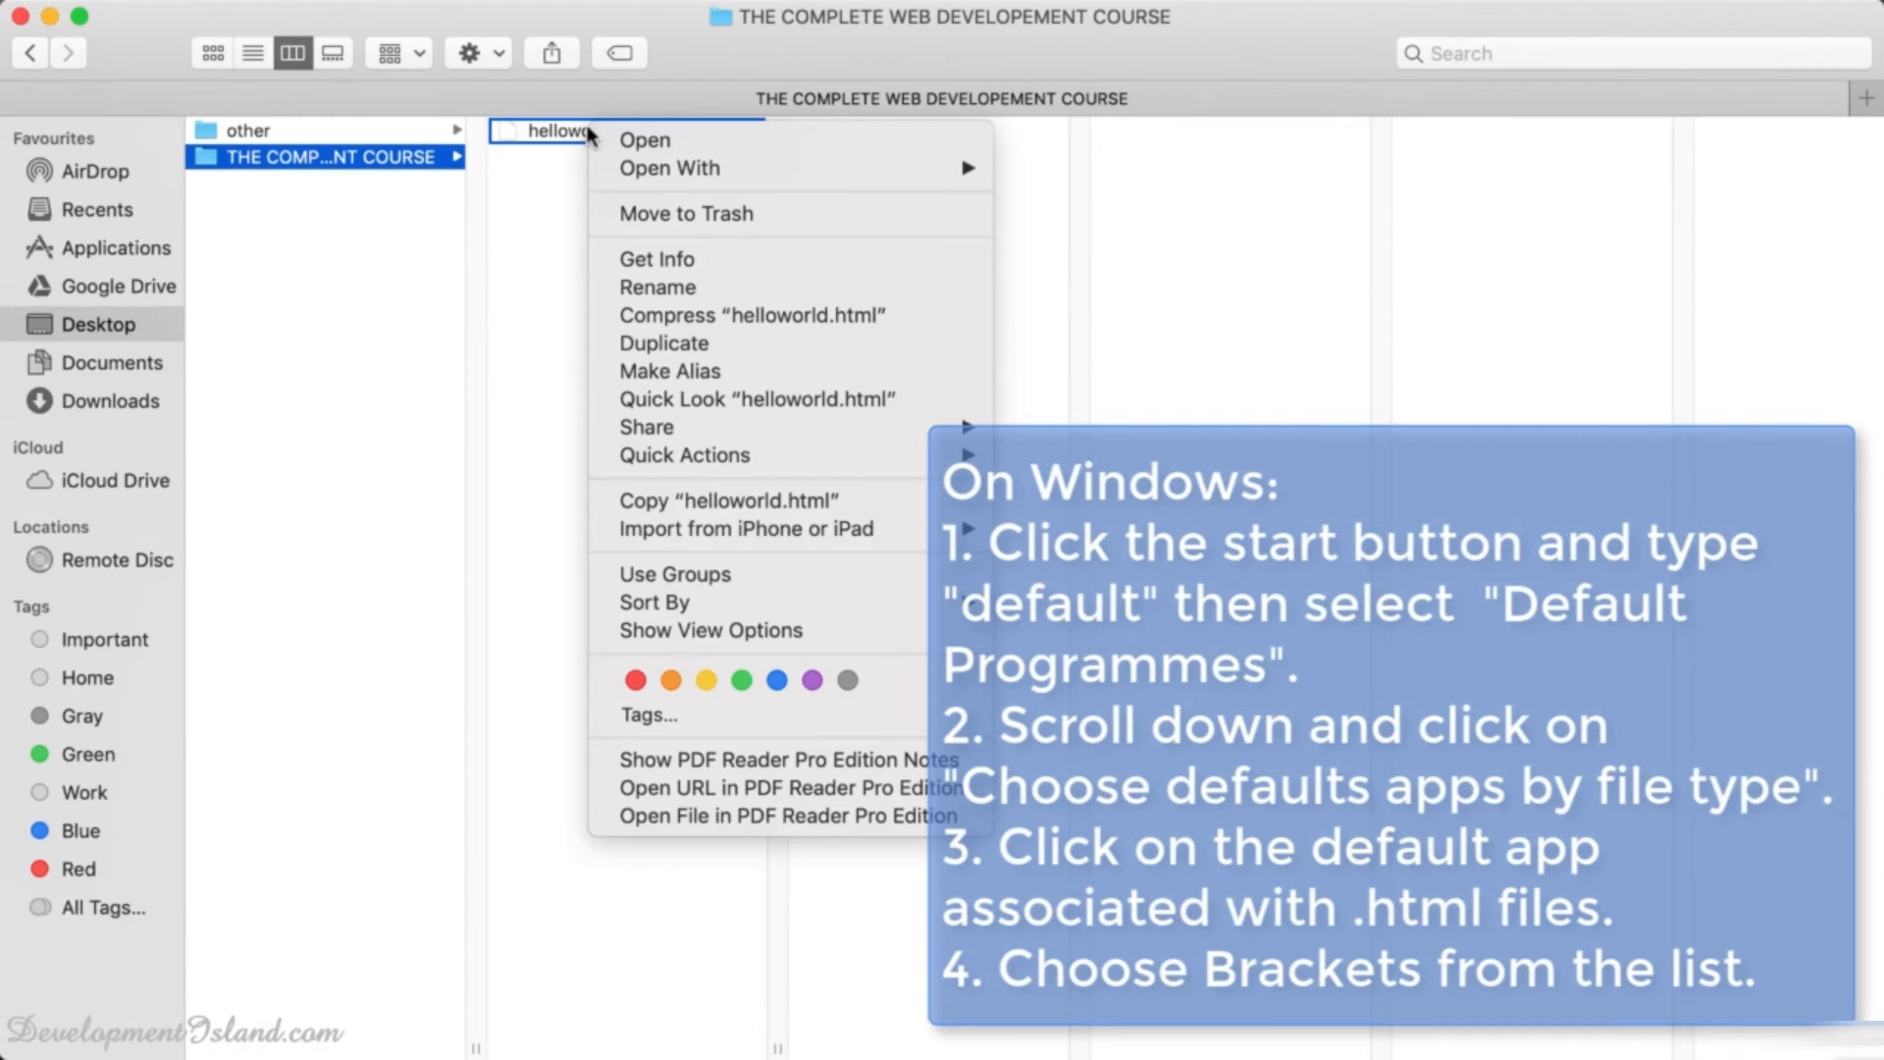
pyautogui.moveTo(699, 179)
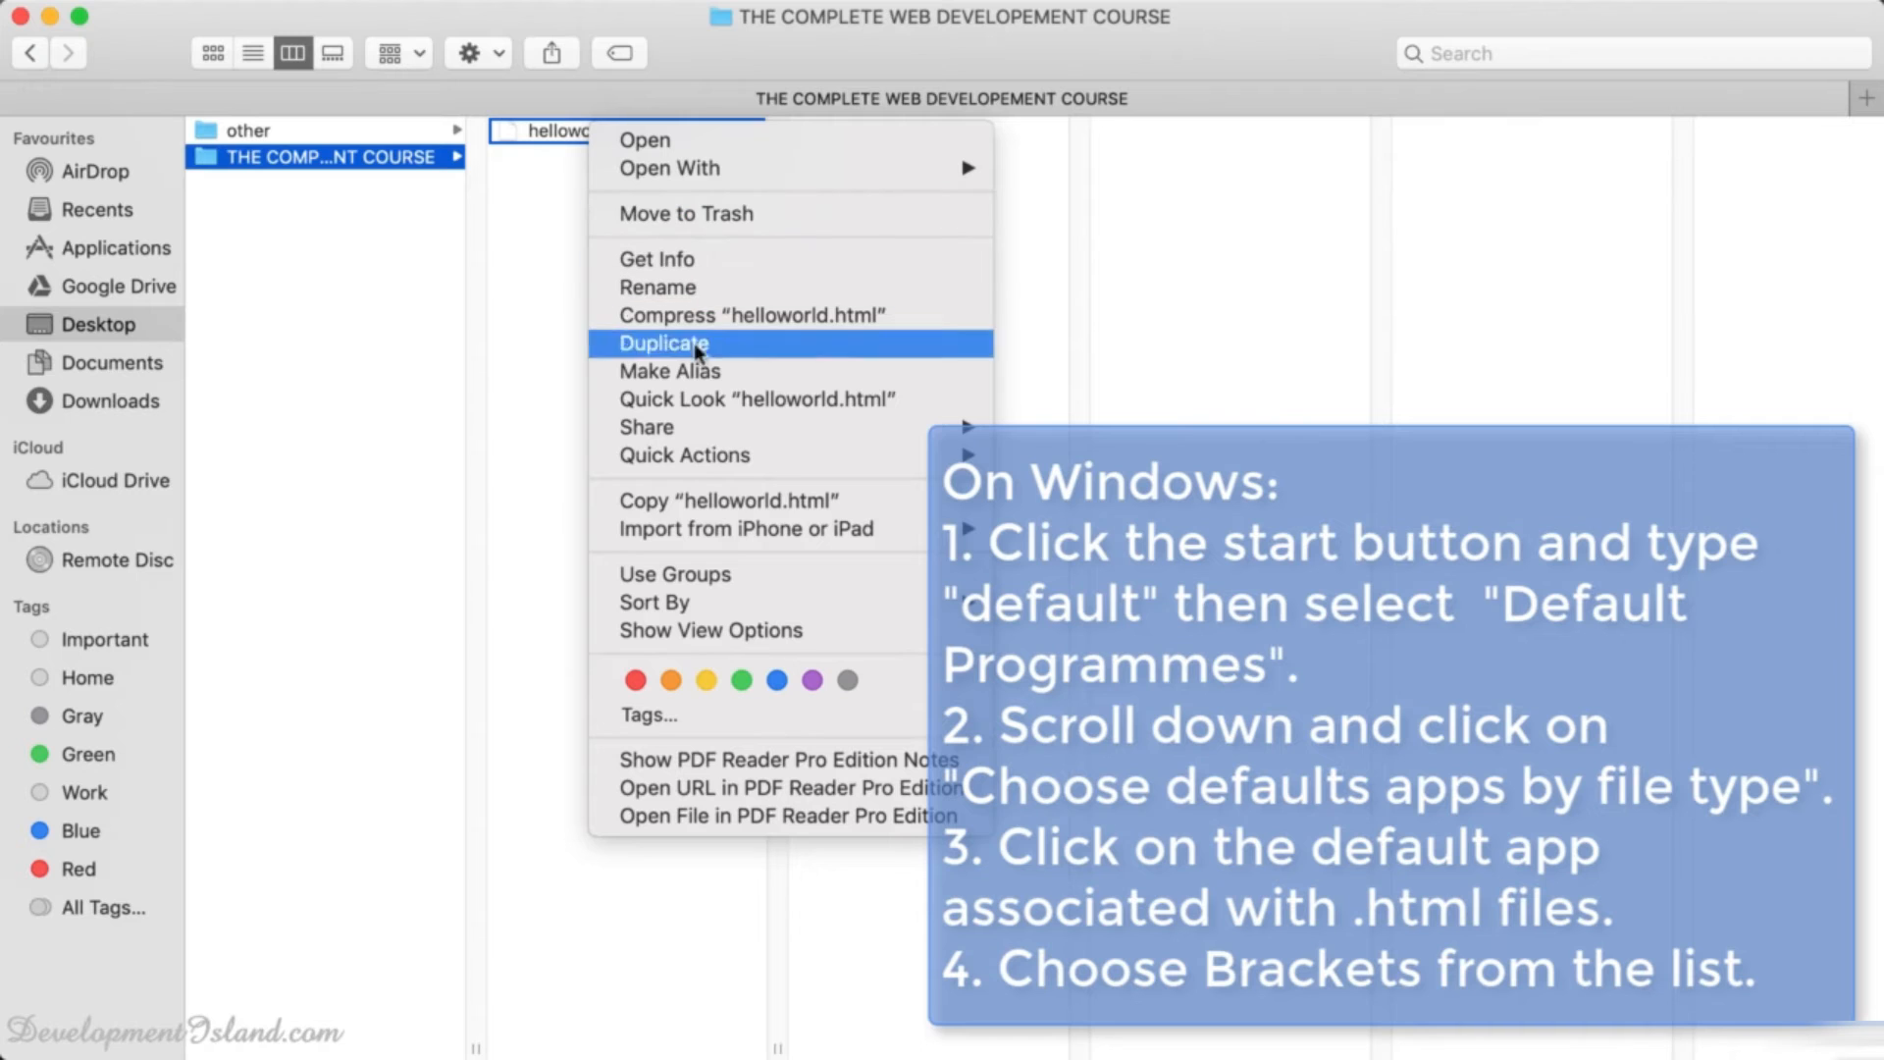
pyautogui.click(675, 258)
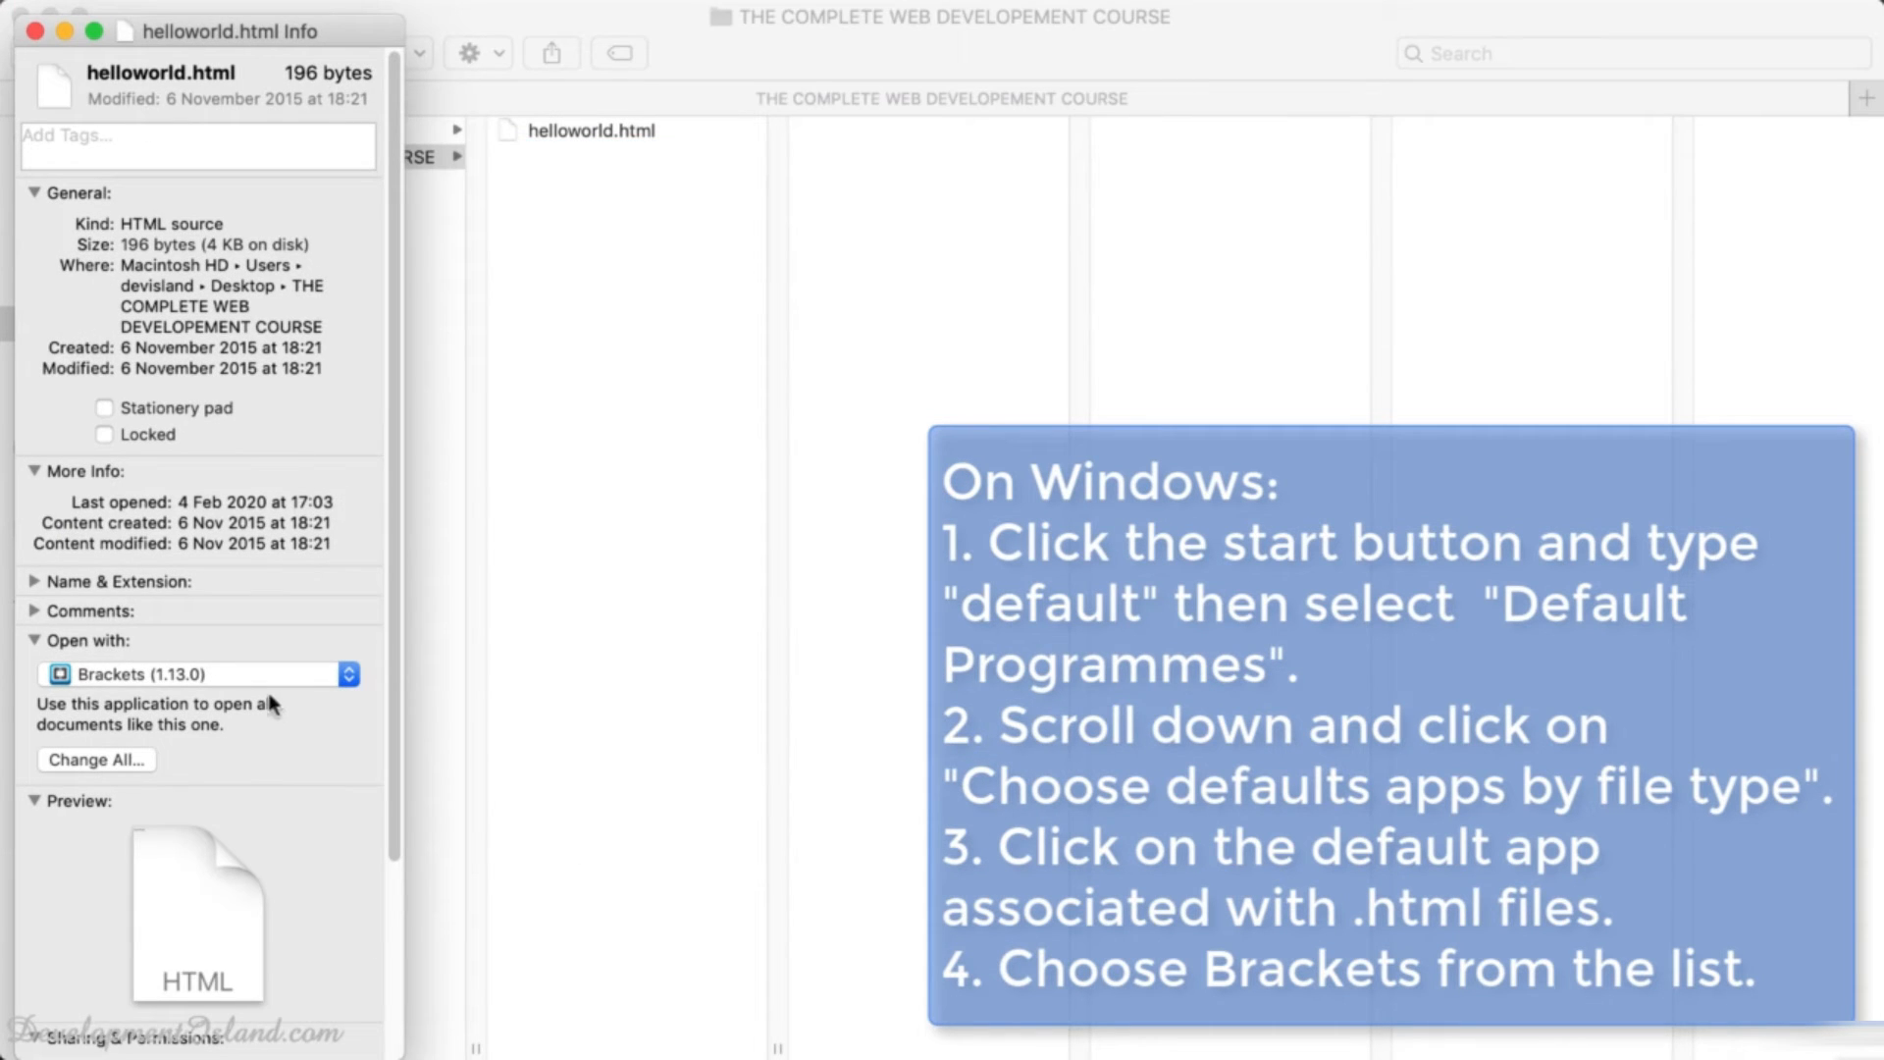
# - Set Brackets (1.13.0) as the default application for all .html documents and close the file info
pyautogui.click(132, 675)
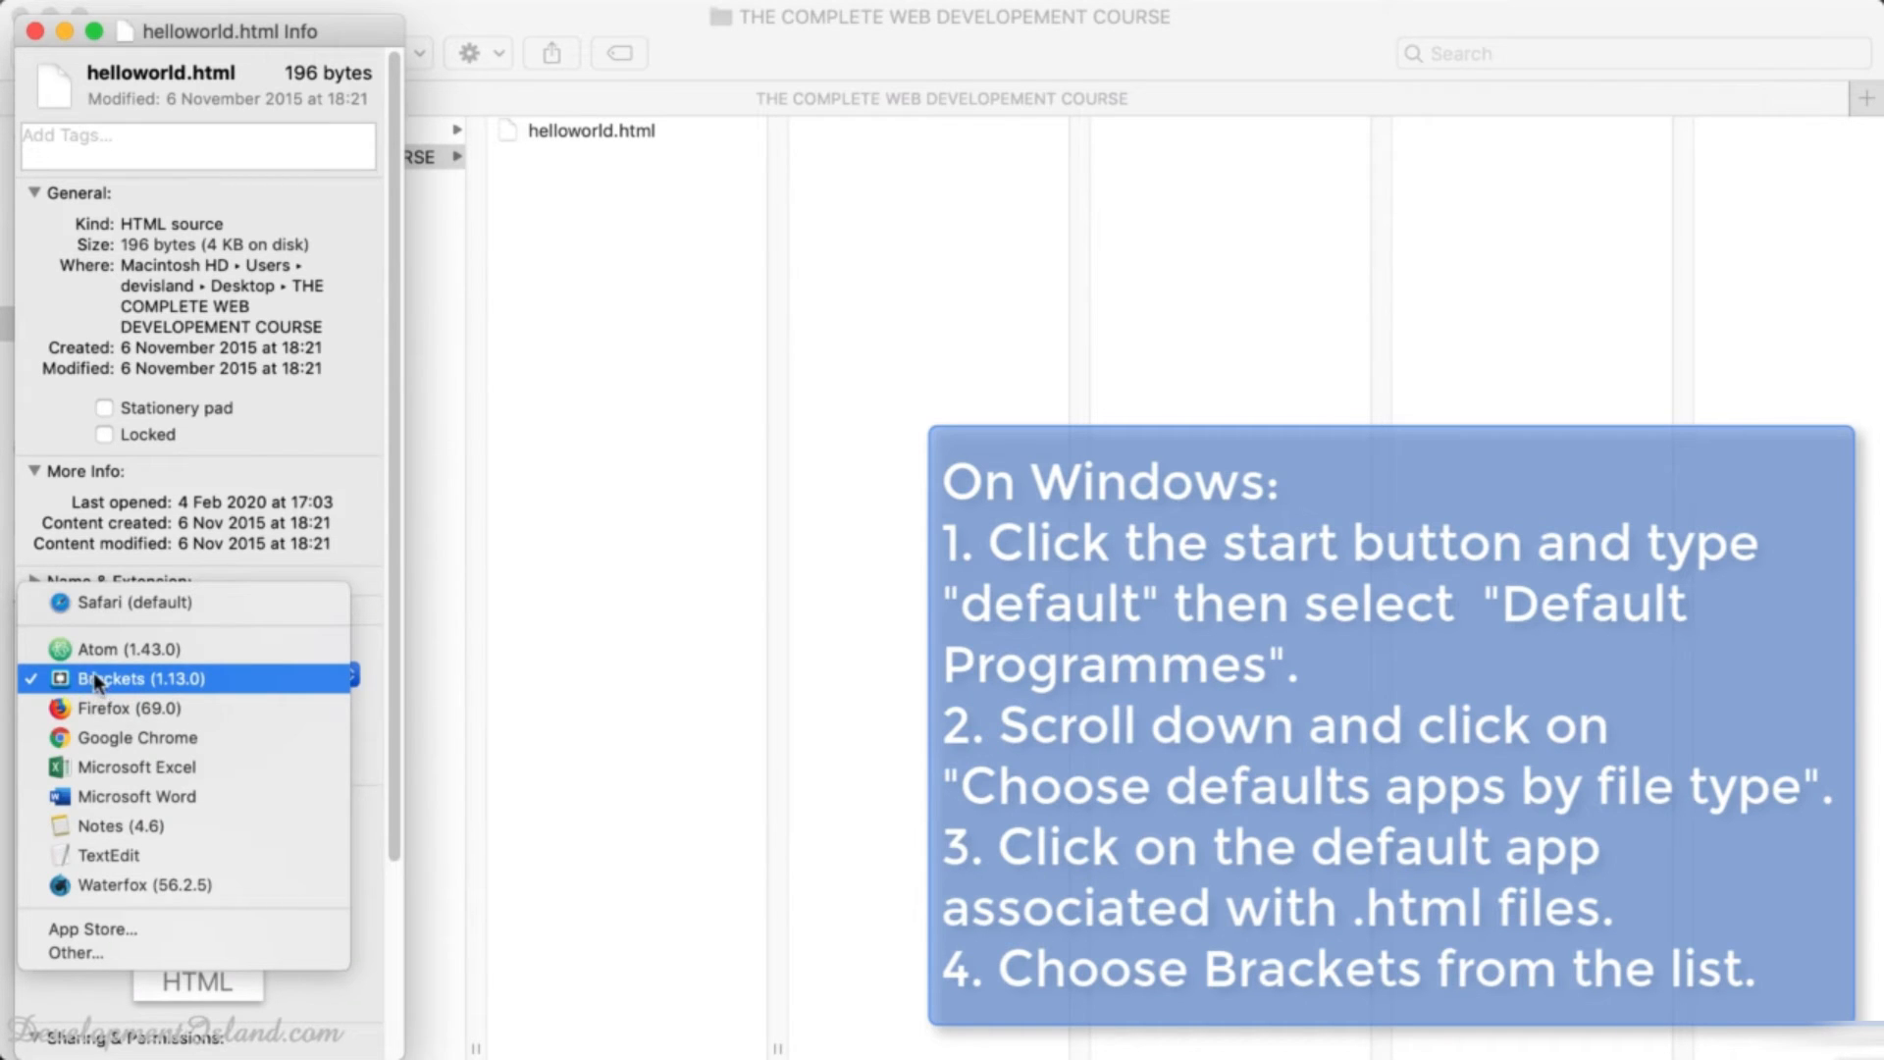
pyautogui.click(94, 675)
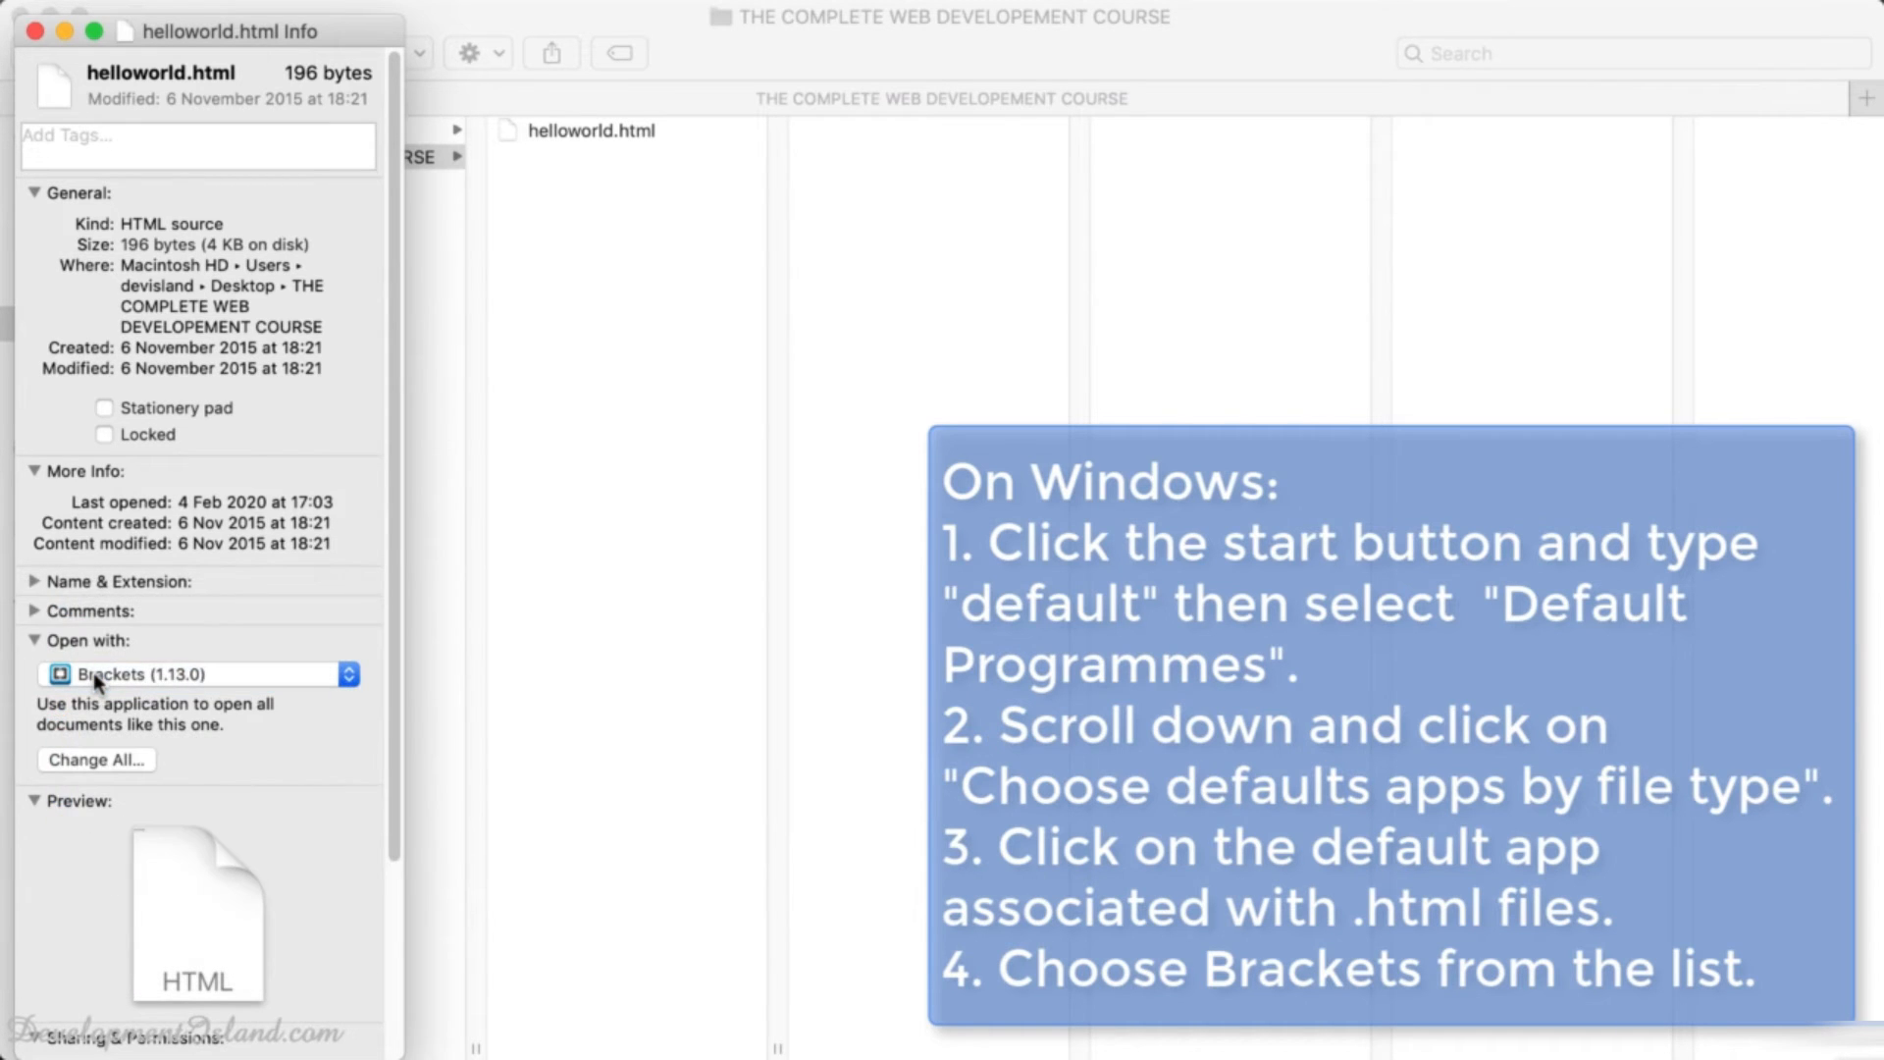
pyautogui.click(82, 758)
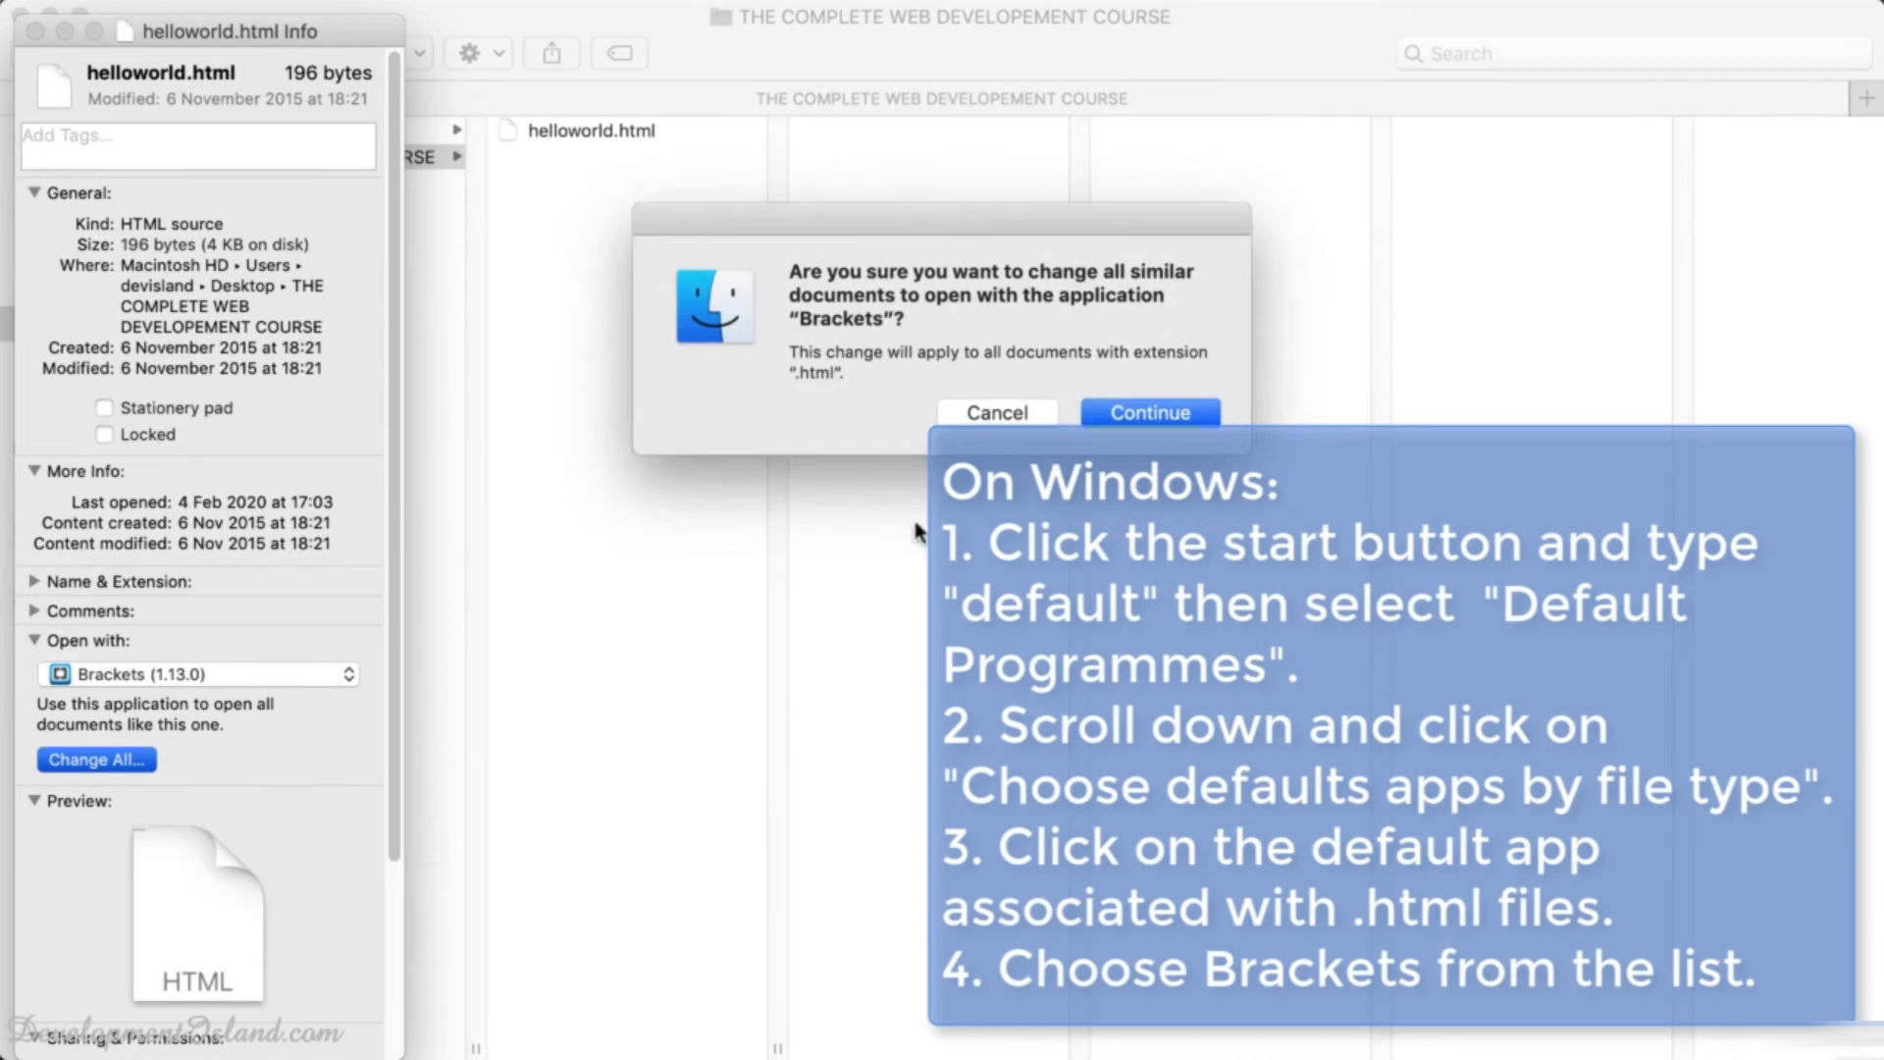
pyautogui.click(1136, 408)
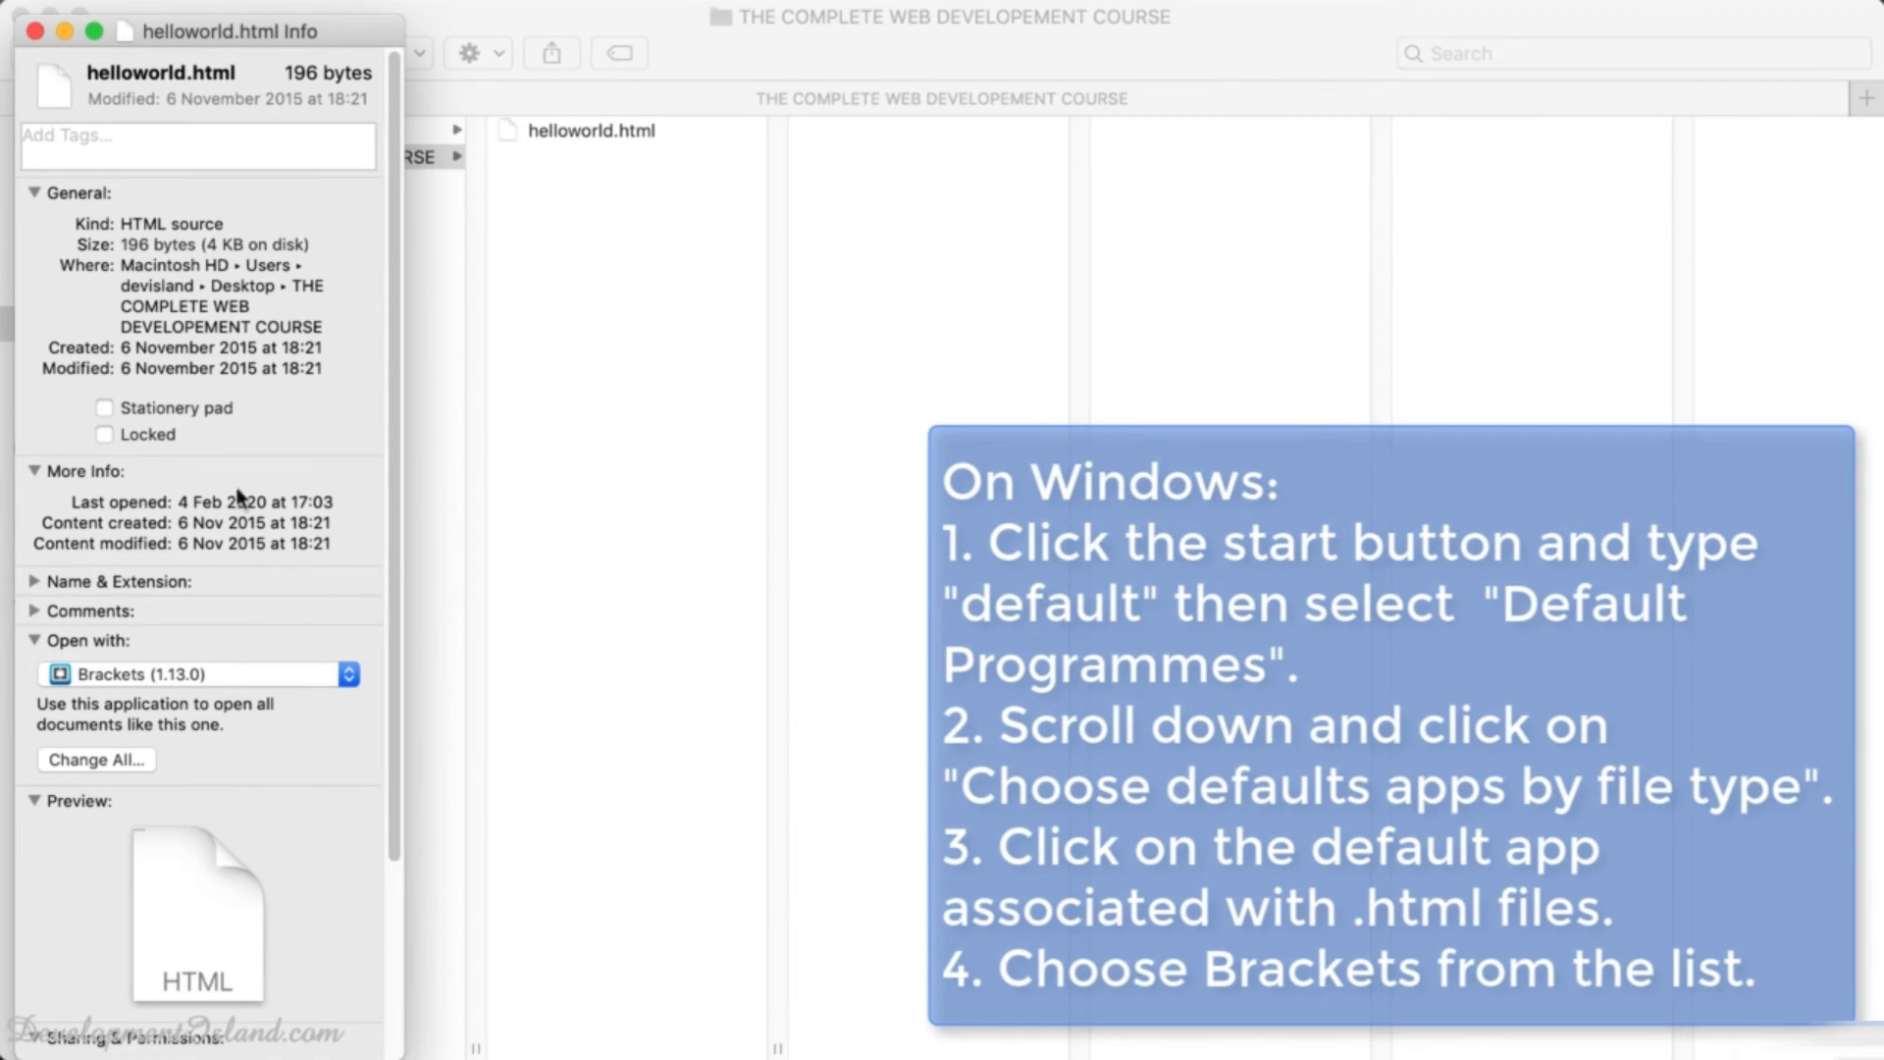
pyautogui.click(35, 31)
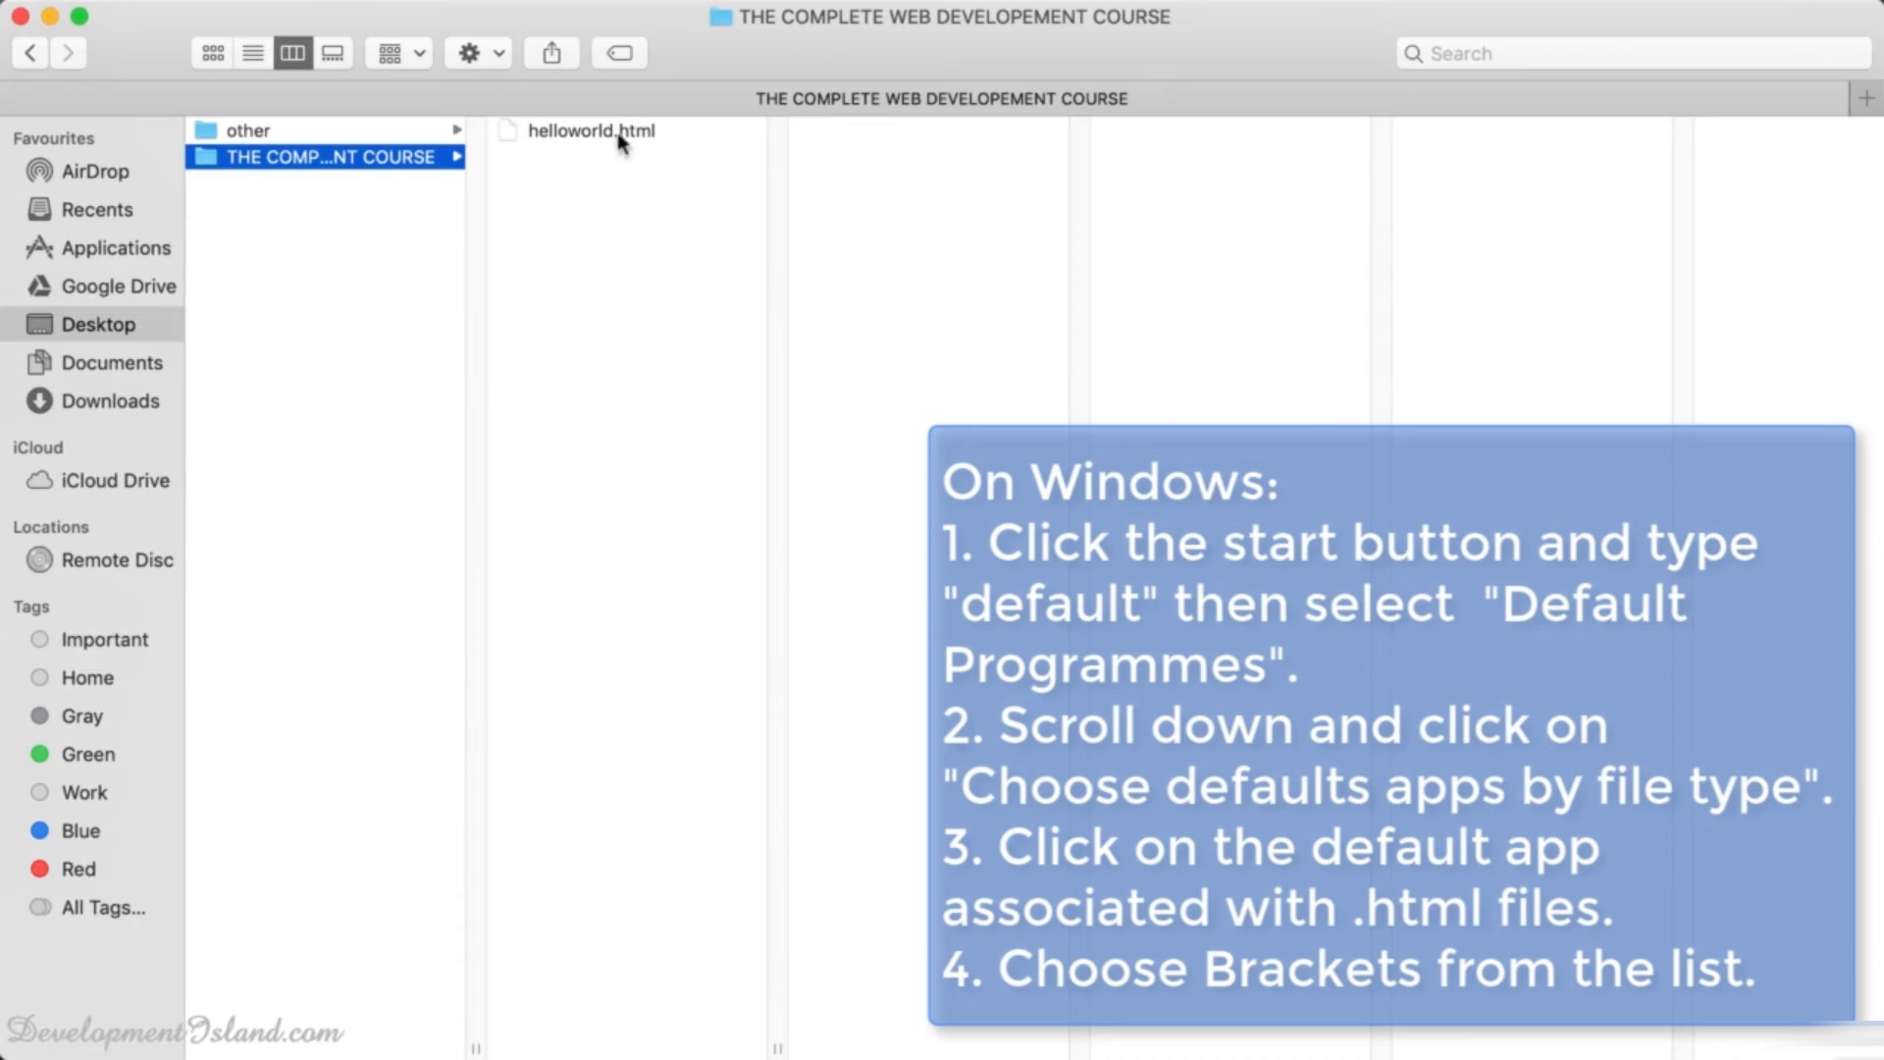
# - Switch to Brackets, narrow its window, collapse the file sidebar, and place the editor on the right half of the screen
pyautogui.click(620, 132)
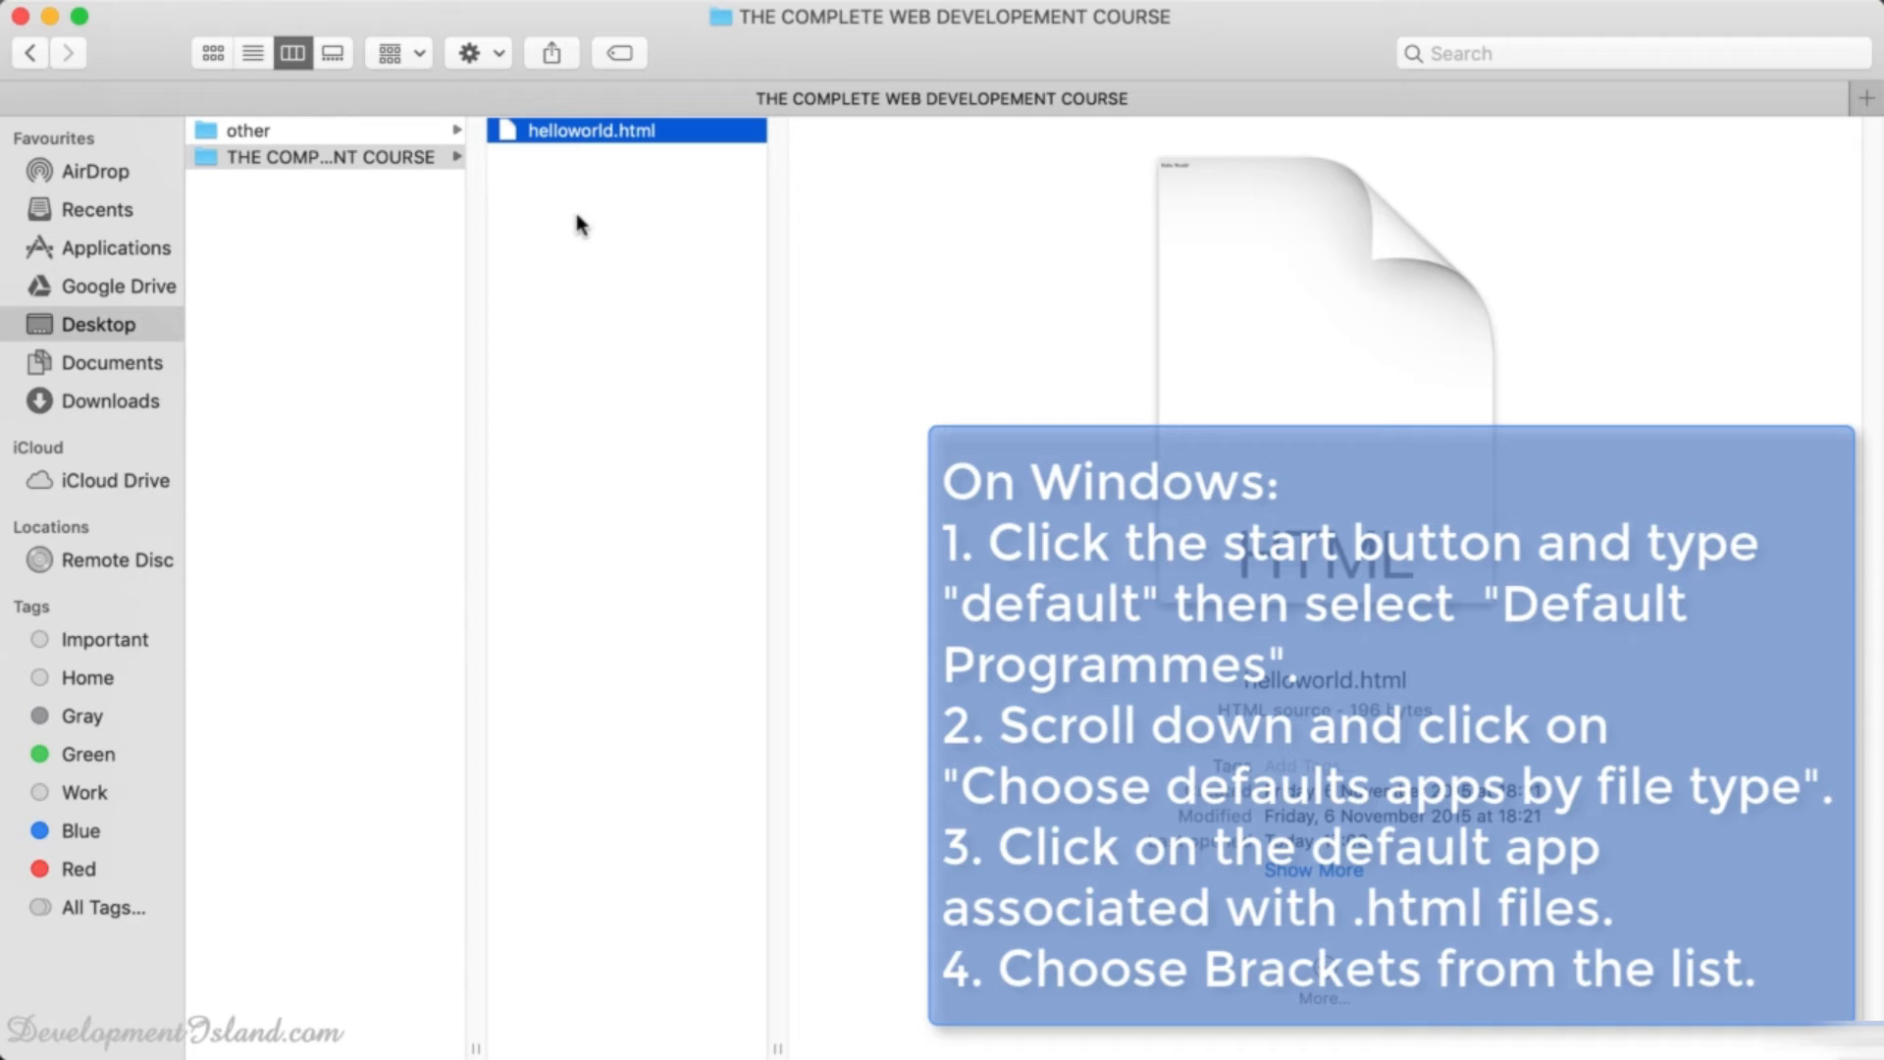
pyautogui.press('super+Tab')
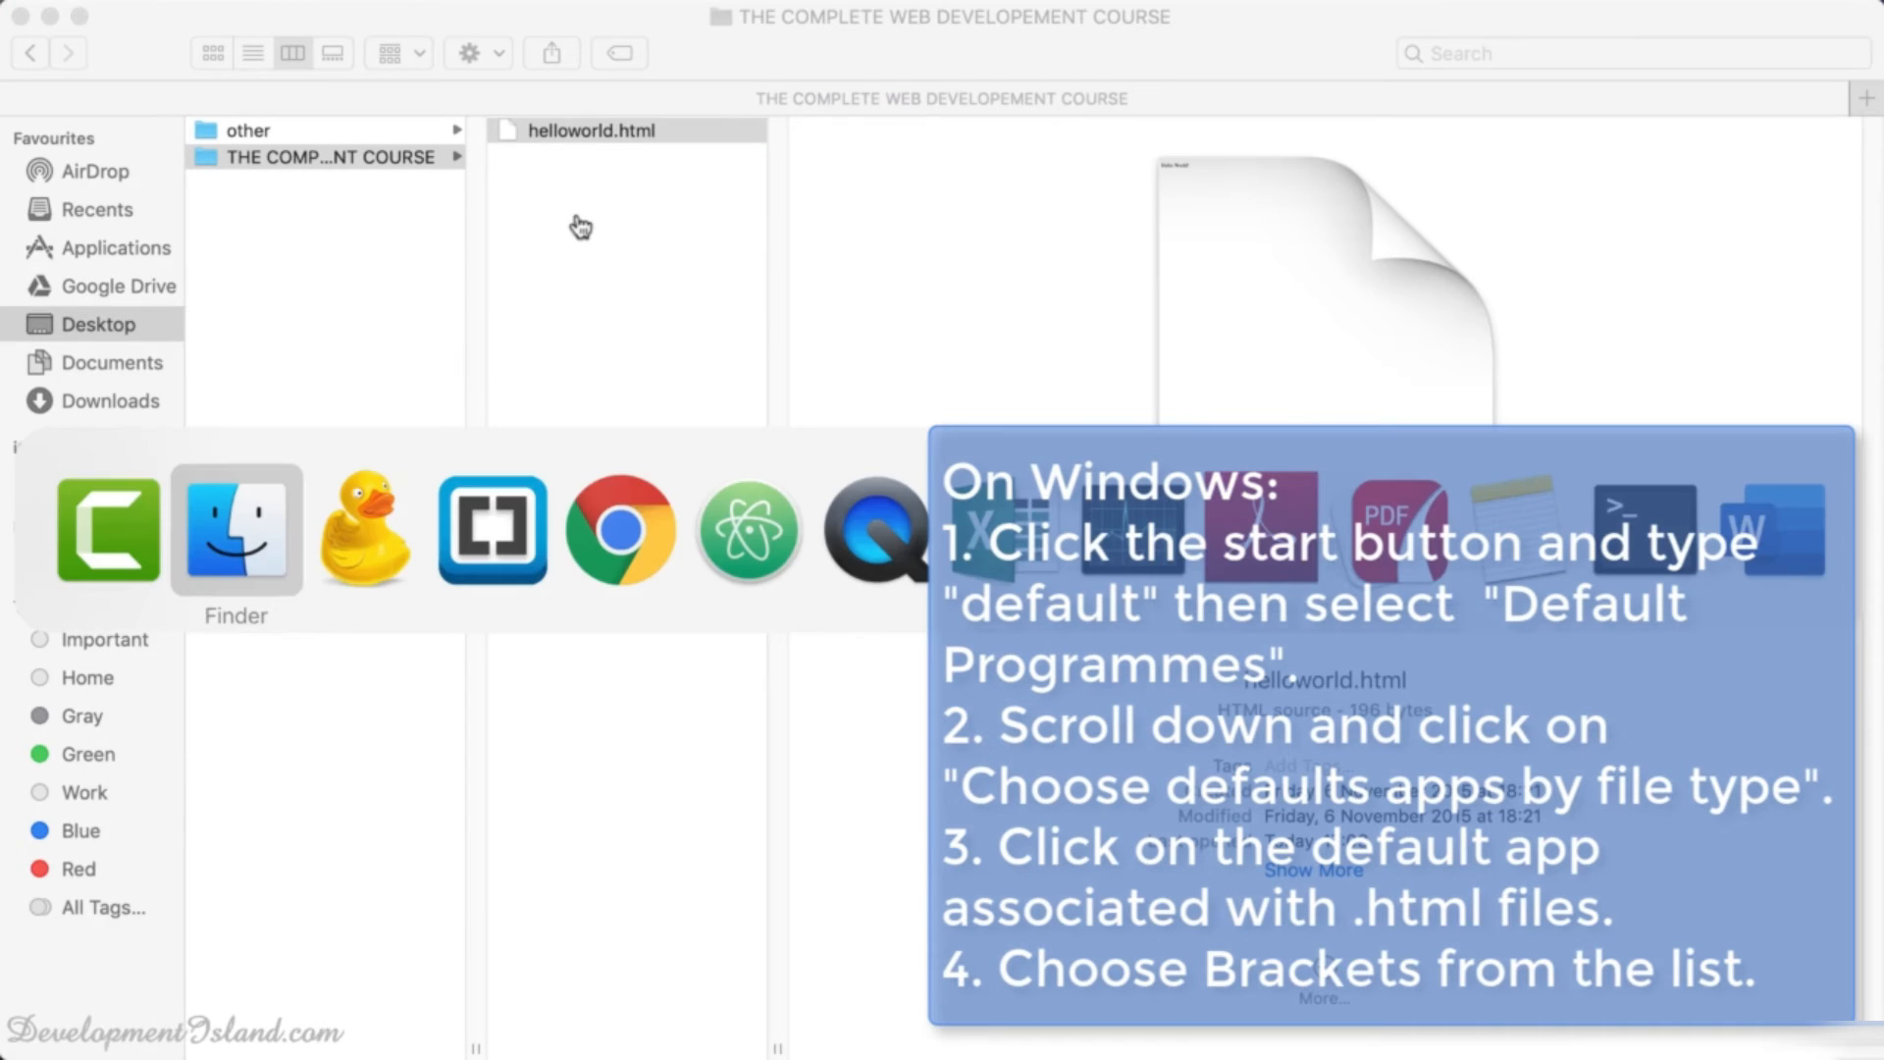
pyautogui.press('super+Tab')
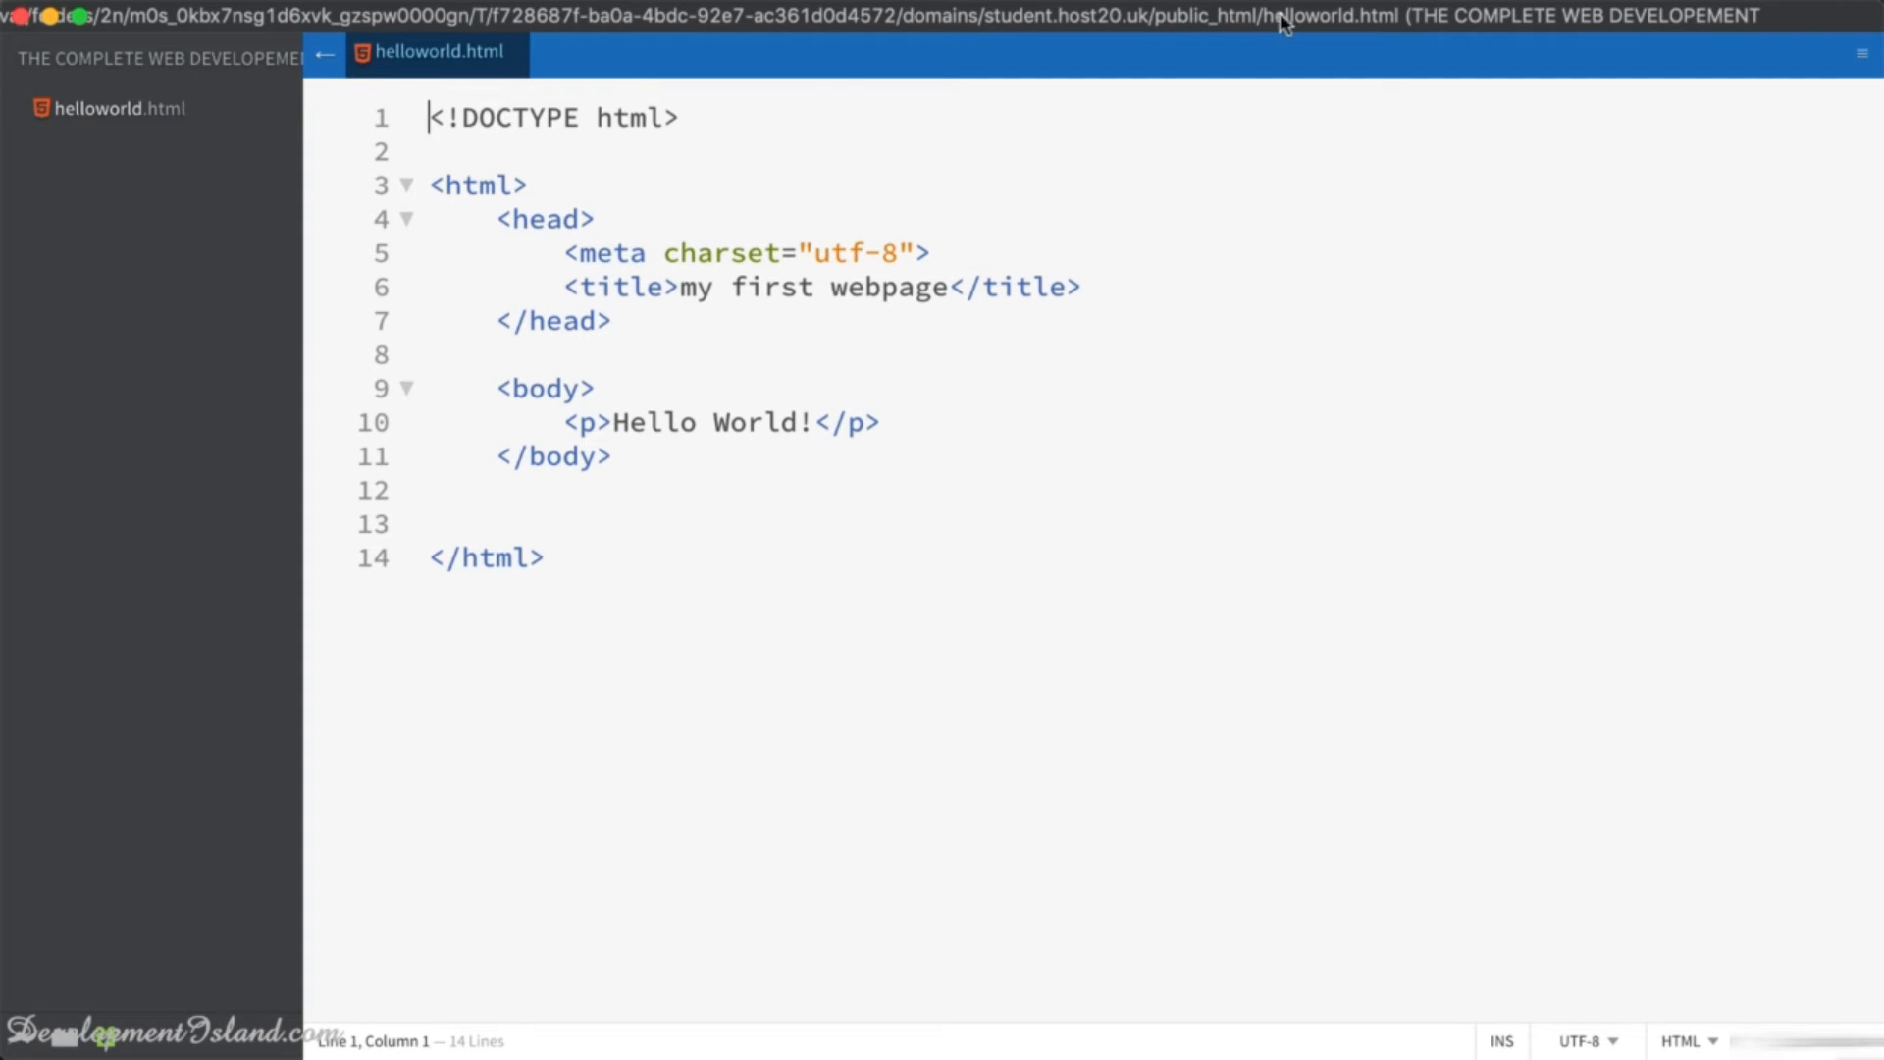
pyautogui.moveTo(1344, 33)
pyautogui.click(783, 422)
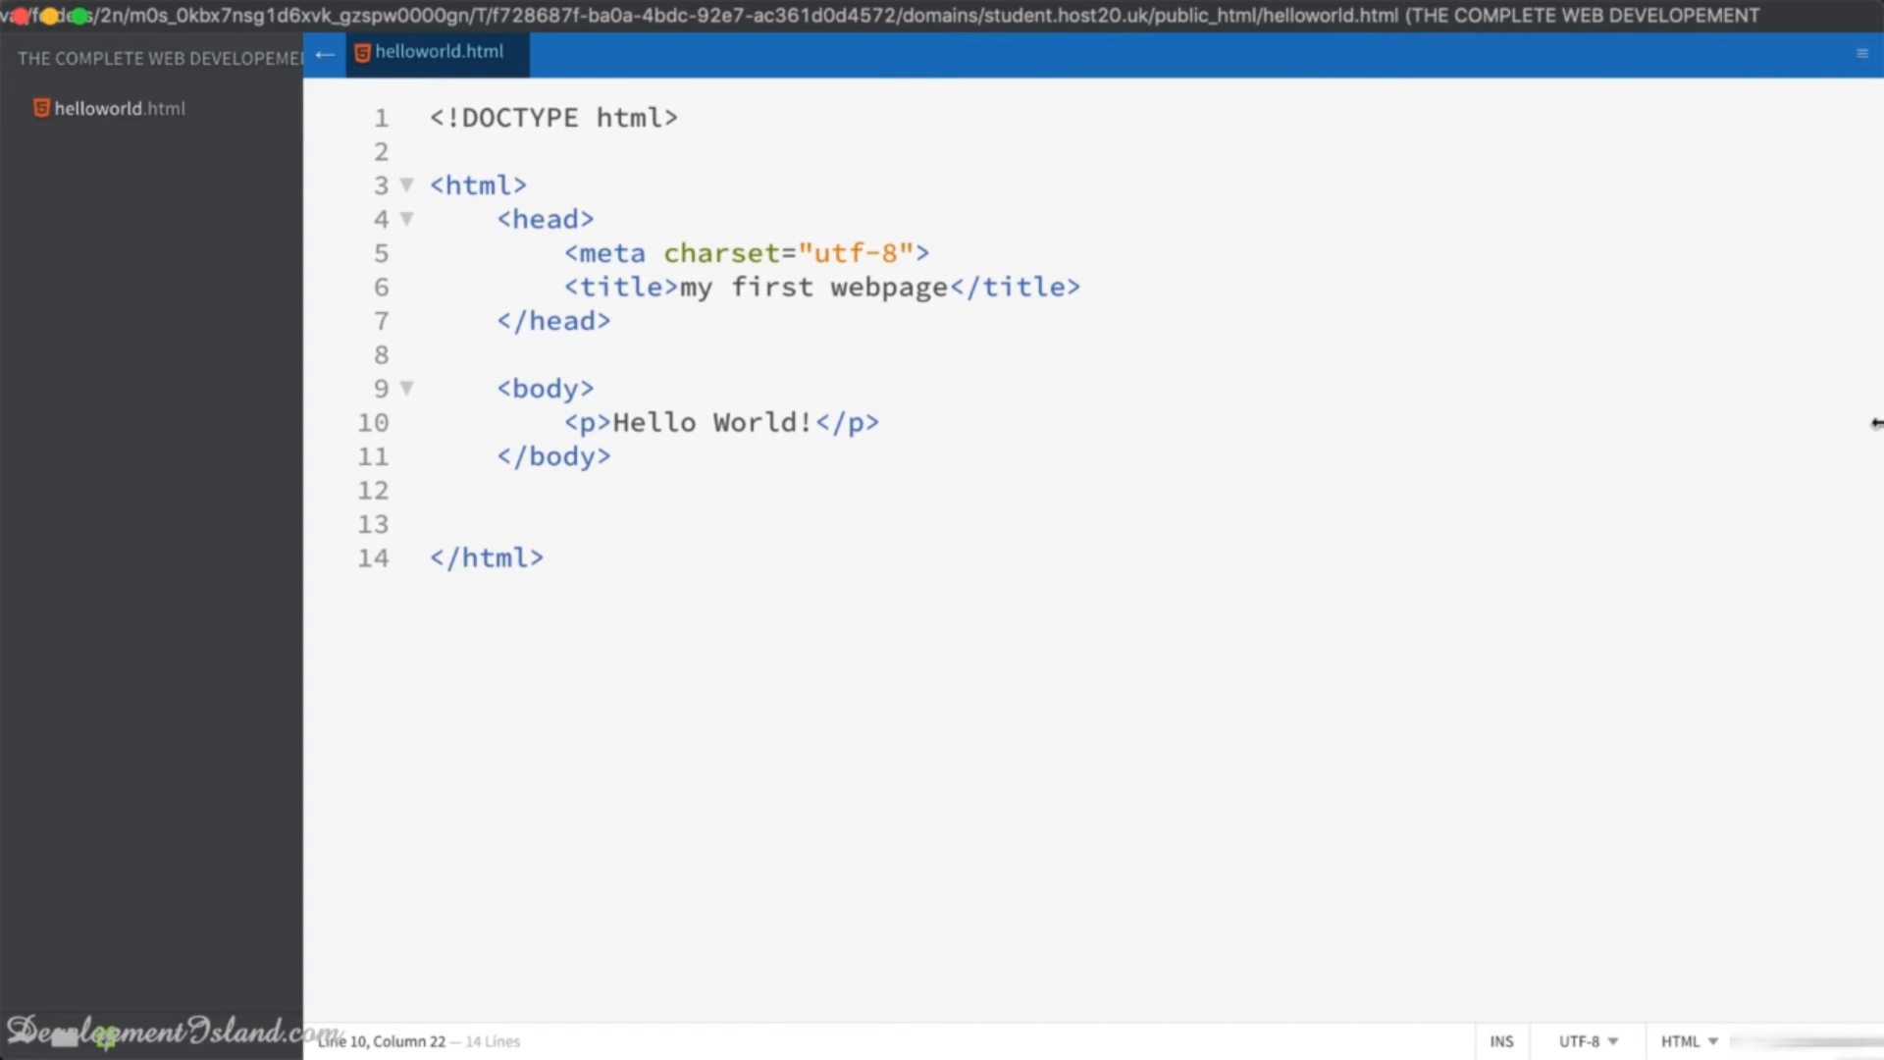
pyautogui.moveTo(1875, 420); pyautogui.dragTo(939, 418)
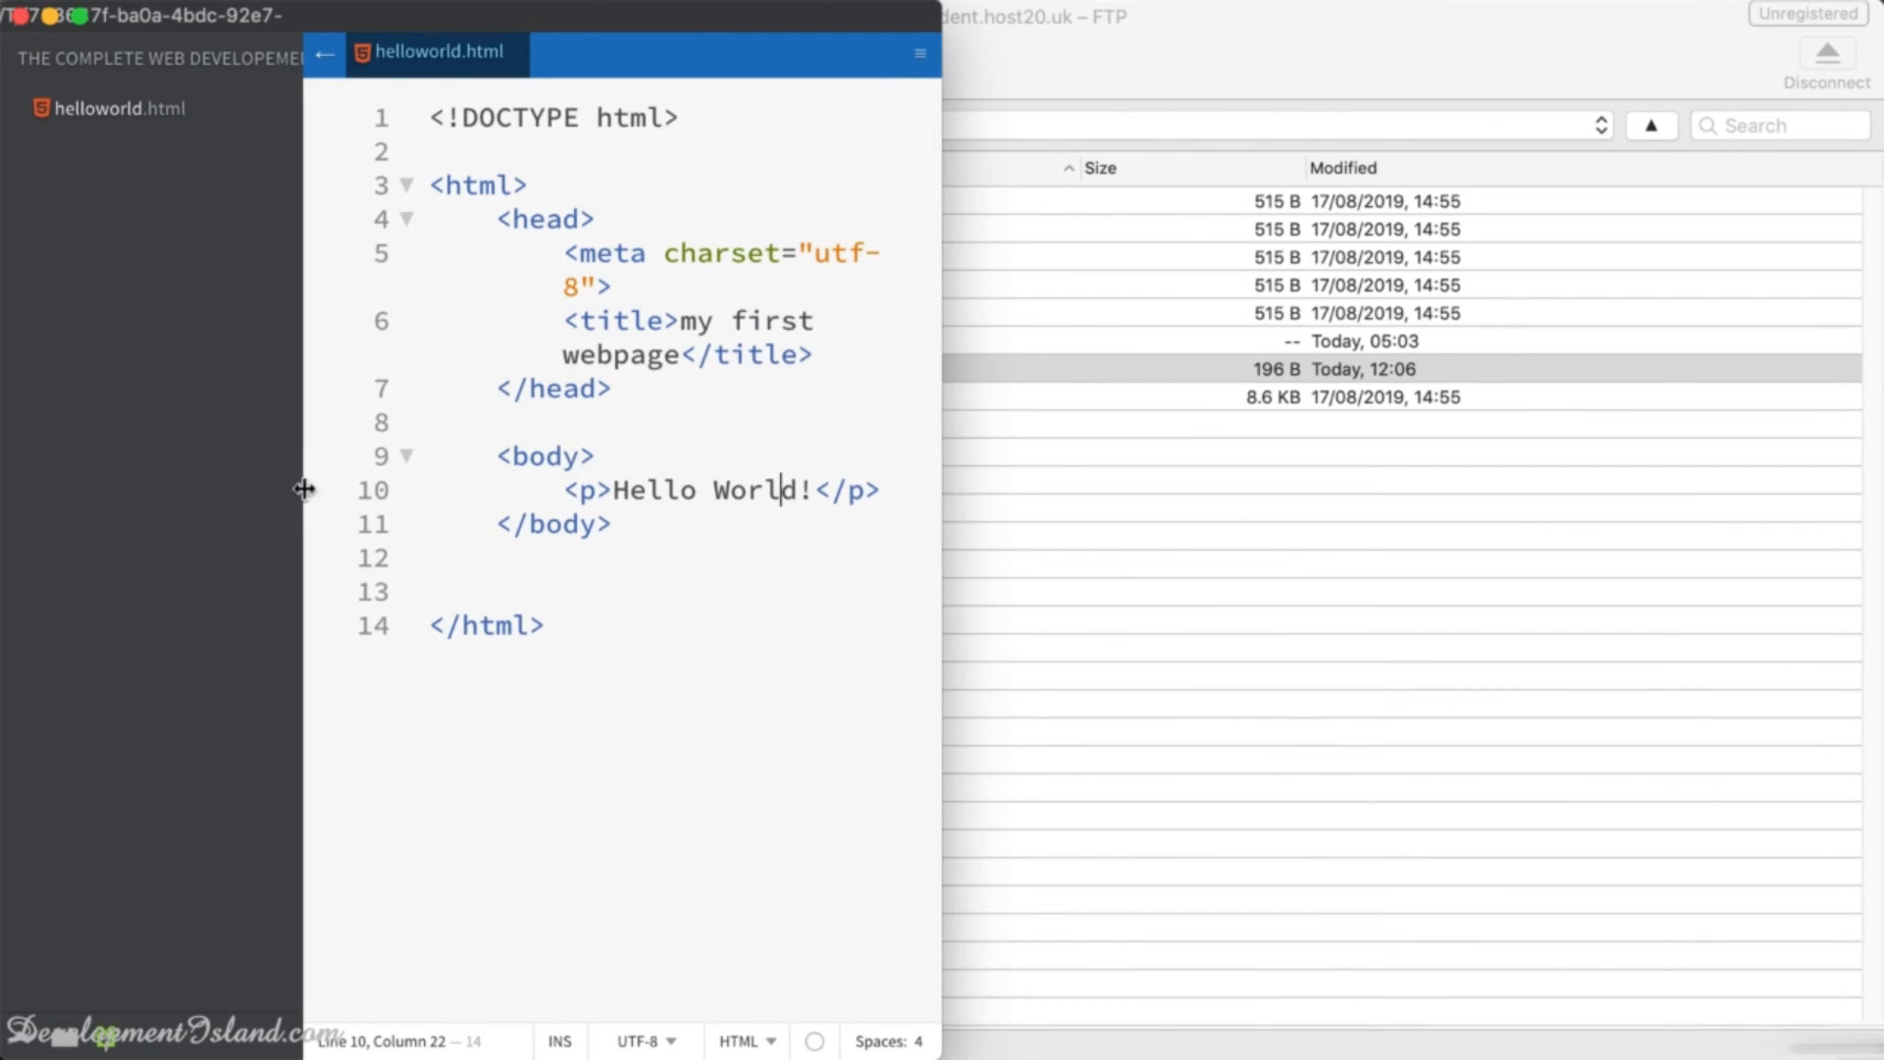
pyautogui.moveTo(304, 487); pyautogui.dragTo(5, 506)
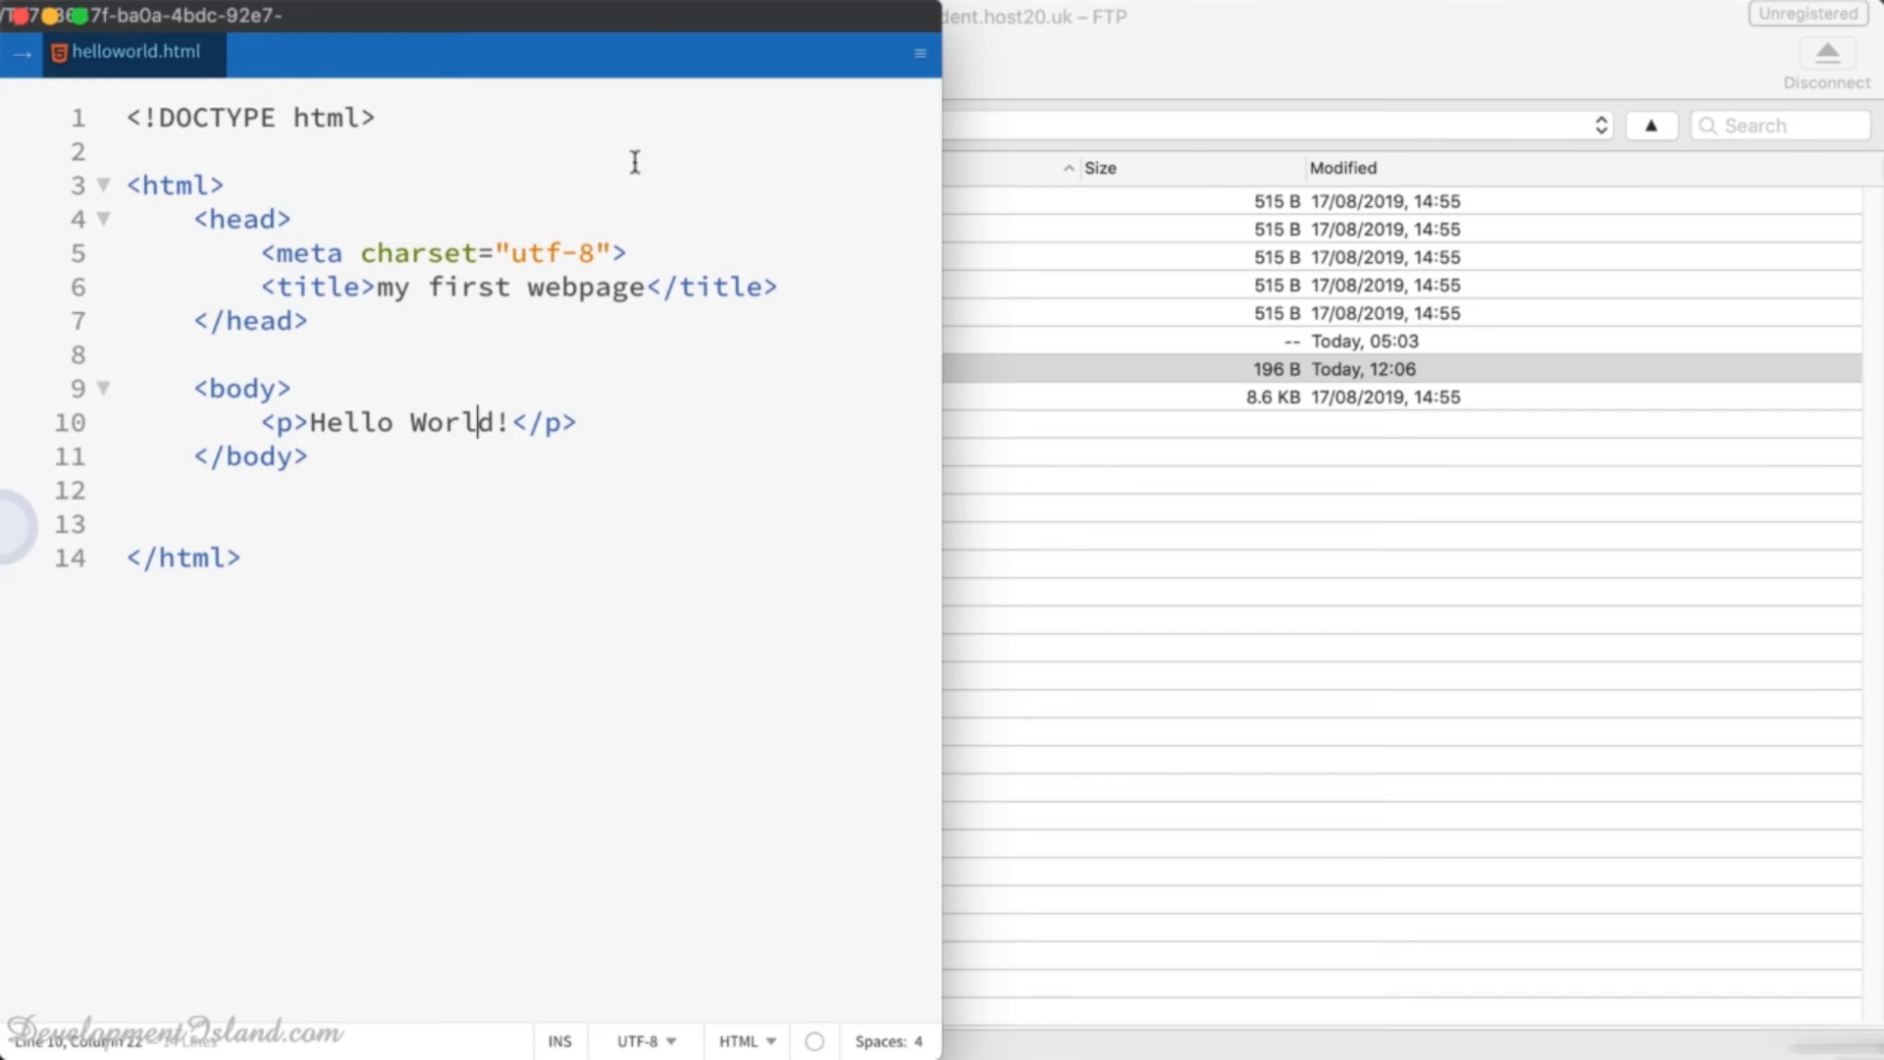
pyautogui.moveTo(642, 17); pyautogui.dragTo(1576, 8)
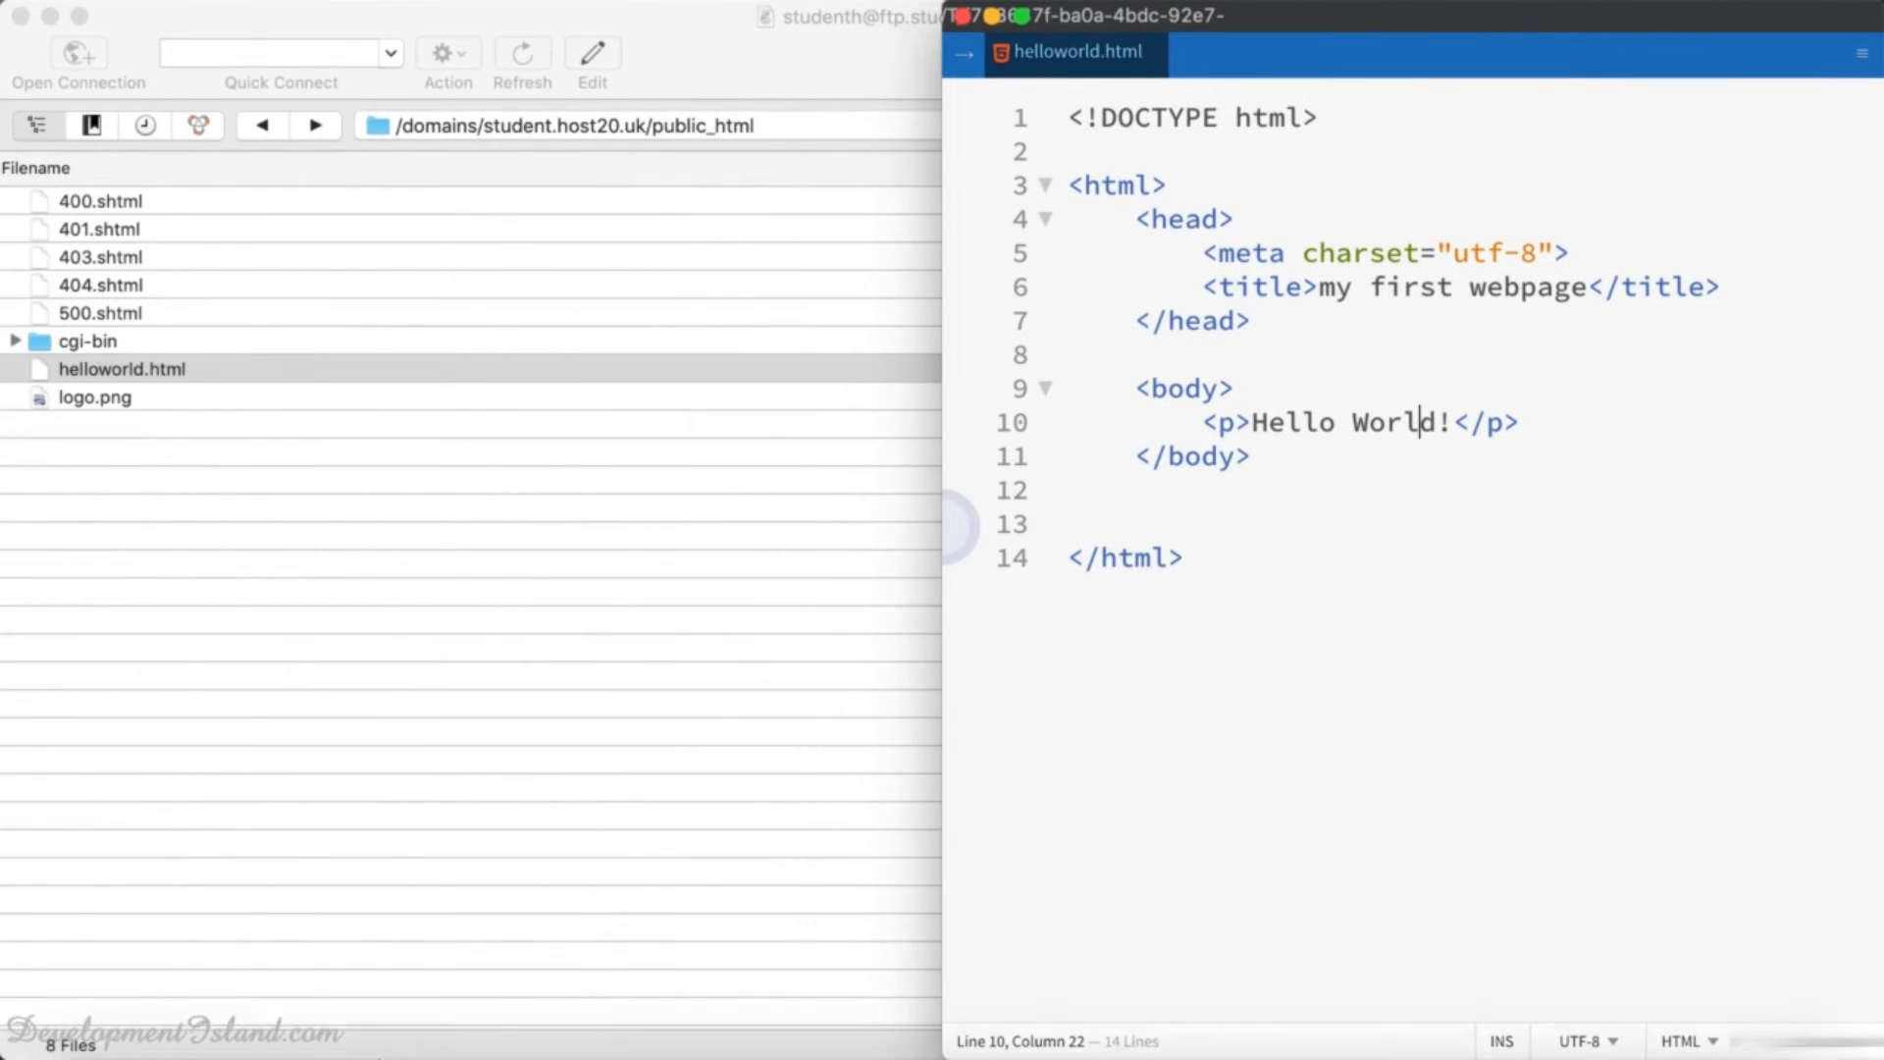
# - Switch to Chrome, shrink its window to the left half of the screen beside Brackets, and return to the code
pyautogui.click(430, 1006)
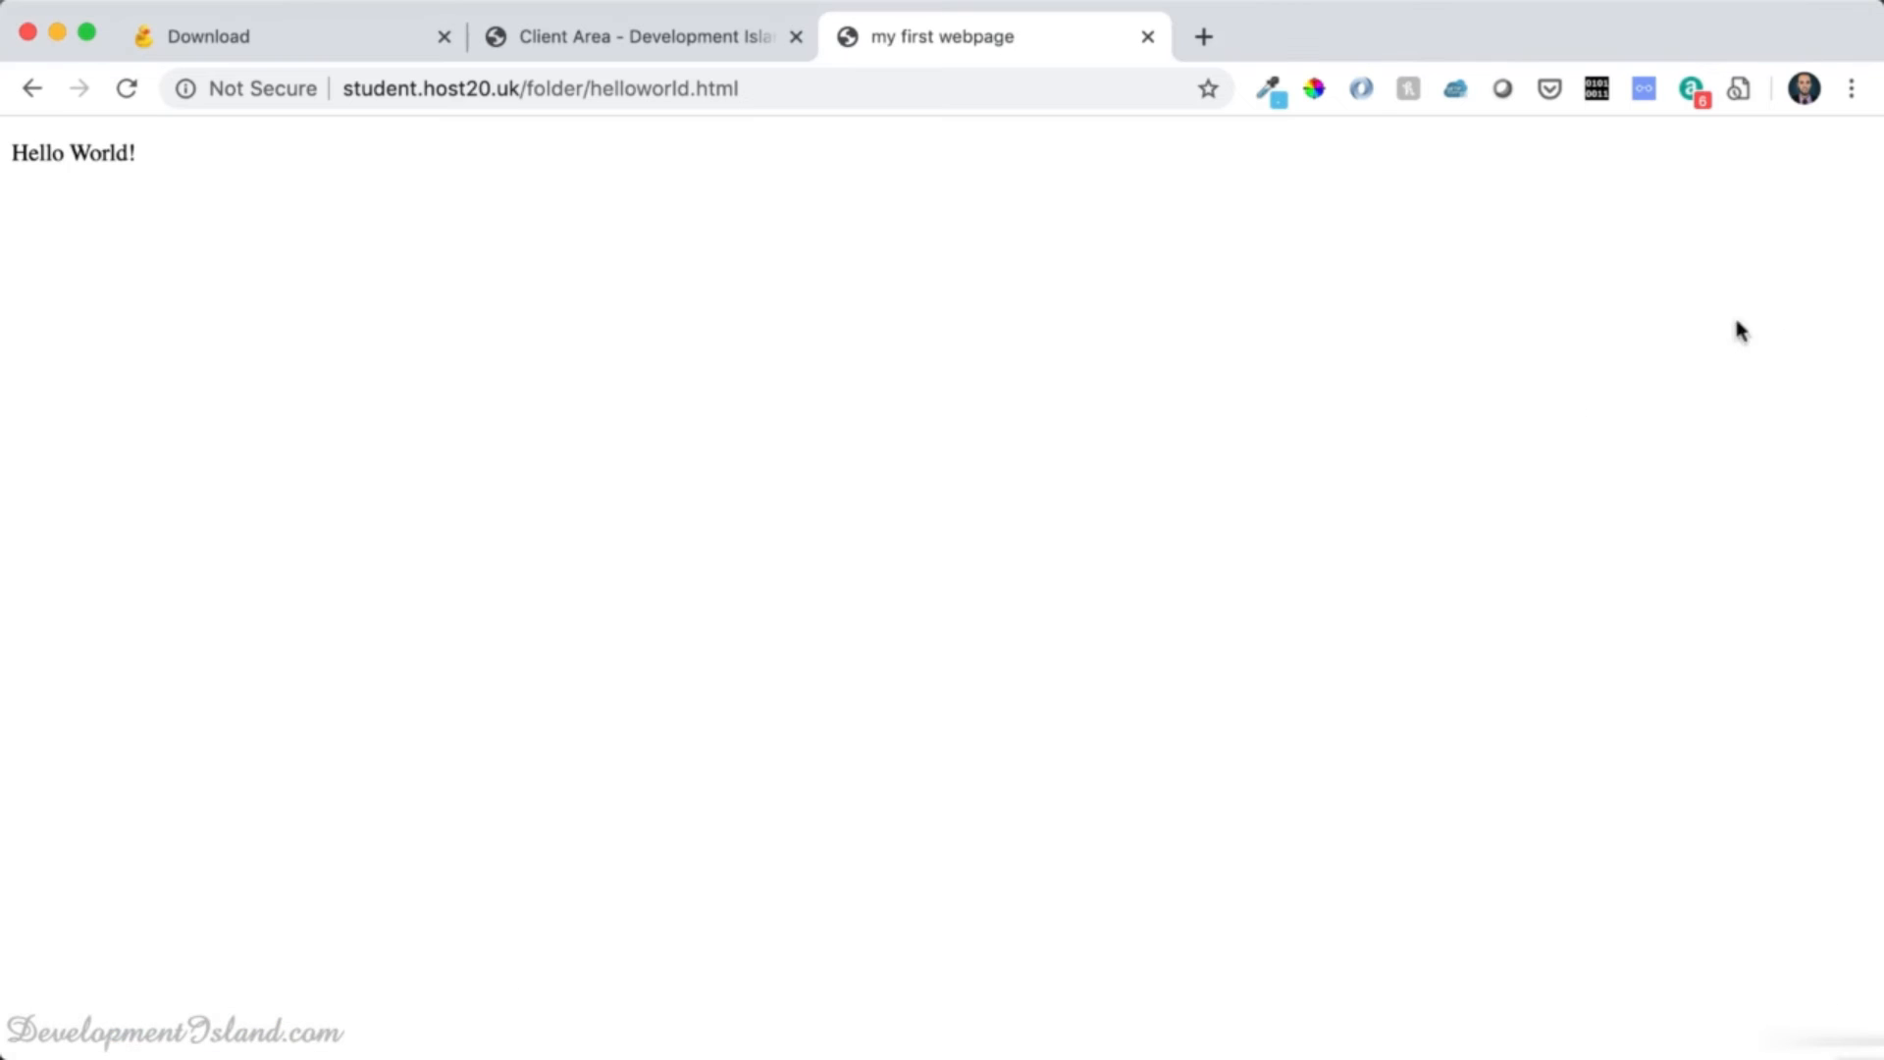
pyautogui.moveTo(1879, 327); pyautogui.dragTo(943, 408)
pyautogui.click(1349, 447)
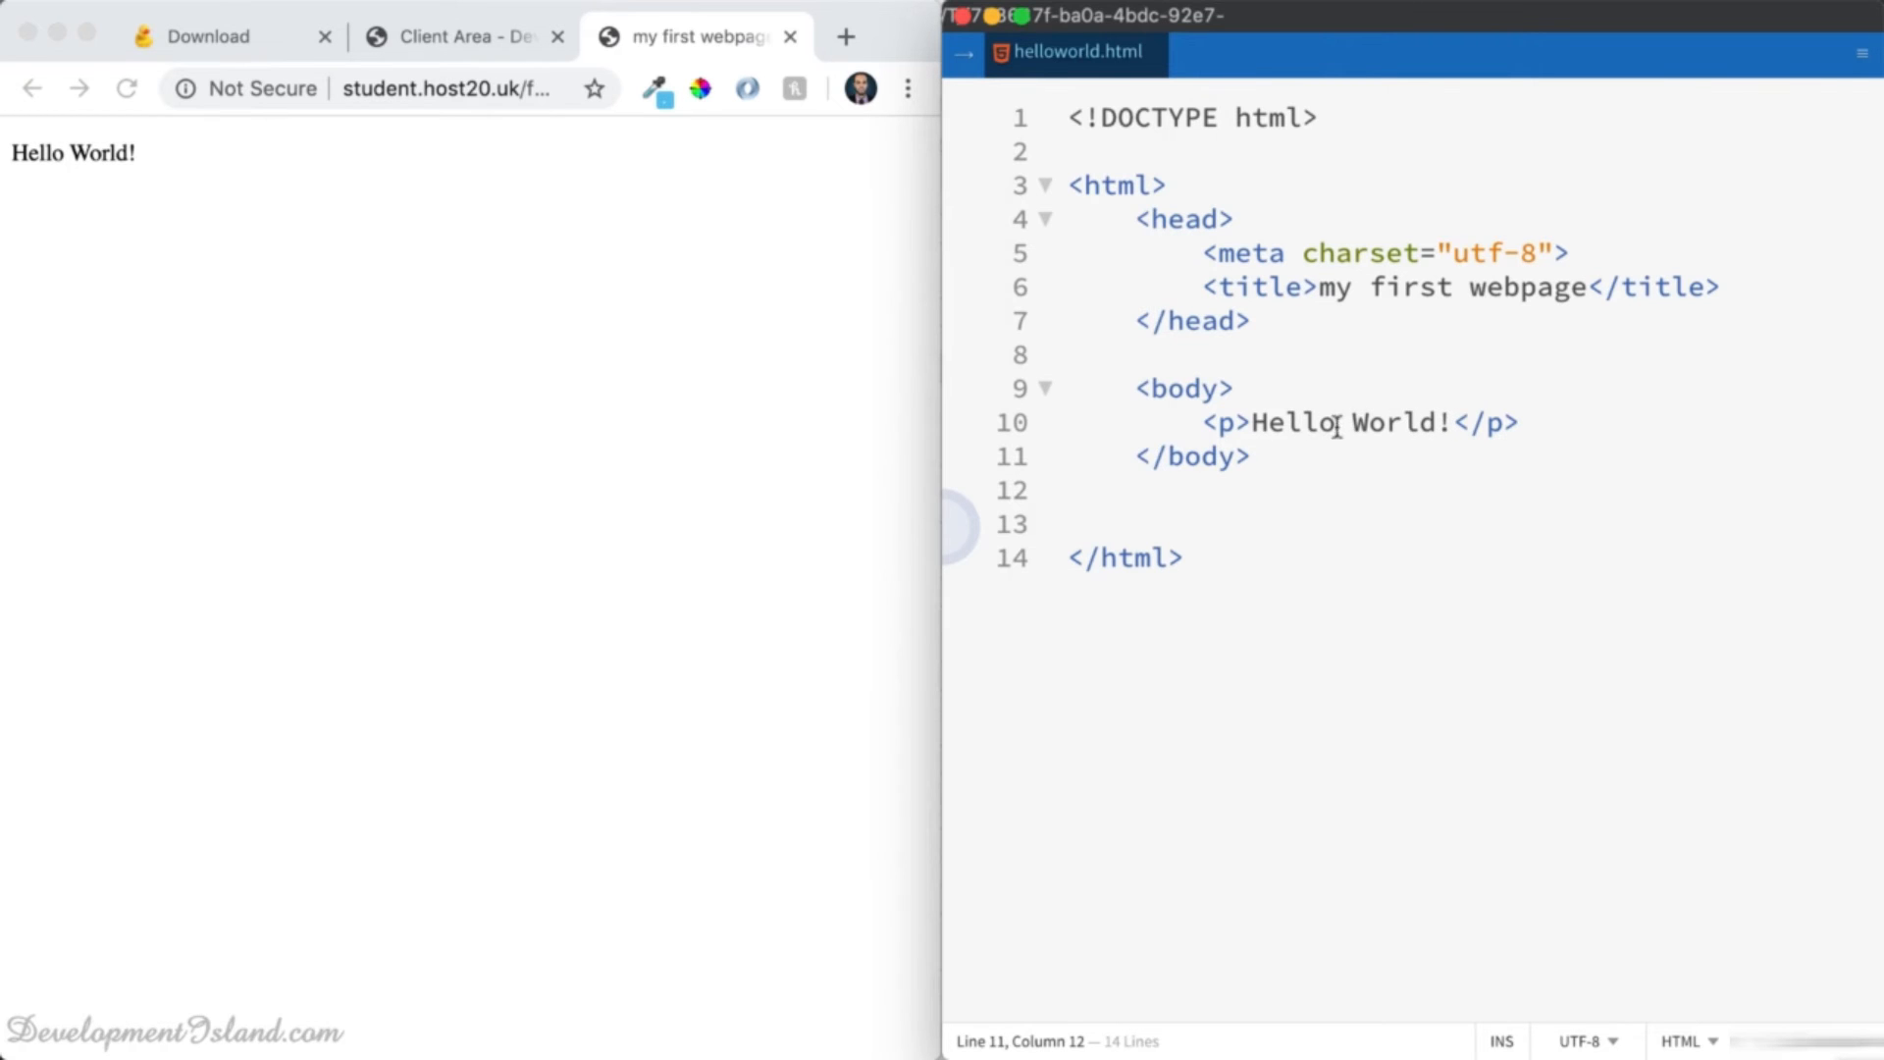
# - Replace the word World with there in the body paragraph of helloworld.html and save the file
pyautogui.moveTo(1354, 424); pyautogui.dragTo(1435, 424)
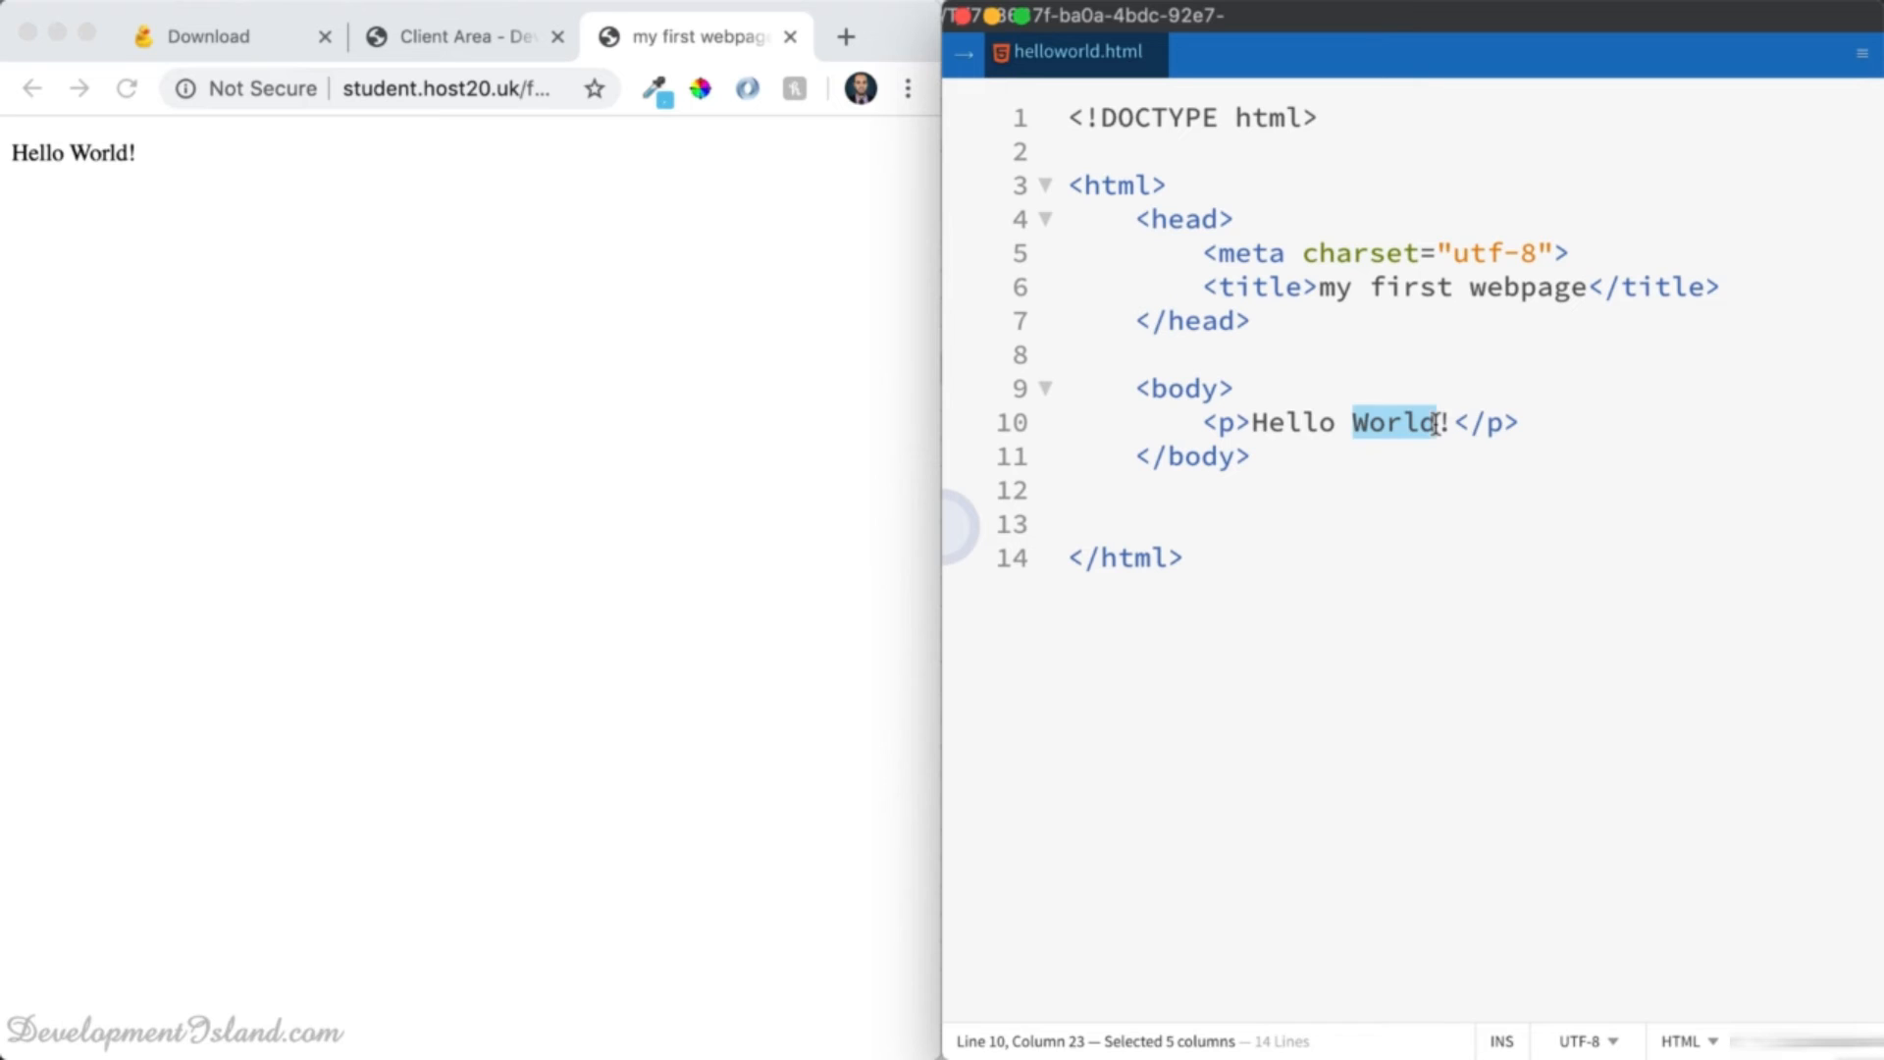
pyautogui.write('there')
pyautogui.press('super+s')
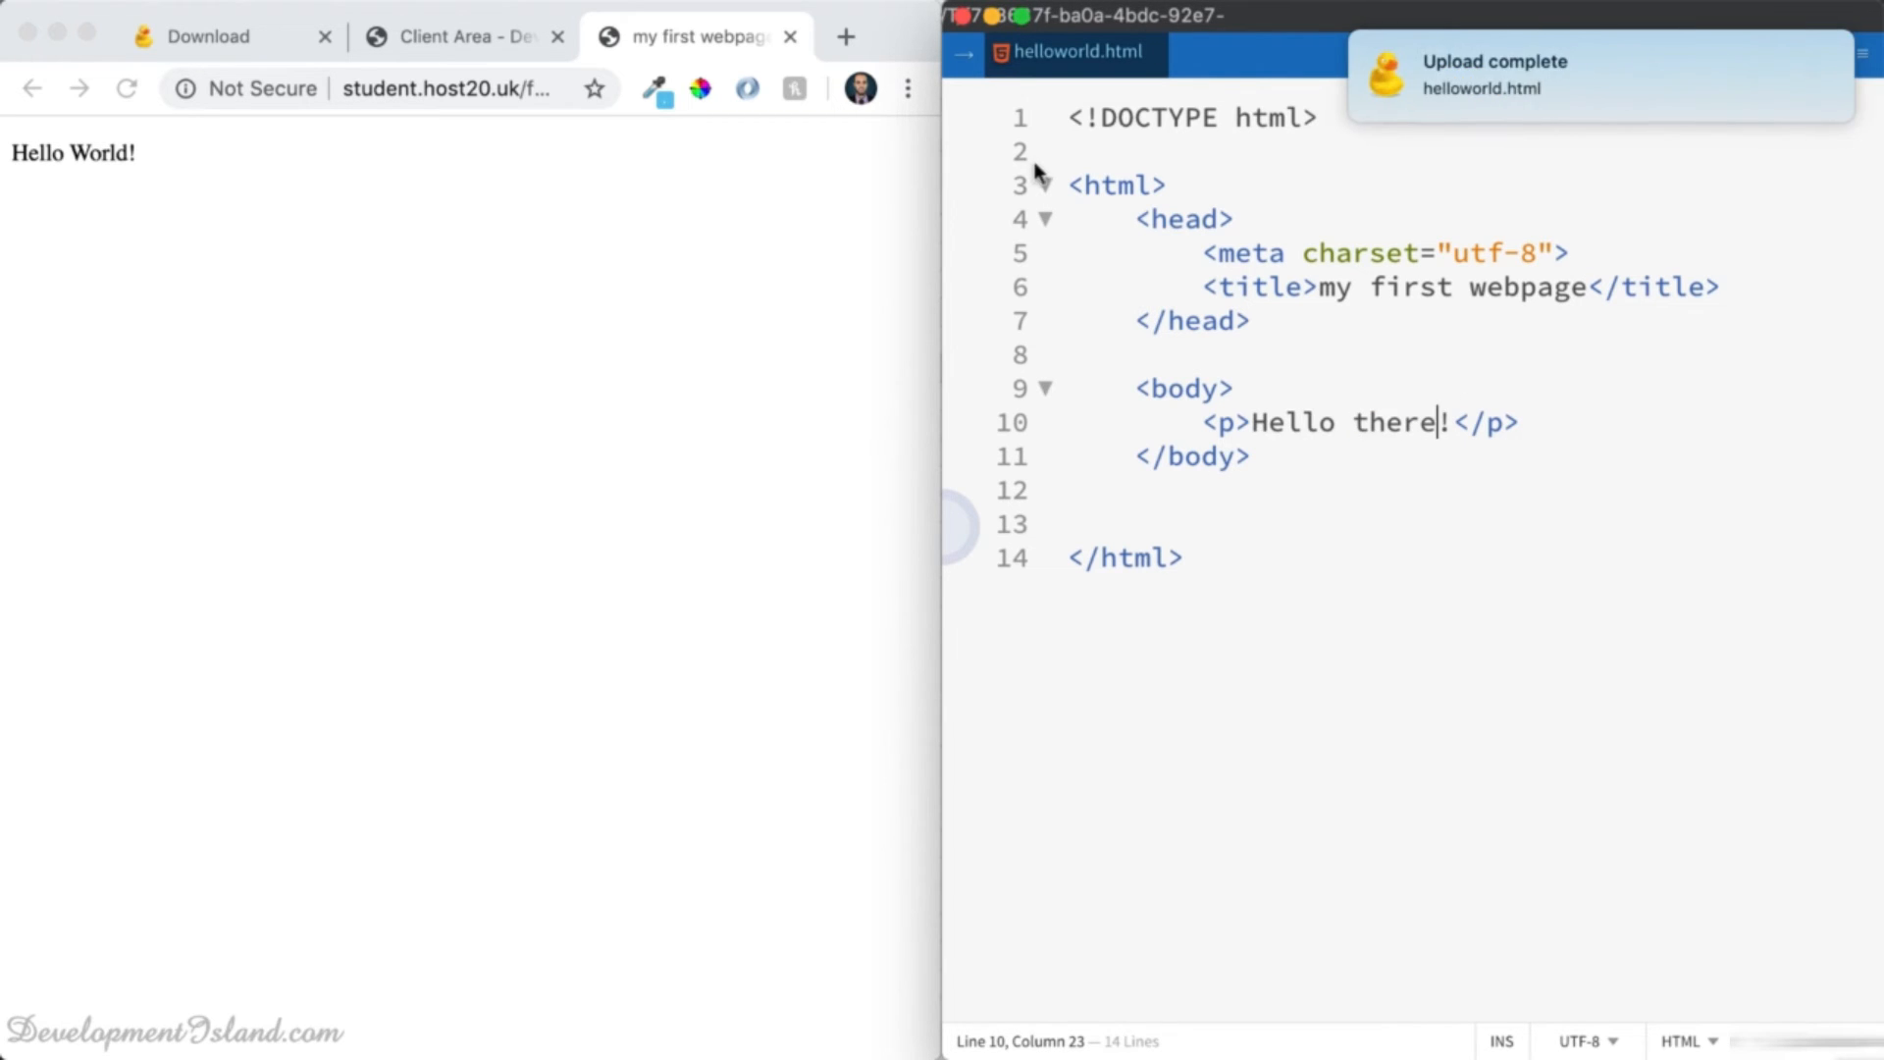
# - Reload the page in Chrome, and load helloworld.html from the site root by removing folder/ from the address
pyautogui.click(430, 192)
pyautogui.click(126, 93)
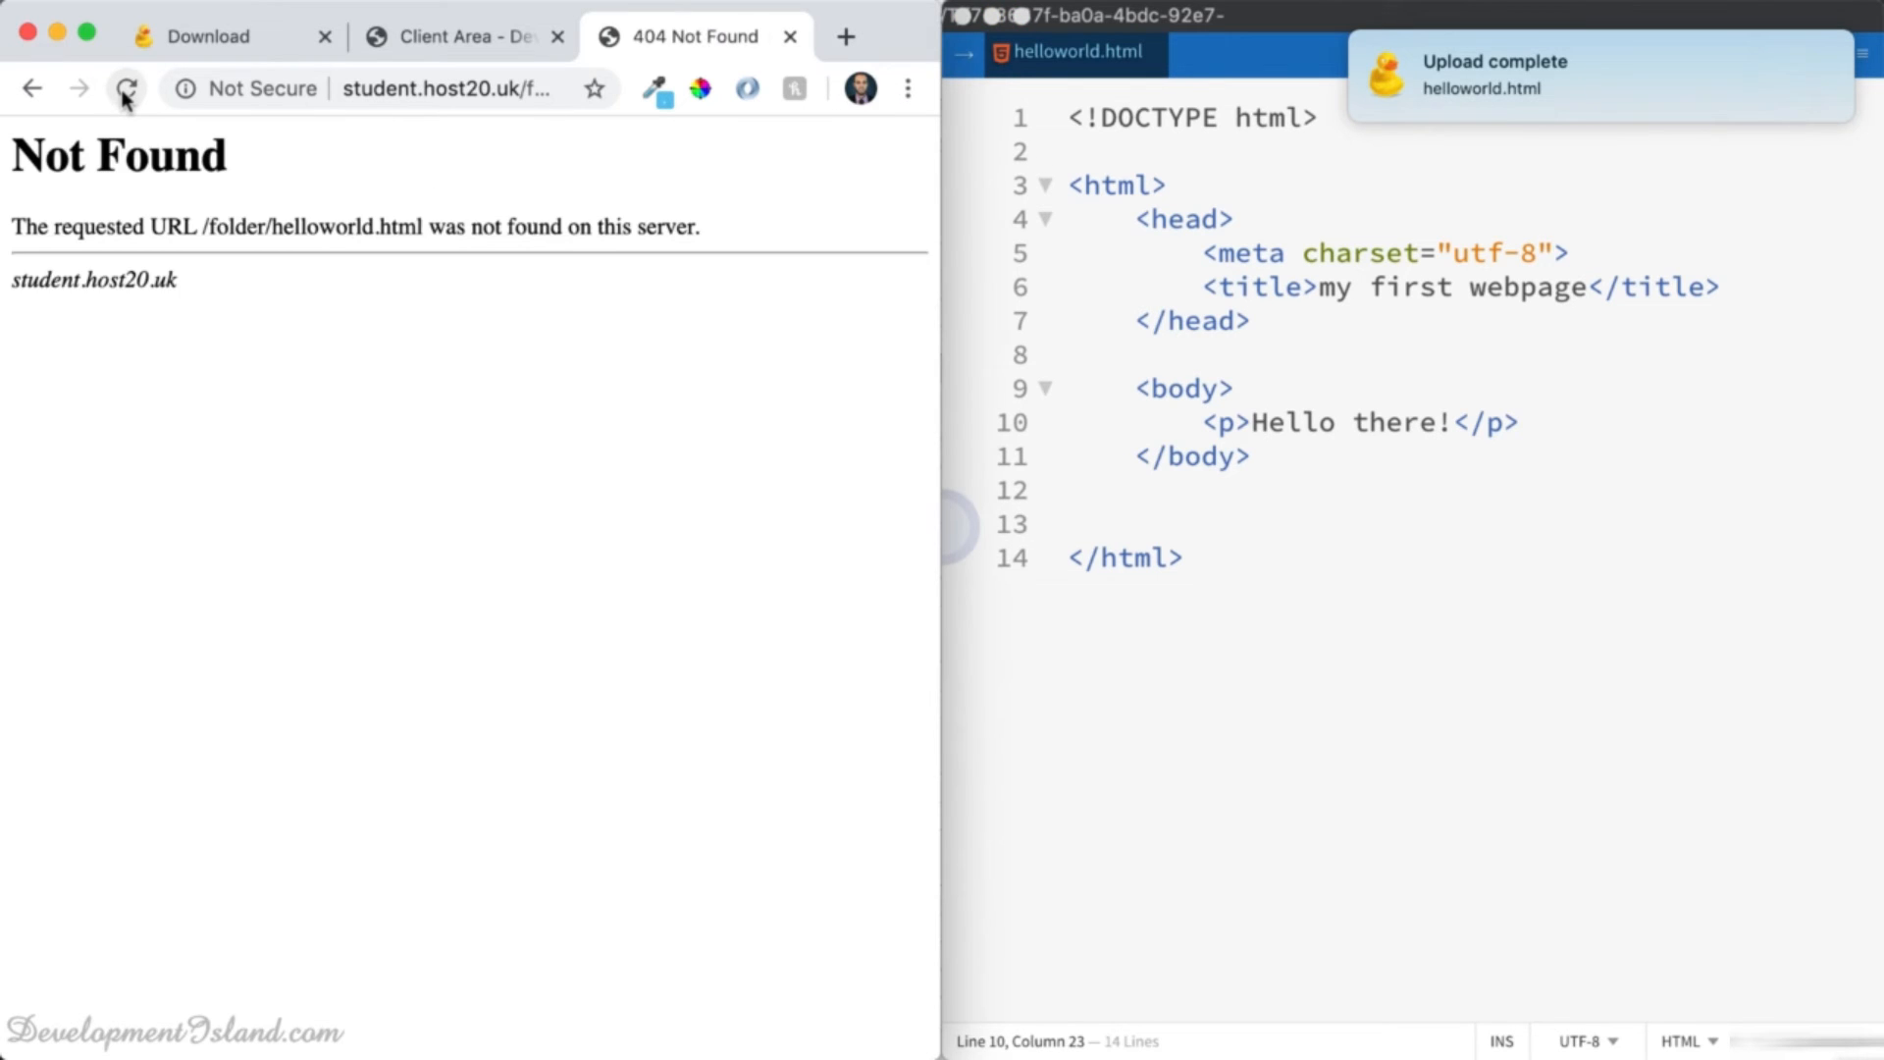
pyautogui.click(502, 86)
pyautogui.click(520, 88)
pyautogui.moveTo(526, 89); pyautogui.dragTo(483, 89)
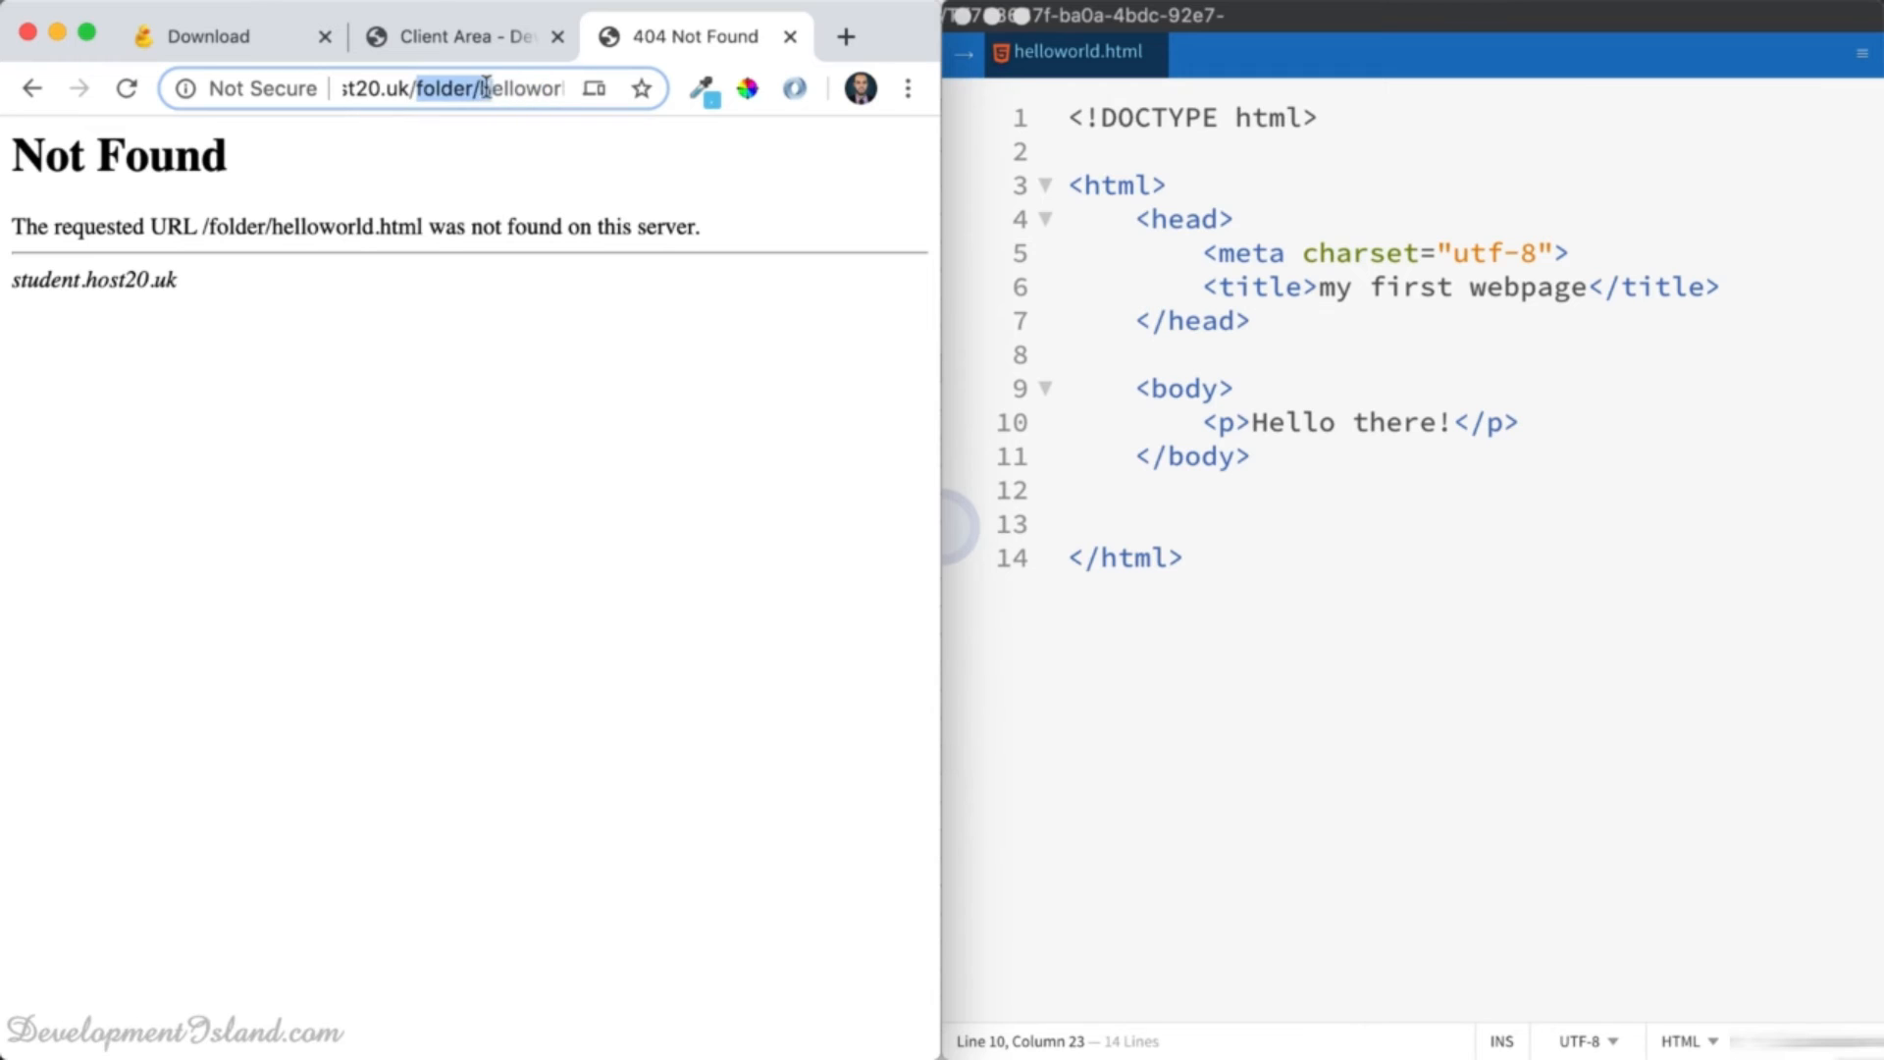
pyautogui.press('BackSpace')
pyautogui.press('Return')
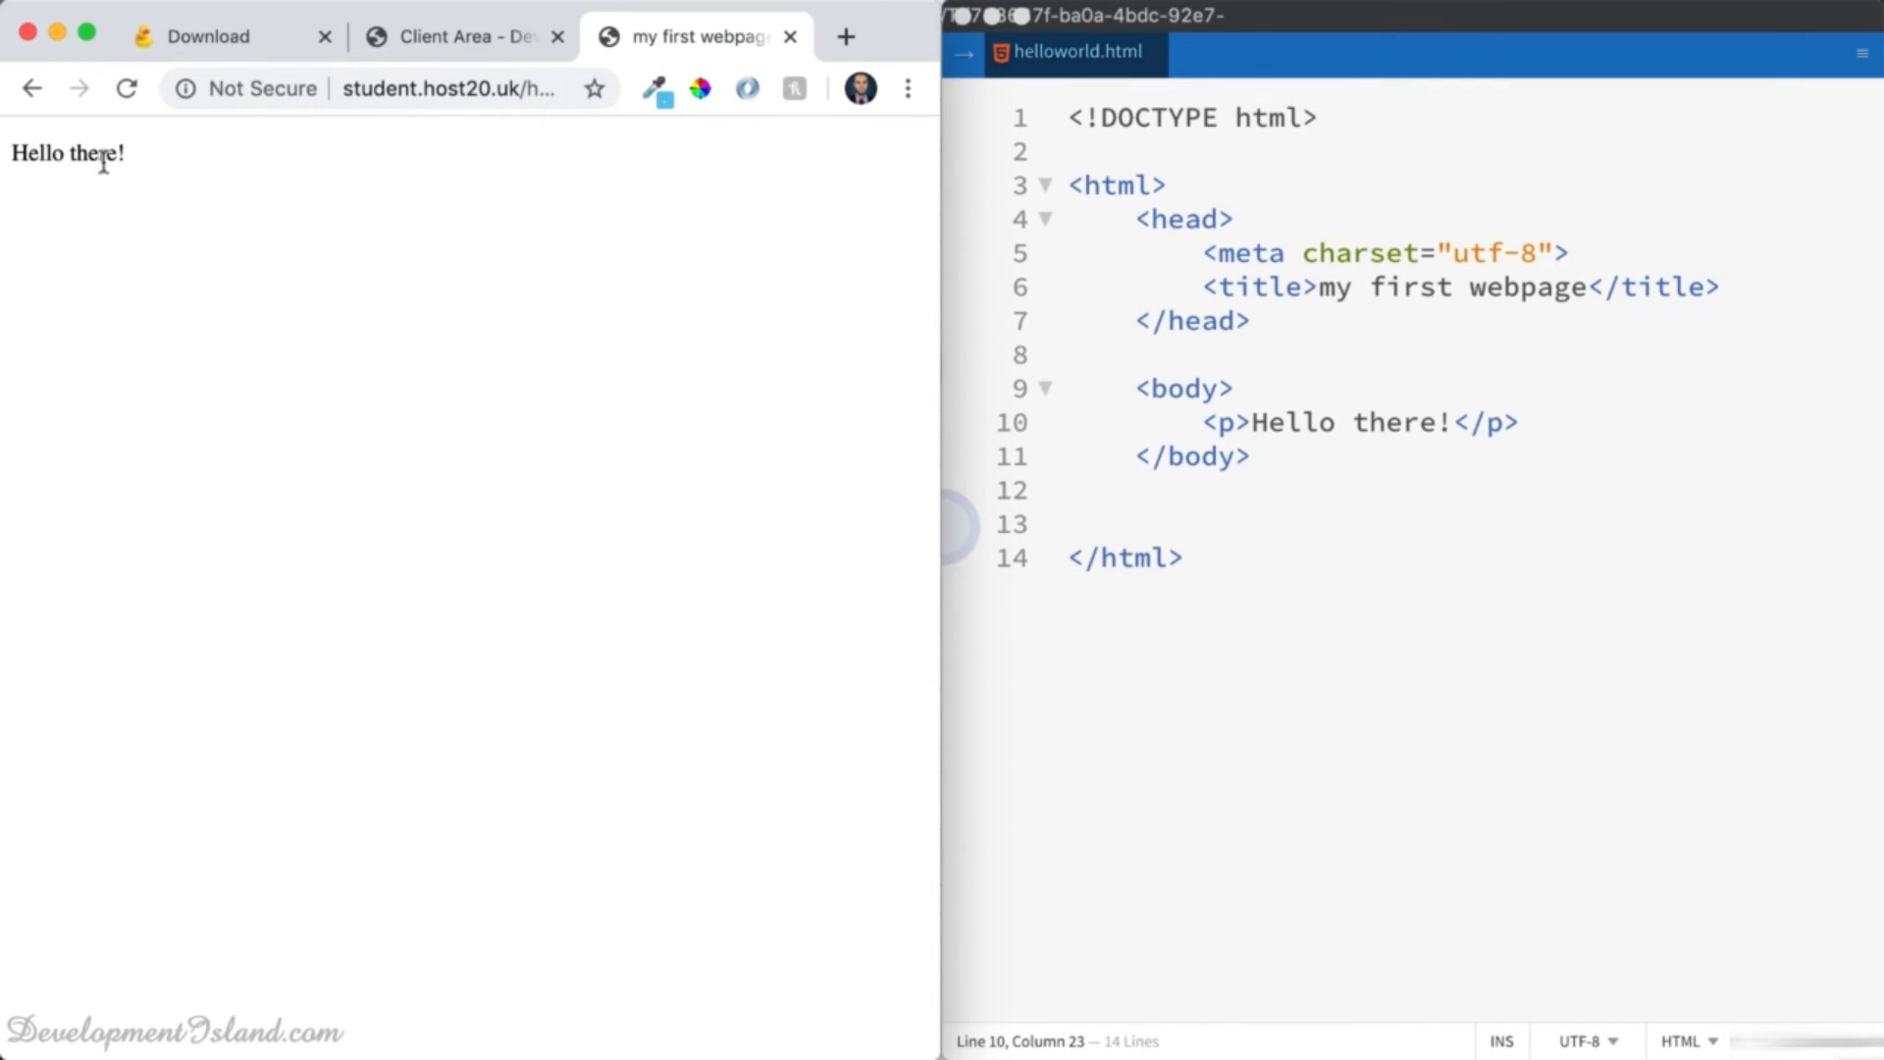
# - Change the paragraph text in Brackets back to Hello World!, save the file, and reload the page in Chrome
pyautogui.doubleClick(1374, 418)
pyautogui.write('Wo')
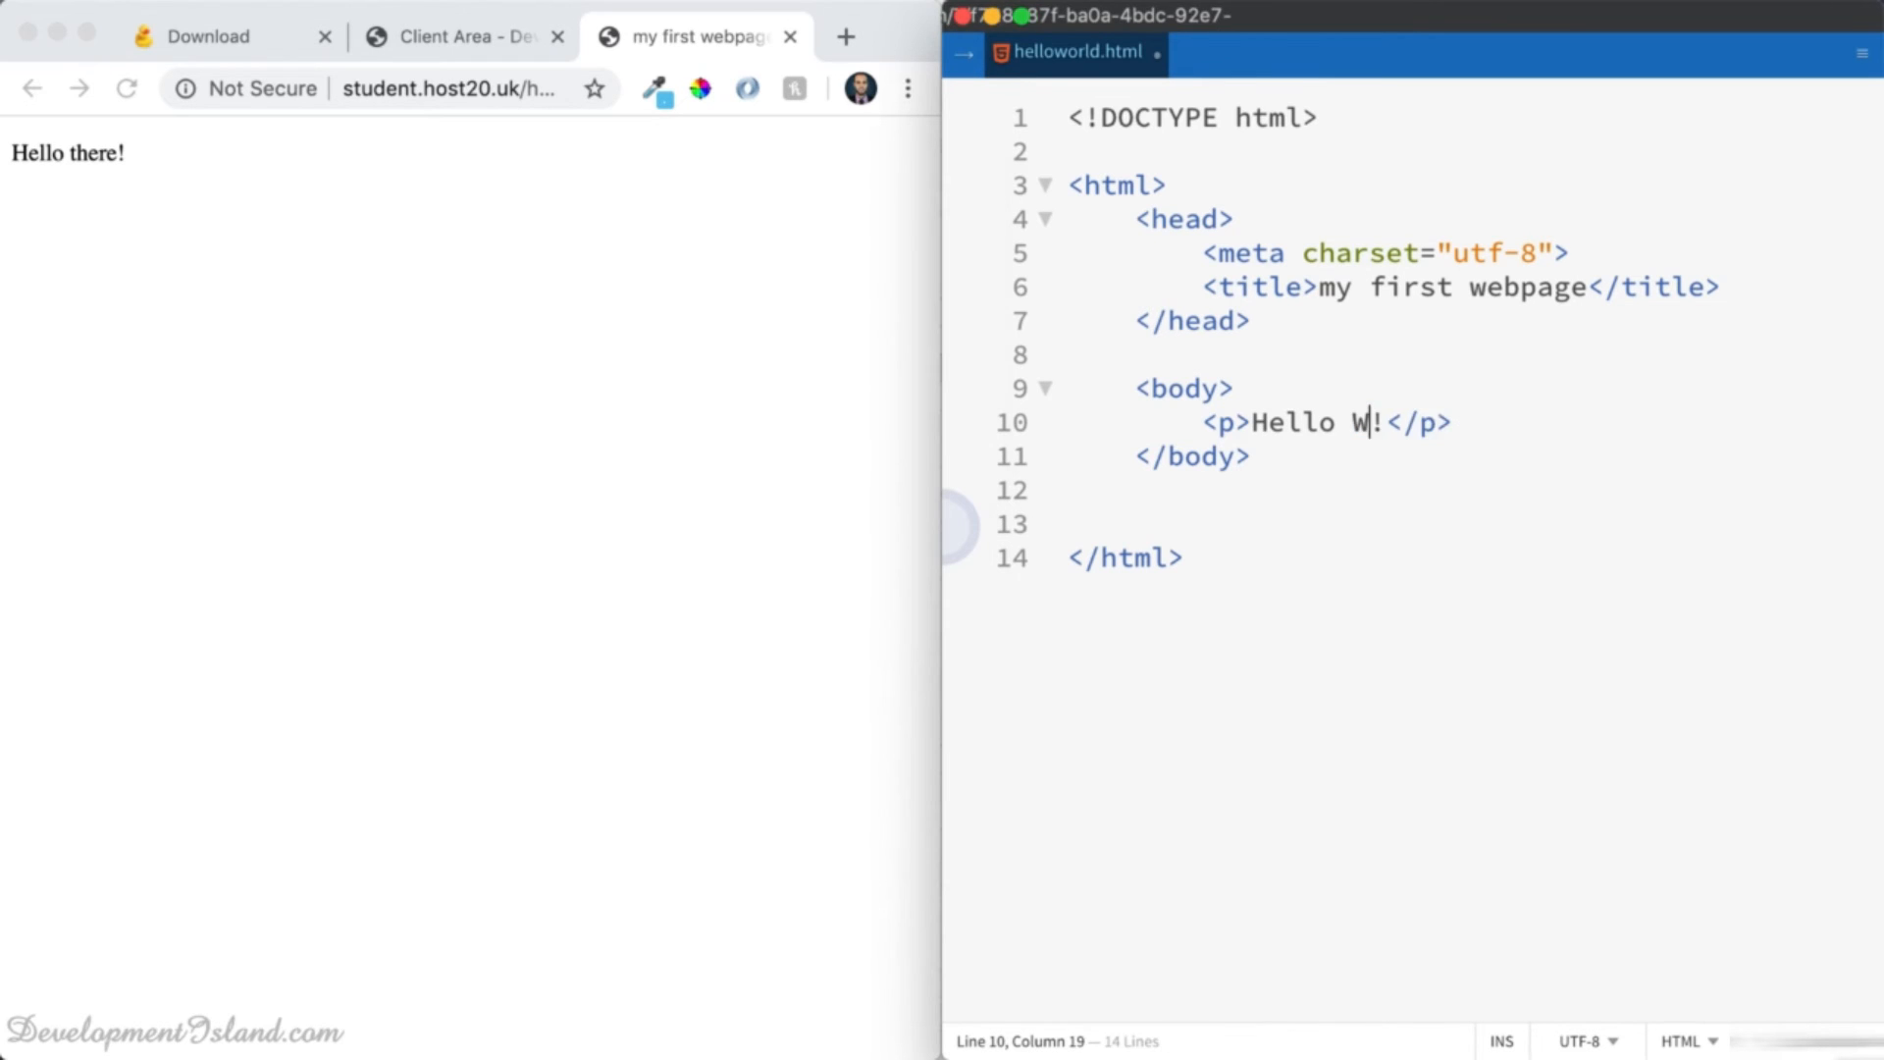
pyautogui.write('rld')
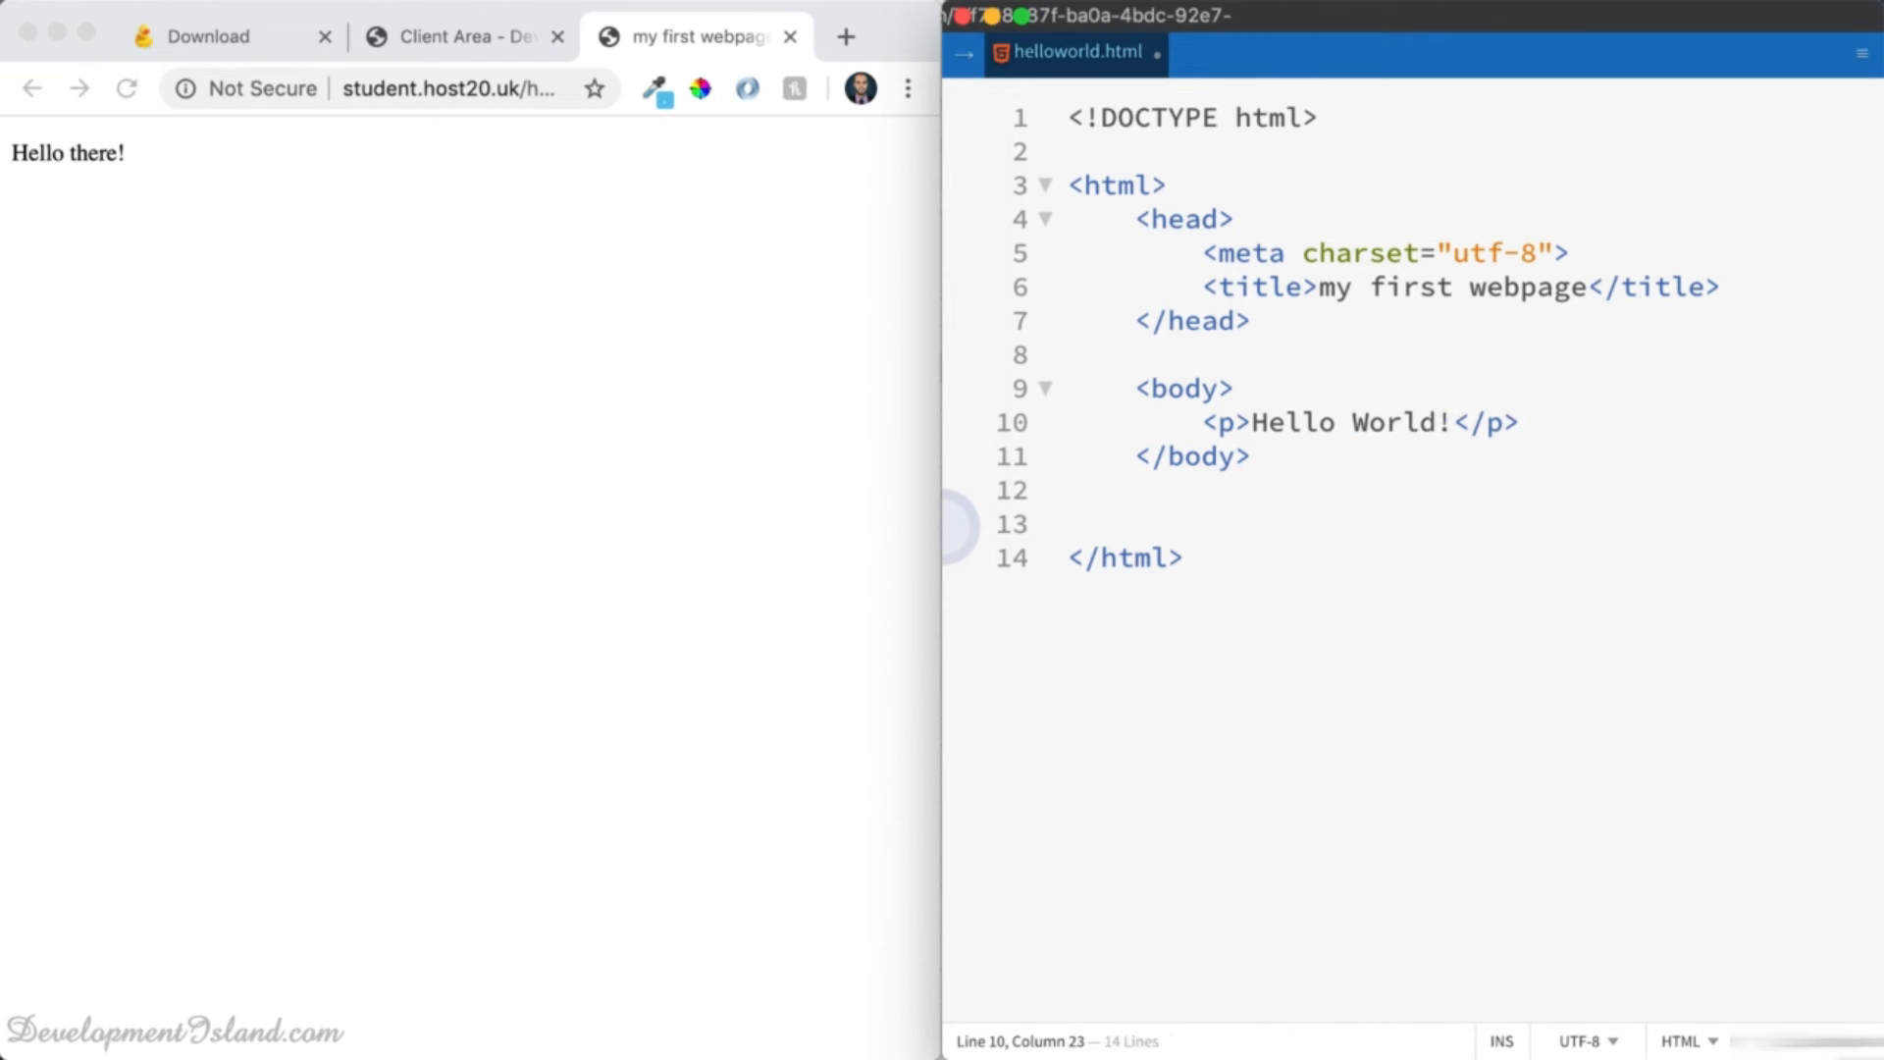
pyautogui.press('super+s')
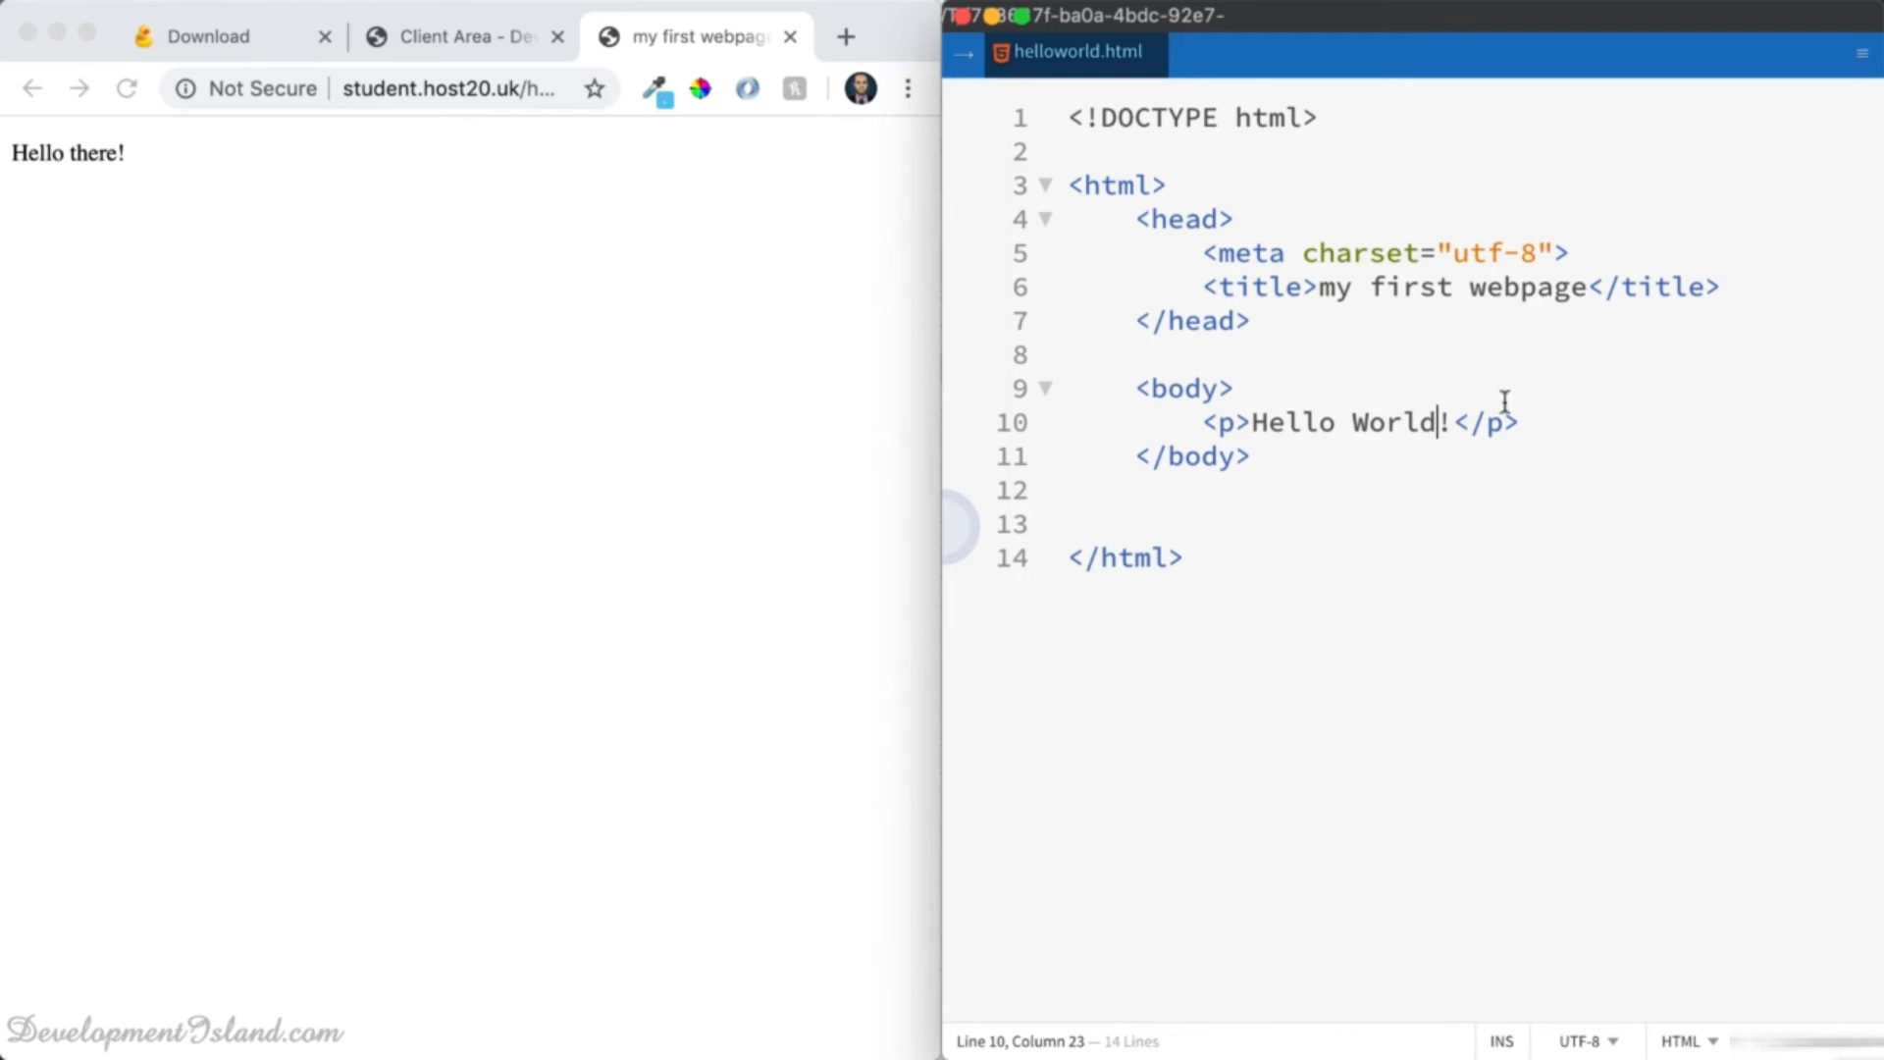
pyautogui.click(136, 98)
pyautogui.click(128, 90)
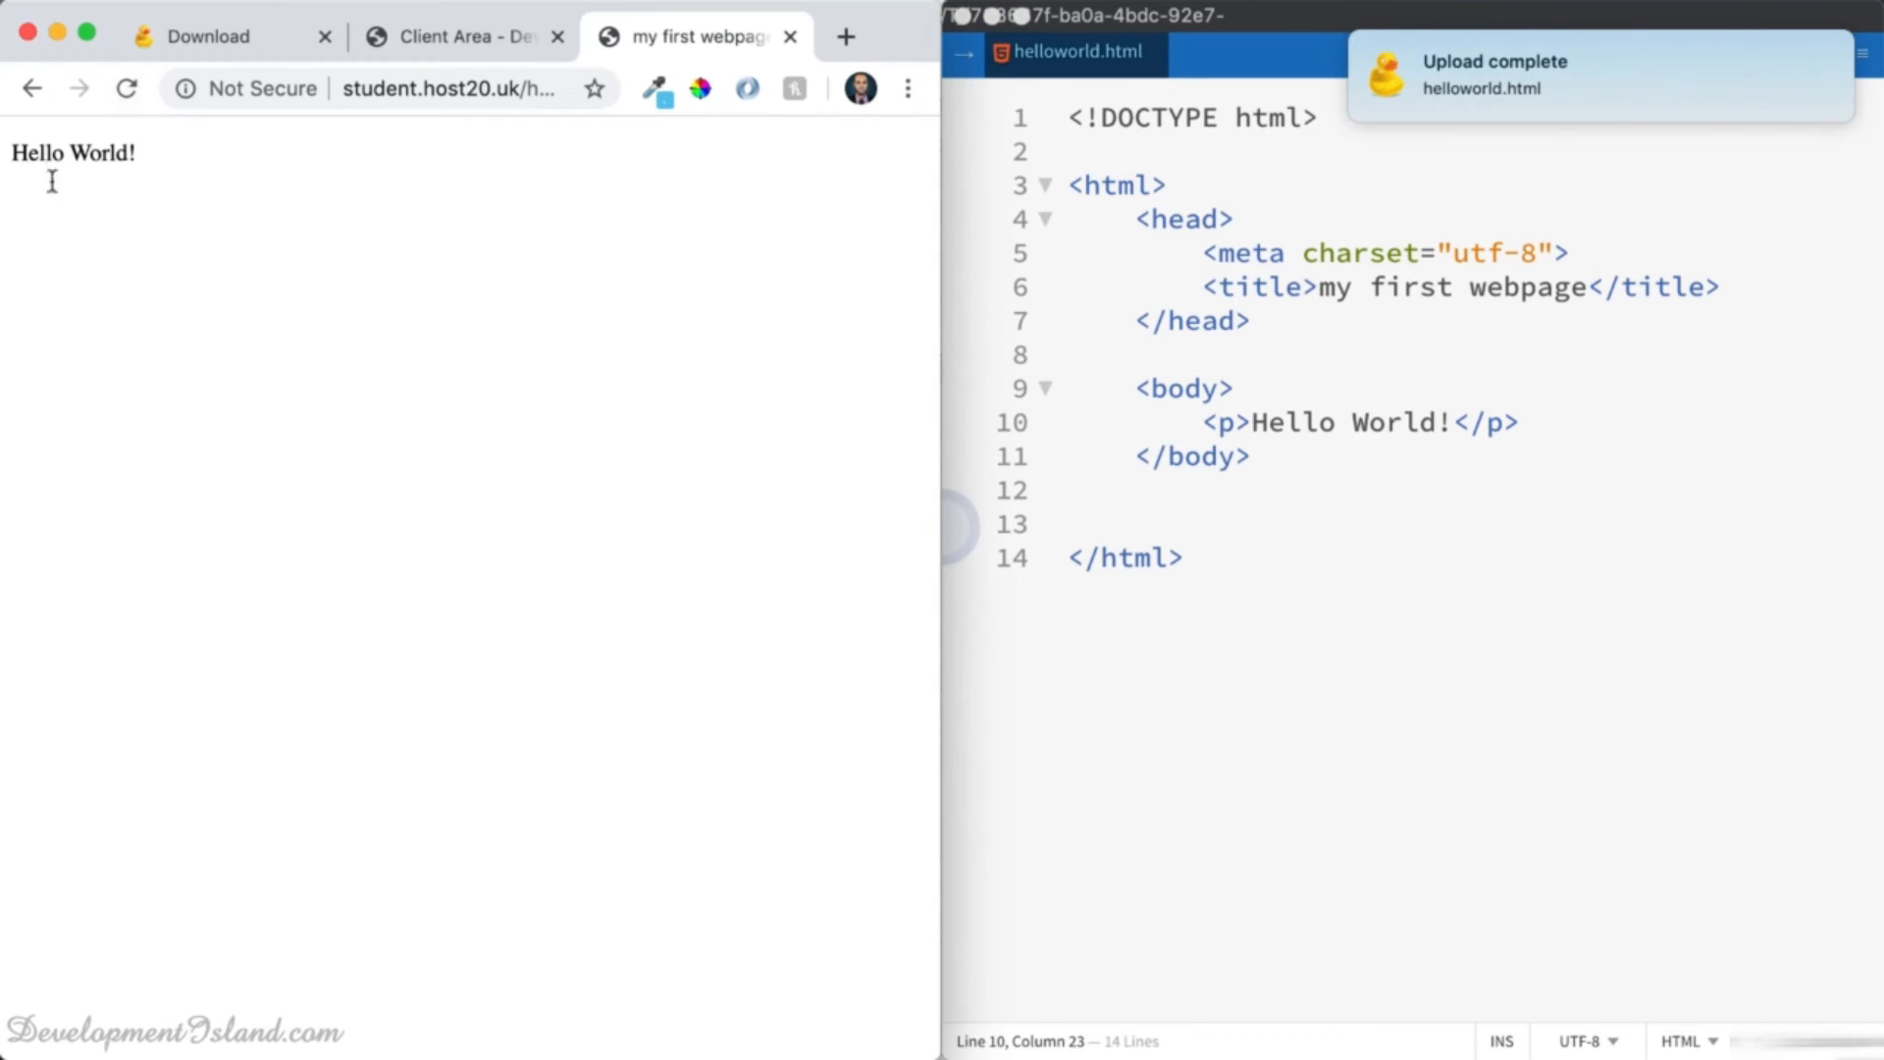
# - Replace the word World with There in the body paragraph of helloworld.html and save the change
pyautogui.click(1533, 422)
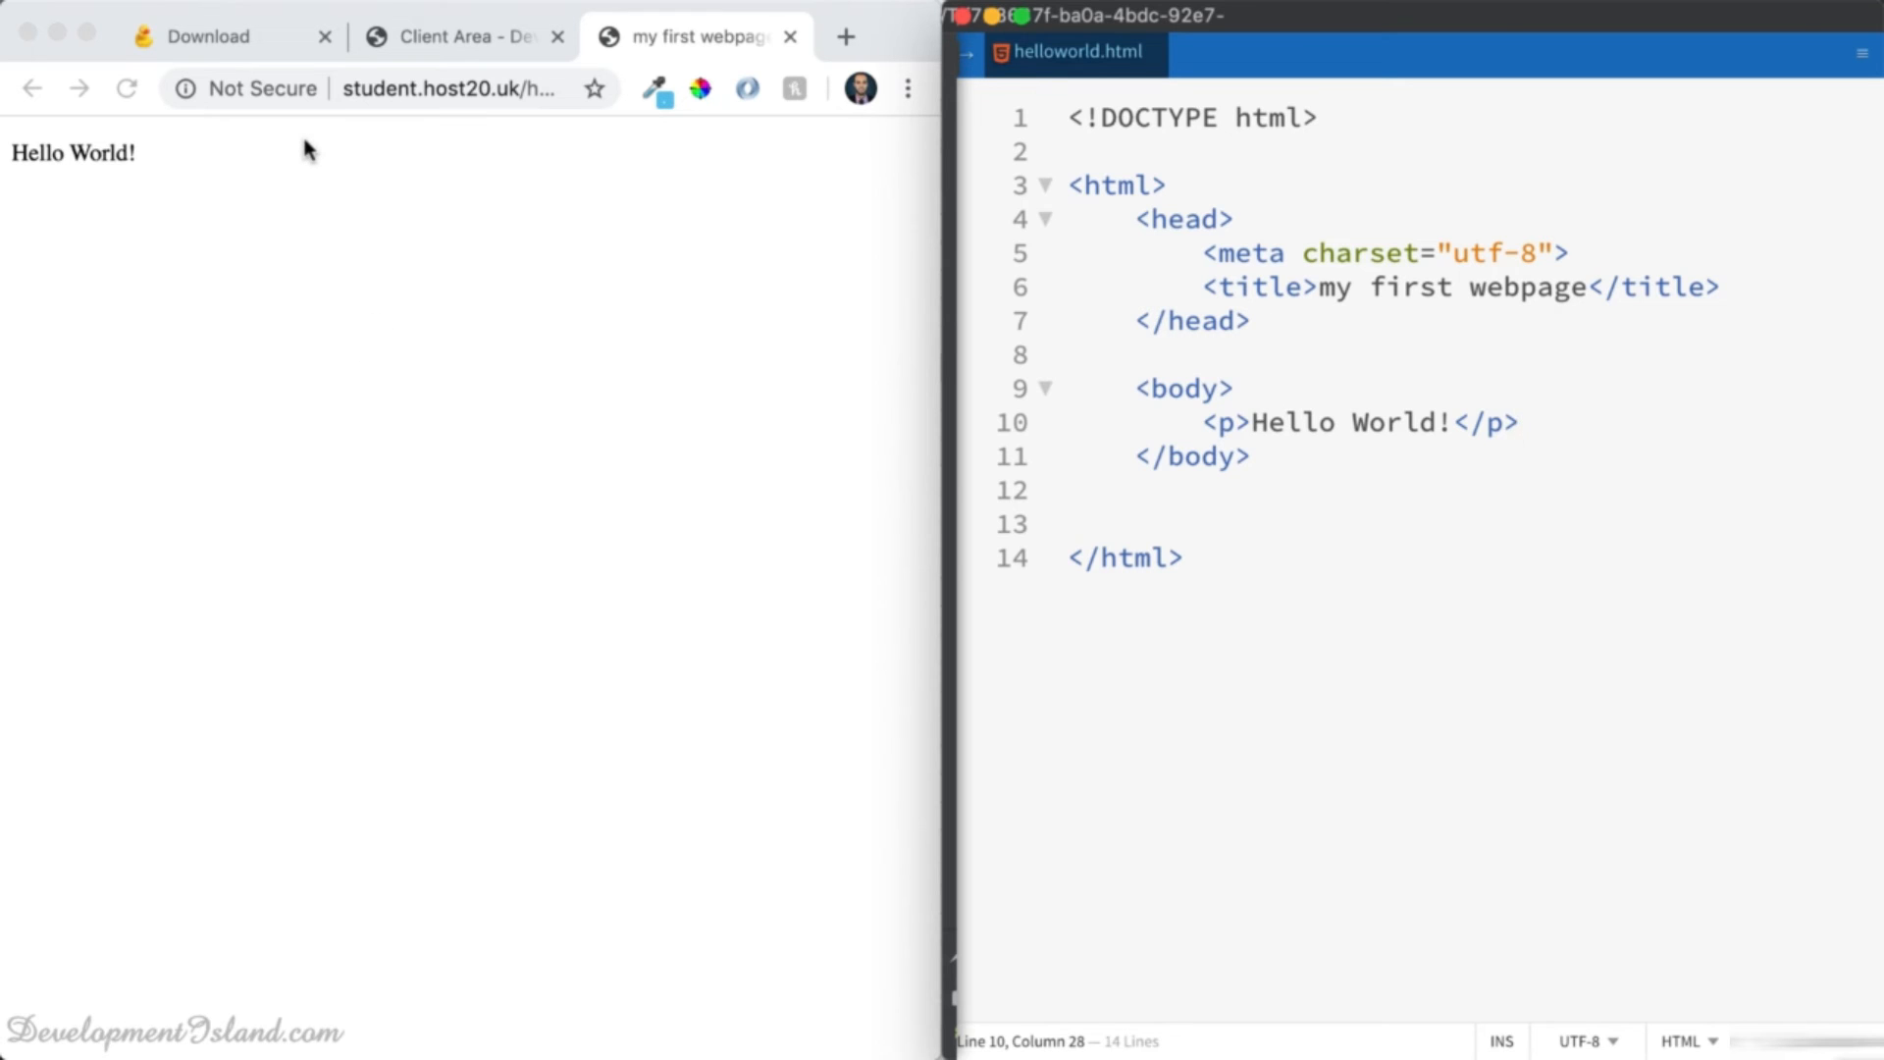
pyautogui.click(1288, 455)
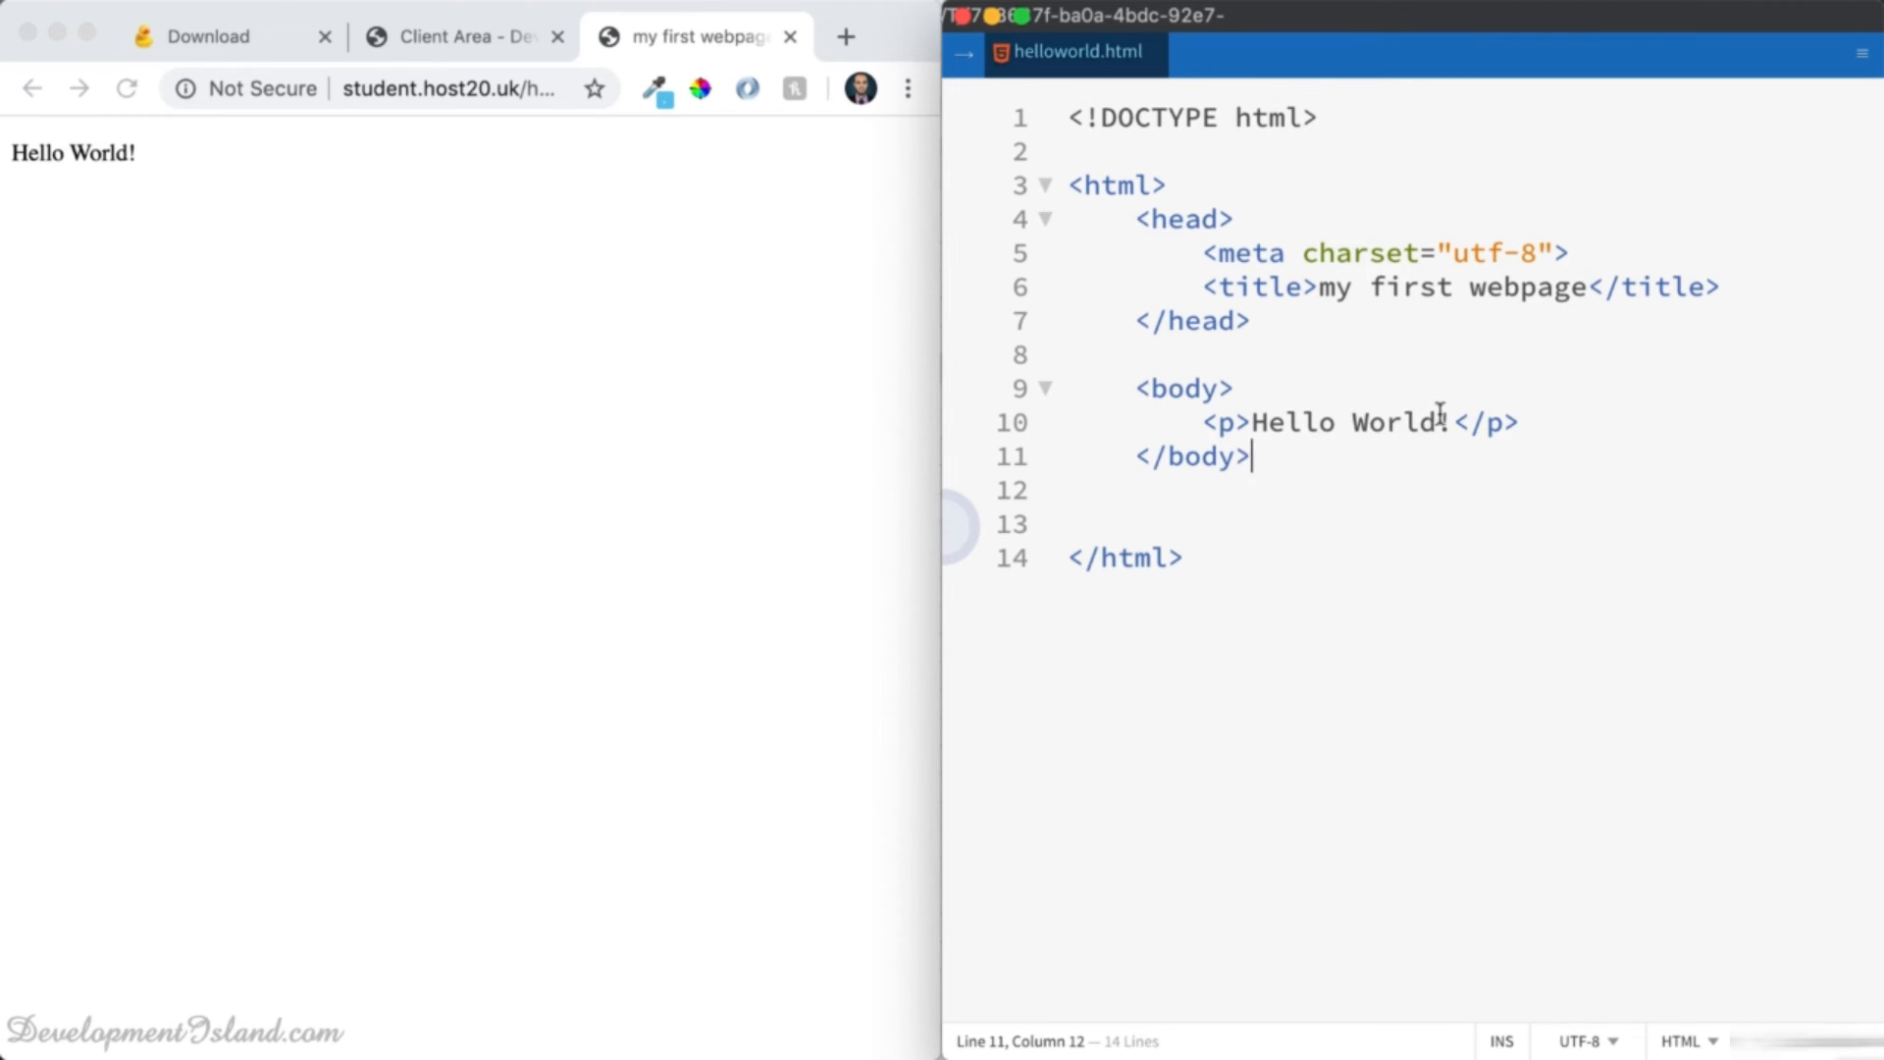
pyautogui.moveTo(1439, 422); pyautogui.dragTo(1360, 412)
pyautogui.write('There')
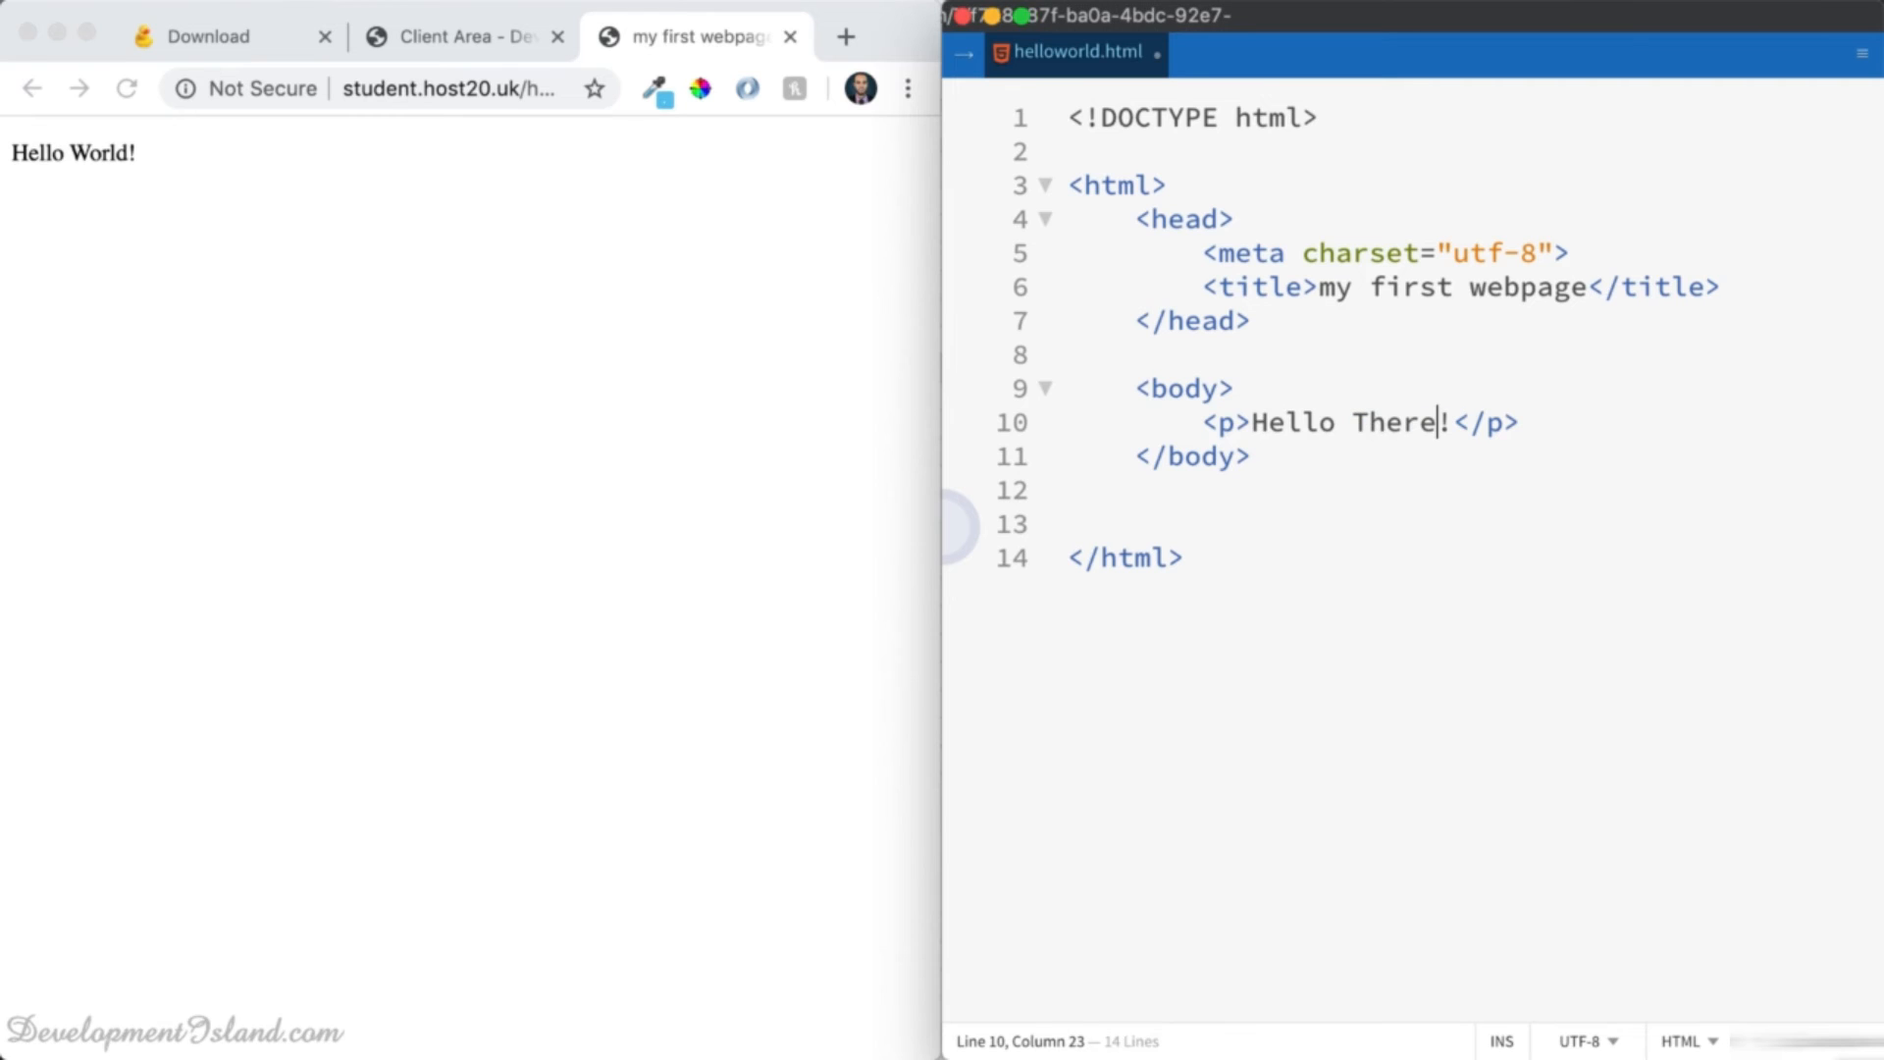
pyautogui.press('super+s')
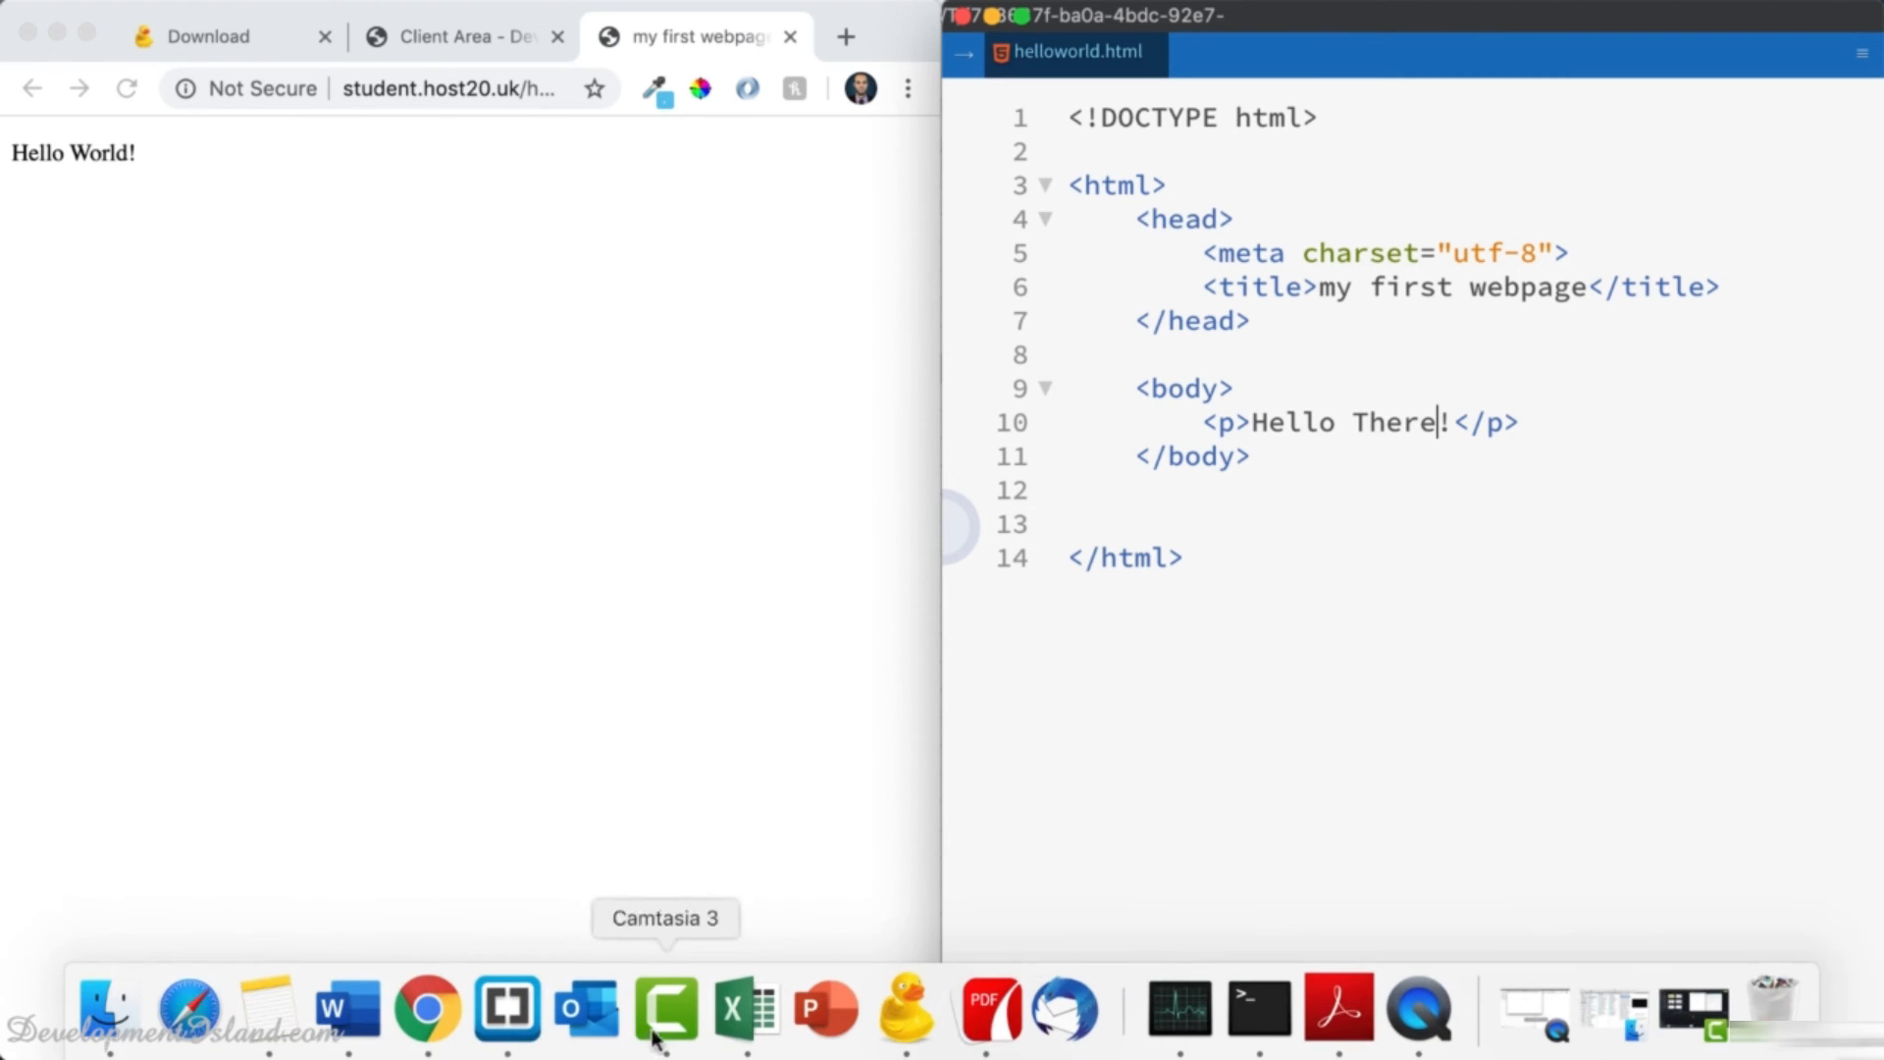
# - Switch to Cyberduck and create a new file named .htaccess in the public_html folder
pyautogui.click(907, 1011)
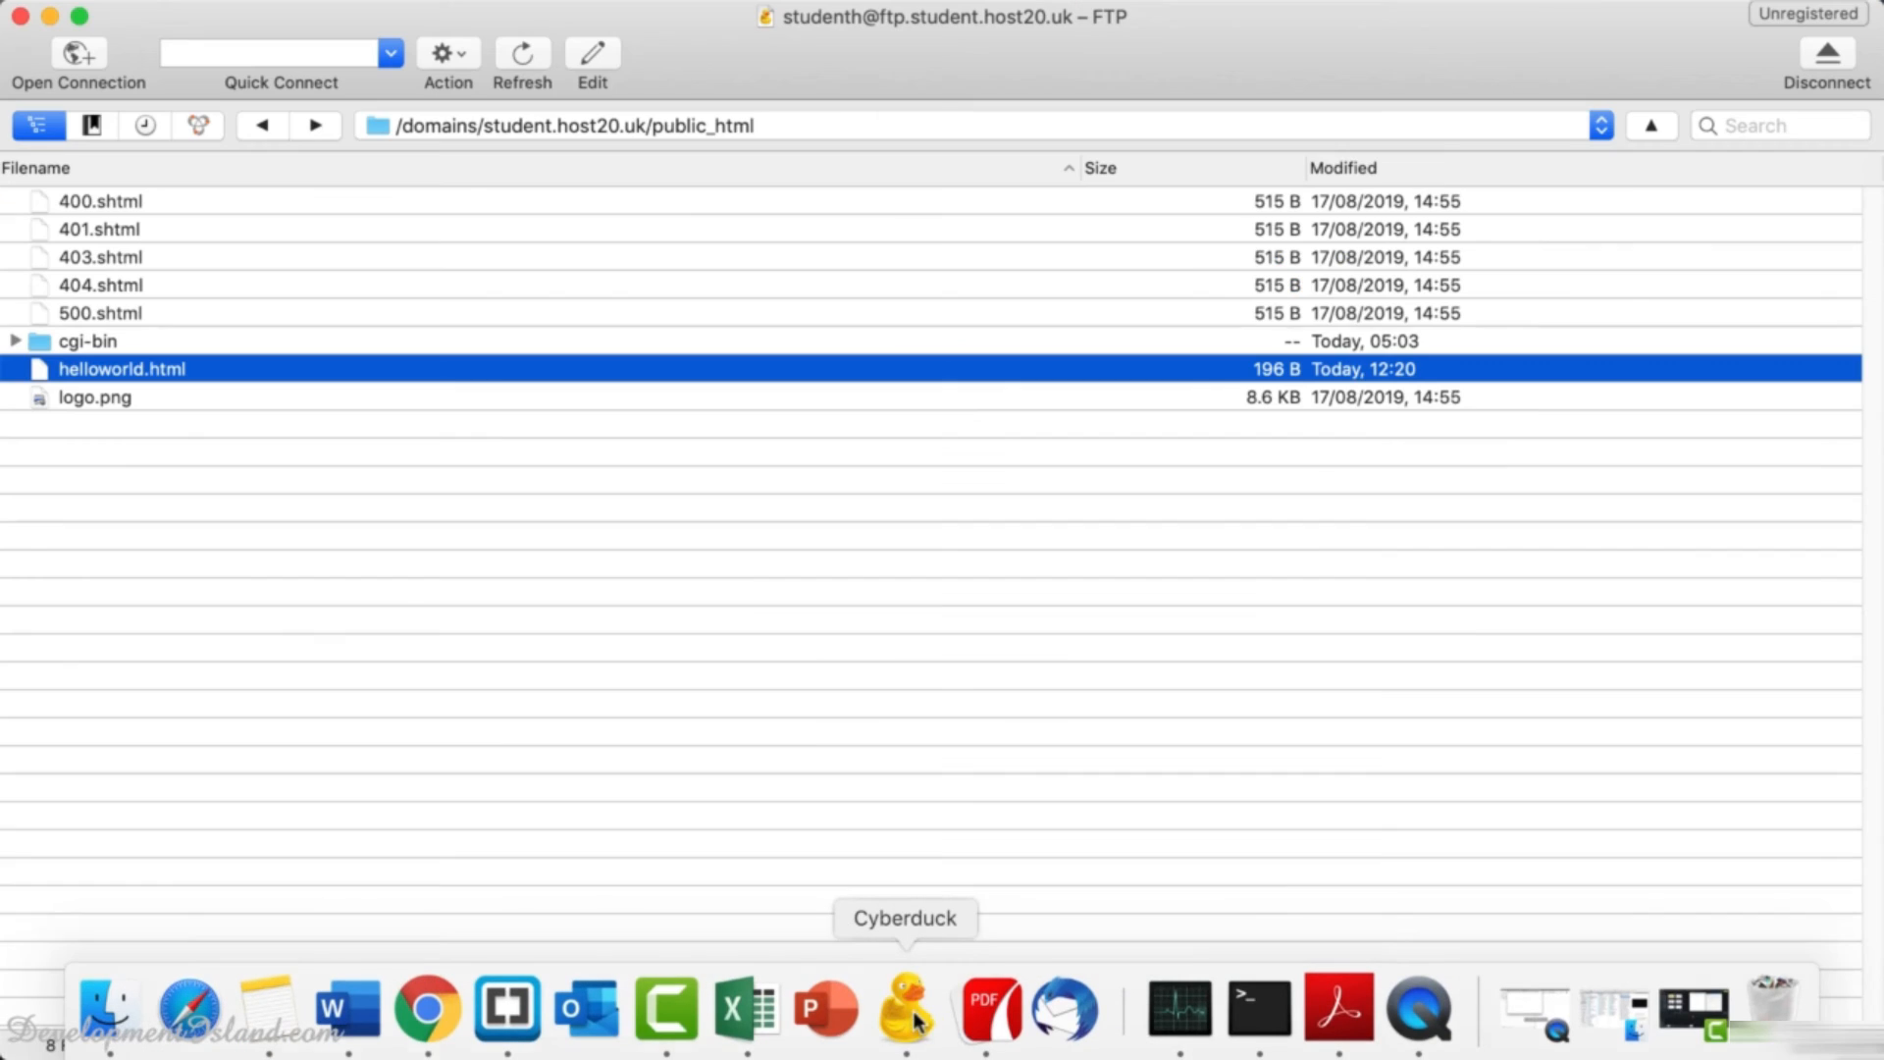
pyautogui.rightClick(126, 532)
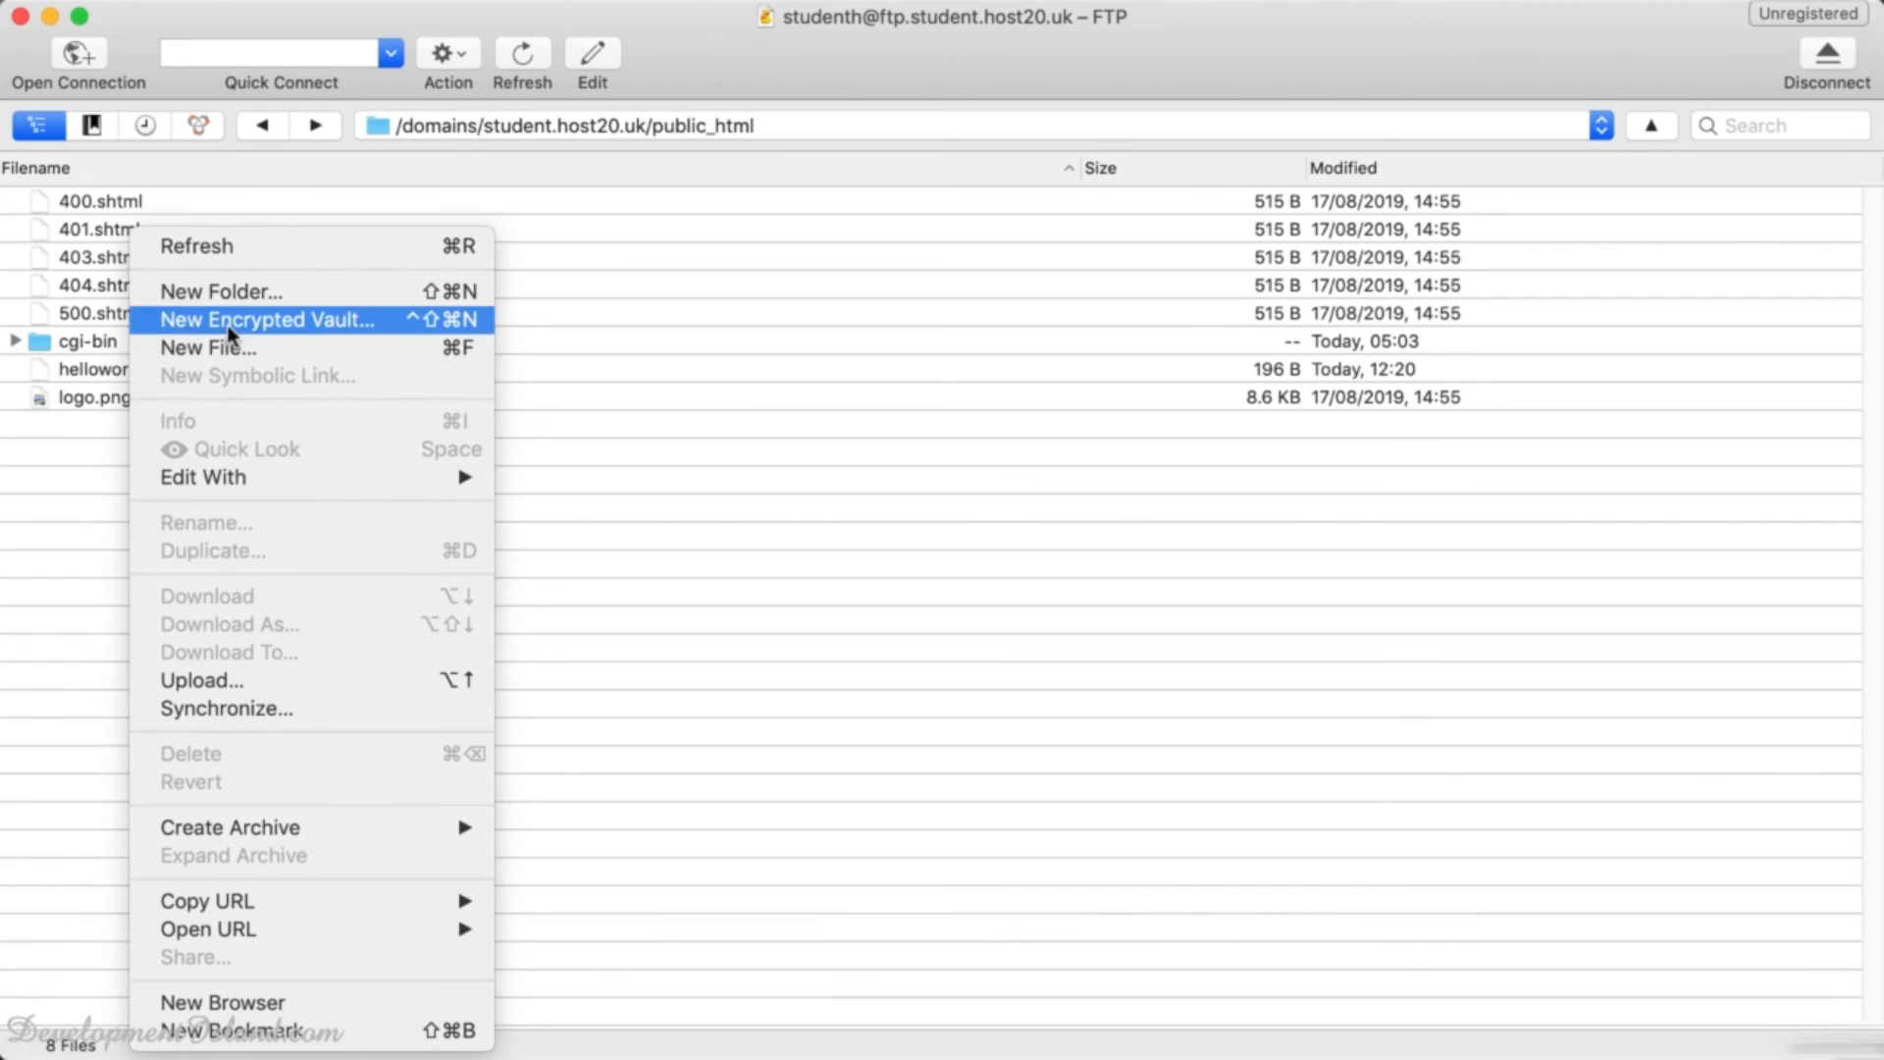
pyautogui.click(214, 349)
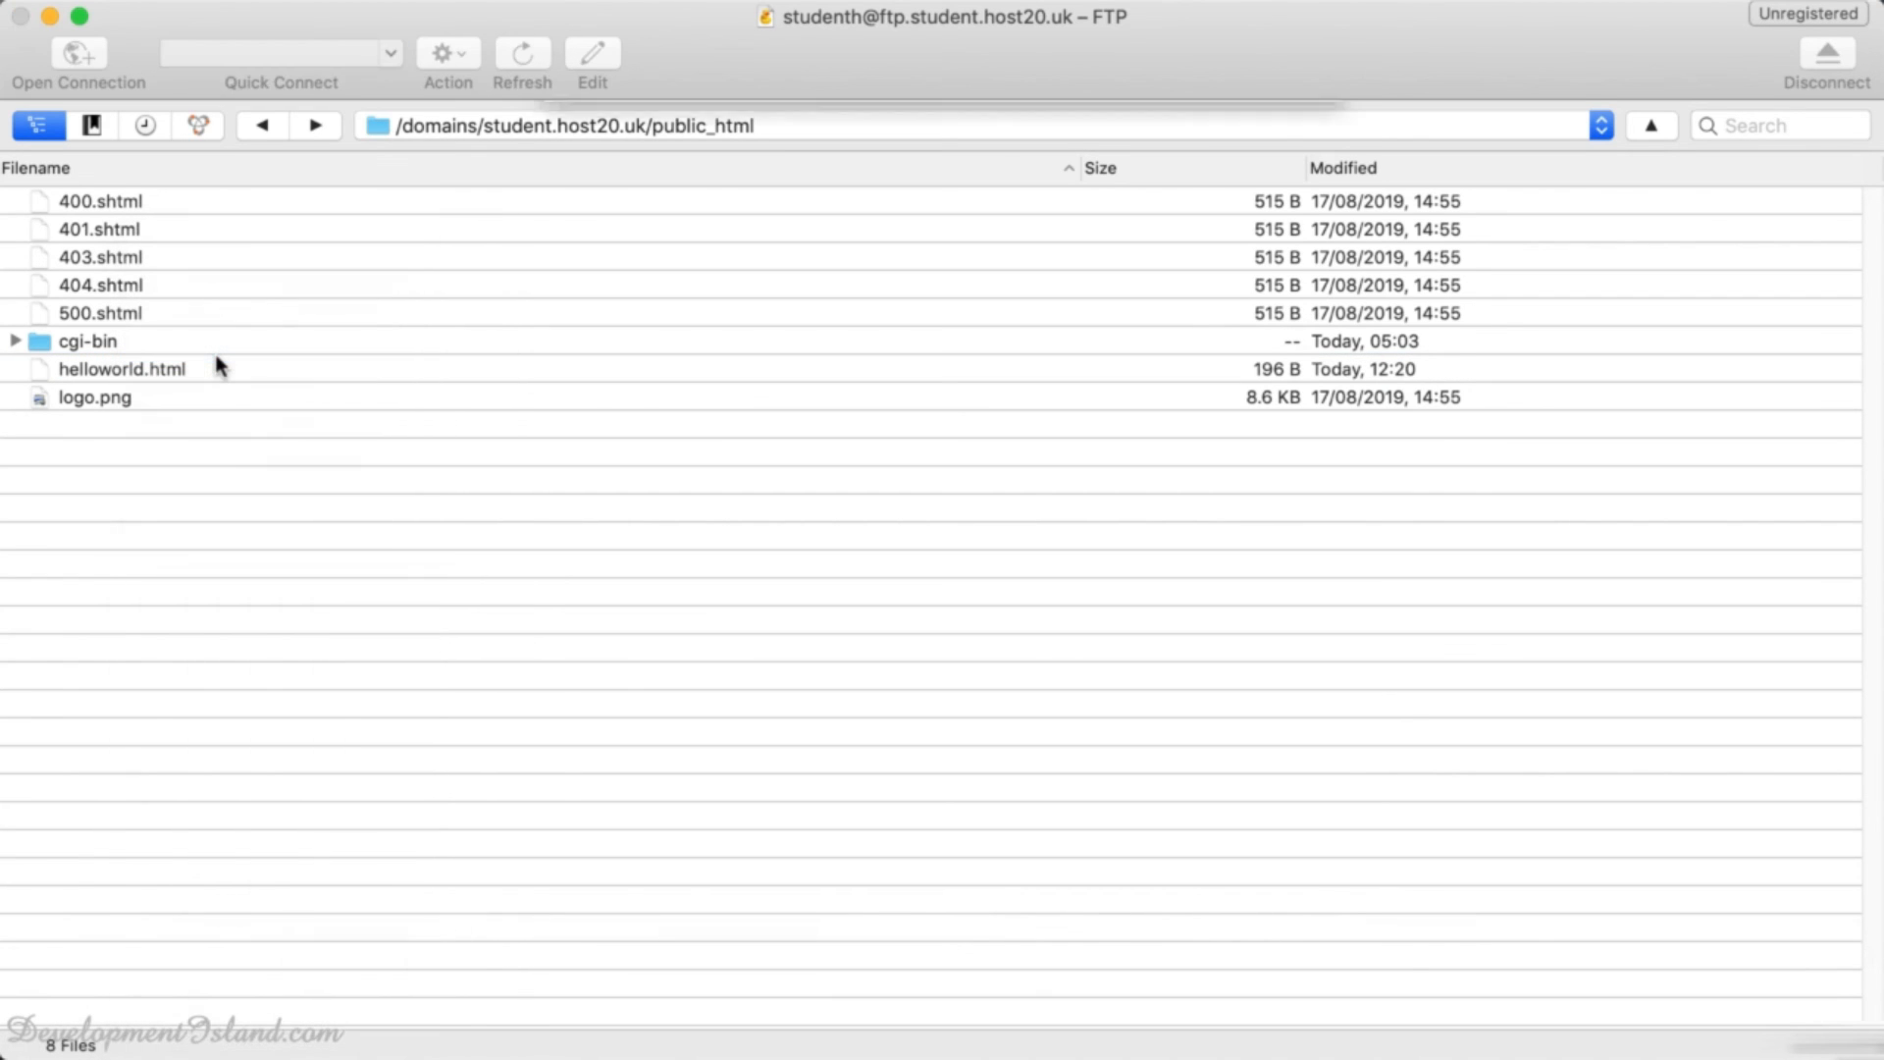
pyautogui.write('.hta')
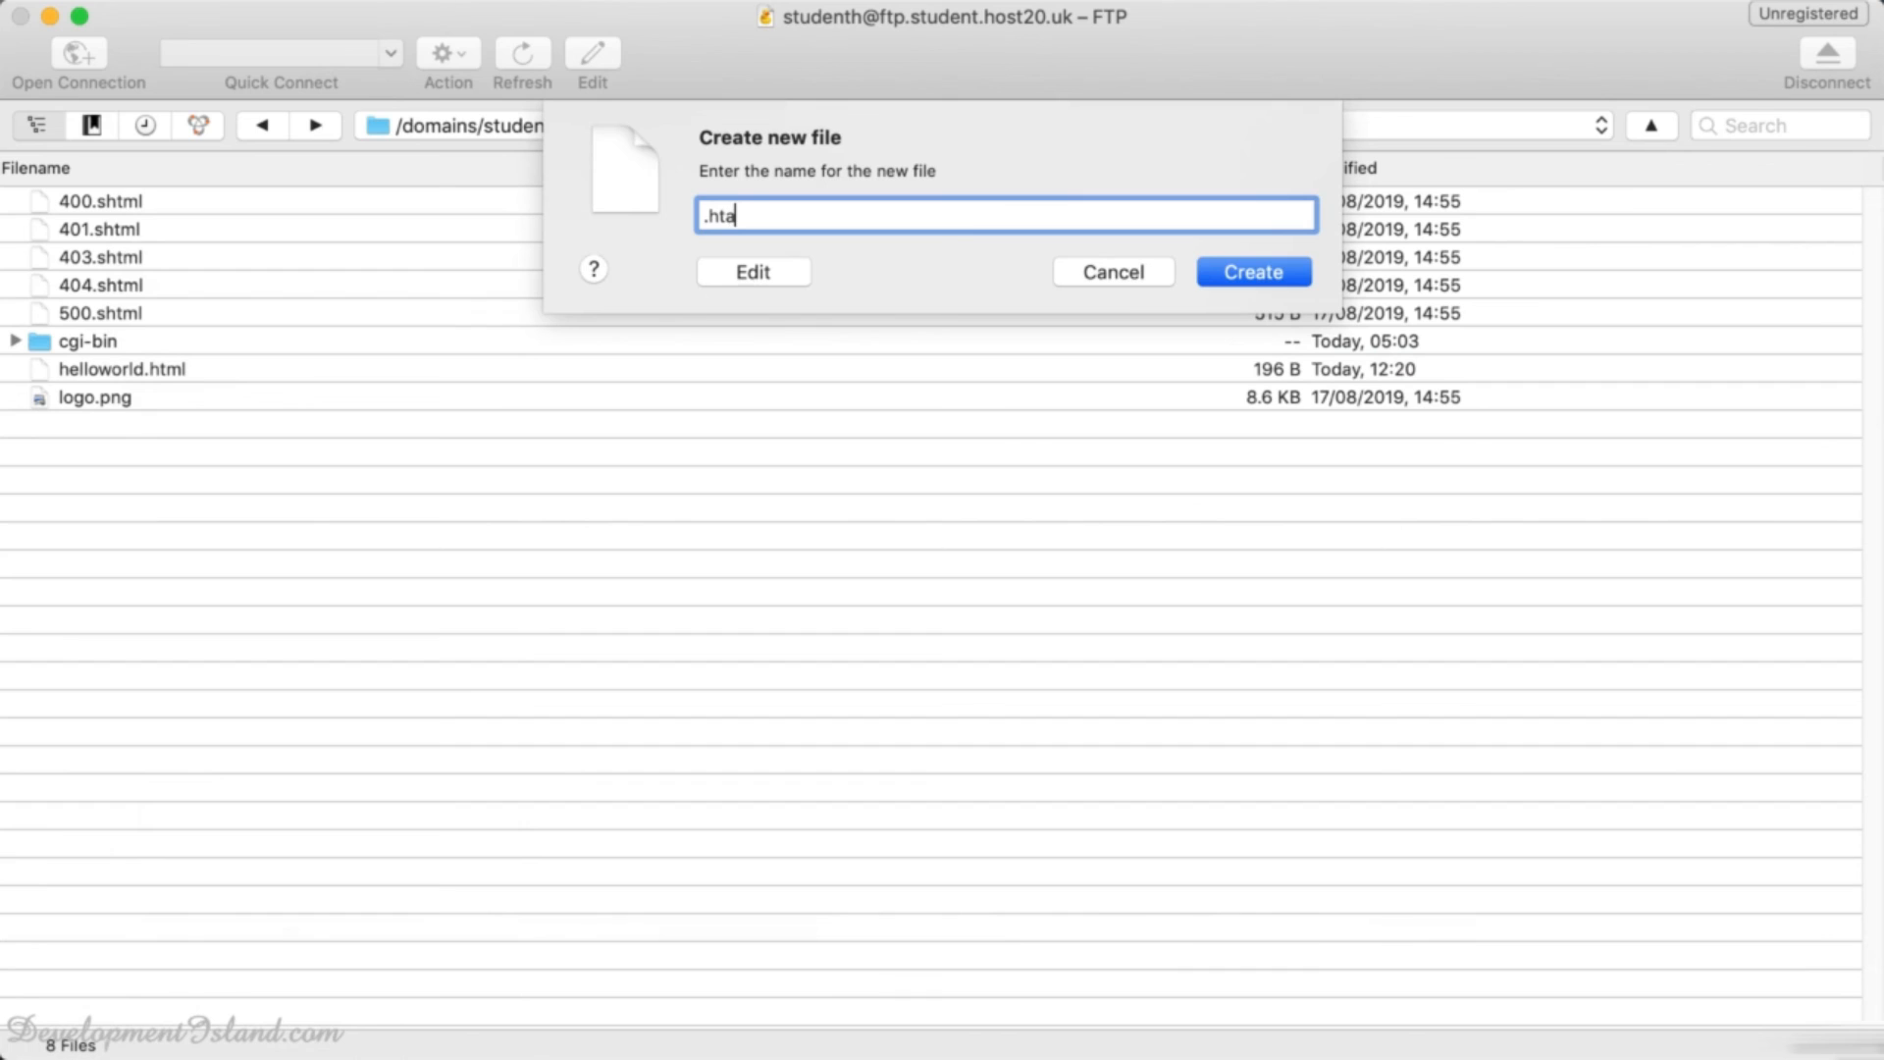
pyautogui.write('ccess')
pyautogui.press('Return')
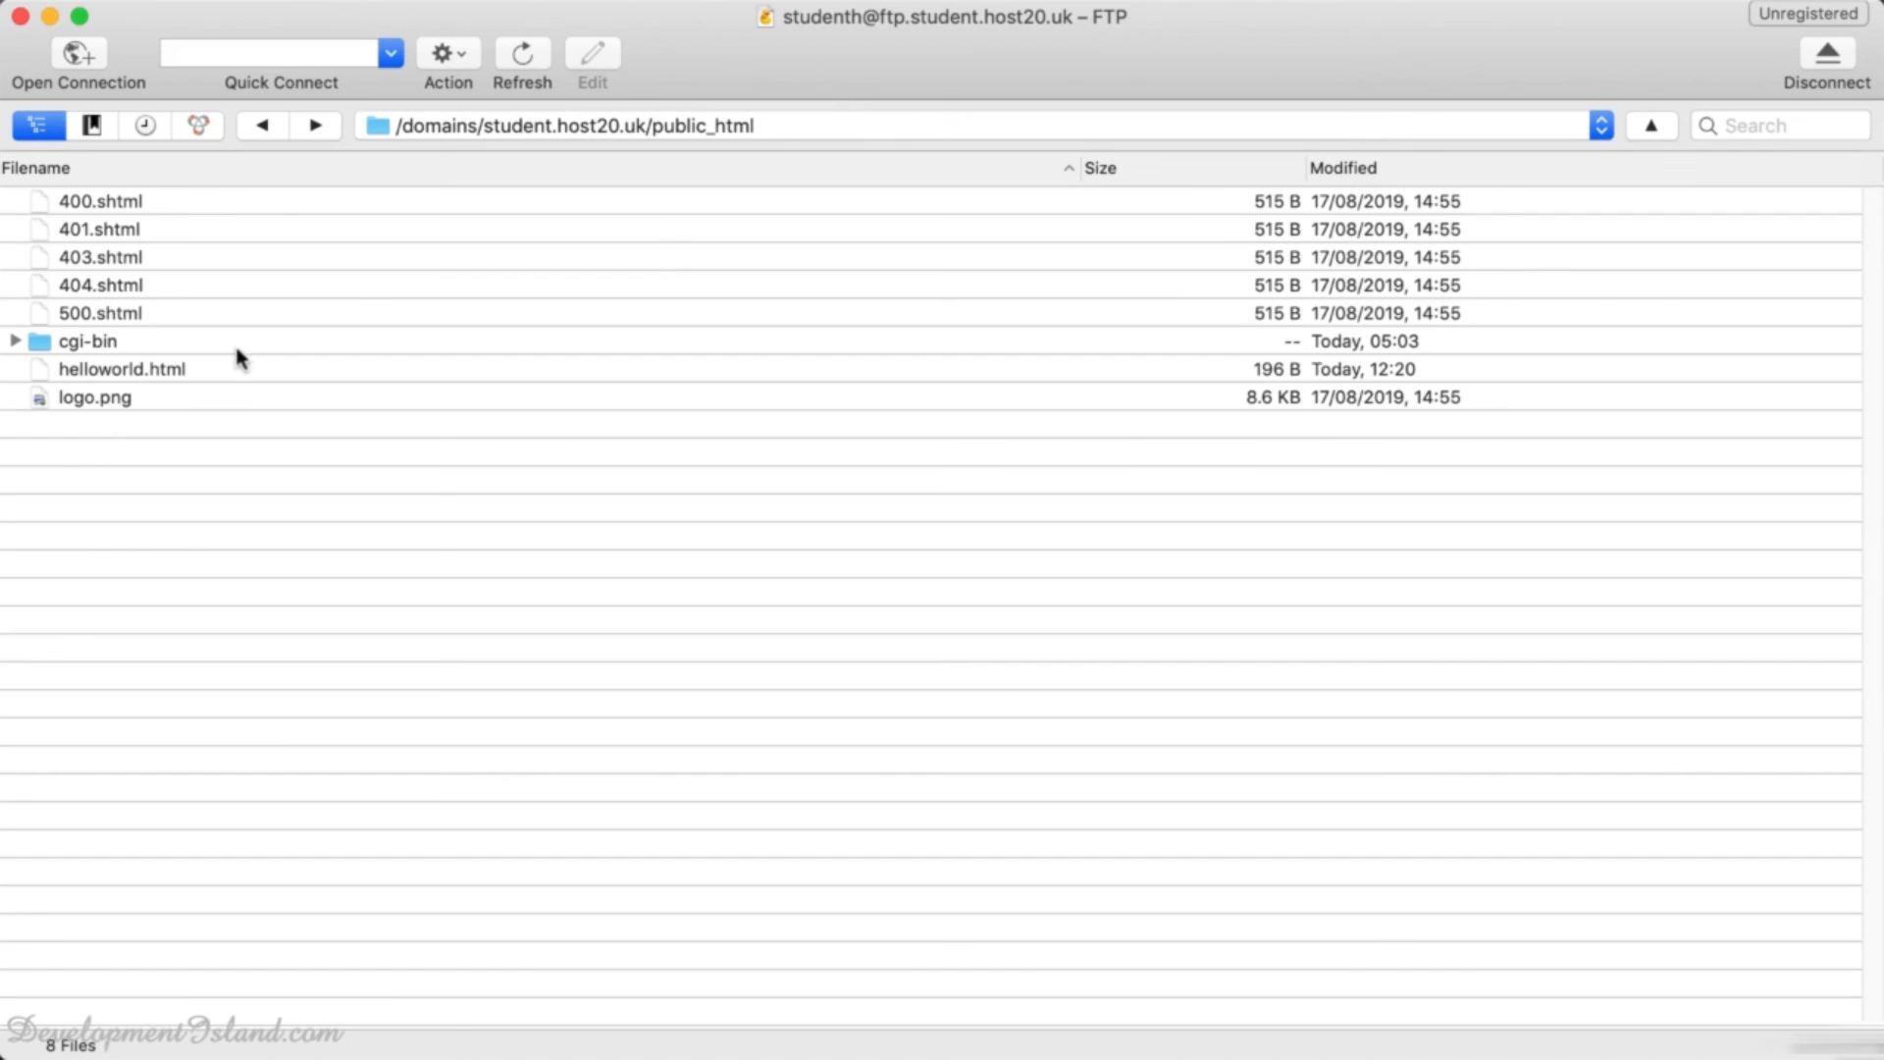
# - Show hidden files in the public_html listing
pyautogui.click(362, 293)
pyautogui.click(365, 17)
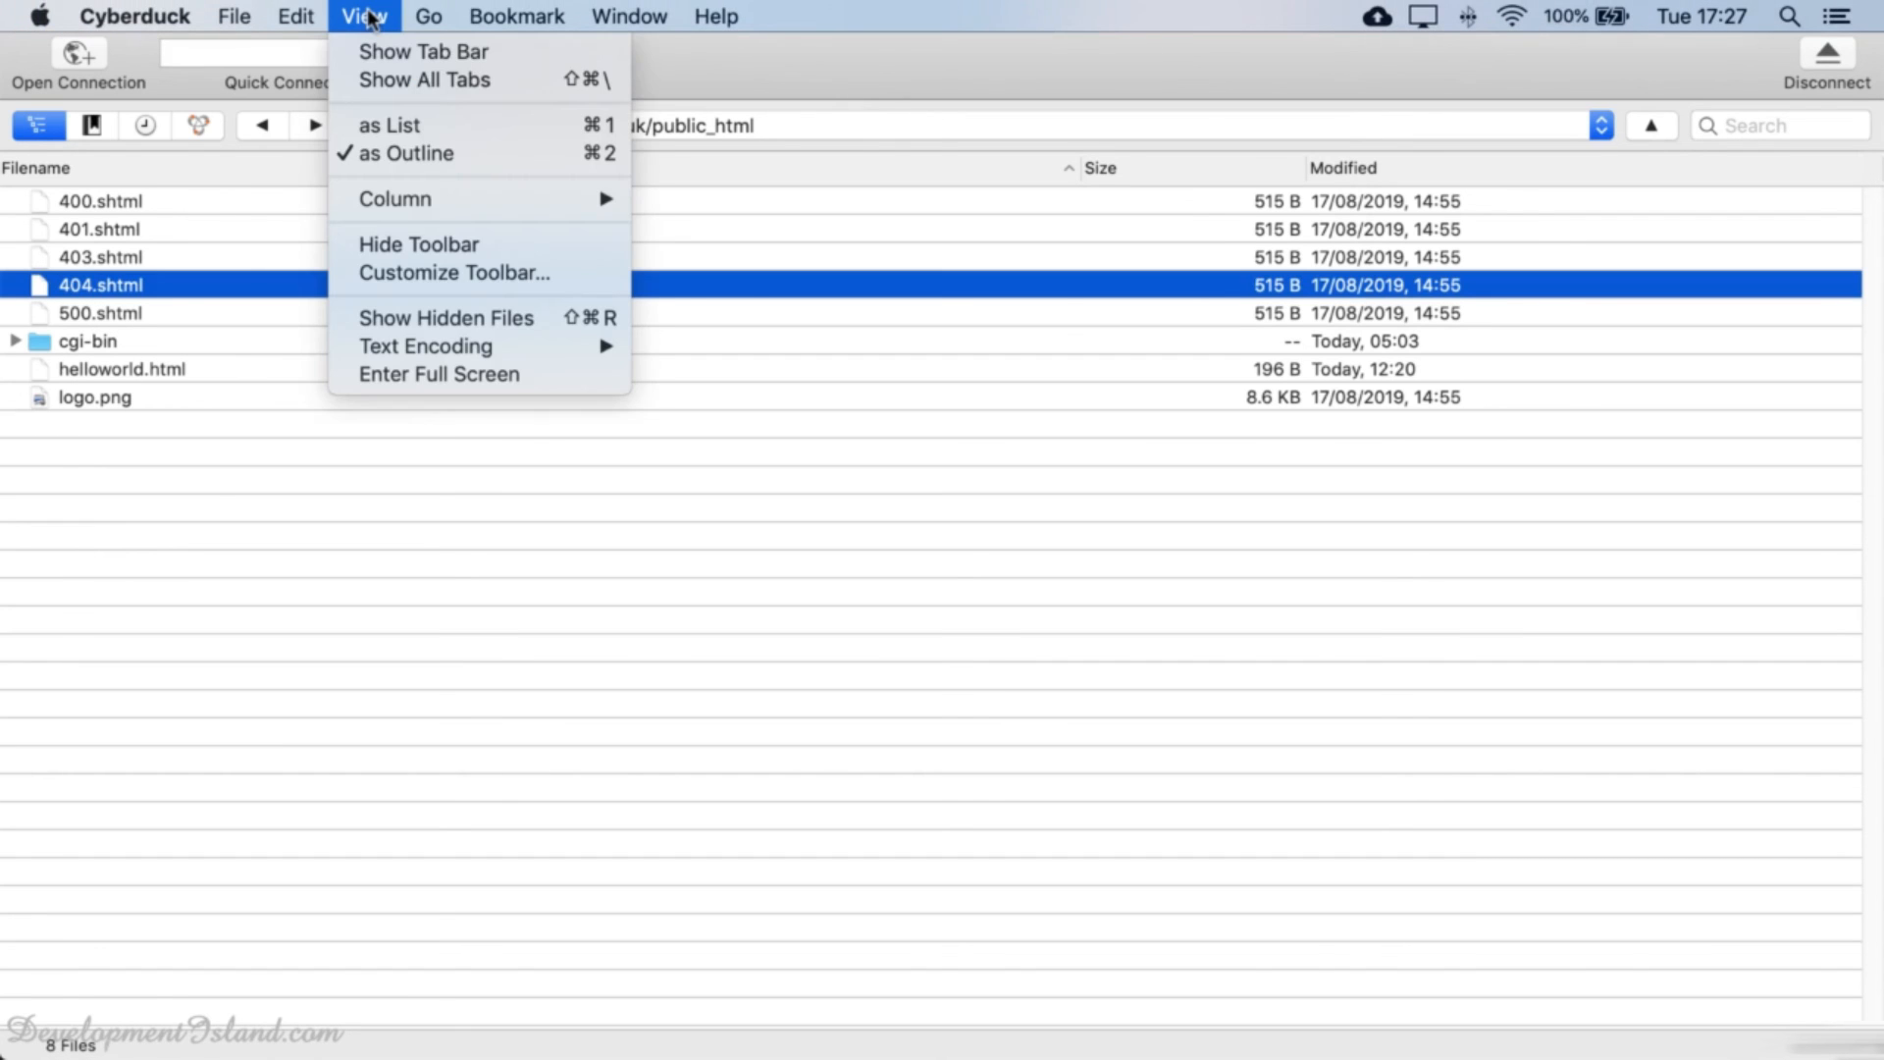
pyautogui.click(409, 316)
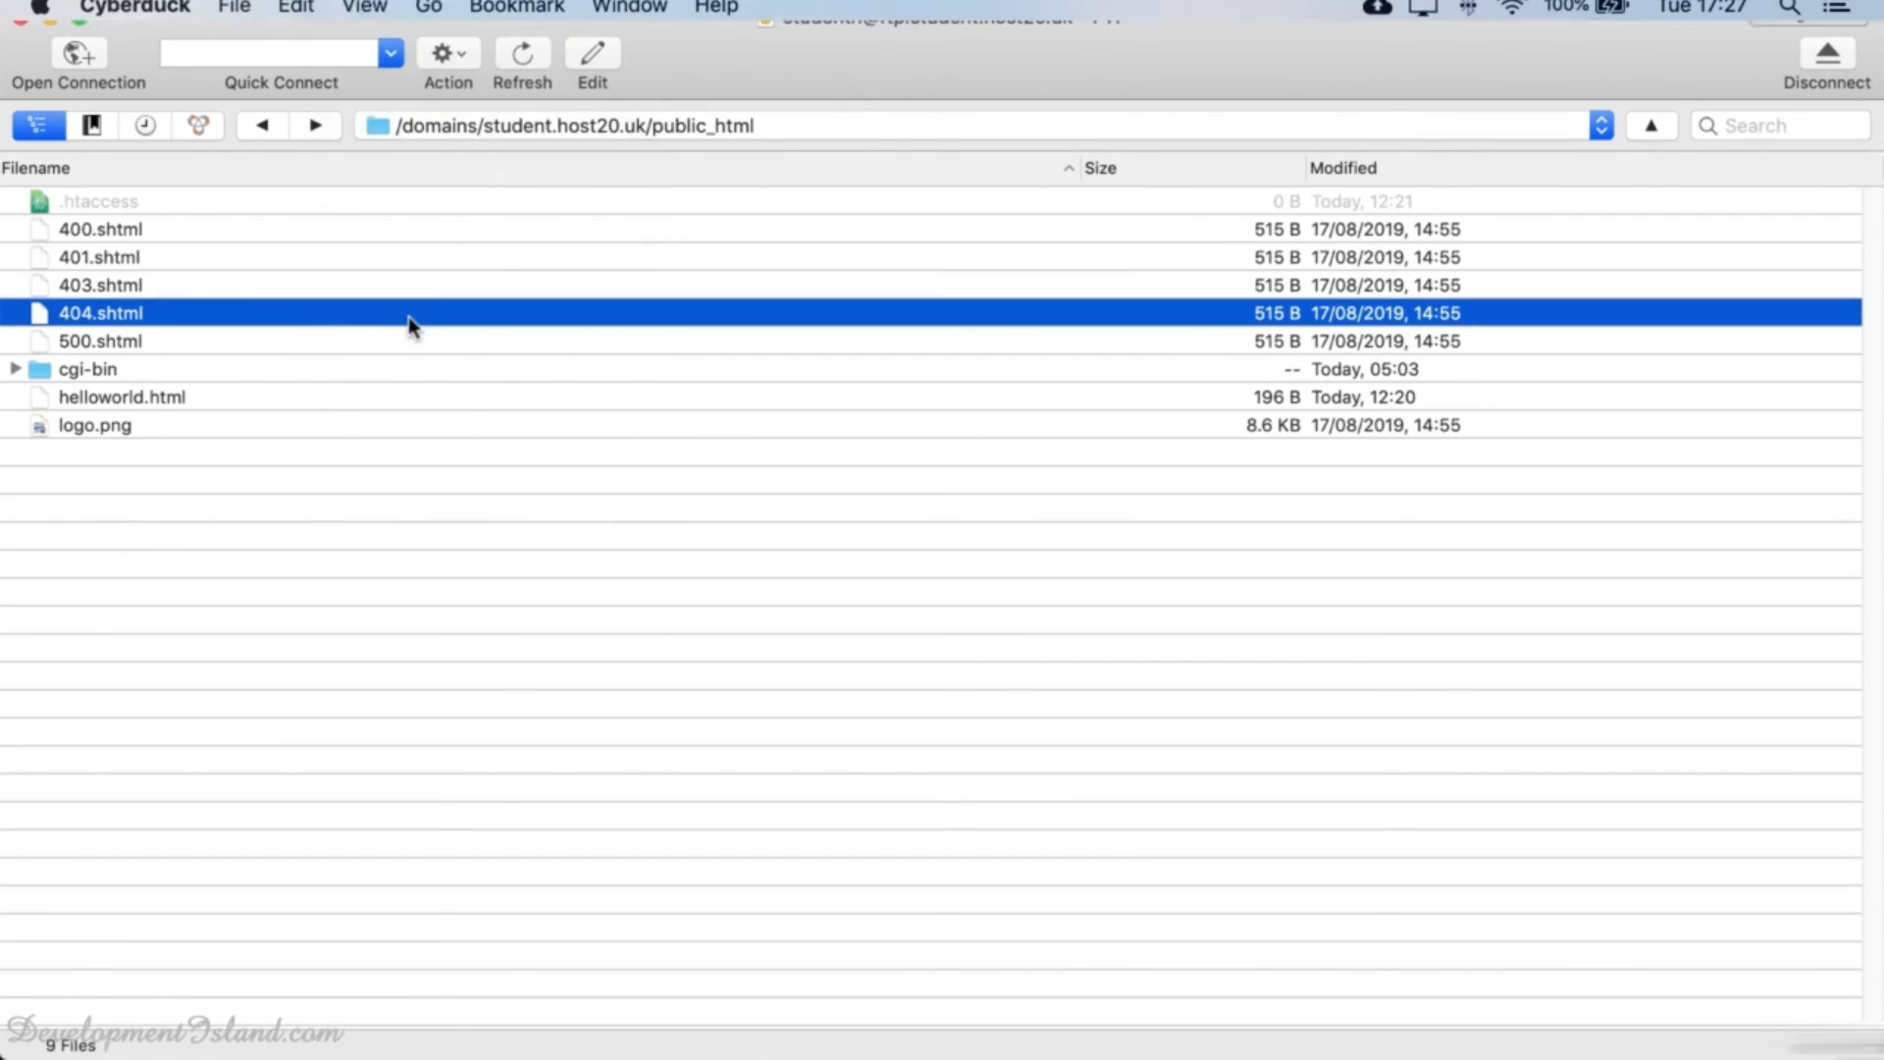
# - Open the .htaccess file for editing with TextEdit
pyautogui.click(67, 197)
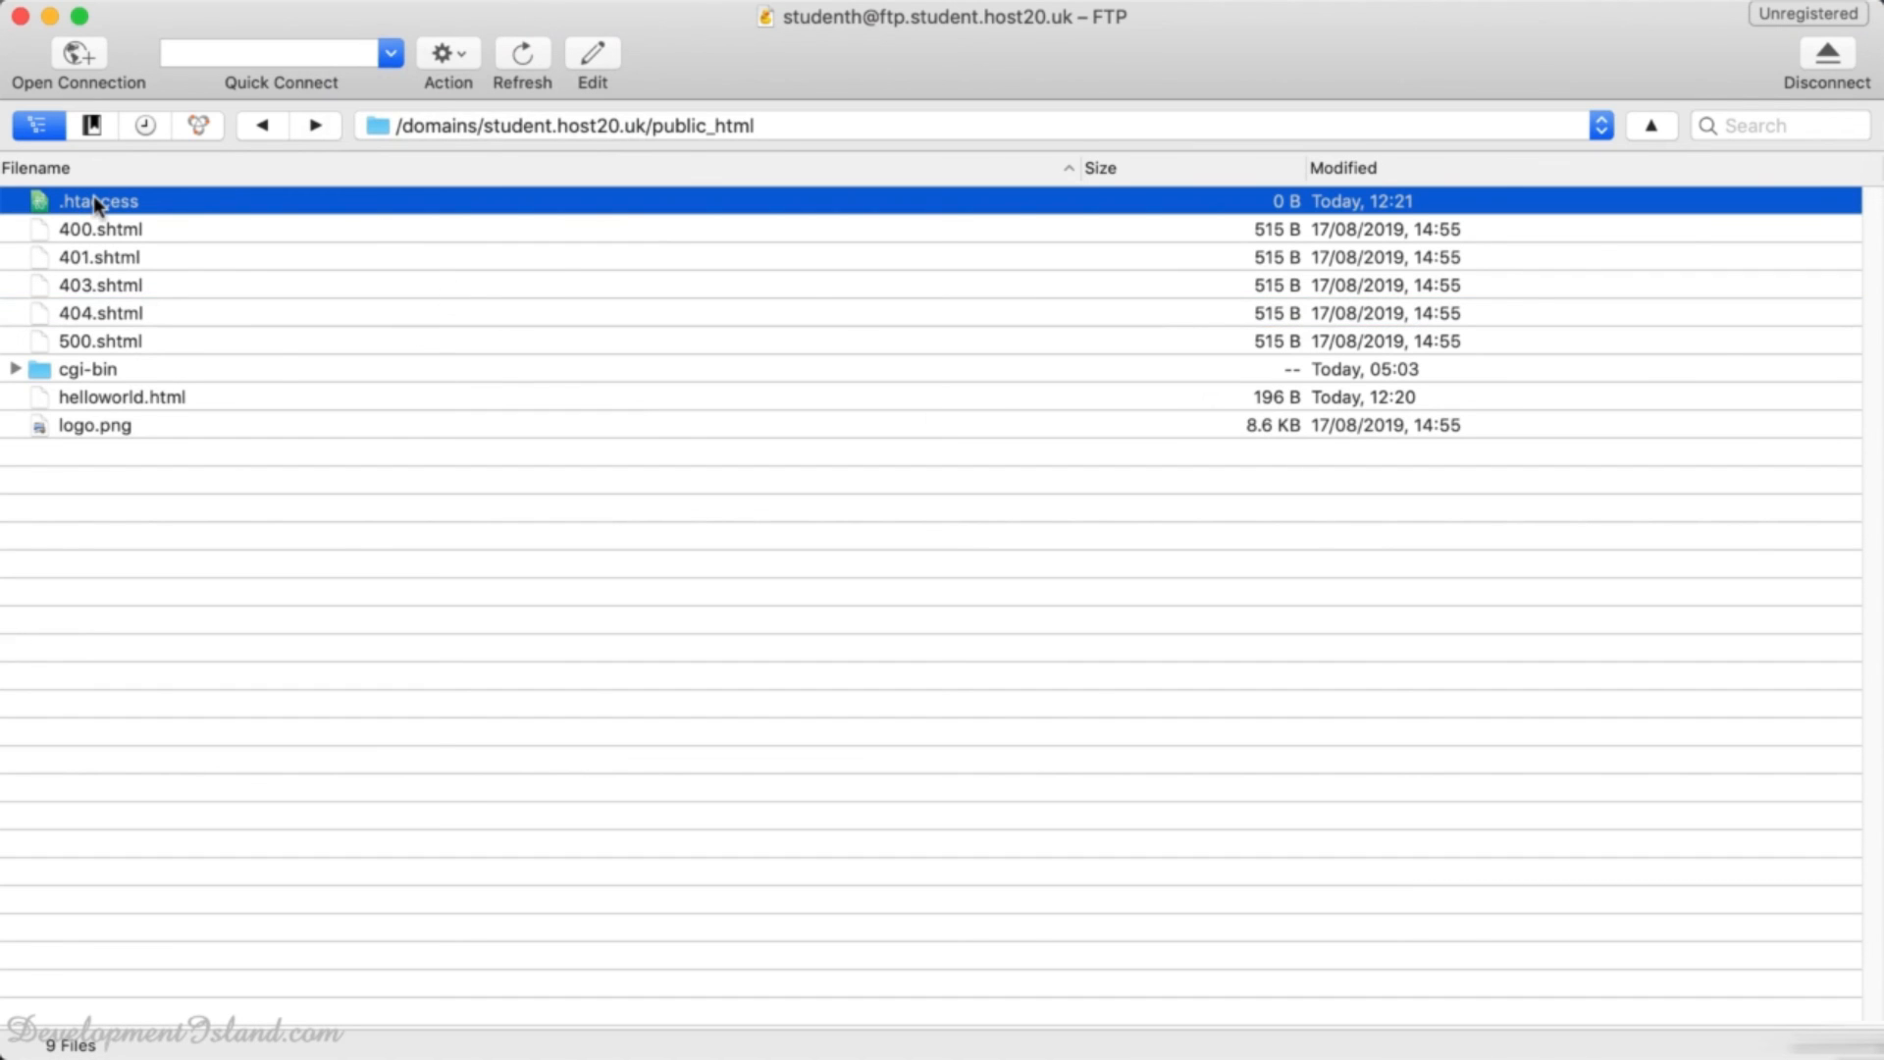
pyautogui.rightClick(92, 197)
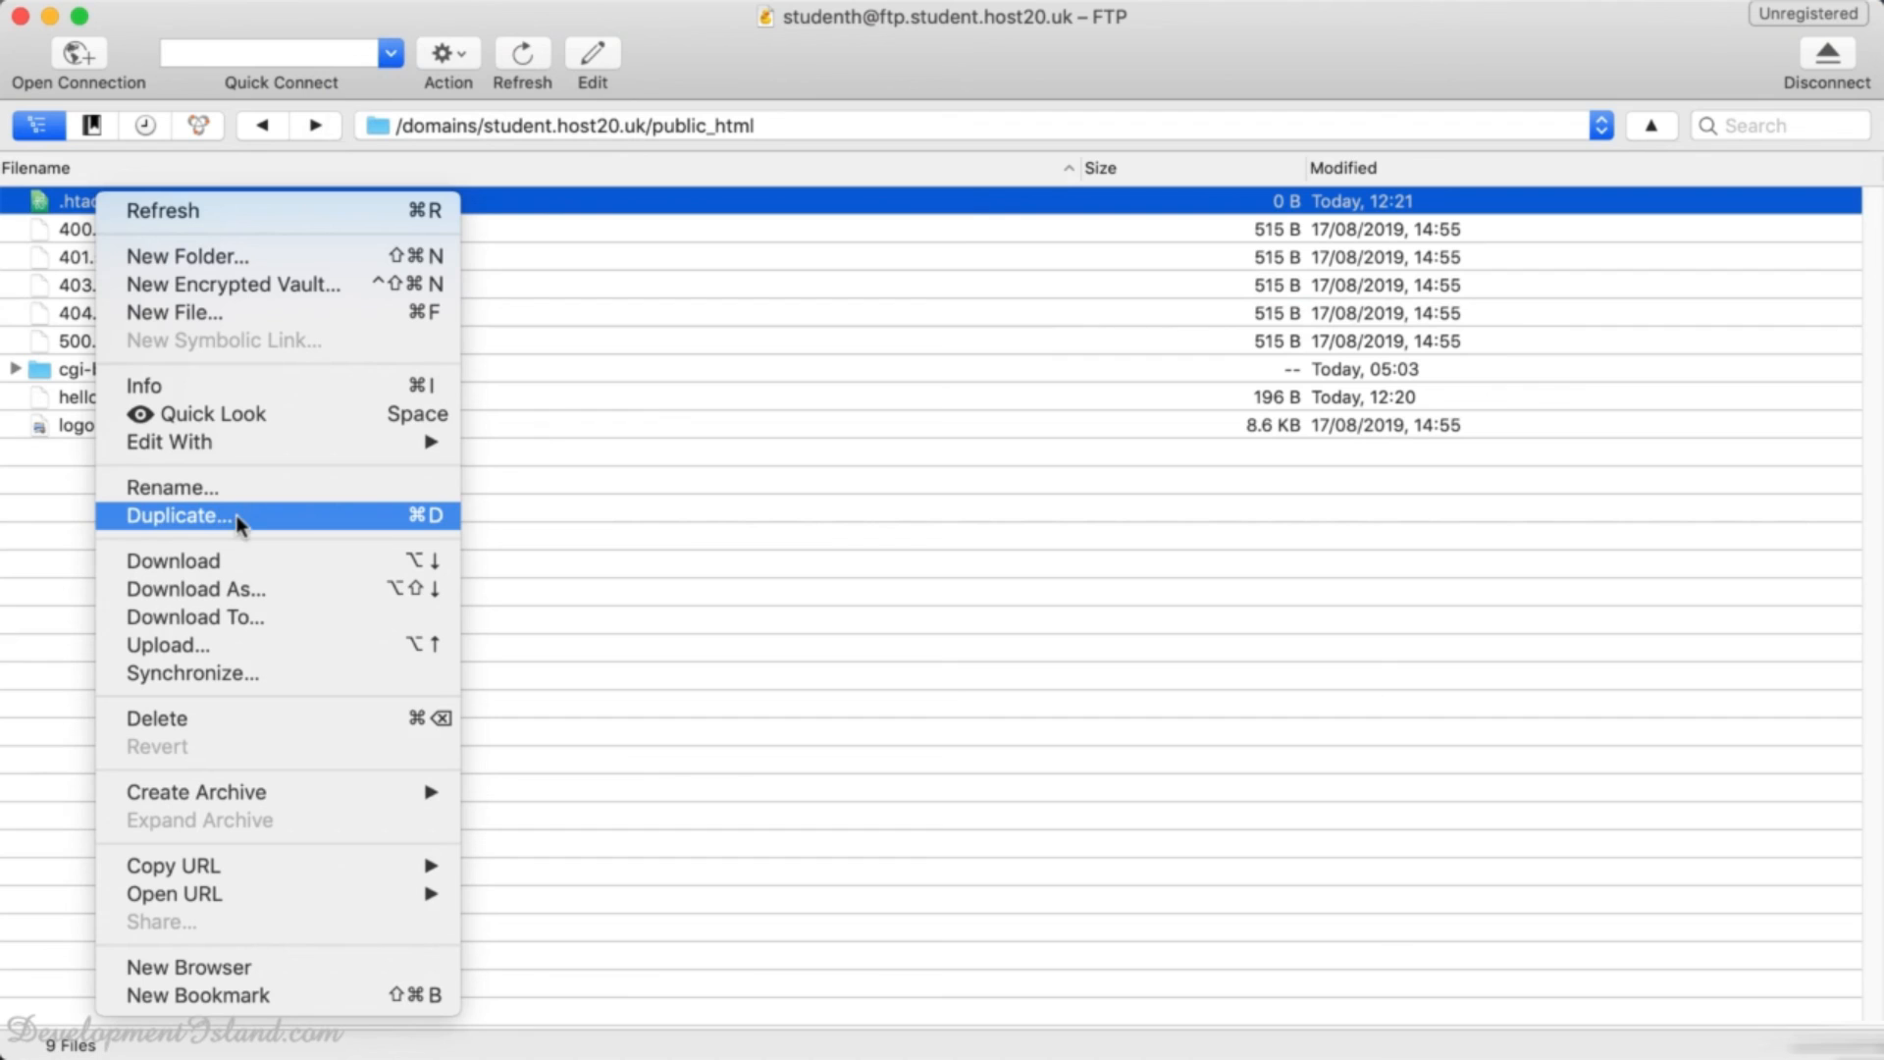
pyautogui.moveTo(234, 440)
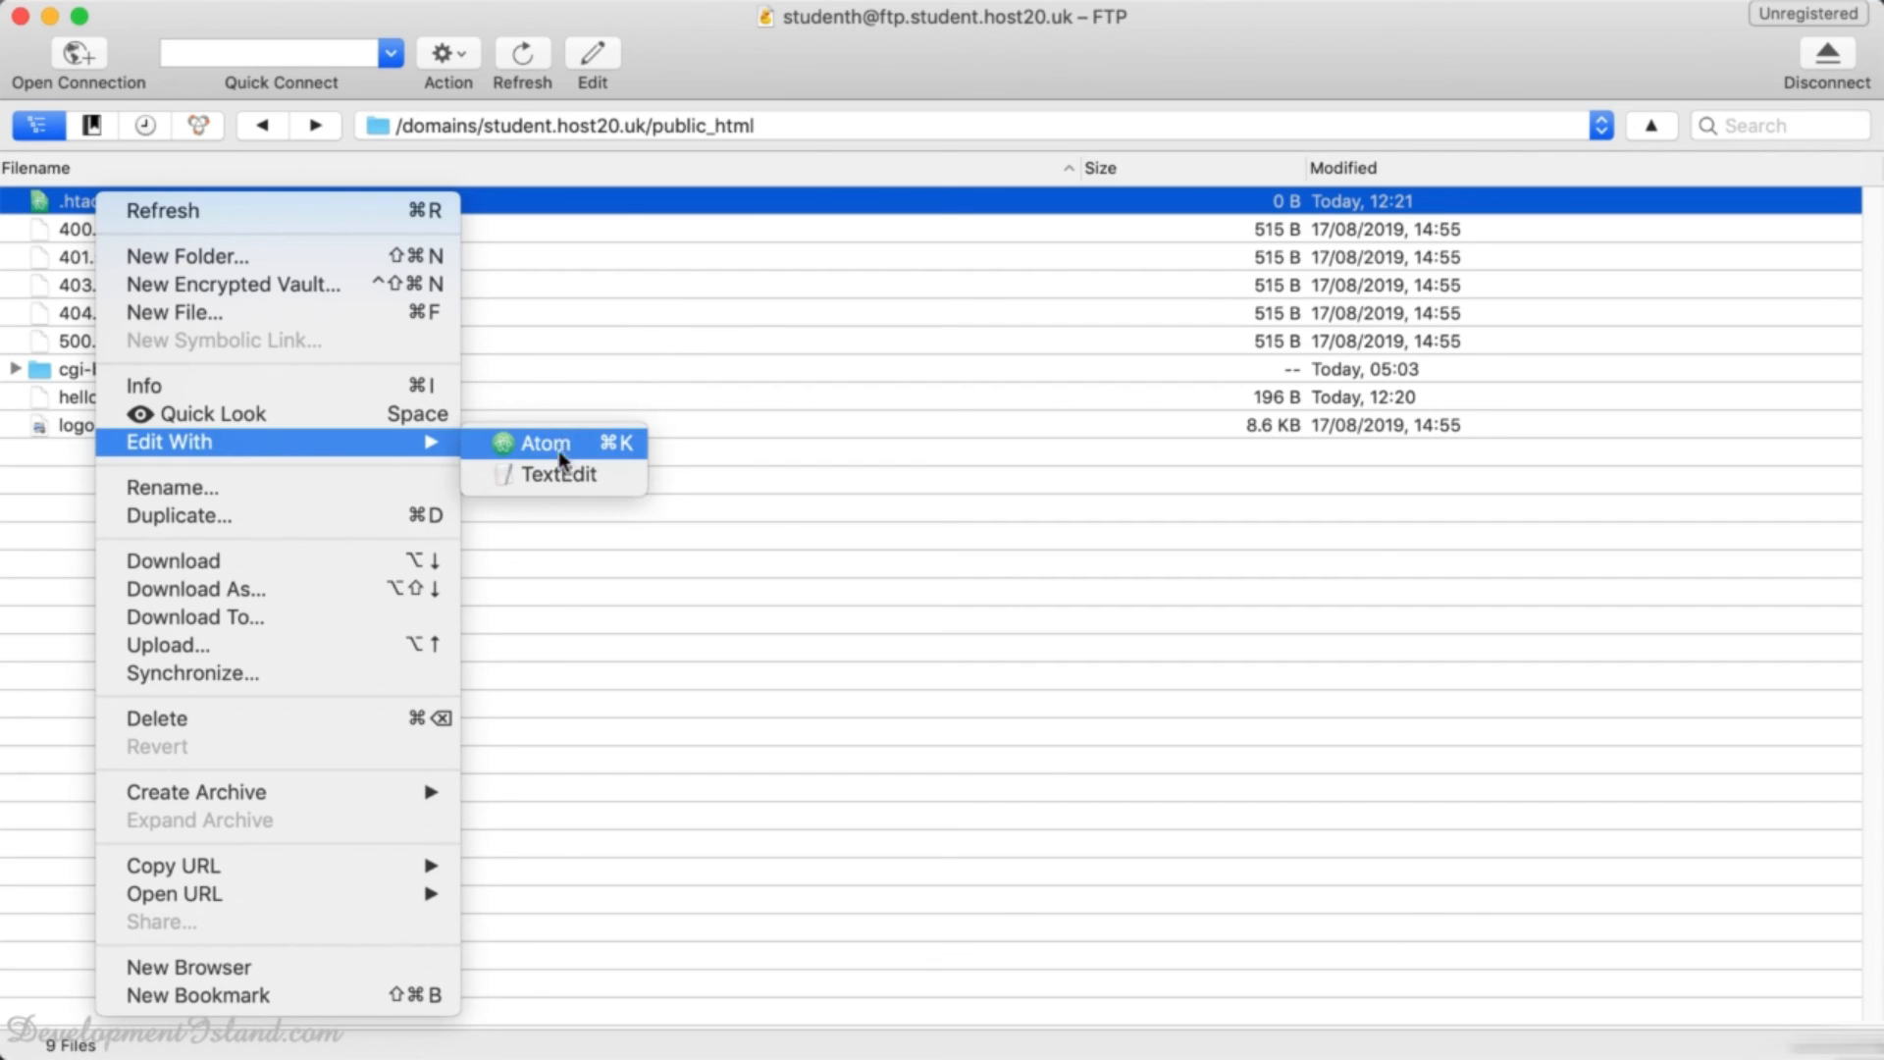
pyautogui.click(538, 475)
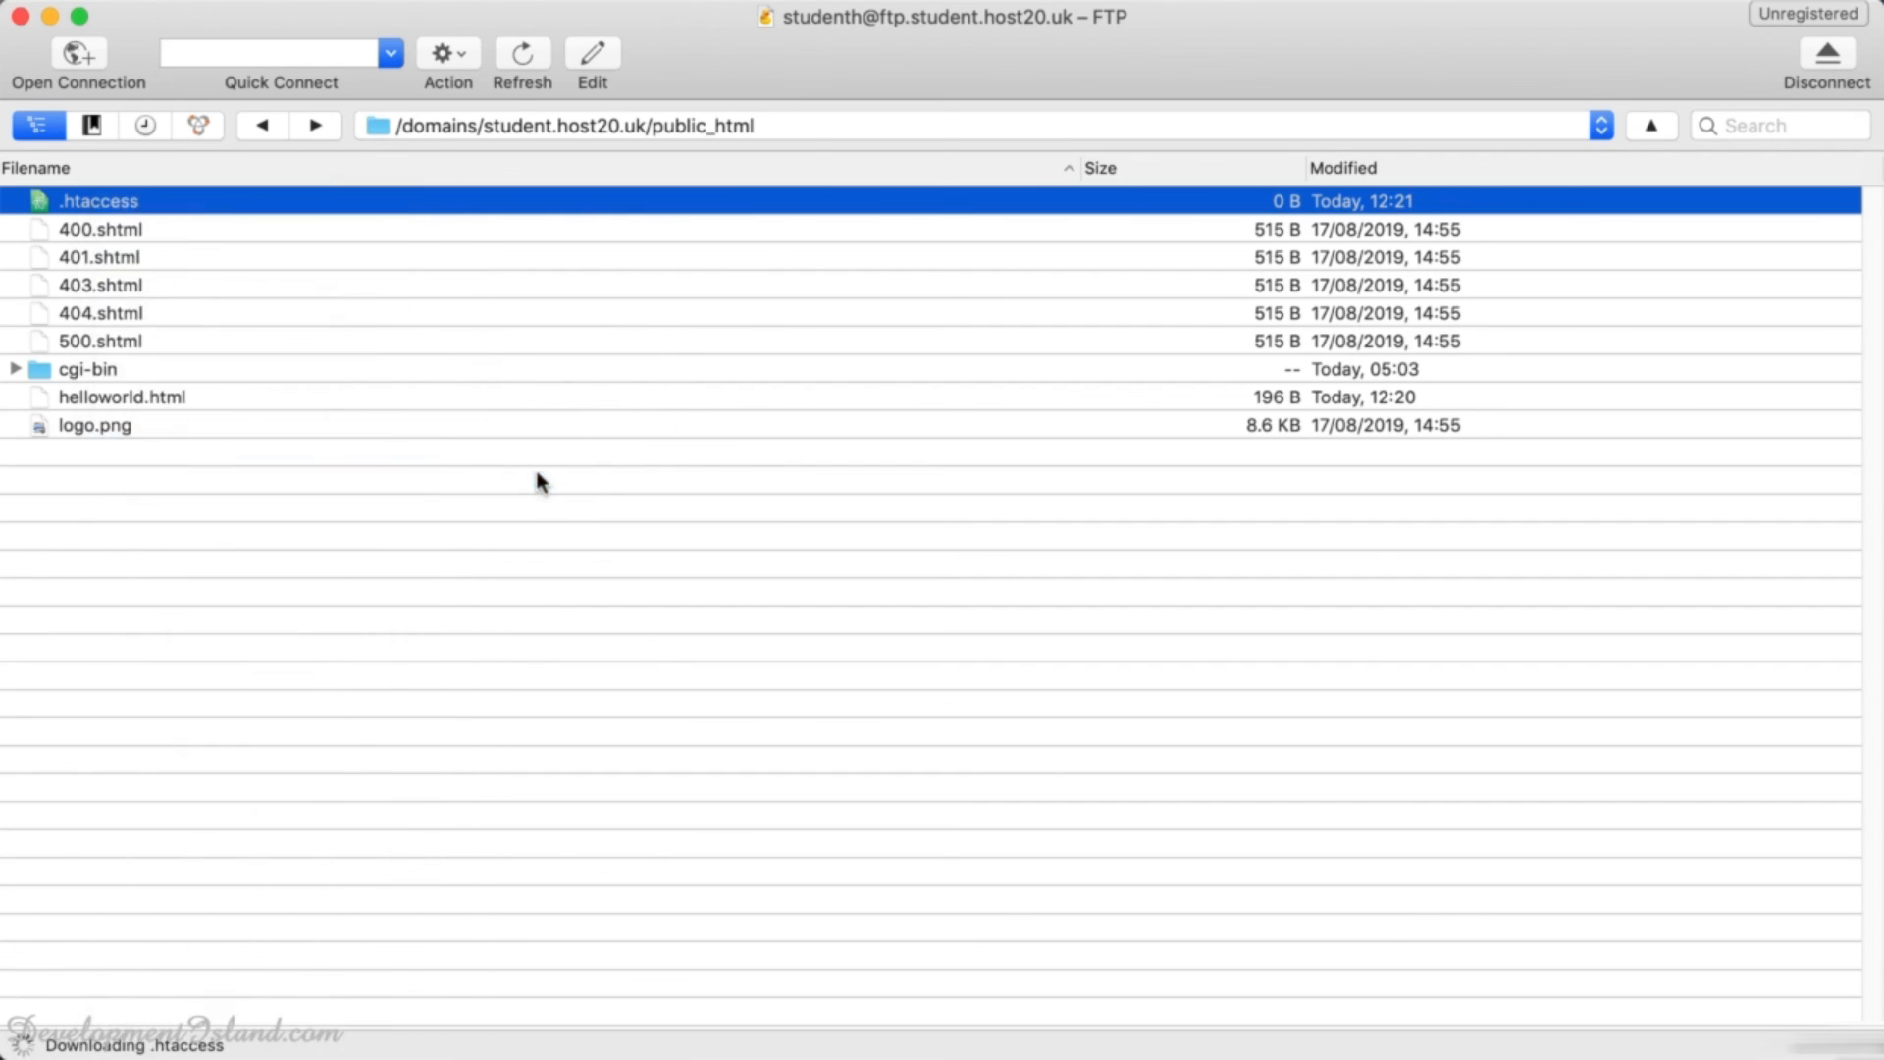
pyautogui.press('super+Tab')
pyautogui.press('super+Tab')
pyautogui.press('super+Tab')
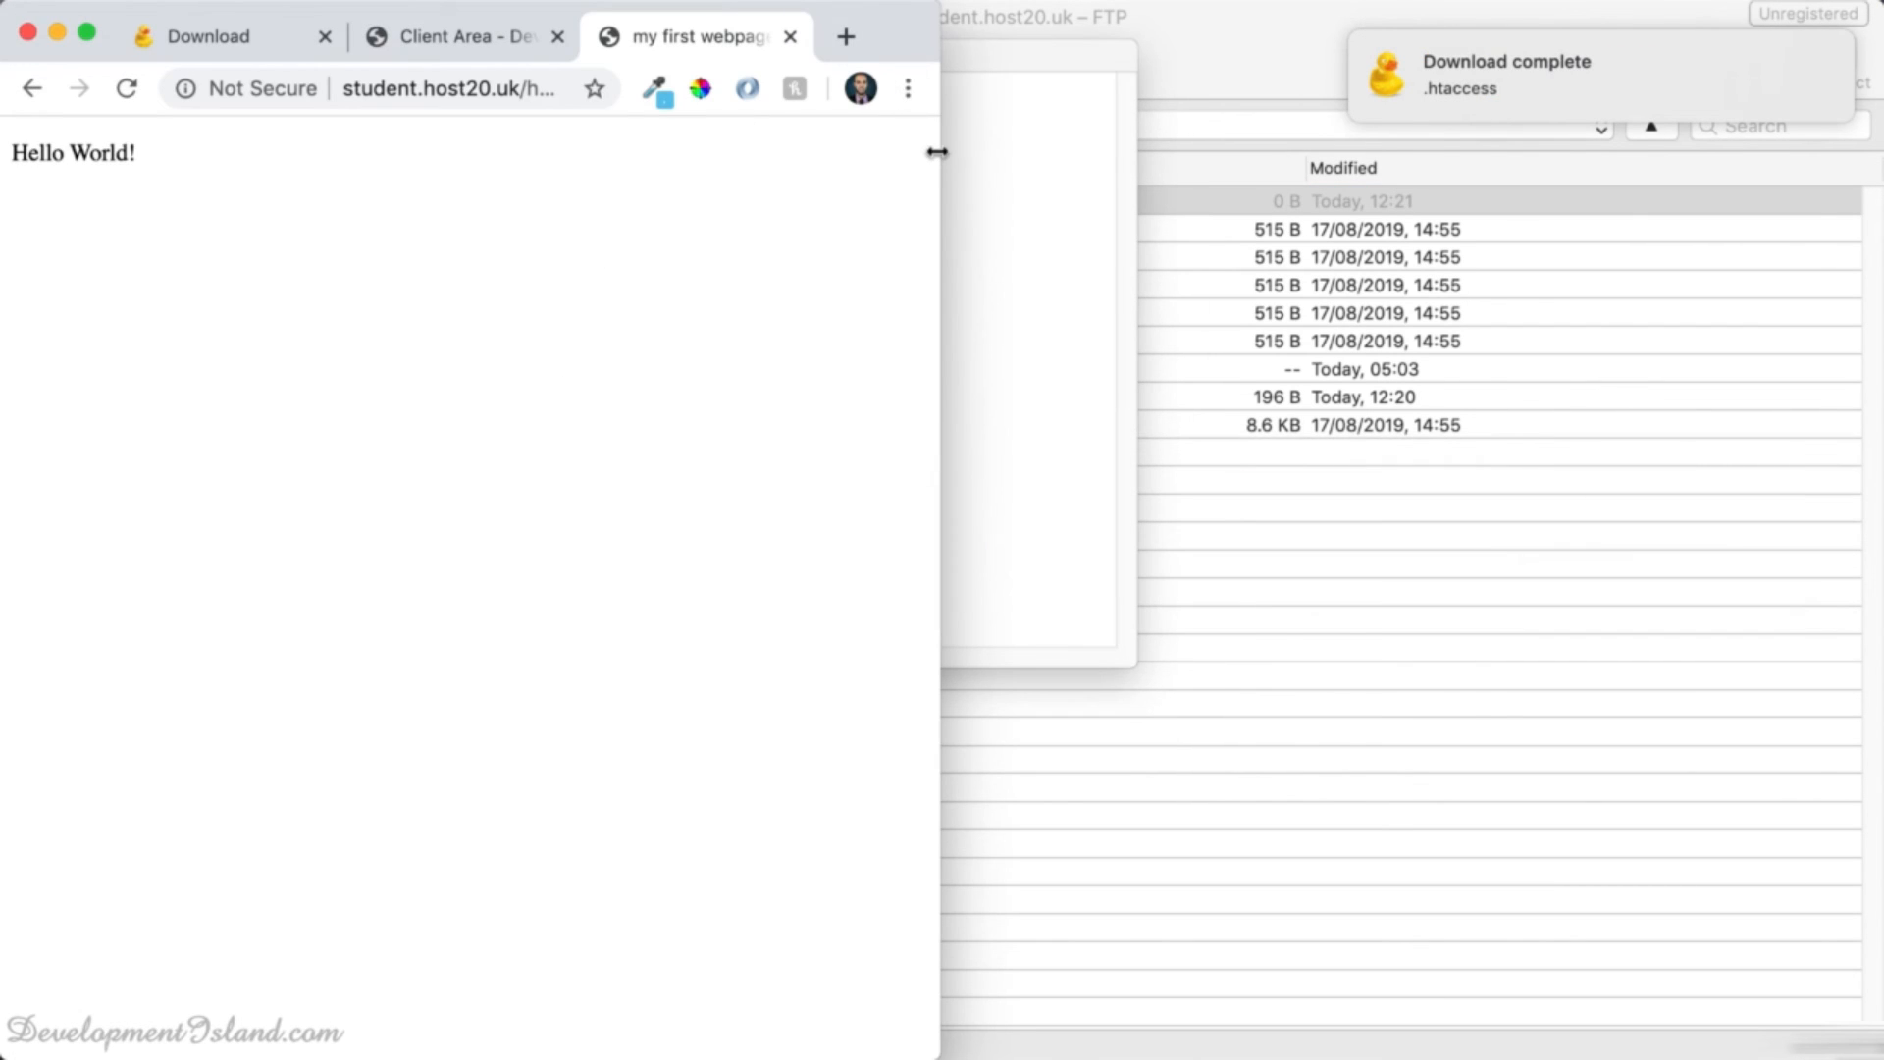
pyautogui.moveTo(938, 152); pyautogui.dragTo(1877, 328)
pyautogui.click(1204, 39)
pyautogui.write('https://www.thecompletewebhosting.com/caching.txt')
pyautogui.press('Return')
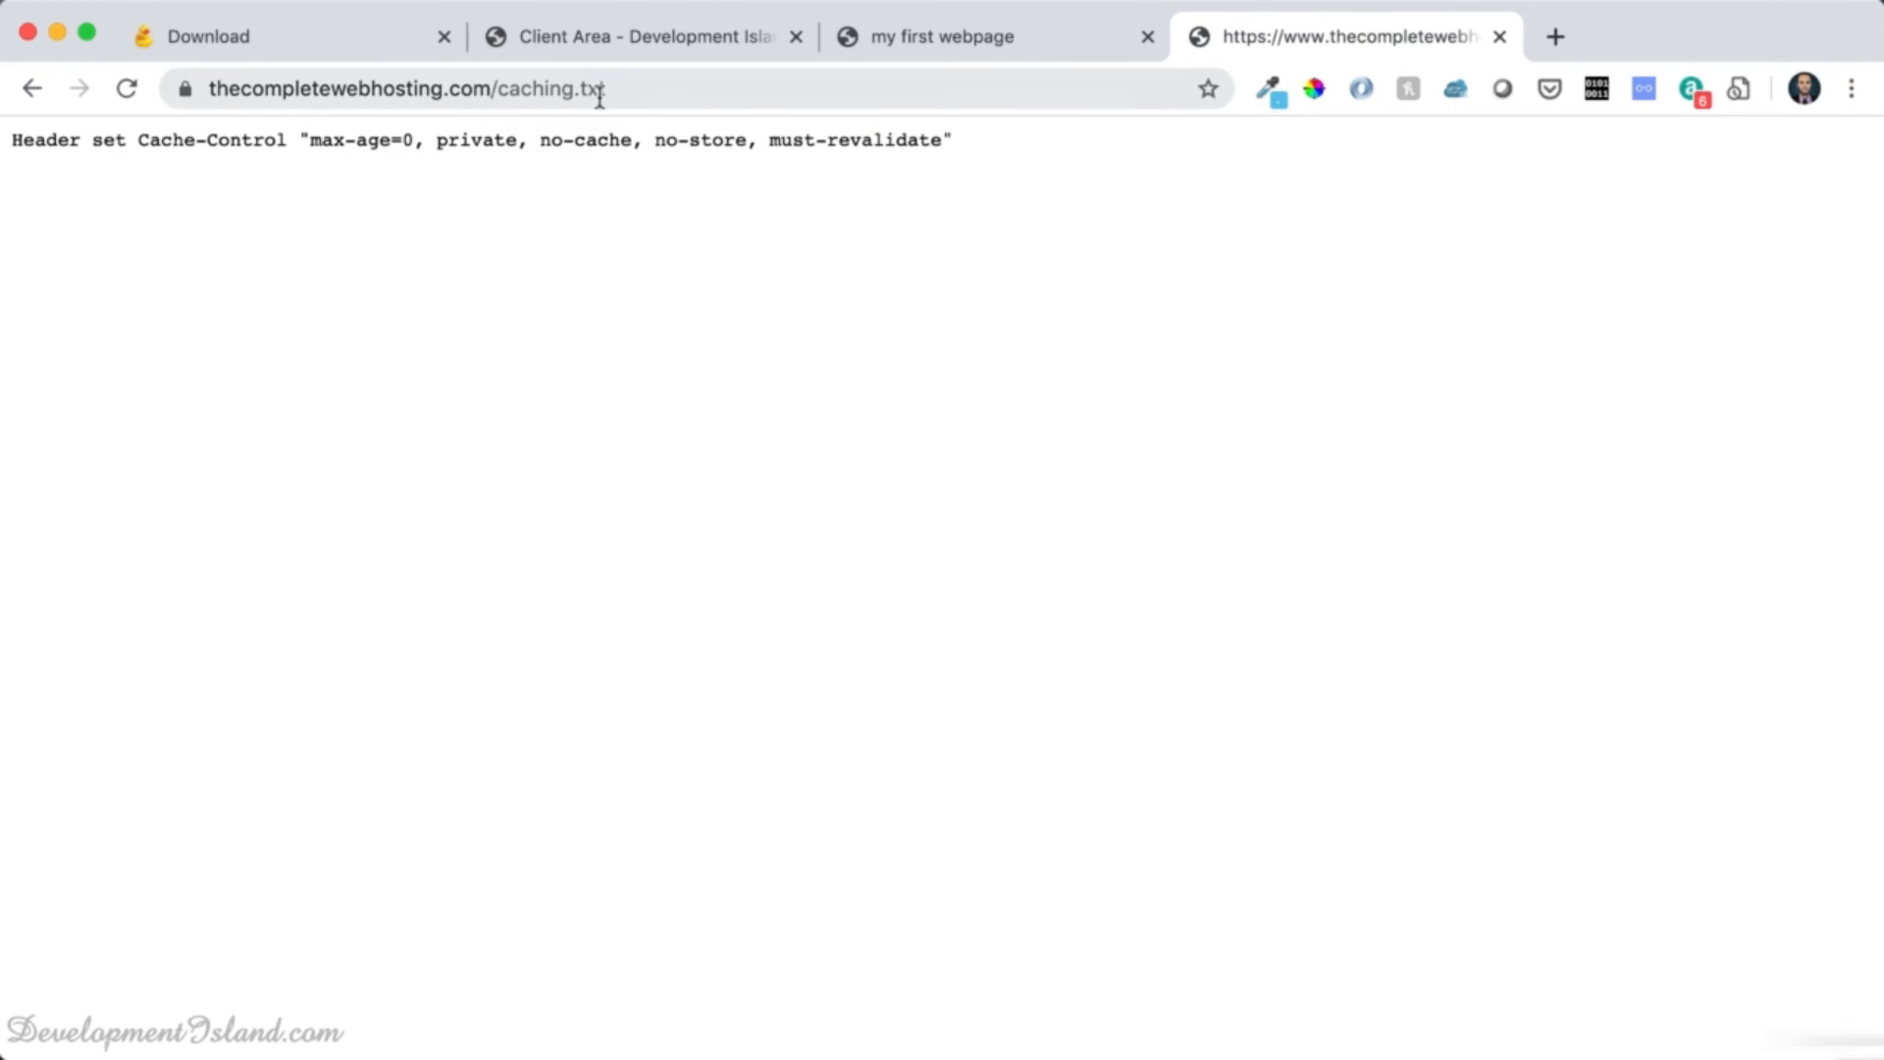
# - Copy the entire Header set Cache-Control line from caching.txt and close its tab
pyautogui.moveTo(970, 142); pyautogui.dragTo(3, 160)
pyautogui.press('super+c')
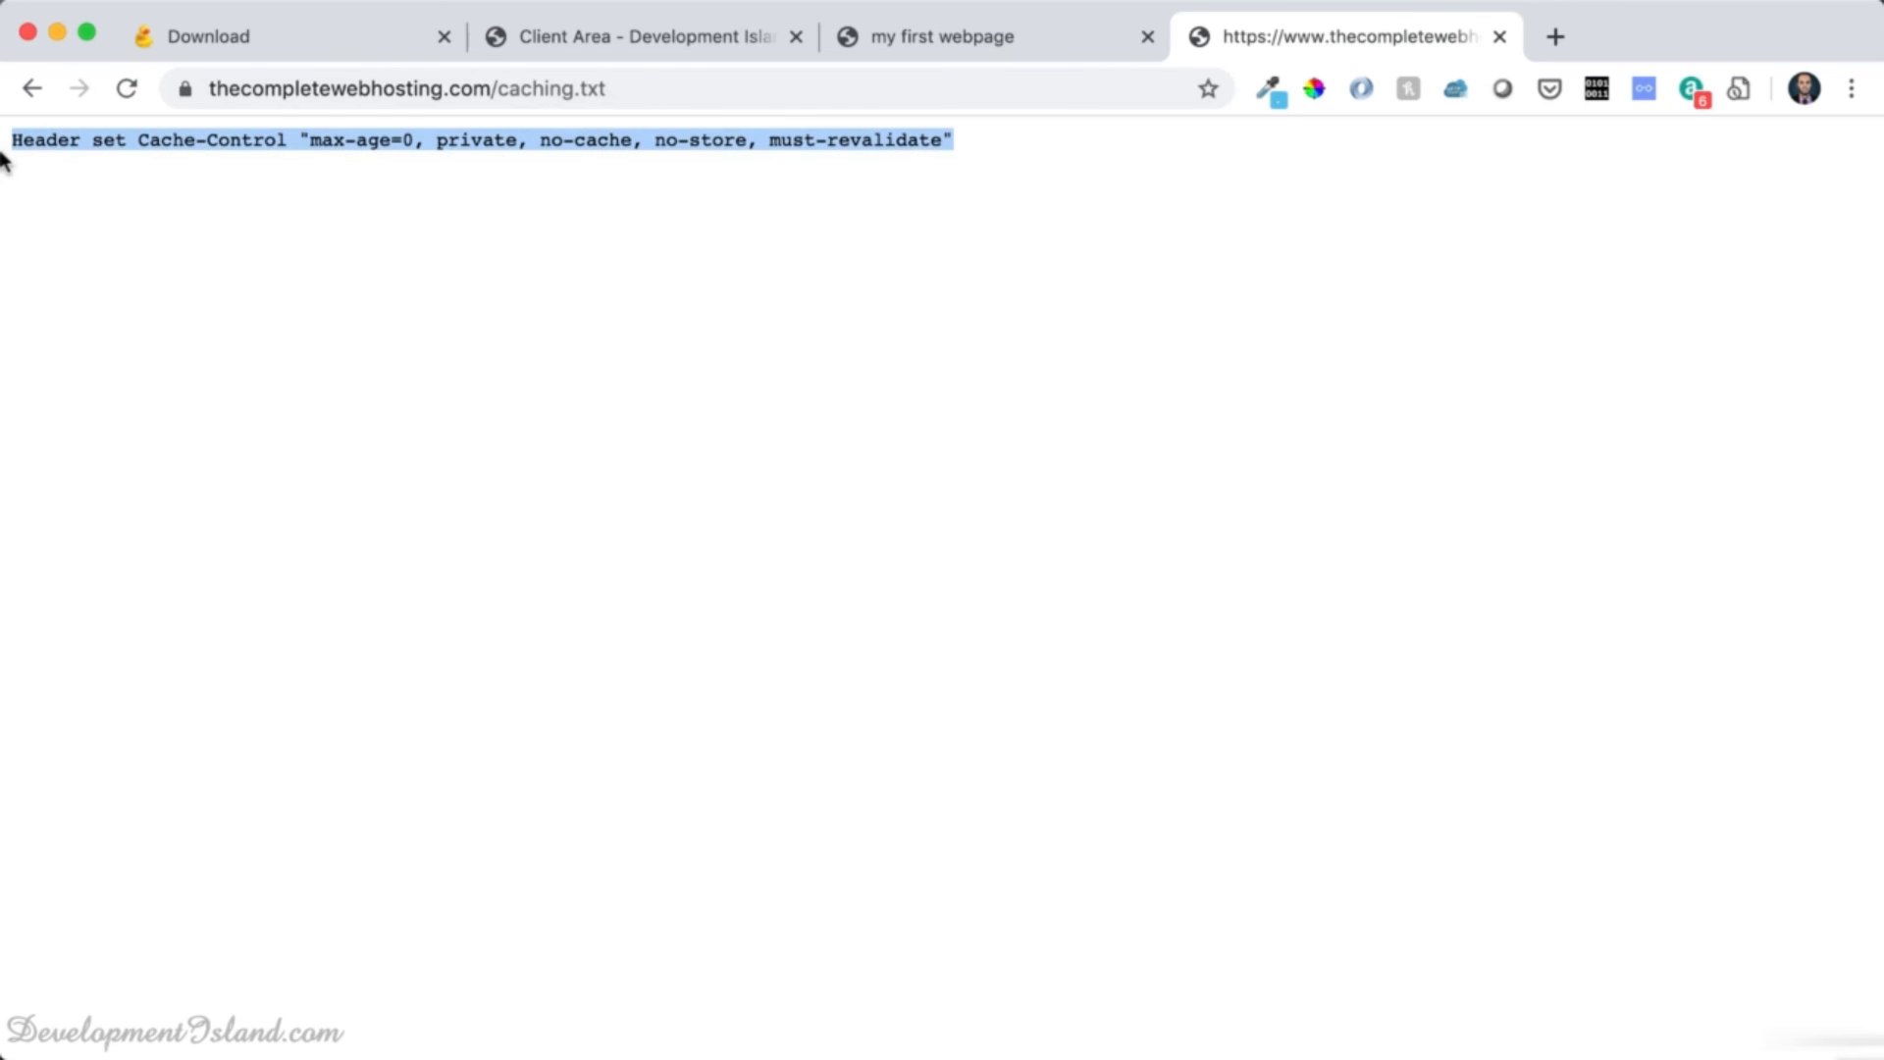
pyautogui.press('super+w')
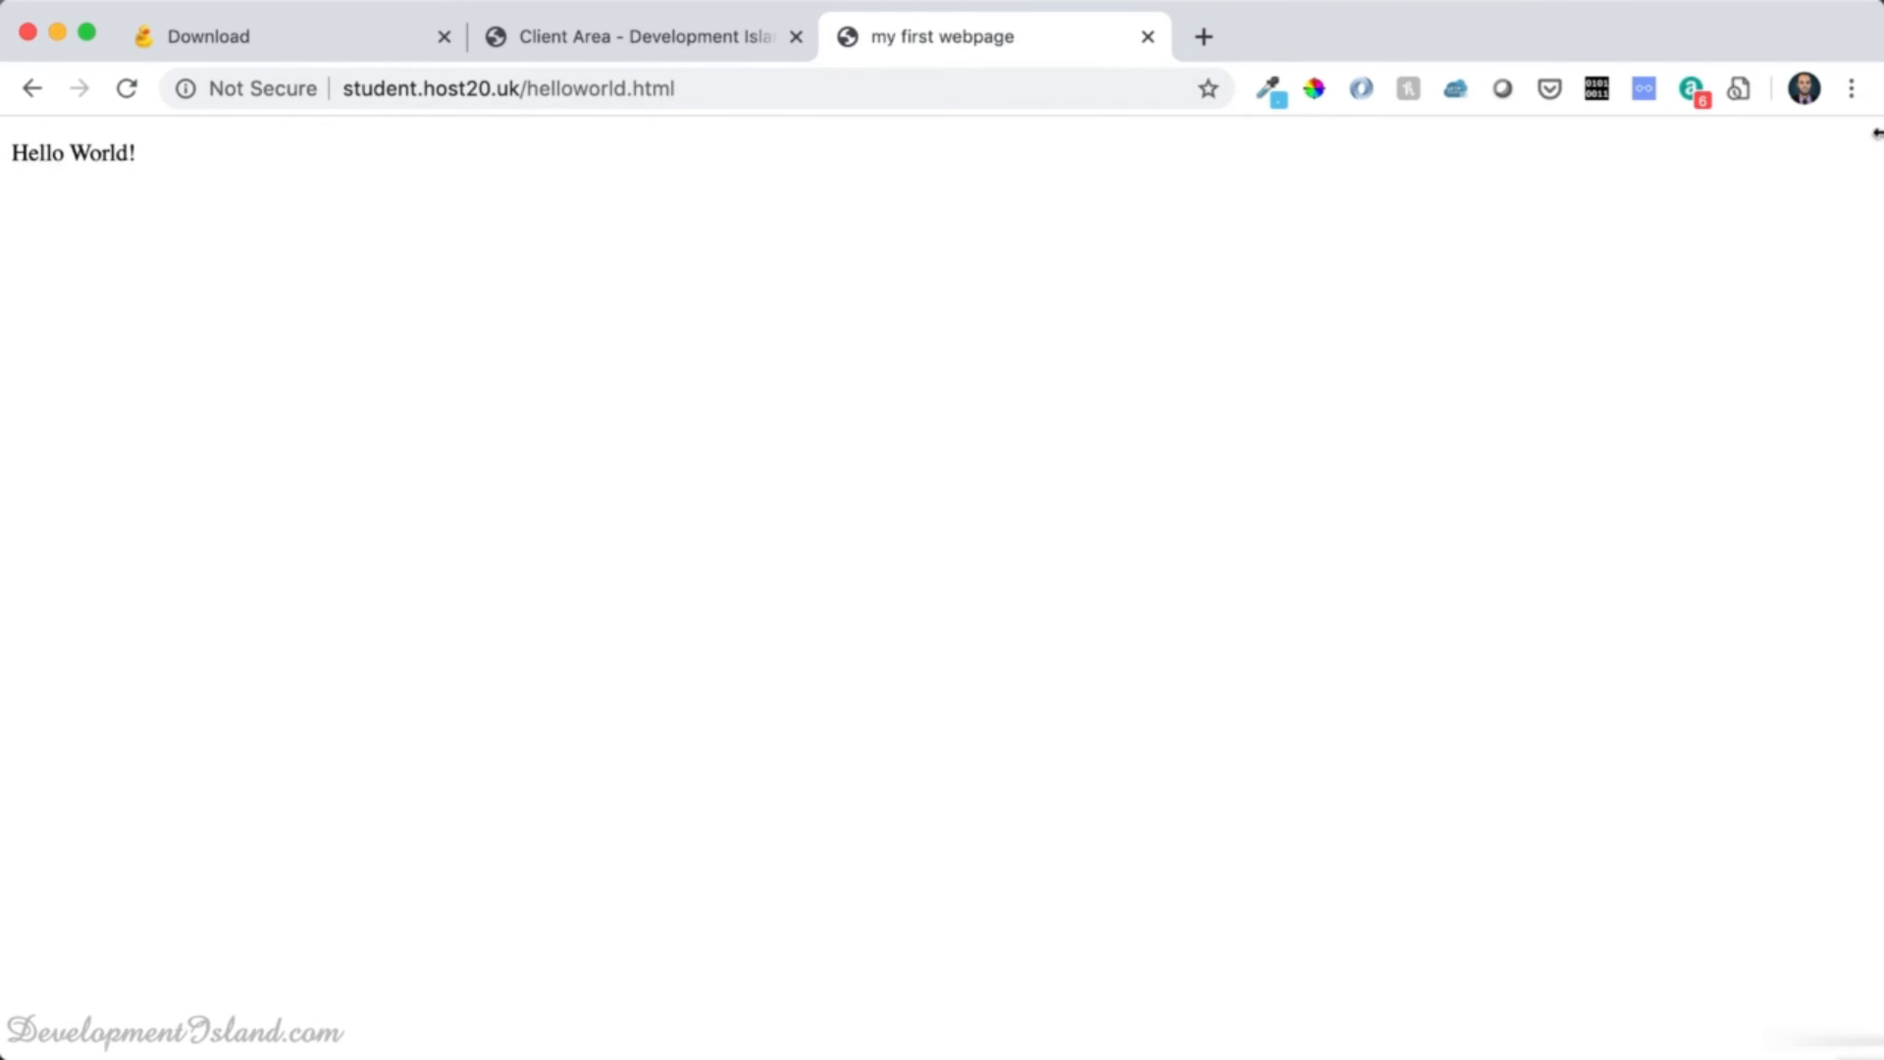
# - Narrow the Chrome window to reach TextEdit, paste the Cache-Control line into .htaccess, save the file, and close it
pyautogui.moveTo(1877, 157); pyautogui.dragTo(997, 282)
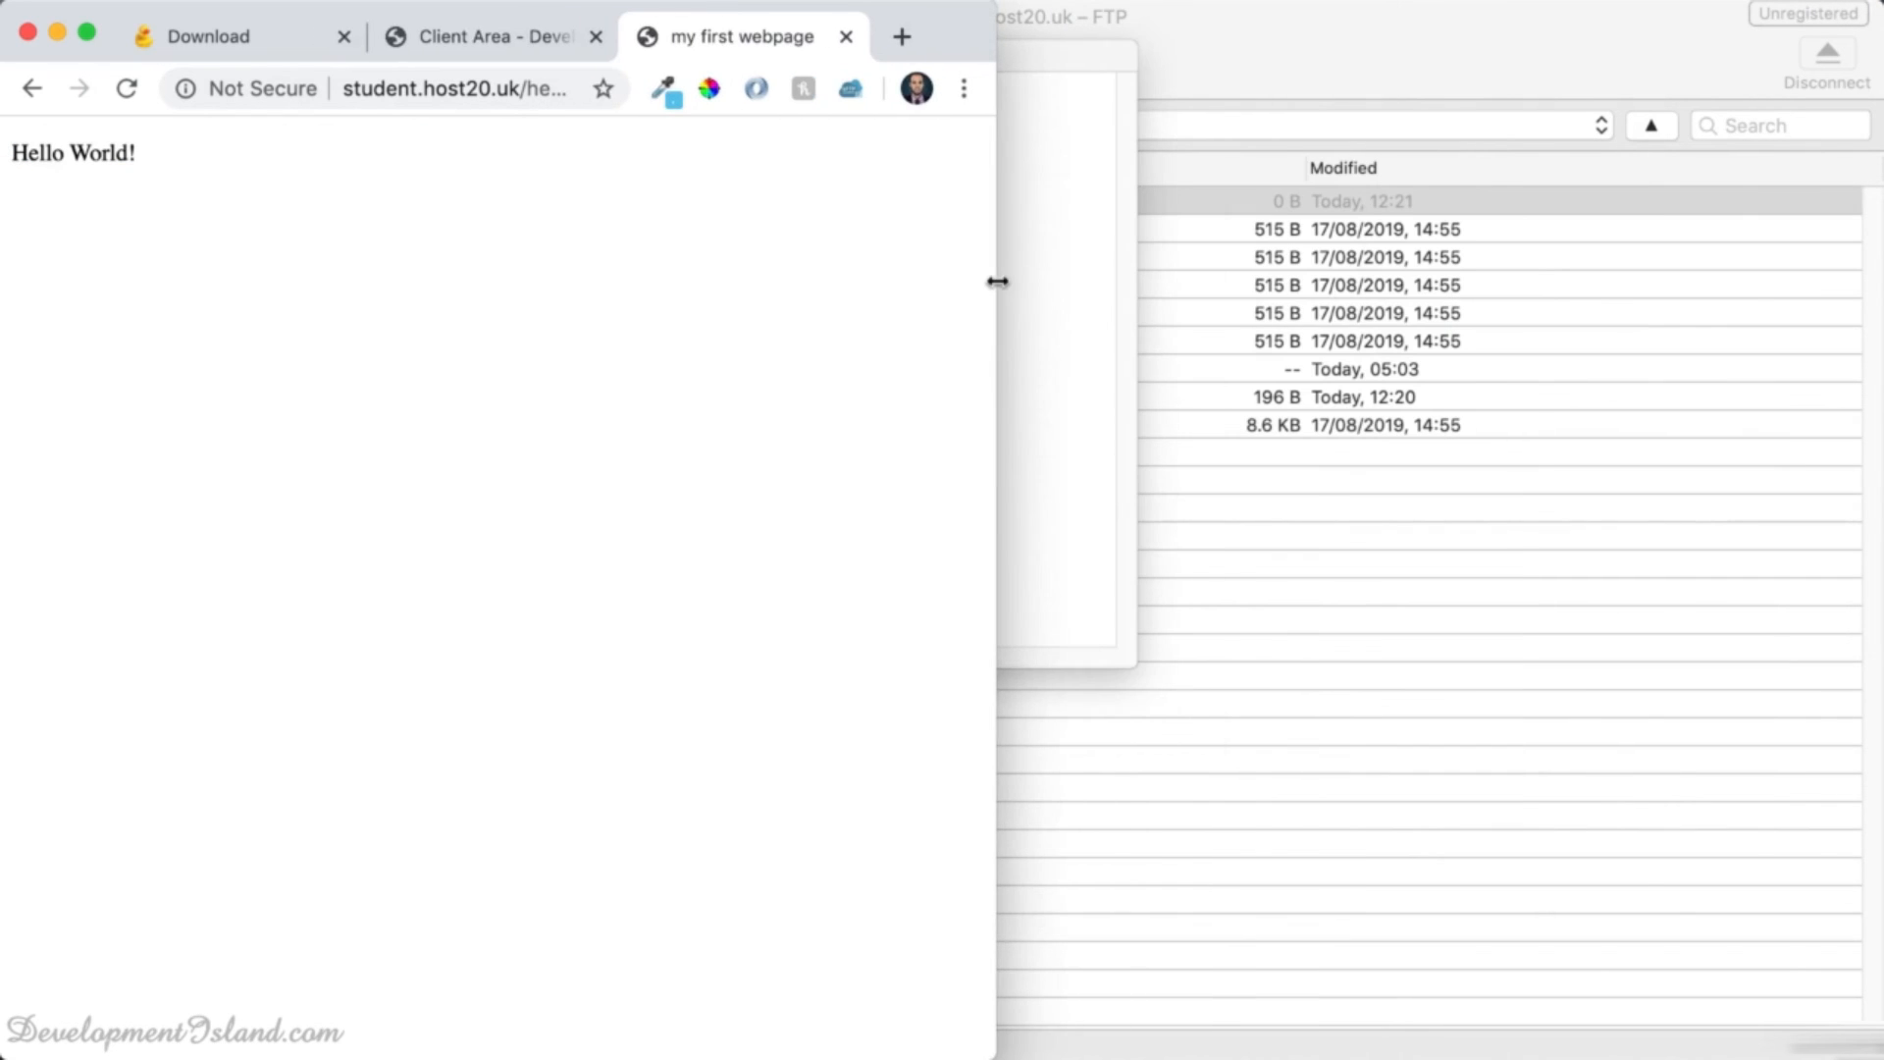
pyautogui.click(1002, 282)
pyautogui.press('super+v')
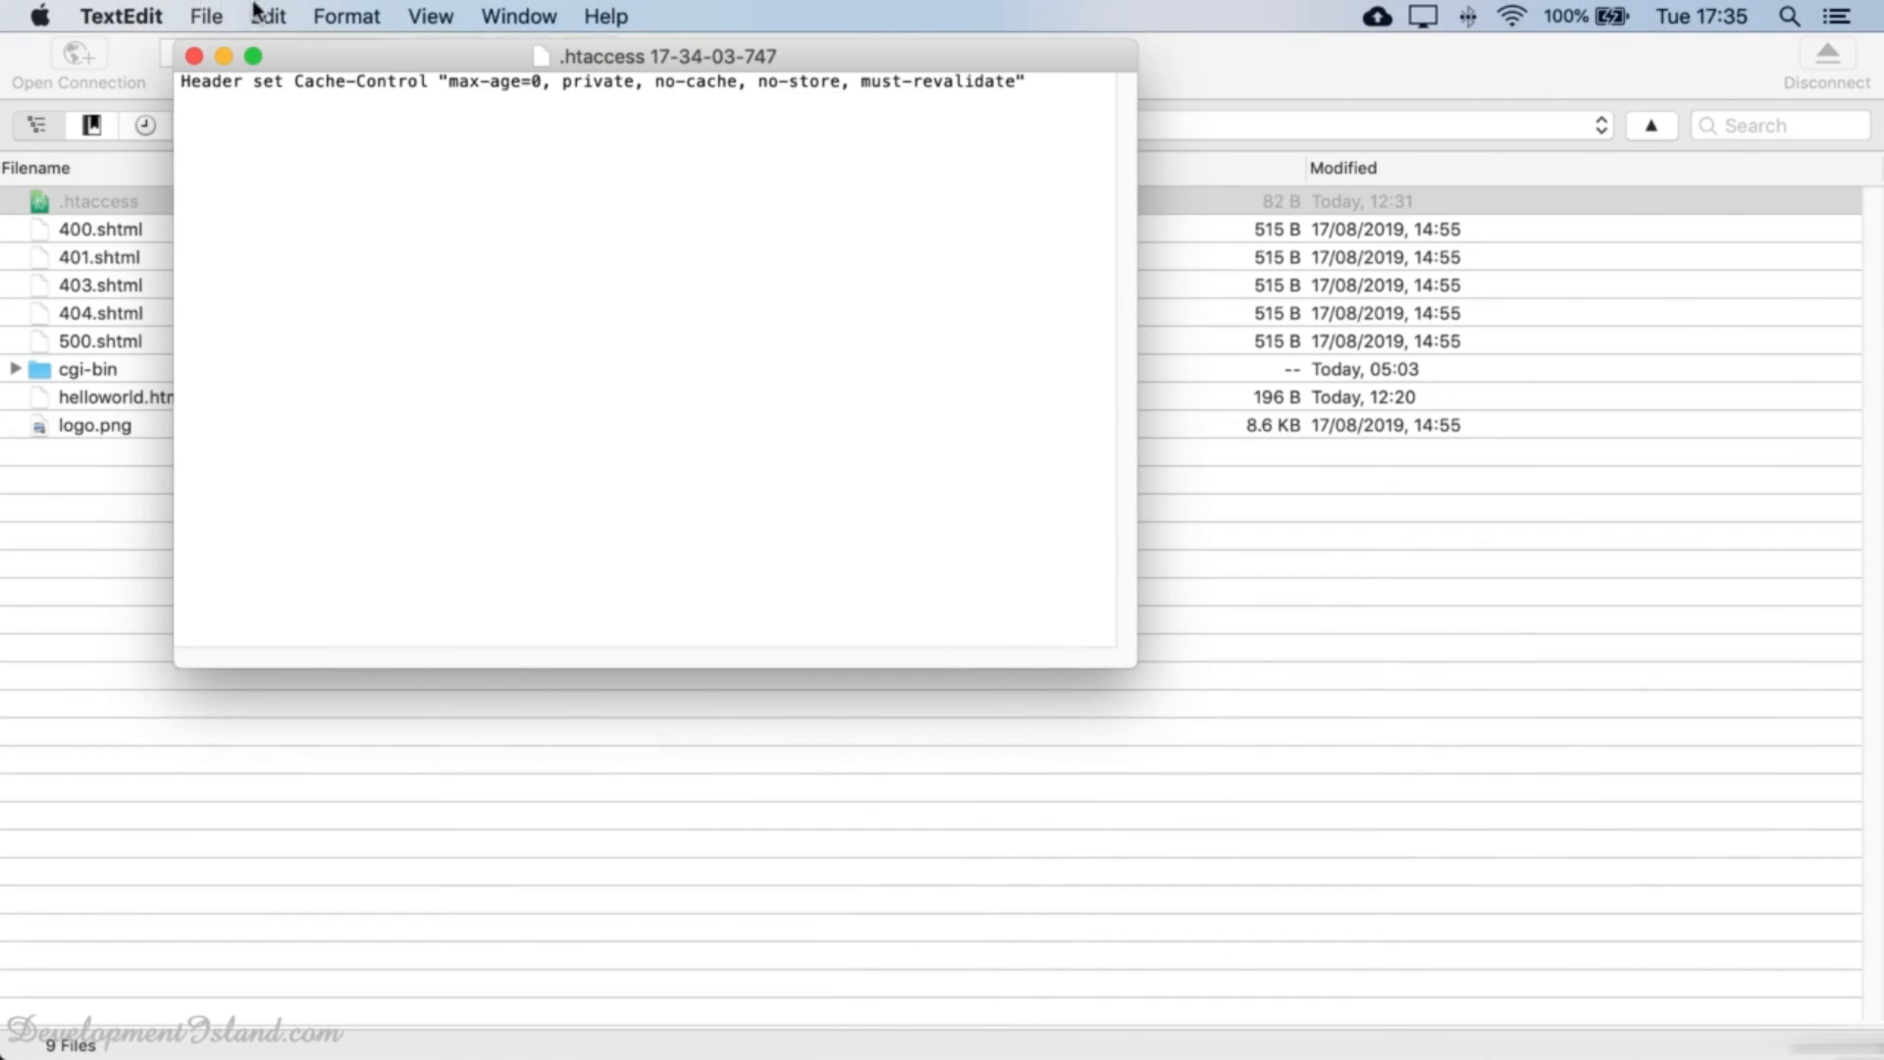
pyautogui.click(206, 16)
pyautogui.click(220, 178)
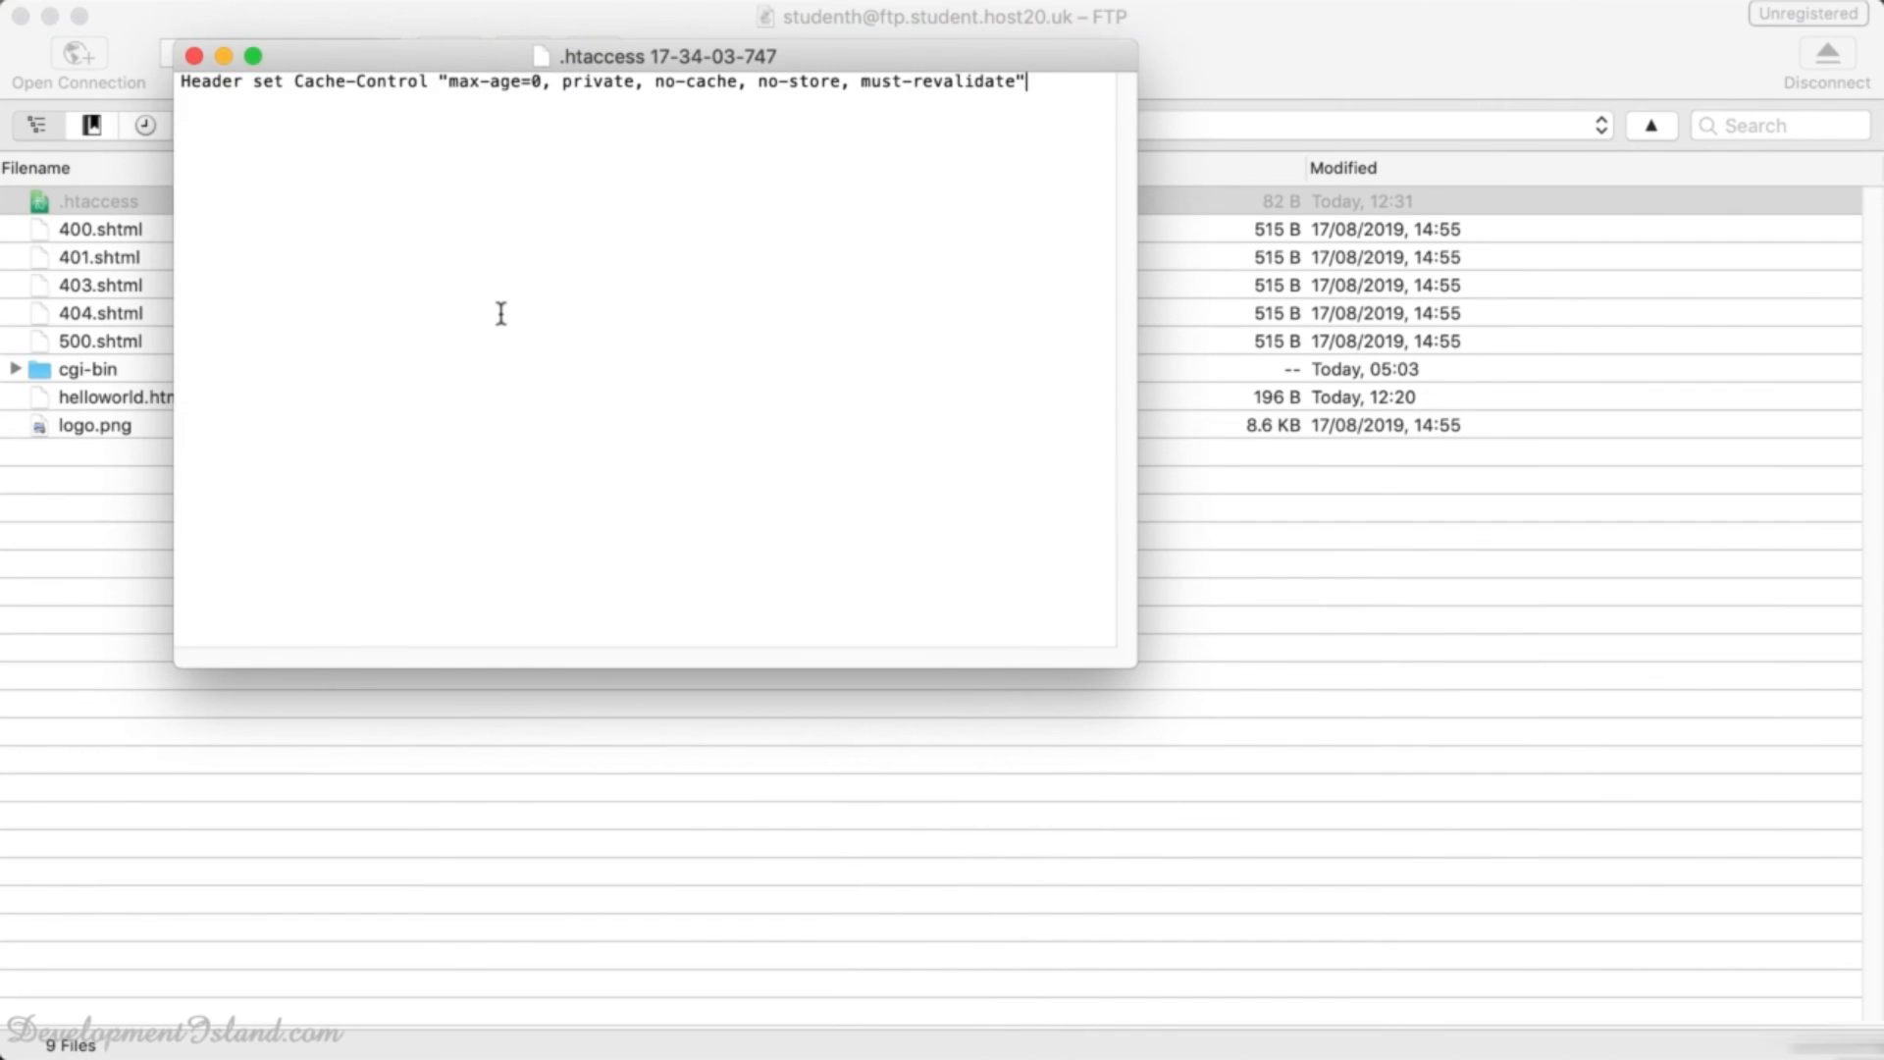
pyautogui.click(194, 56)
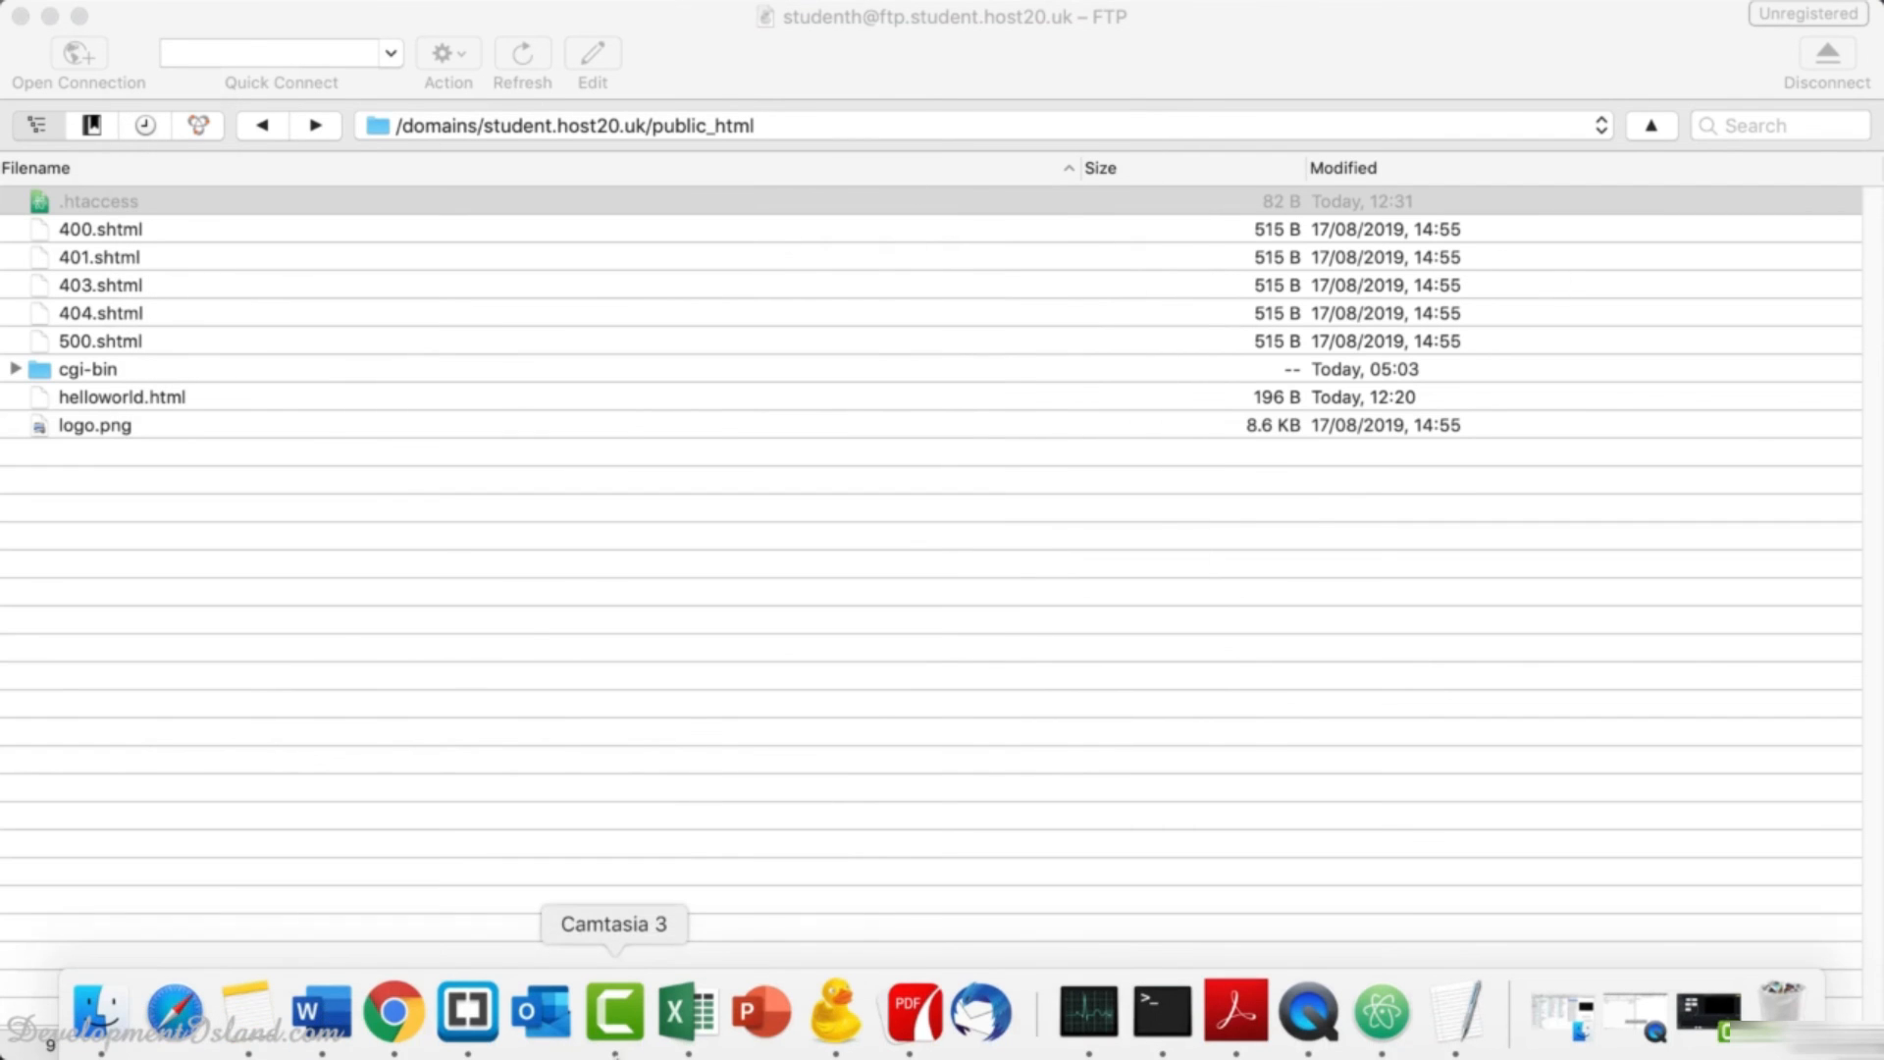
# - Bring up Chrome and Brackets, and narrow the Chrome window so the page sits beside the helloworld.html code
pyautogui.click(394, 1013)
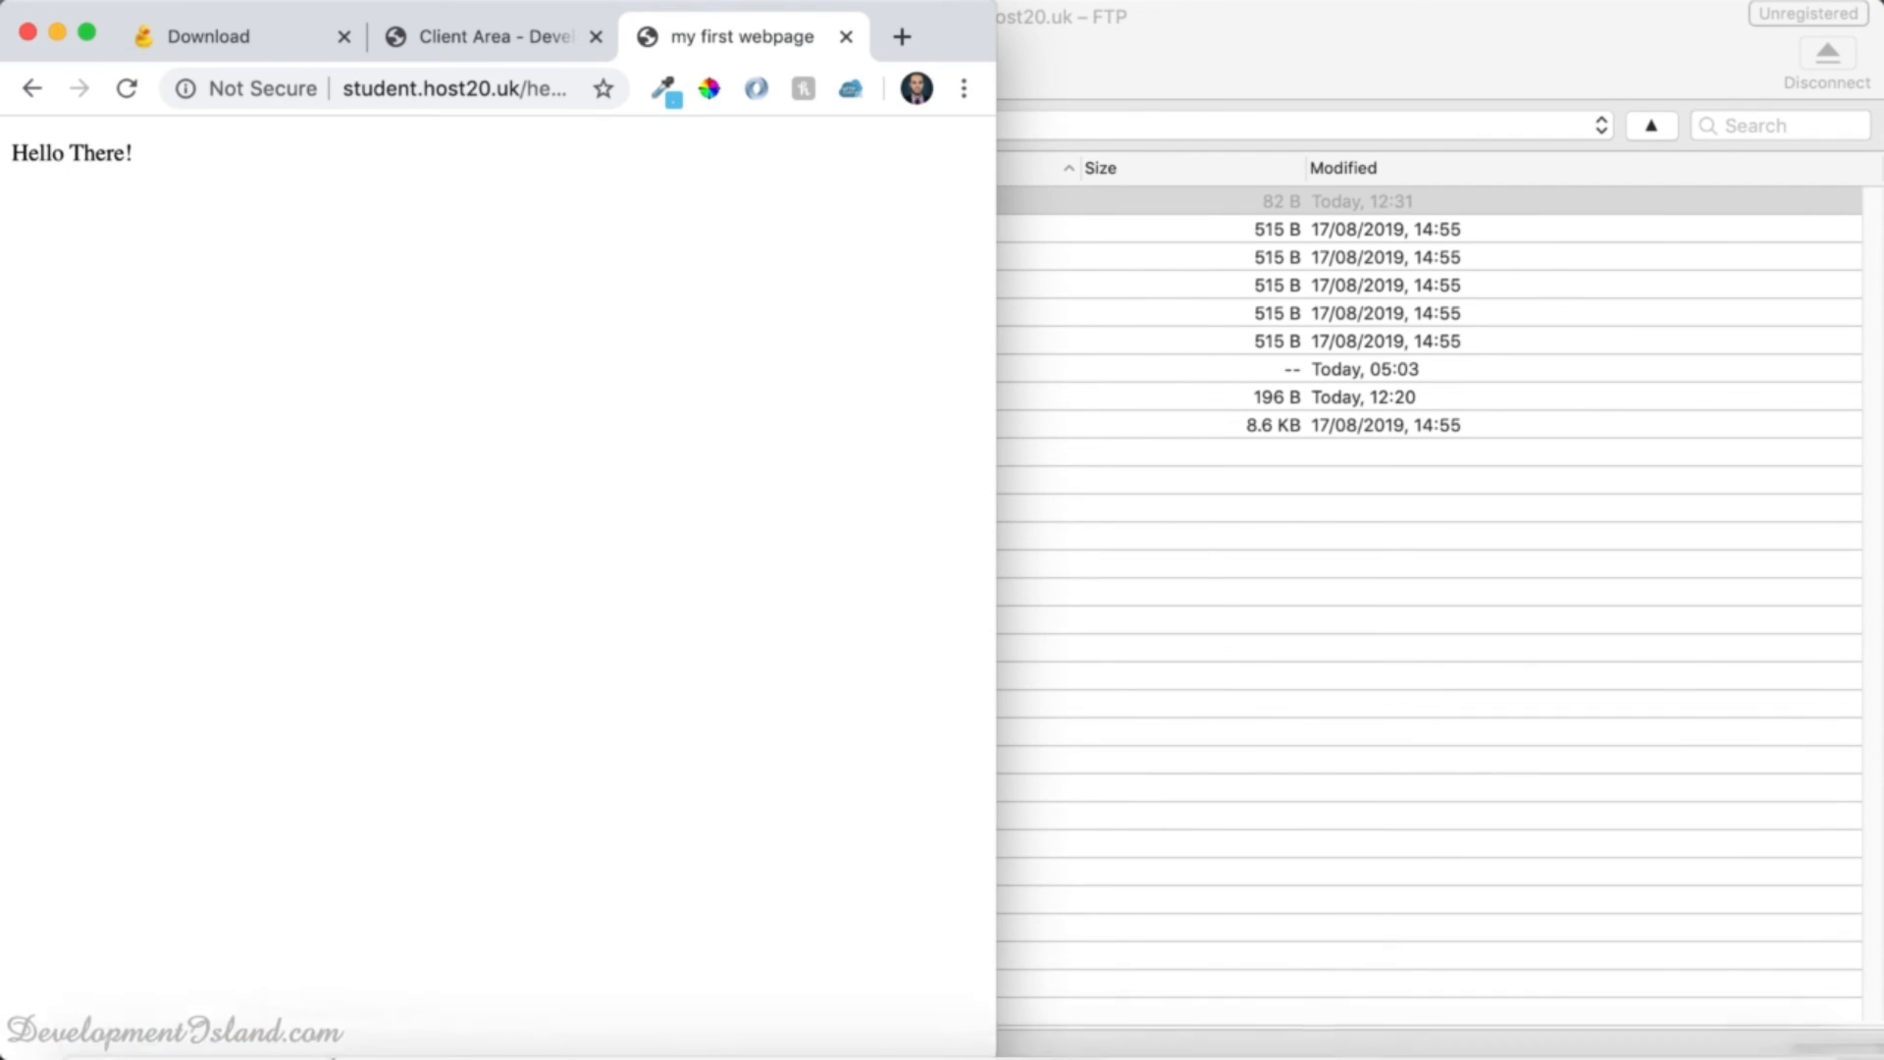
pyautogui.click(484, 1016)
pyautogui.click(530, 320)
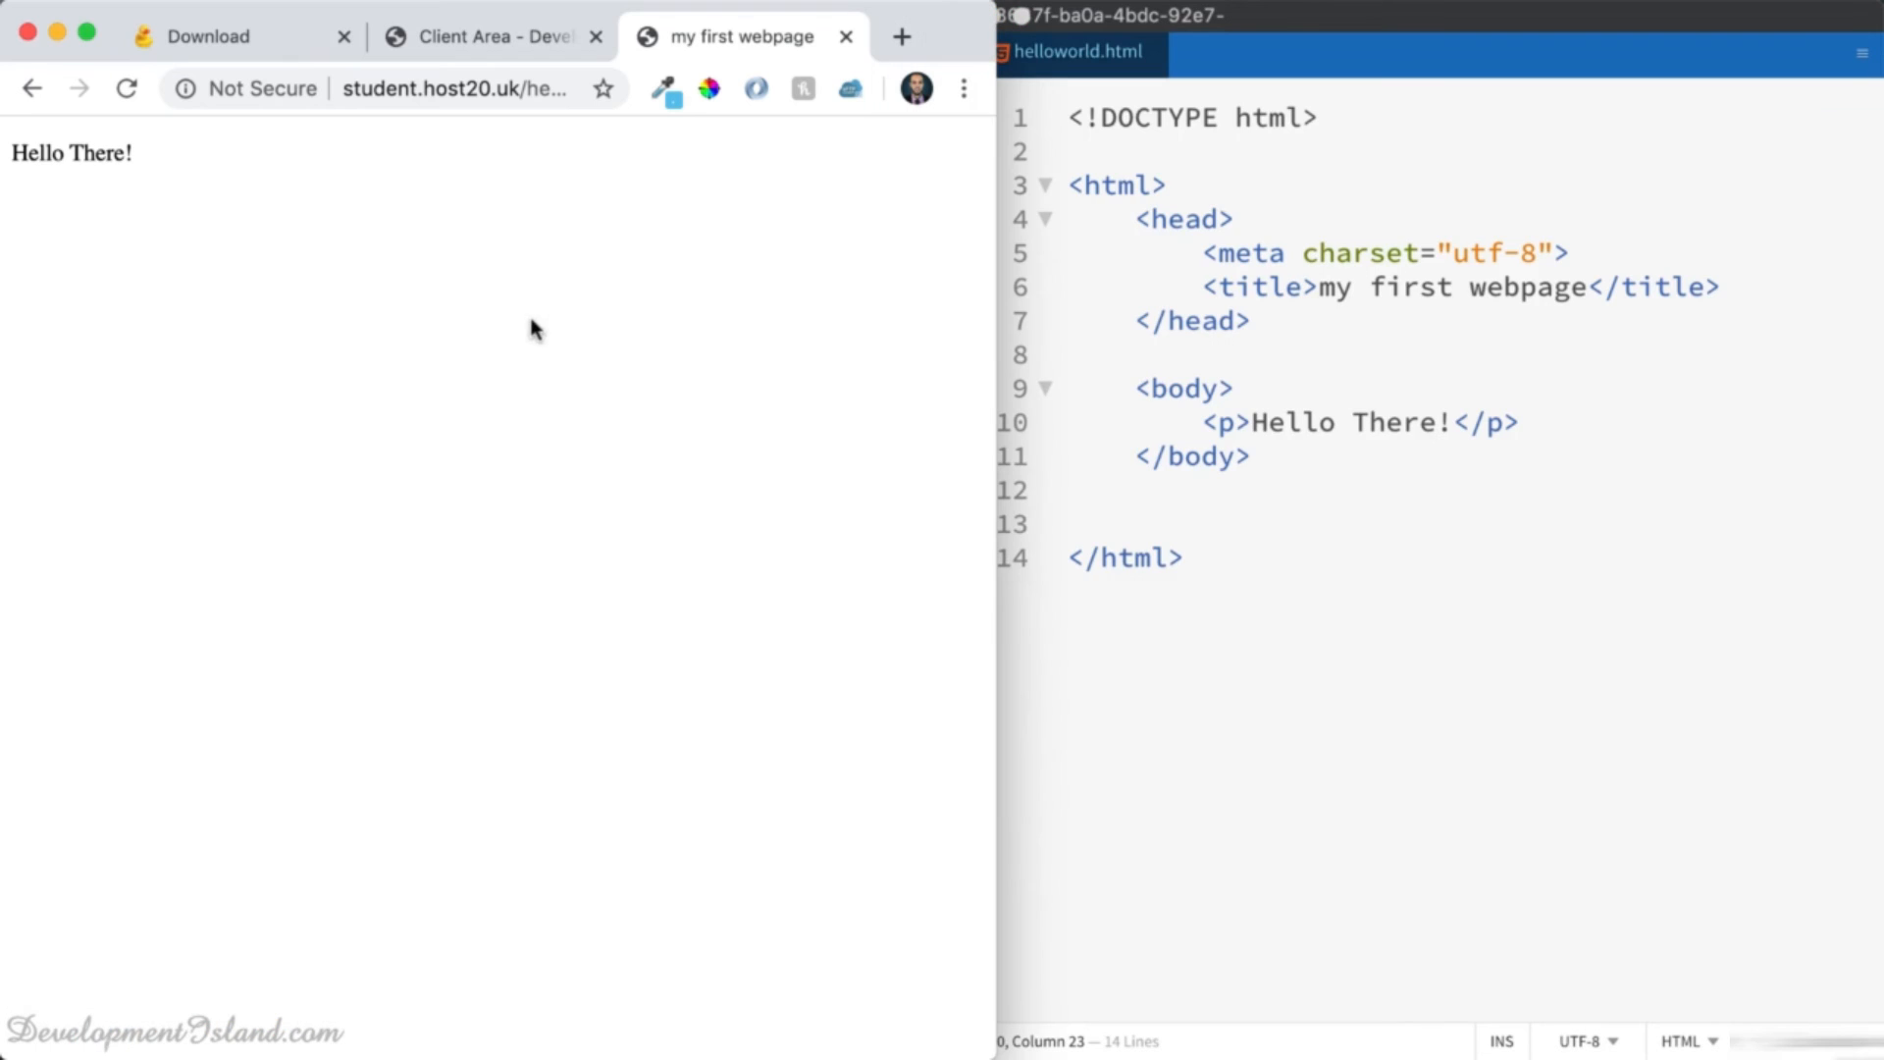
pyautogui.moveTo(995, 295); pyautogui.dragTo(898, 285)
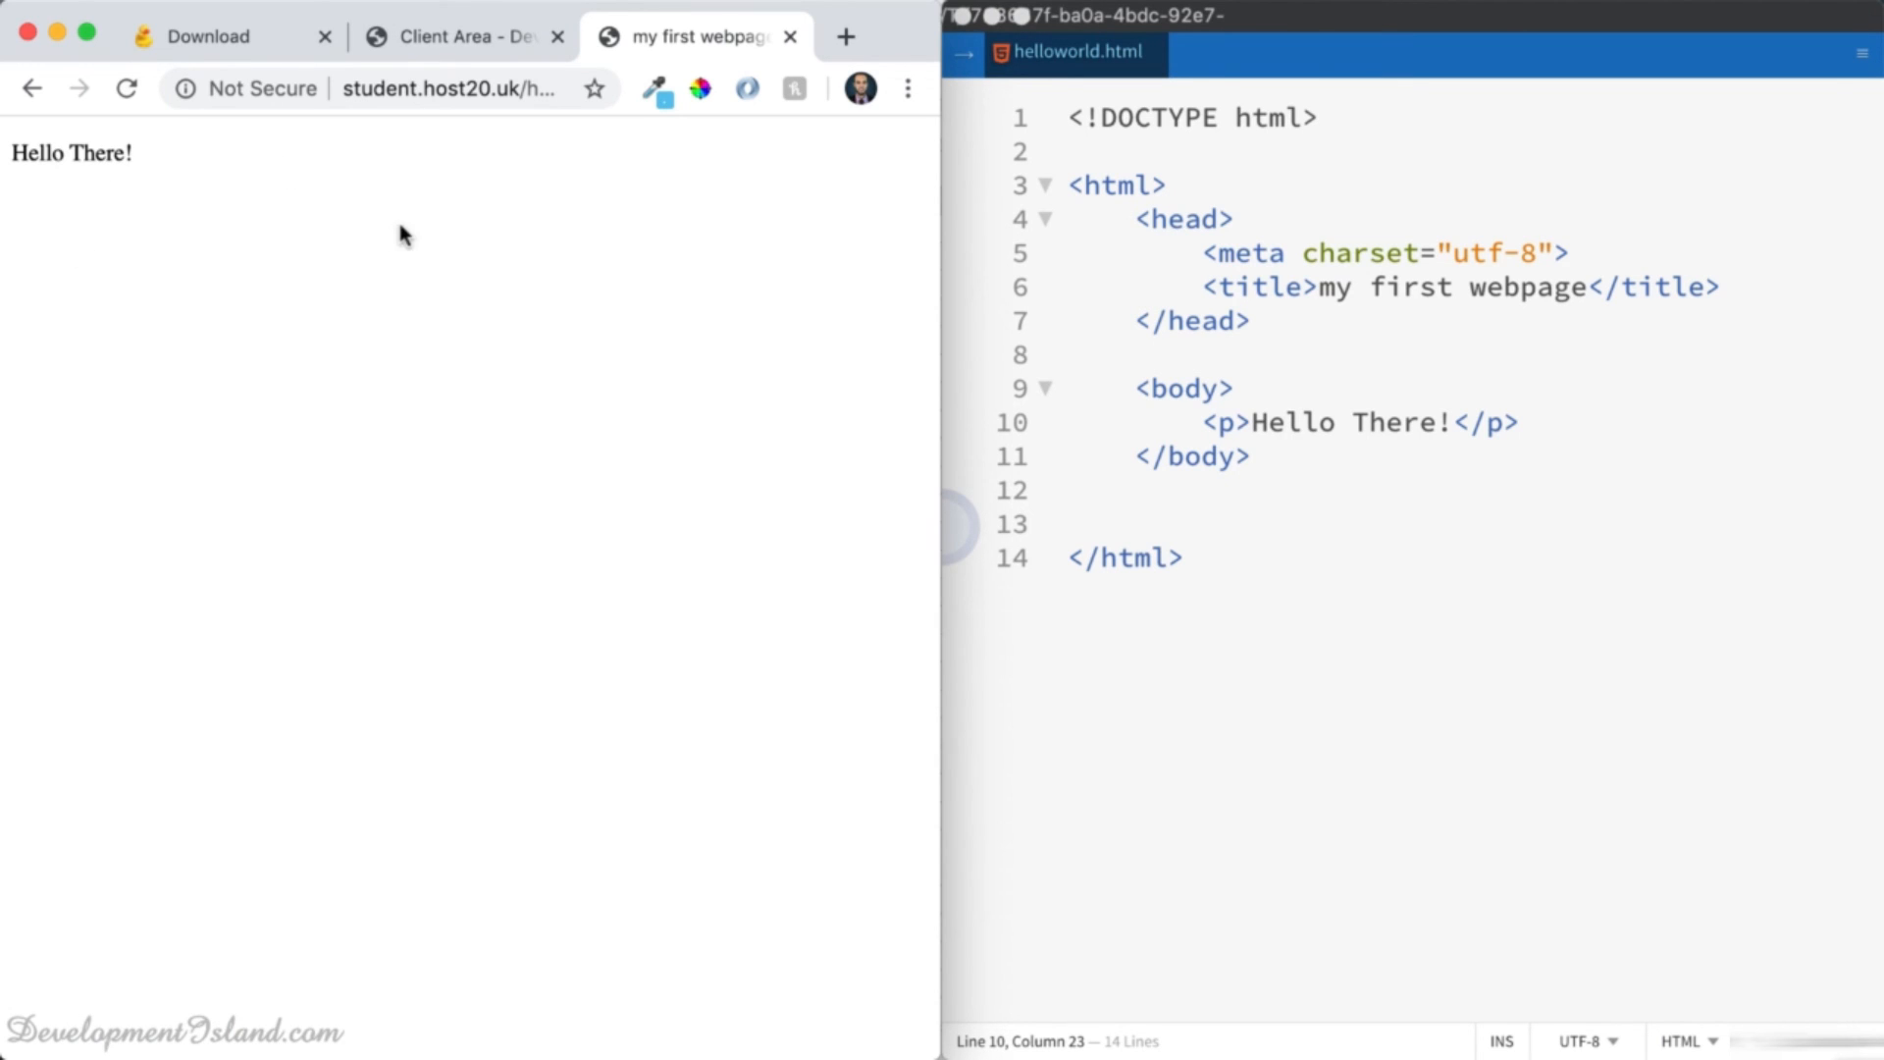
# - Replace There with World in the body paragraph of helloworld.html, save the file, and reload the page in Chrome
pyautogui.click(1403, 422)
pyautogui.doubleClick(1380, 422)
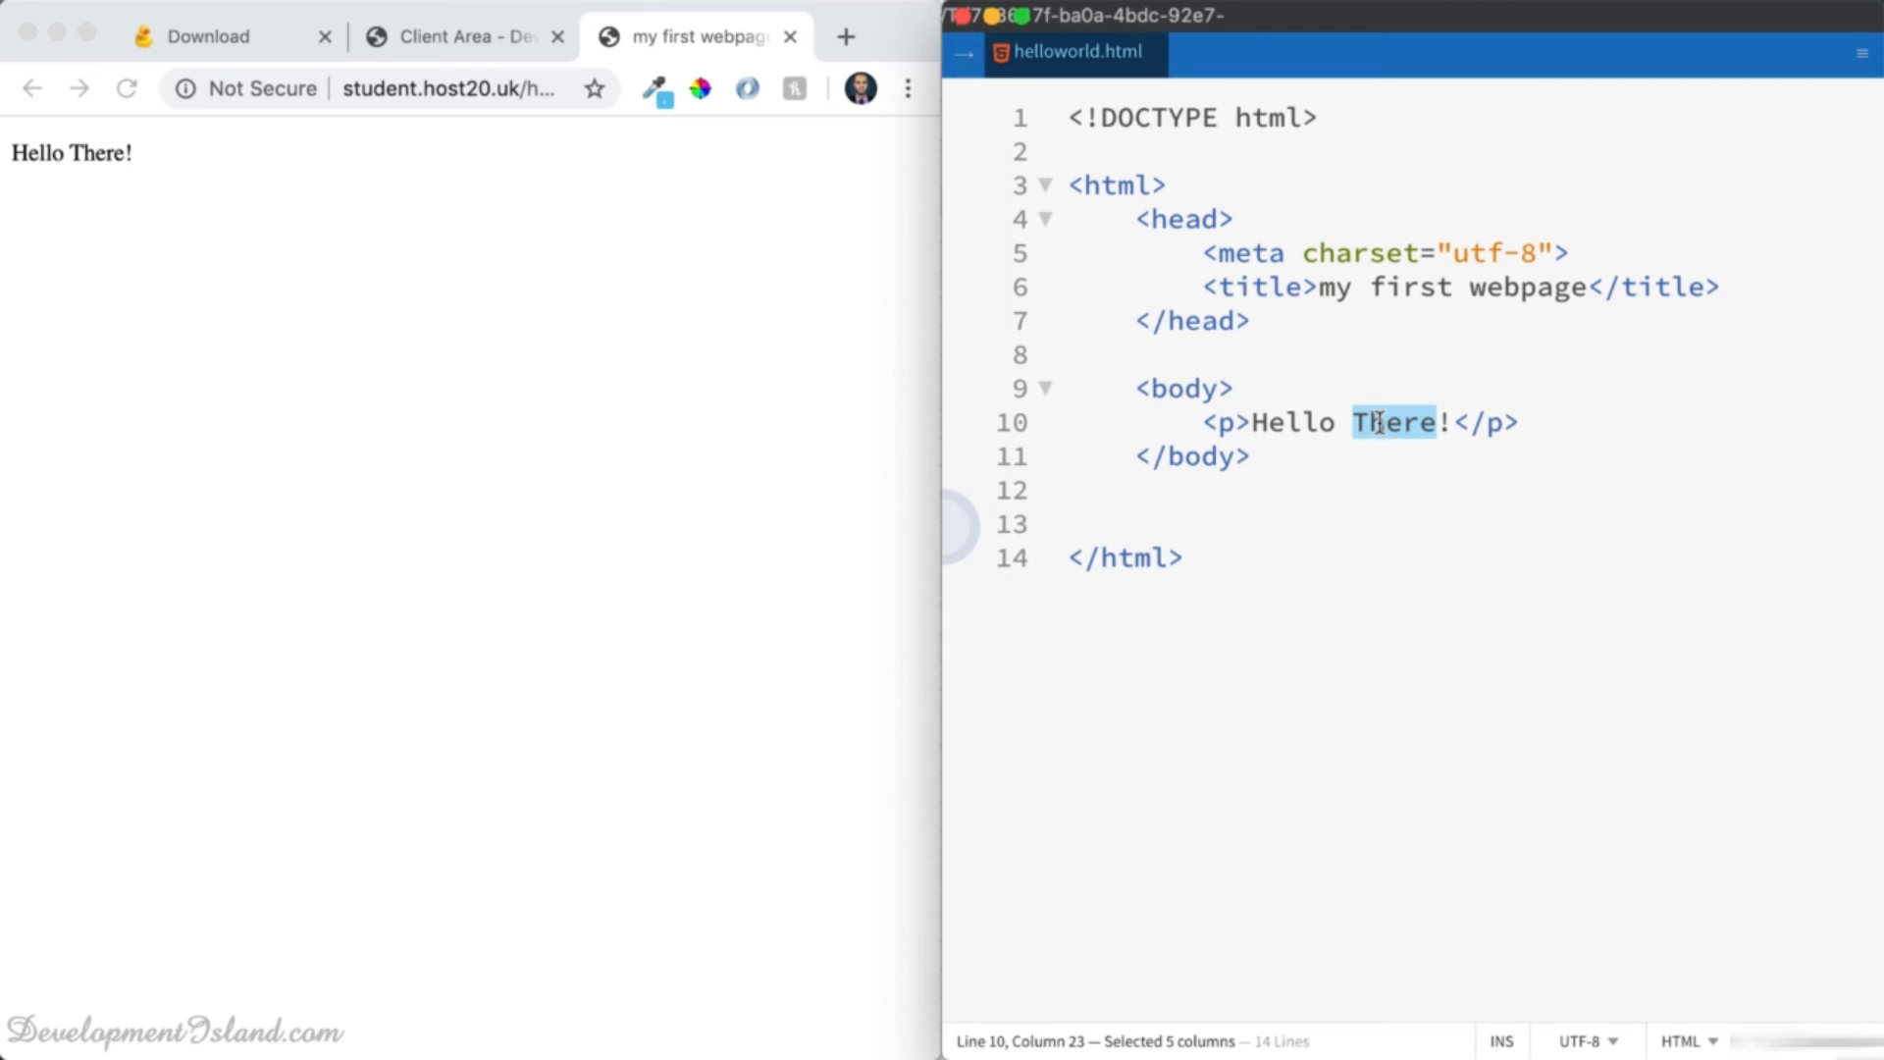
pyautogui.write('World')
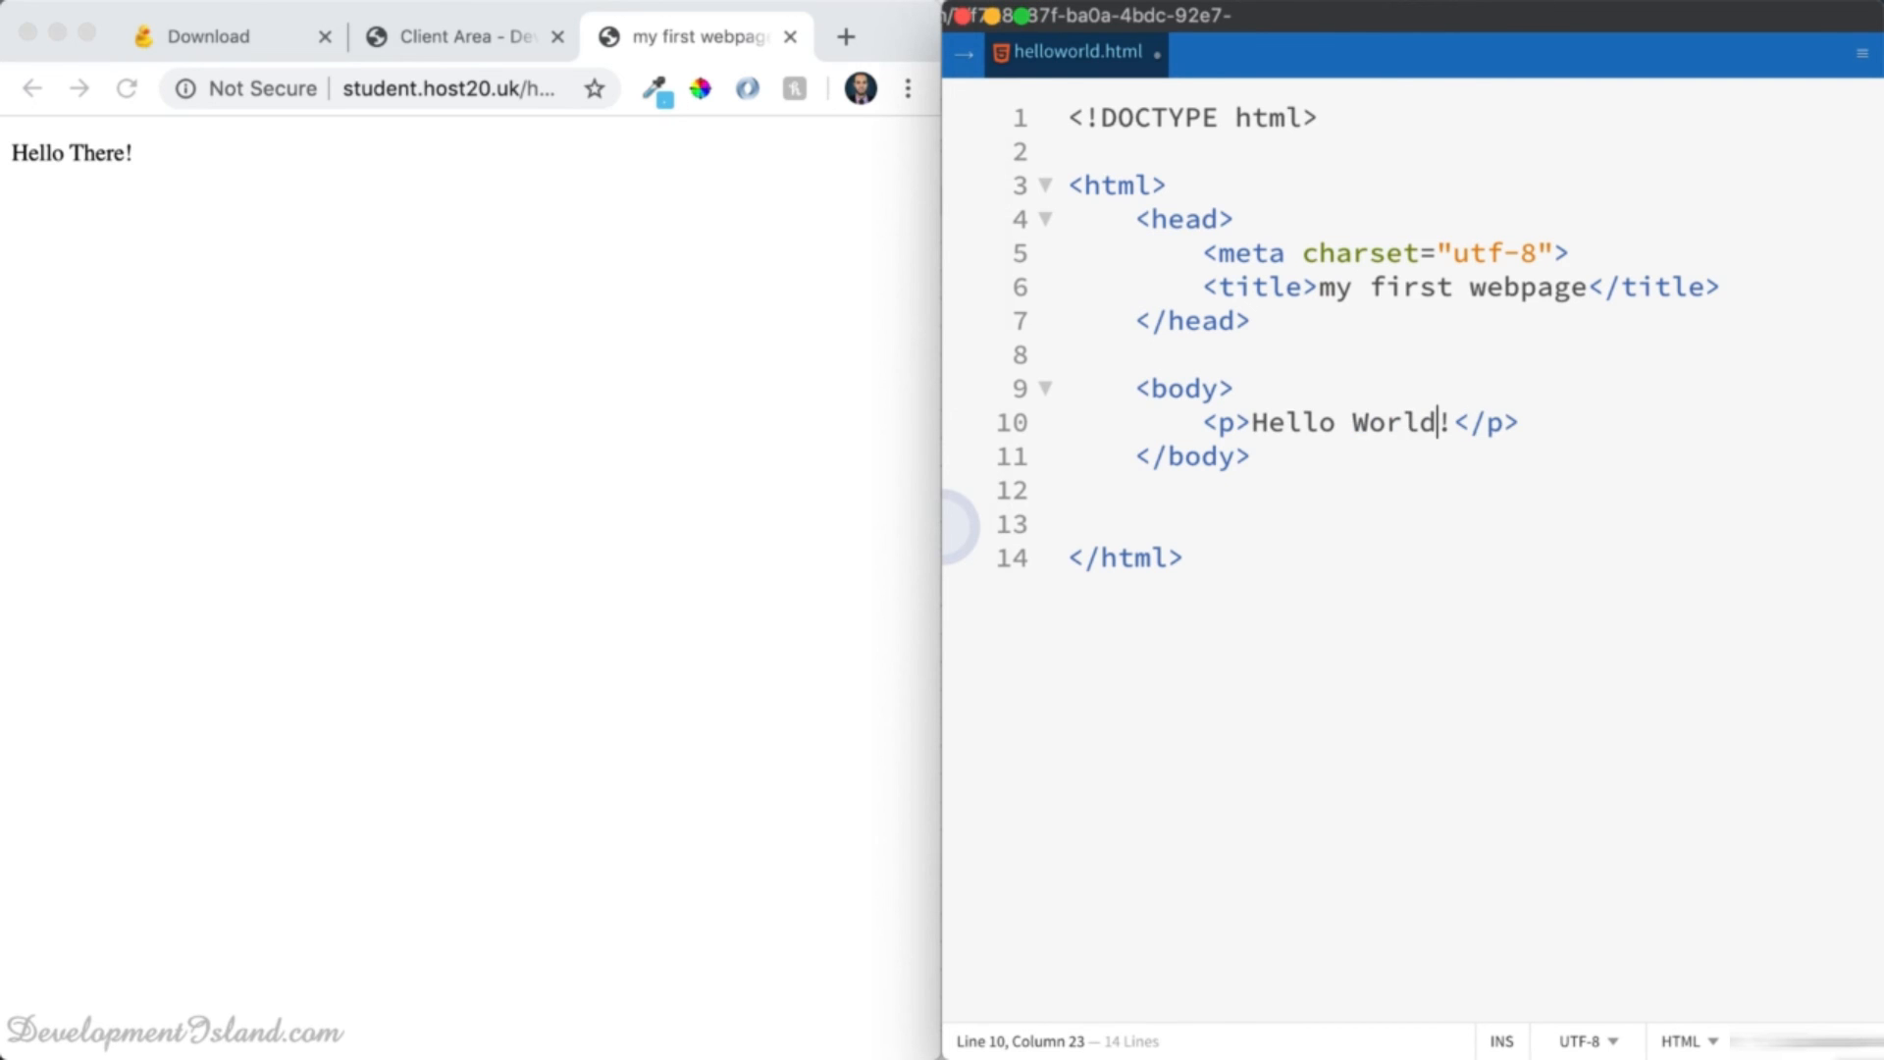
pyautogui.press('super+s')
pyautogui.click(128, 89)
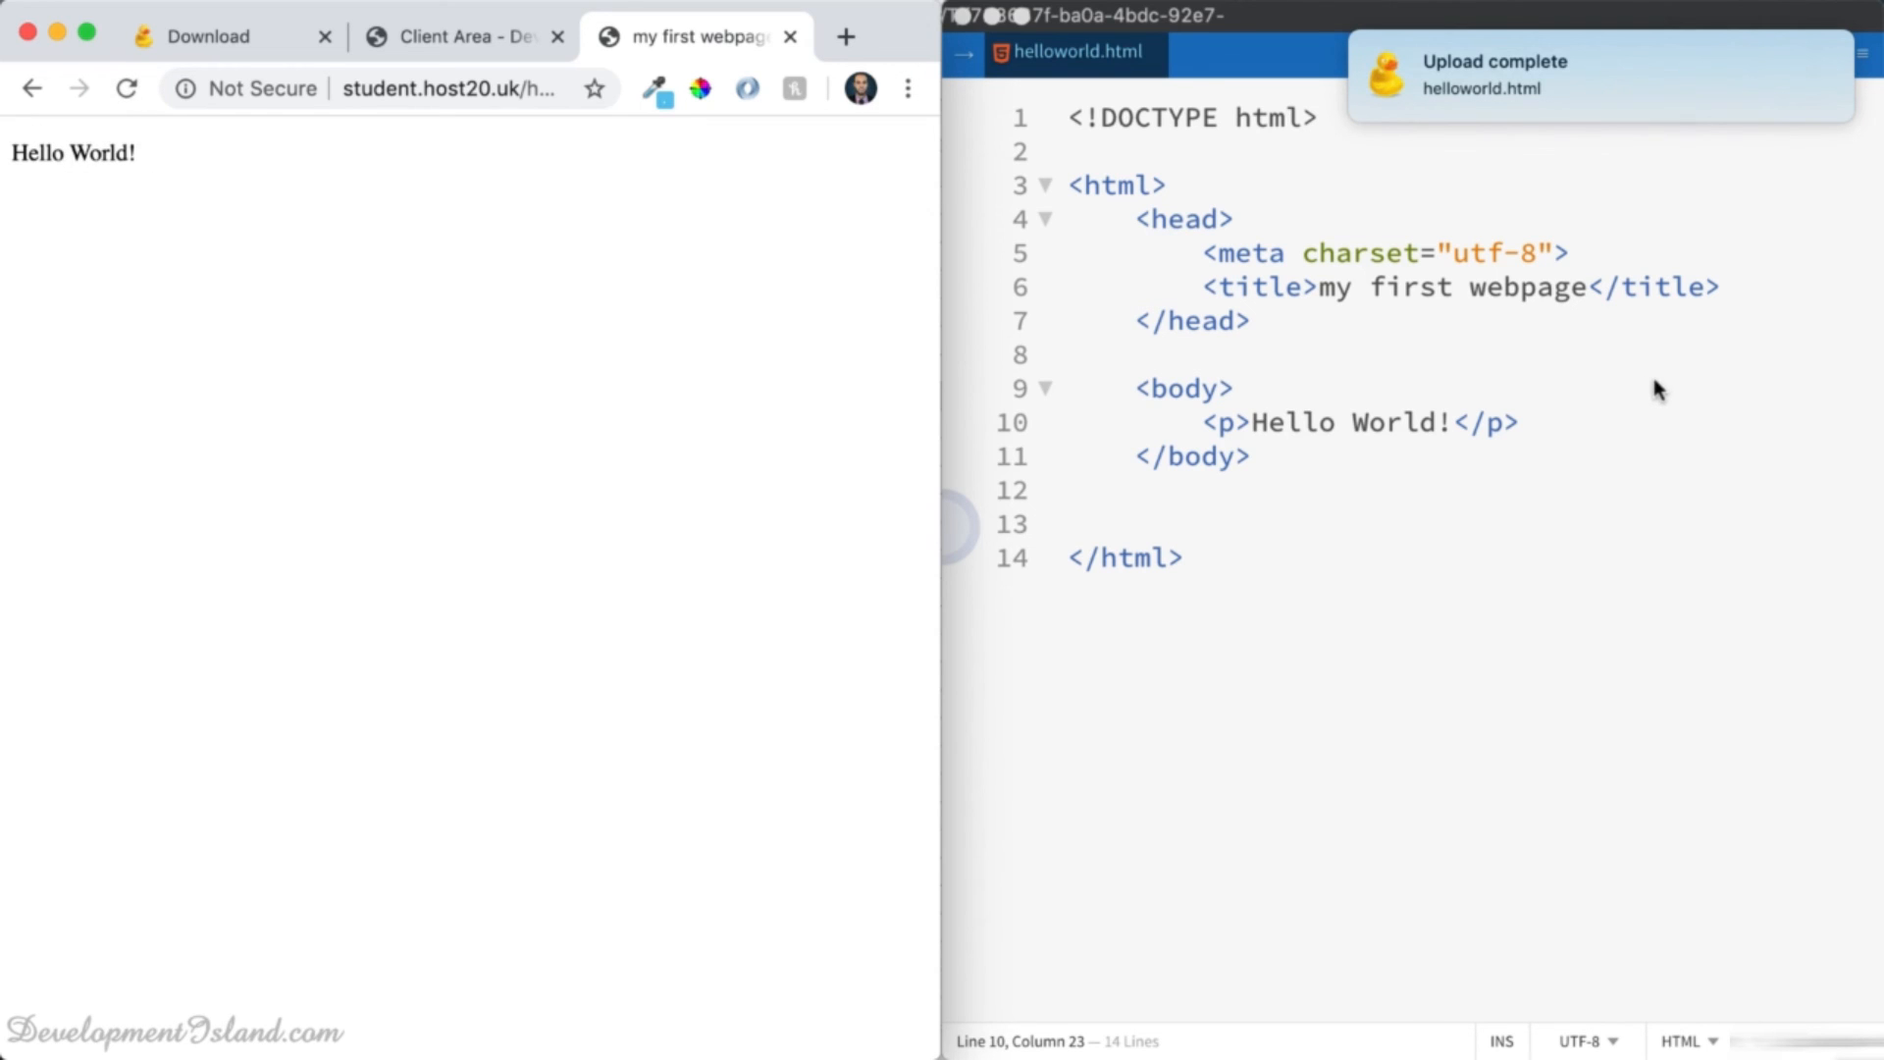
# - Hide Chrome and Brackets, review the connection history and bookmarks in Cyberduck, and return to the public_html file listing
pyautogui.press('super+h')
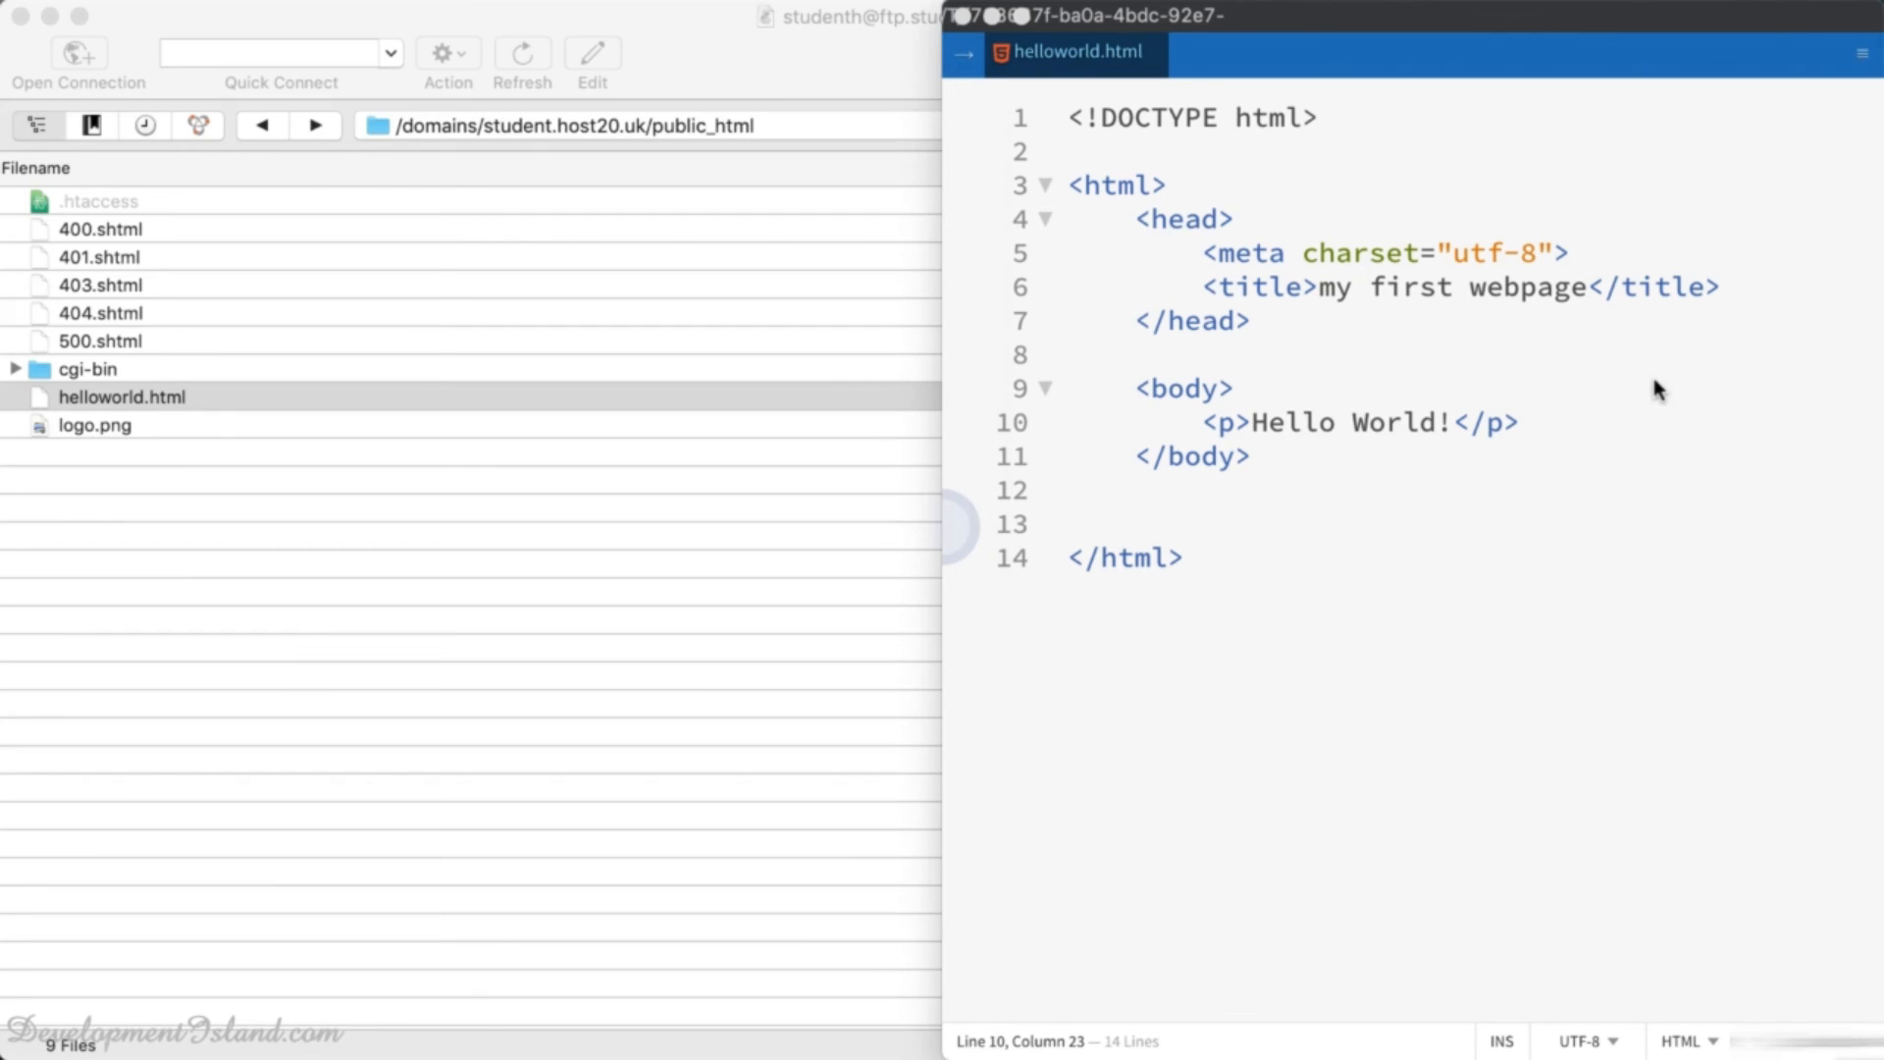
pyautogui.press('super+h')
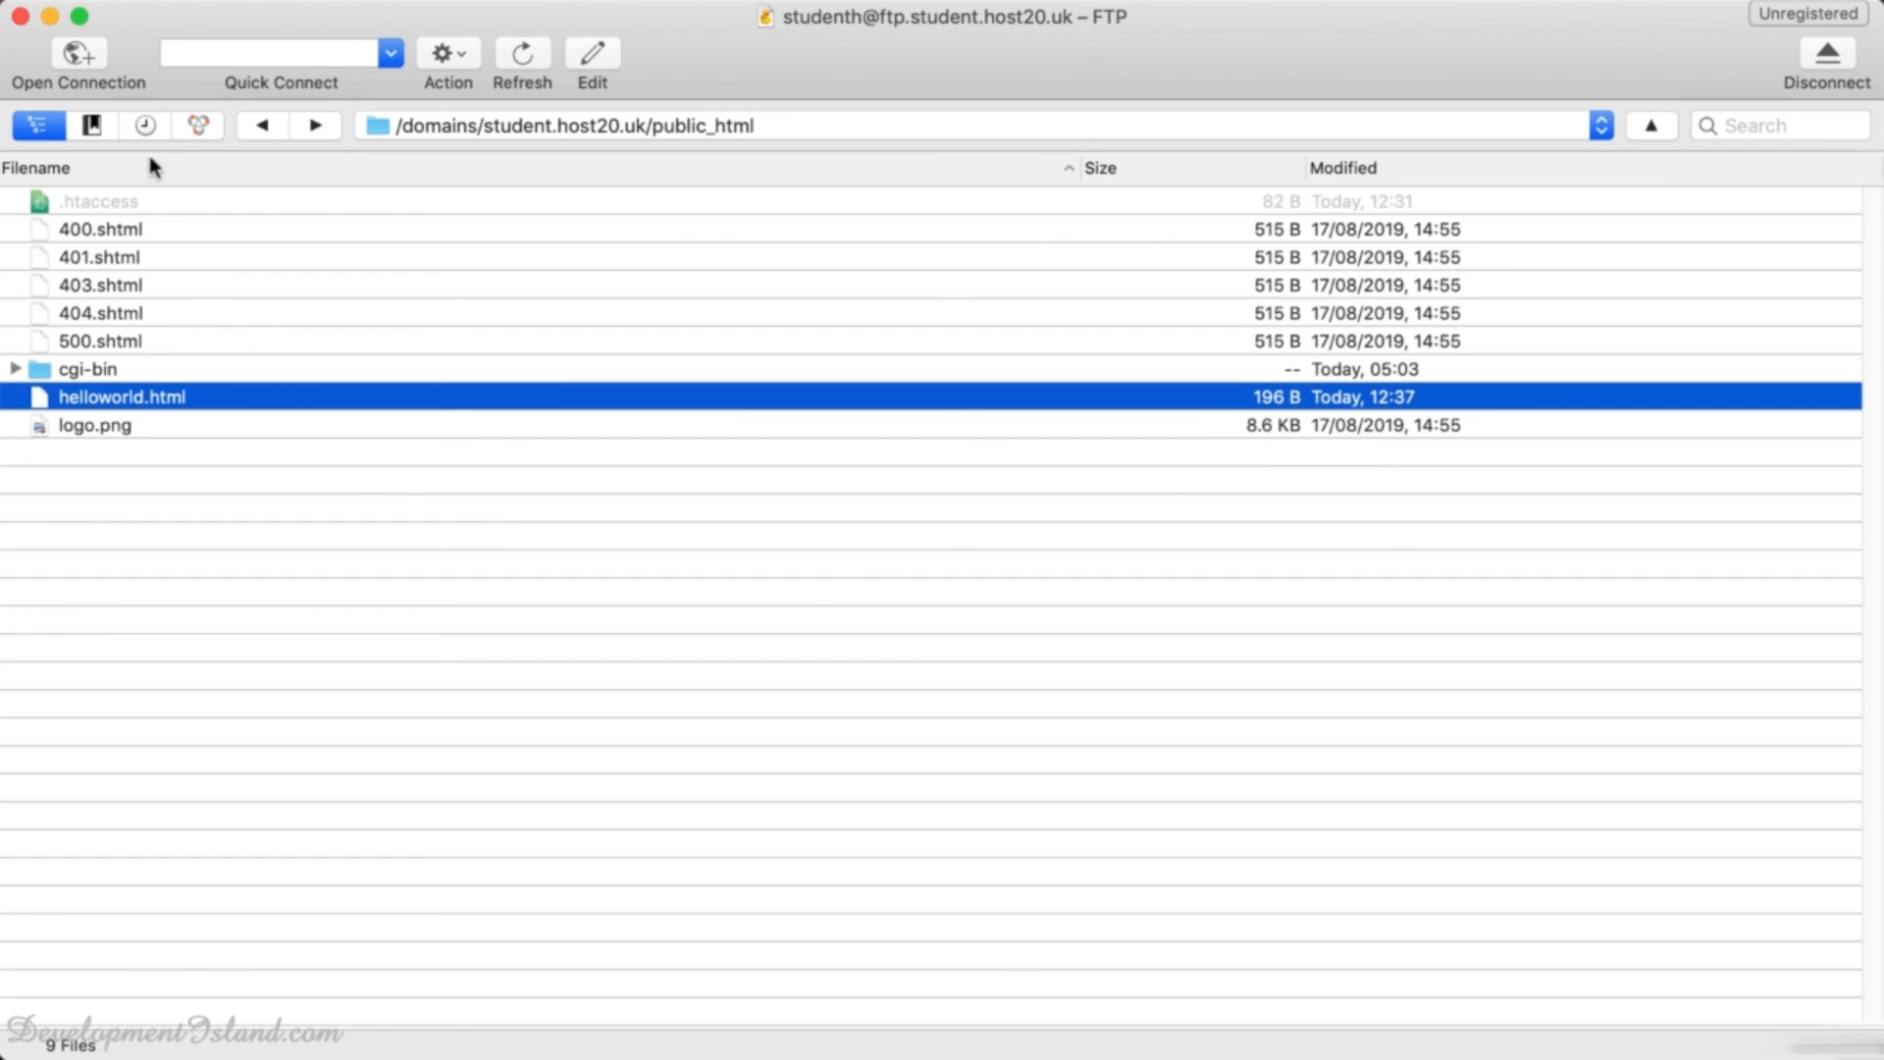
pyautogui.click(139, 124)
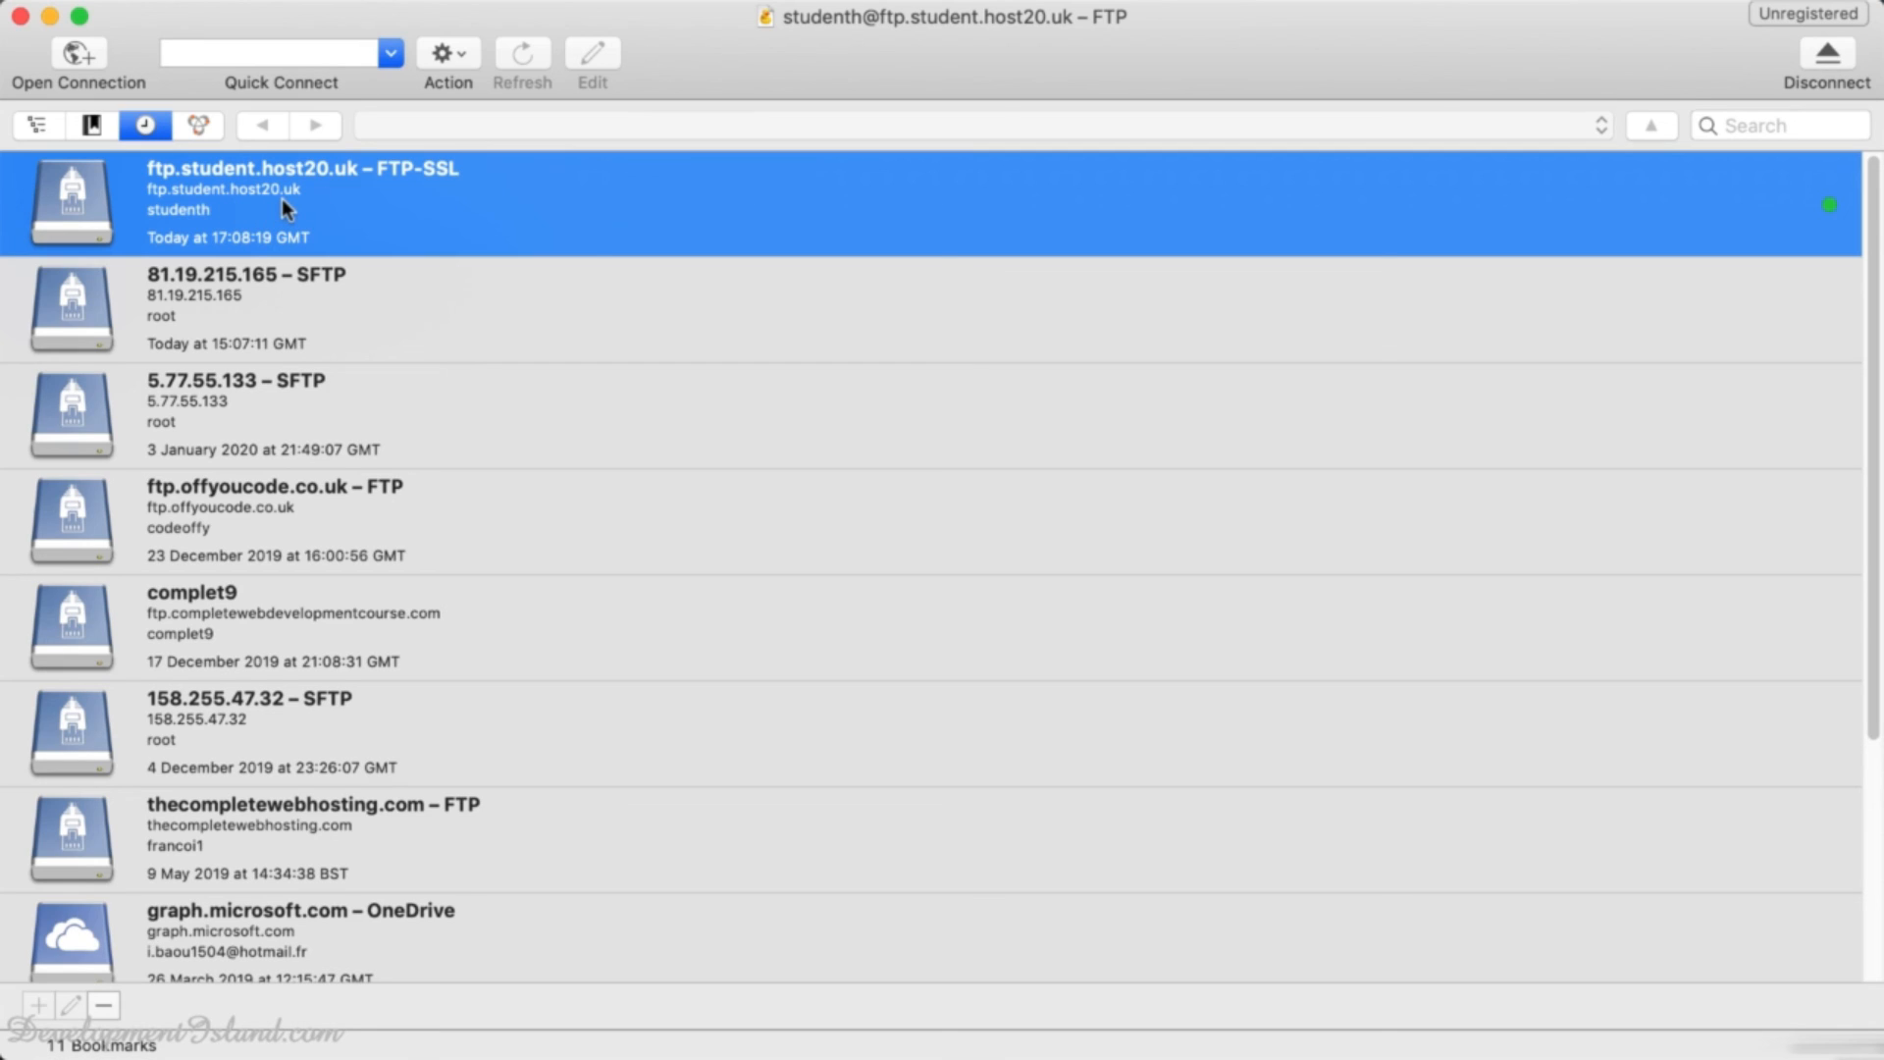
pyautogui.click(92, 126)
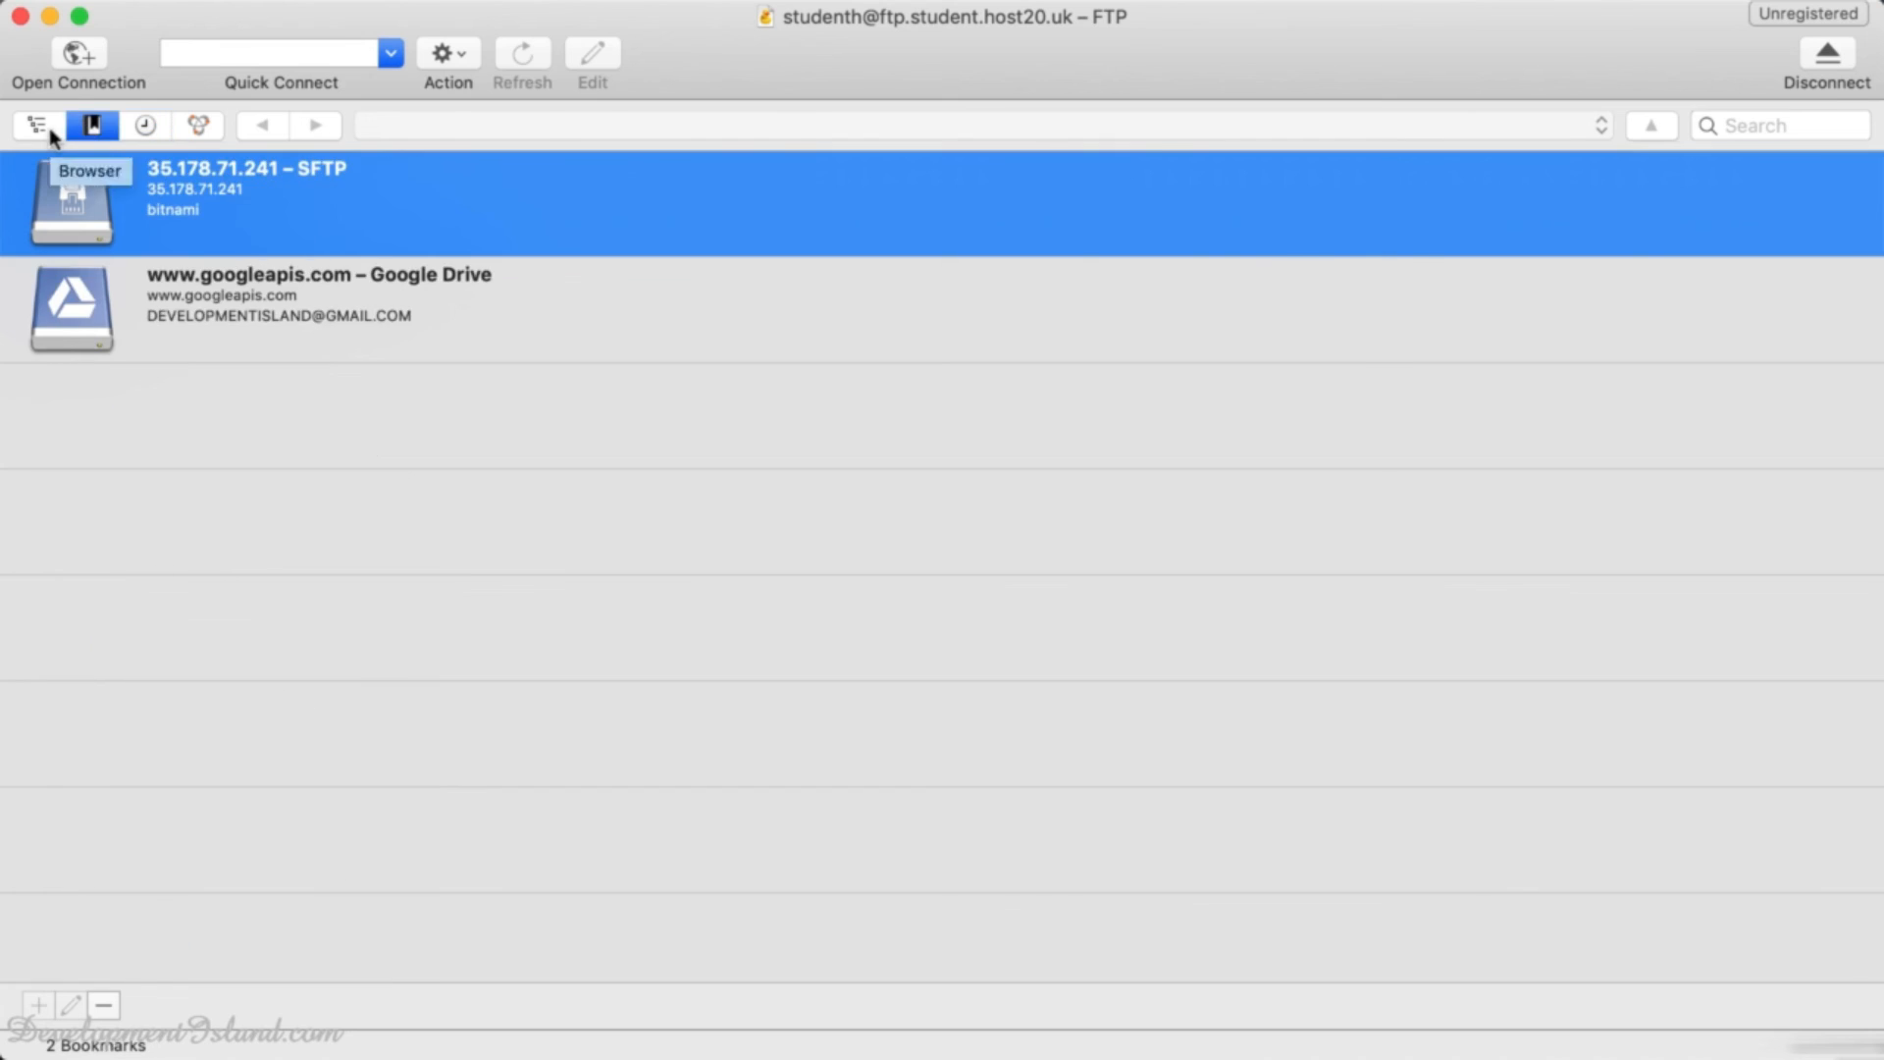
pyautogui.click(49, 128)
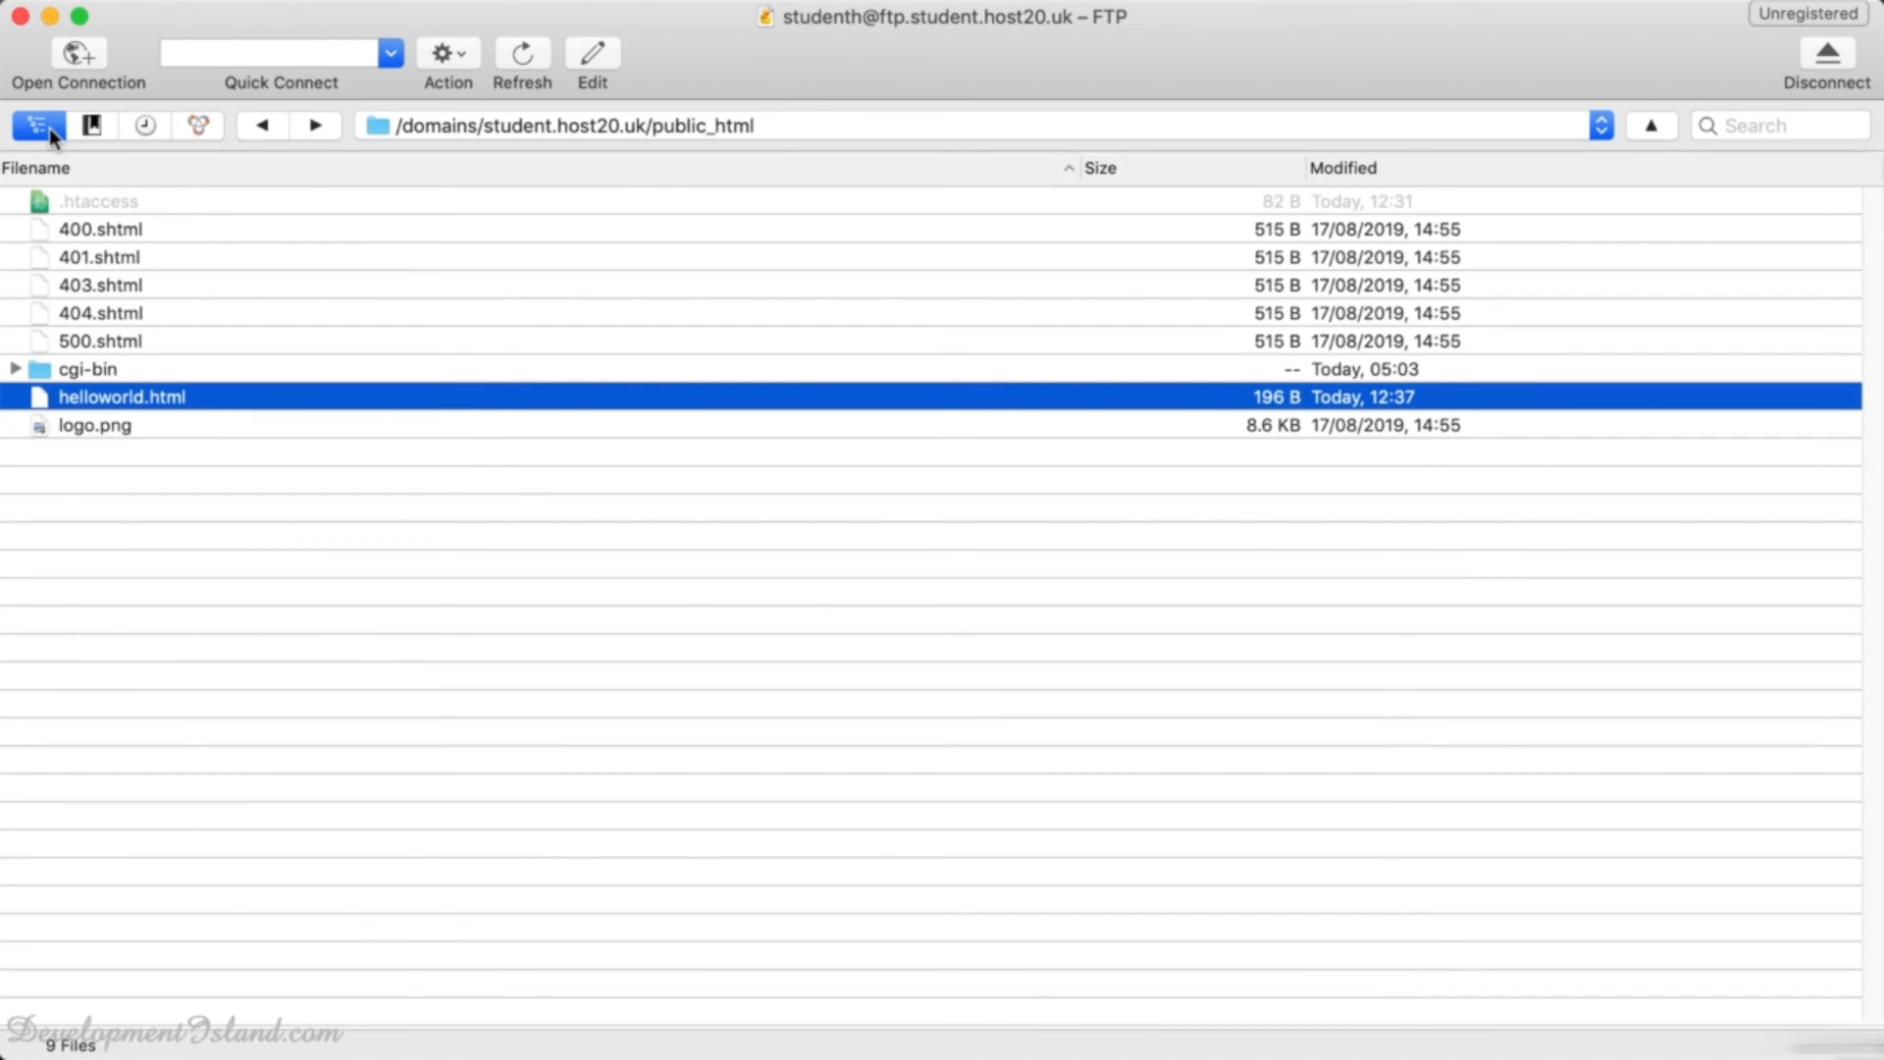